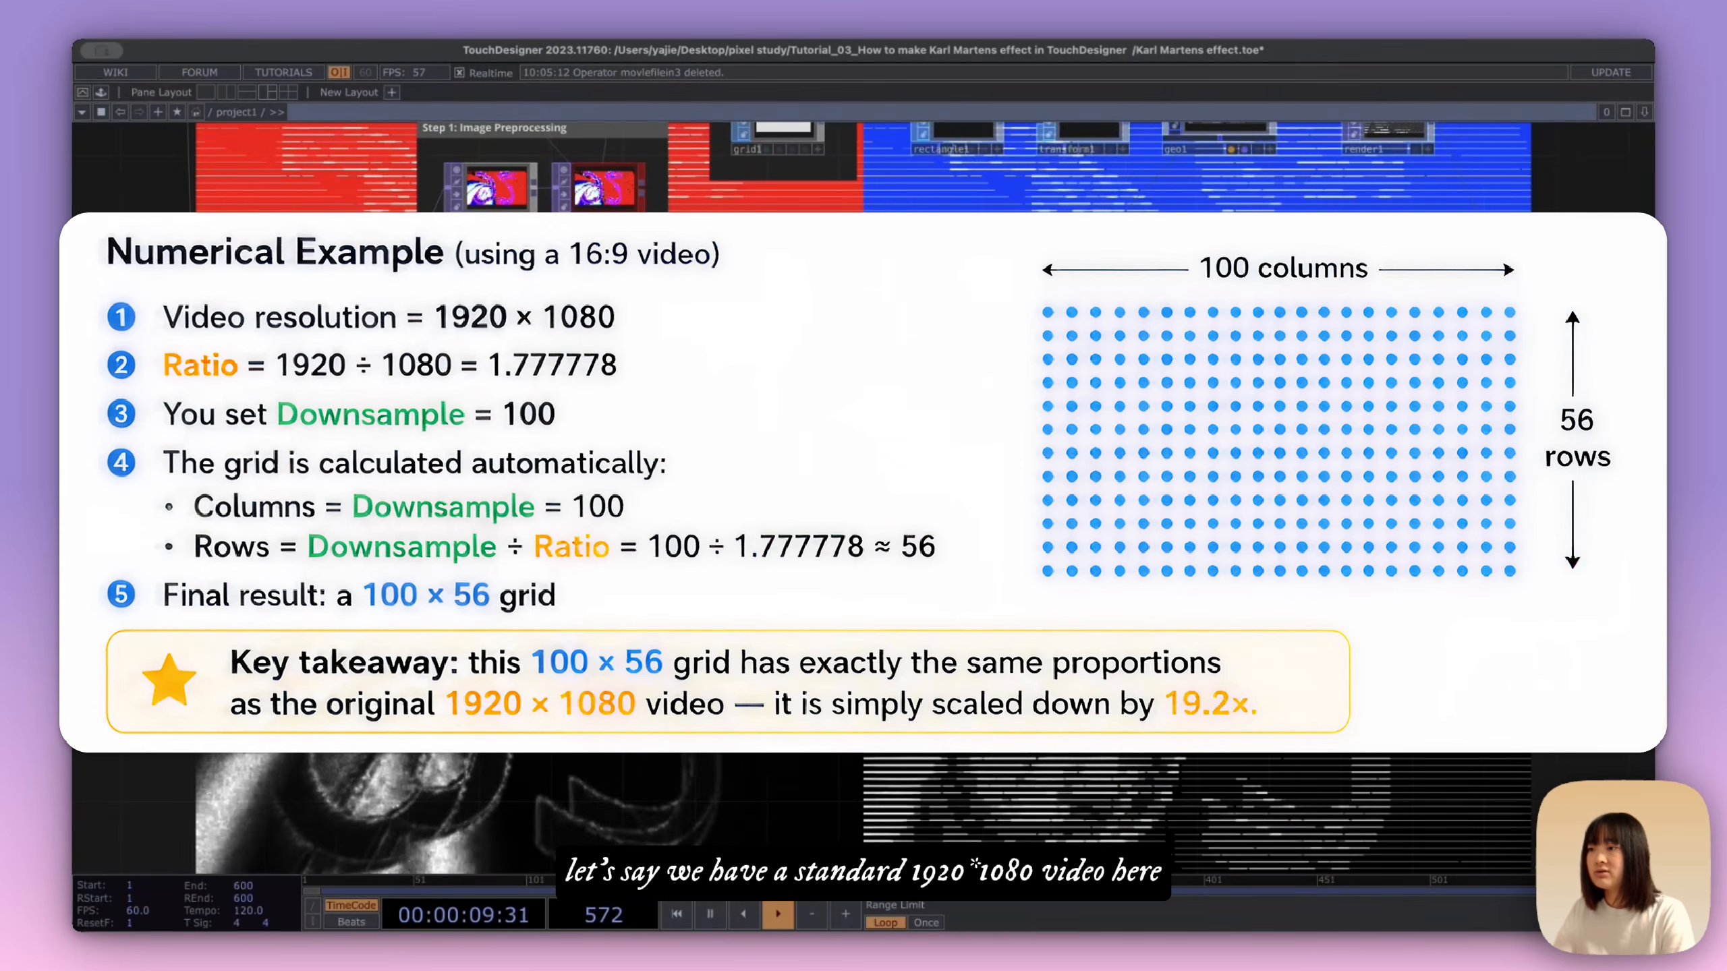
Step: Examine the finished network's source movie, luminance extraction chain and the constant that controls the grid columns
{"action": "left_click_drag", "start_coordinate": [1034, 415], "coordinate": [1438, 354]}
{"action": "left_click", "coordinate": [604, 589]}
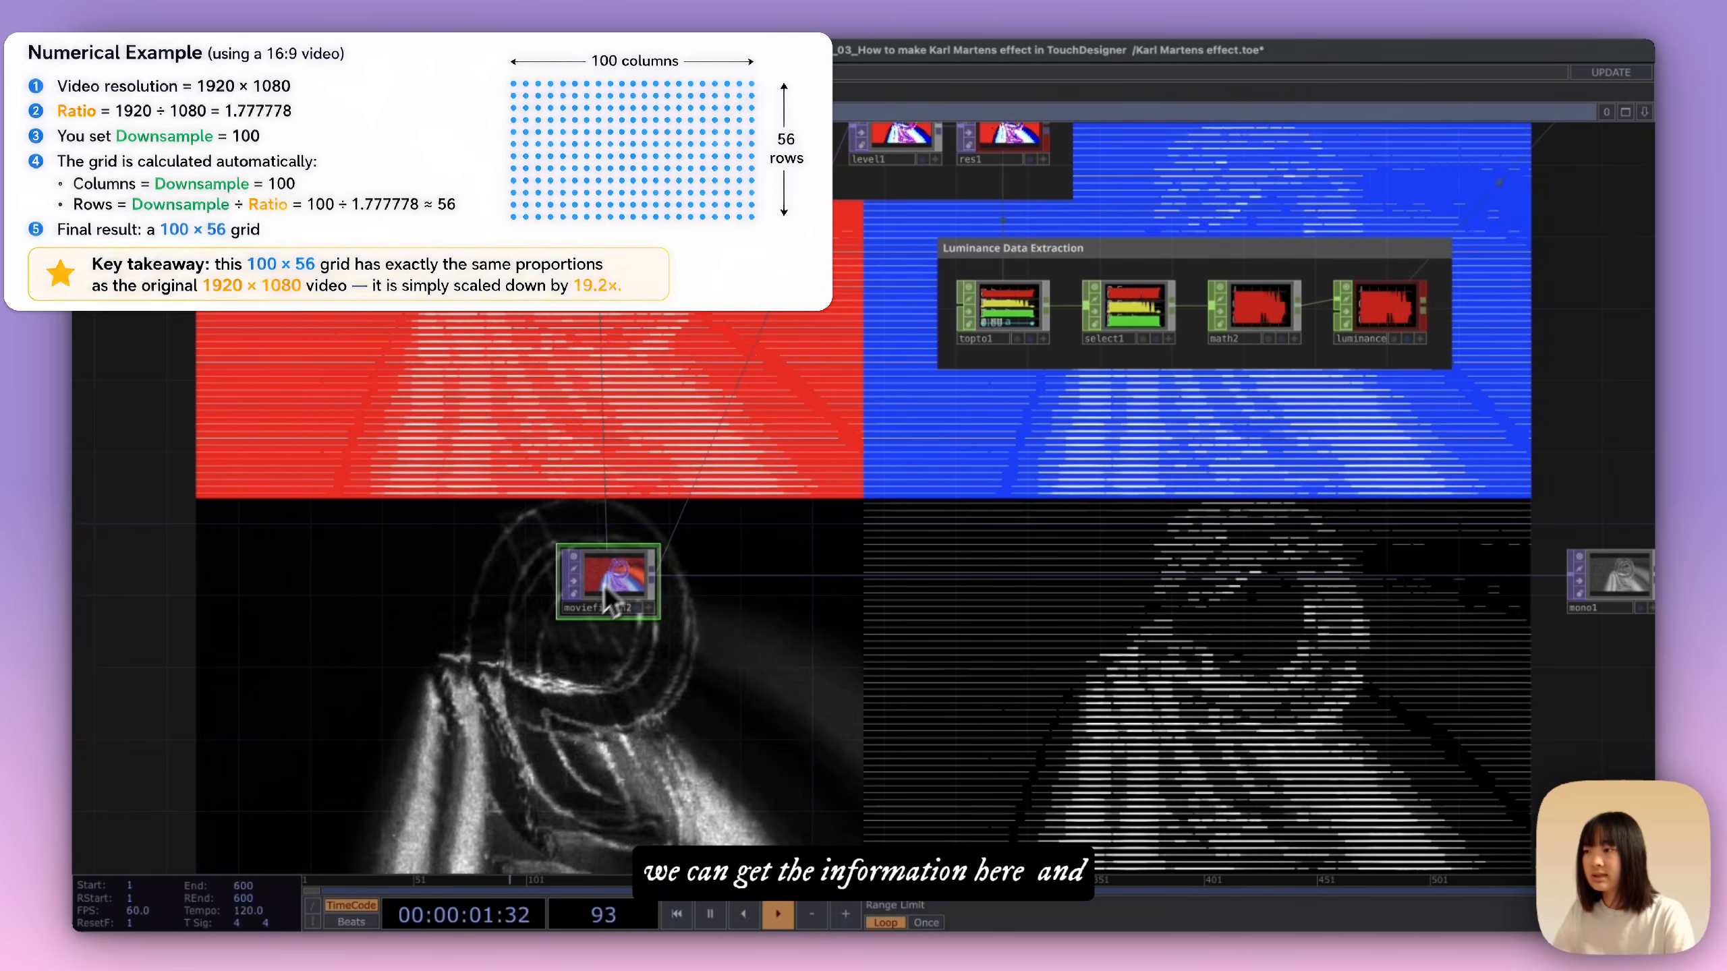
{"action": "middle_click_drag", "start_coordinate": [608, 598], "coordinate": [729, 610]}
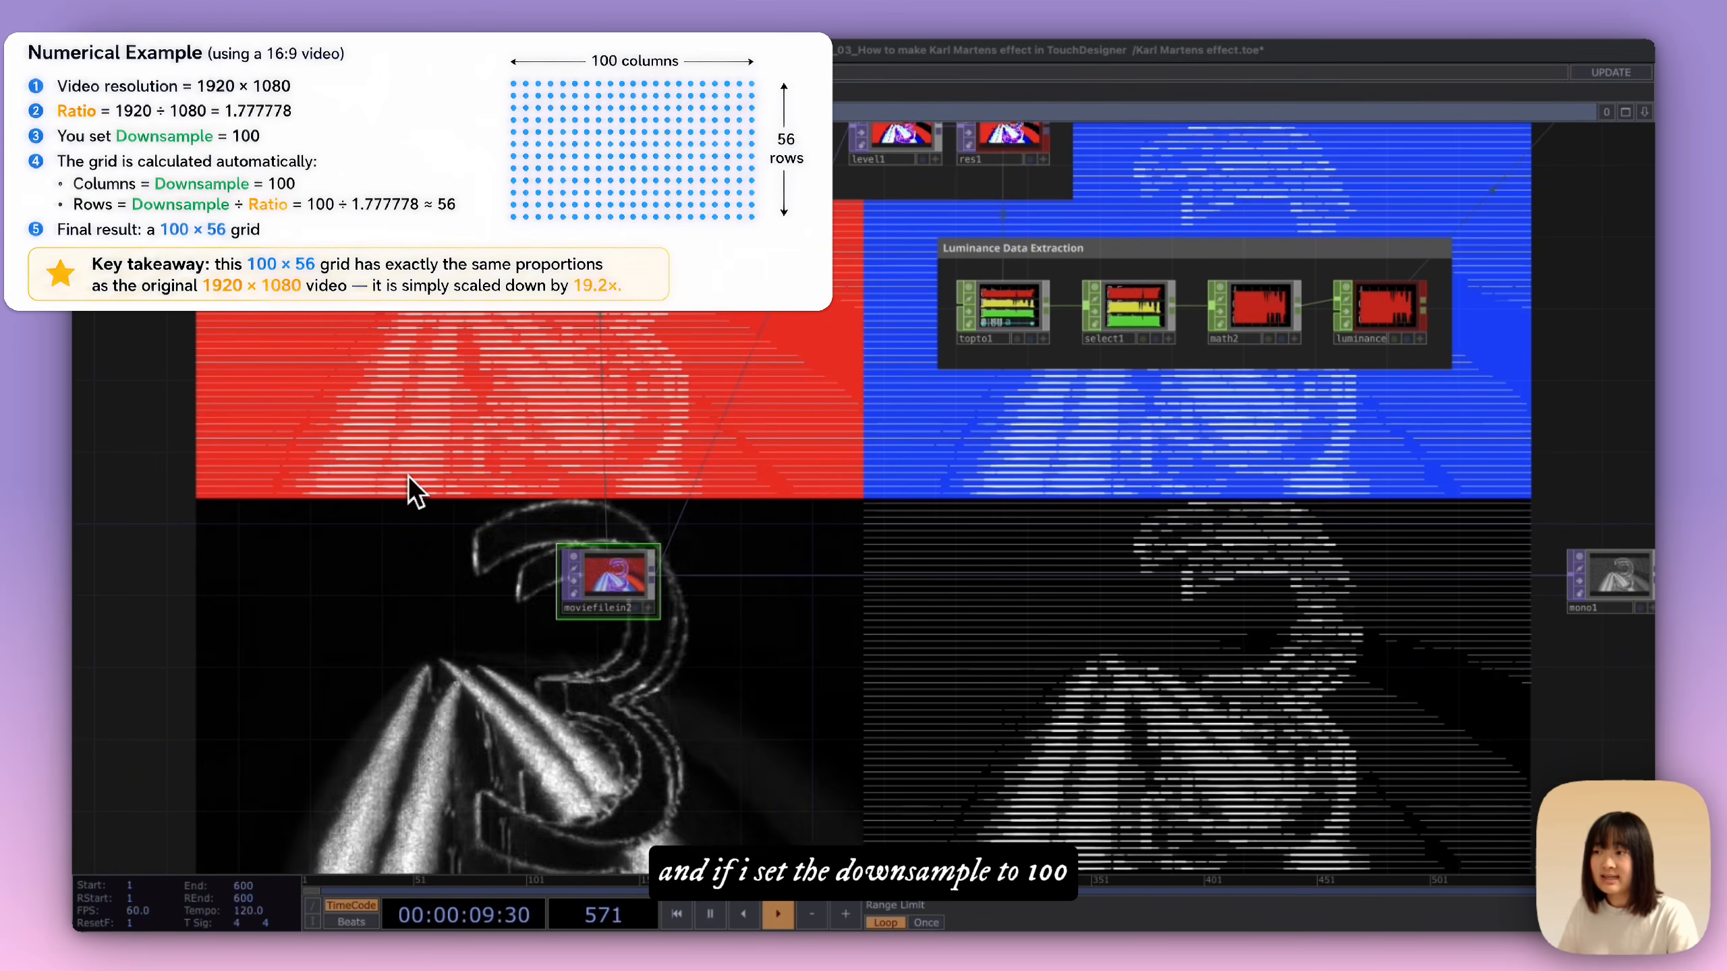
{"action": "left_click_drag", "start_coordinate": [397, 524], "coordinate": [319, 673]}
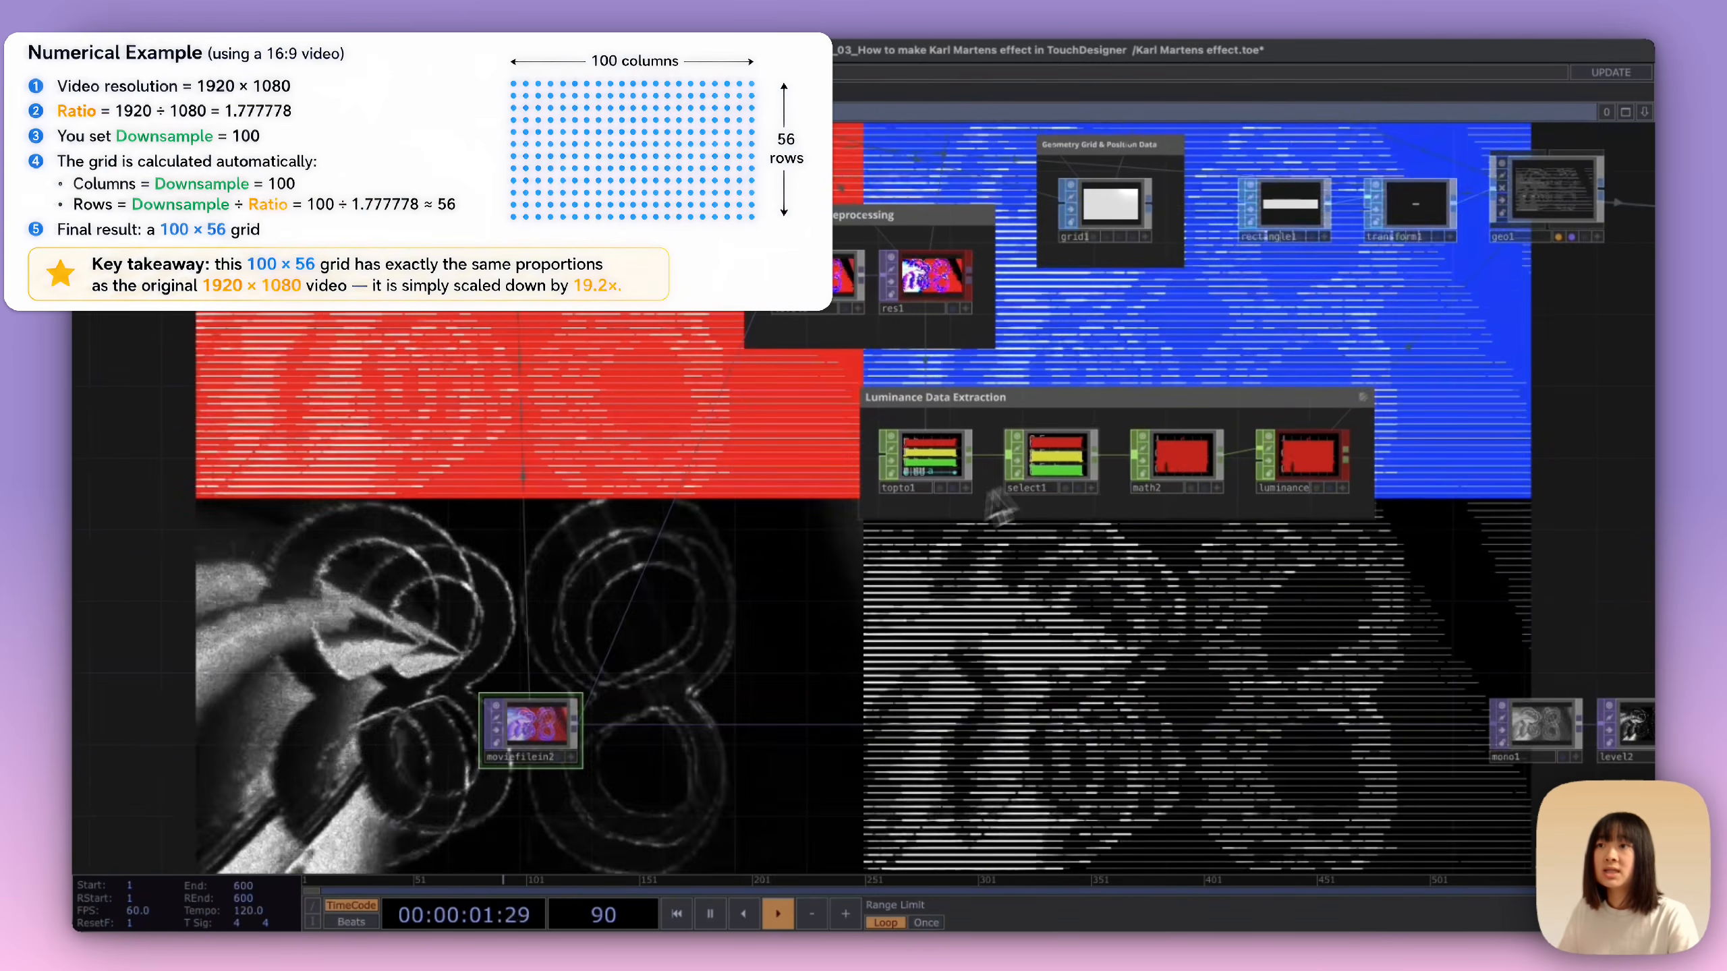
{"action": "left_click_drag", "start_coordinate": [995, 505], "coordinate": [860, 597]}
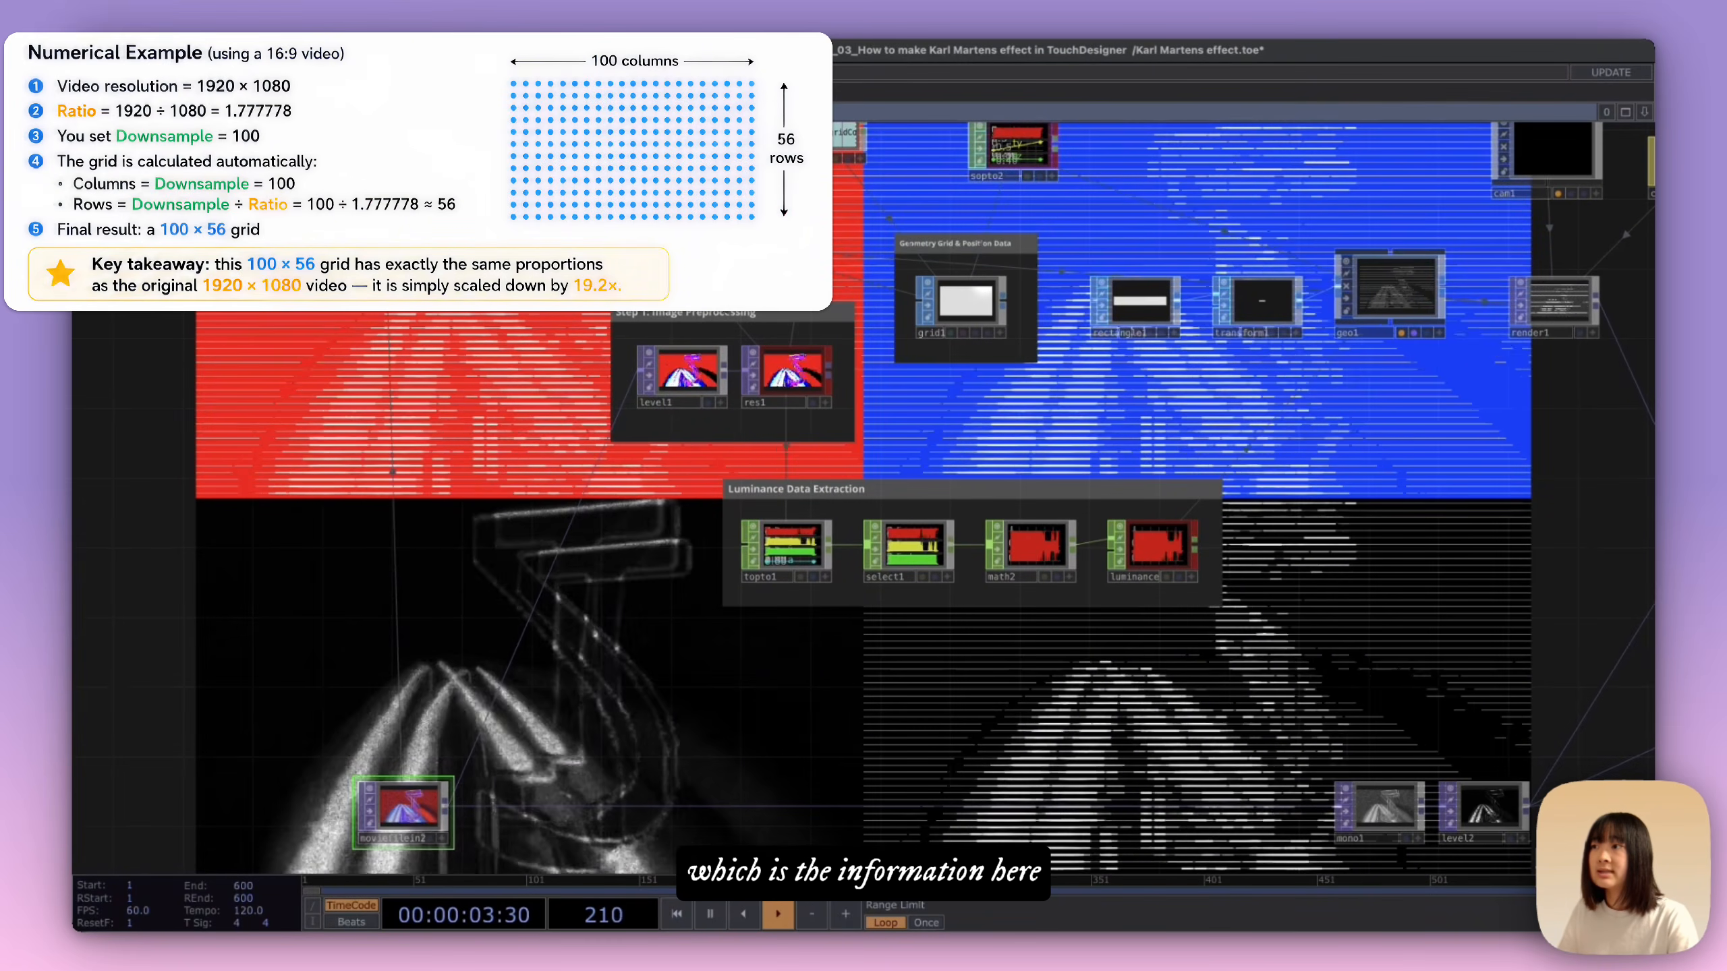
{"action": "left_click_drag", "start_coordinate": [819, 128], "coordinate": [805, 304]}
{"action": "left_click", "coordinate": [807, 305]}
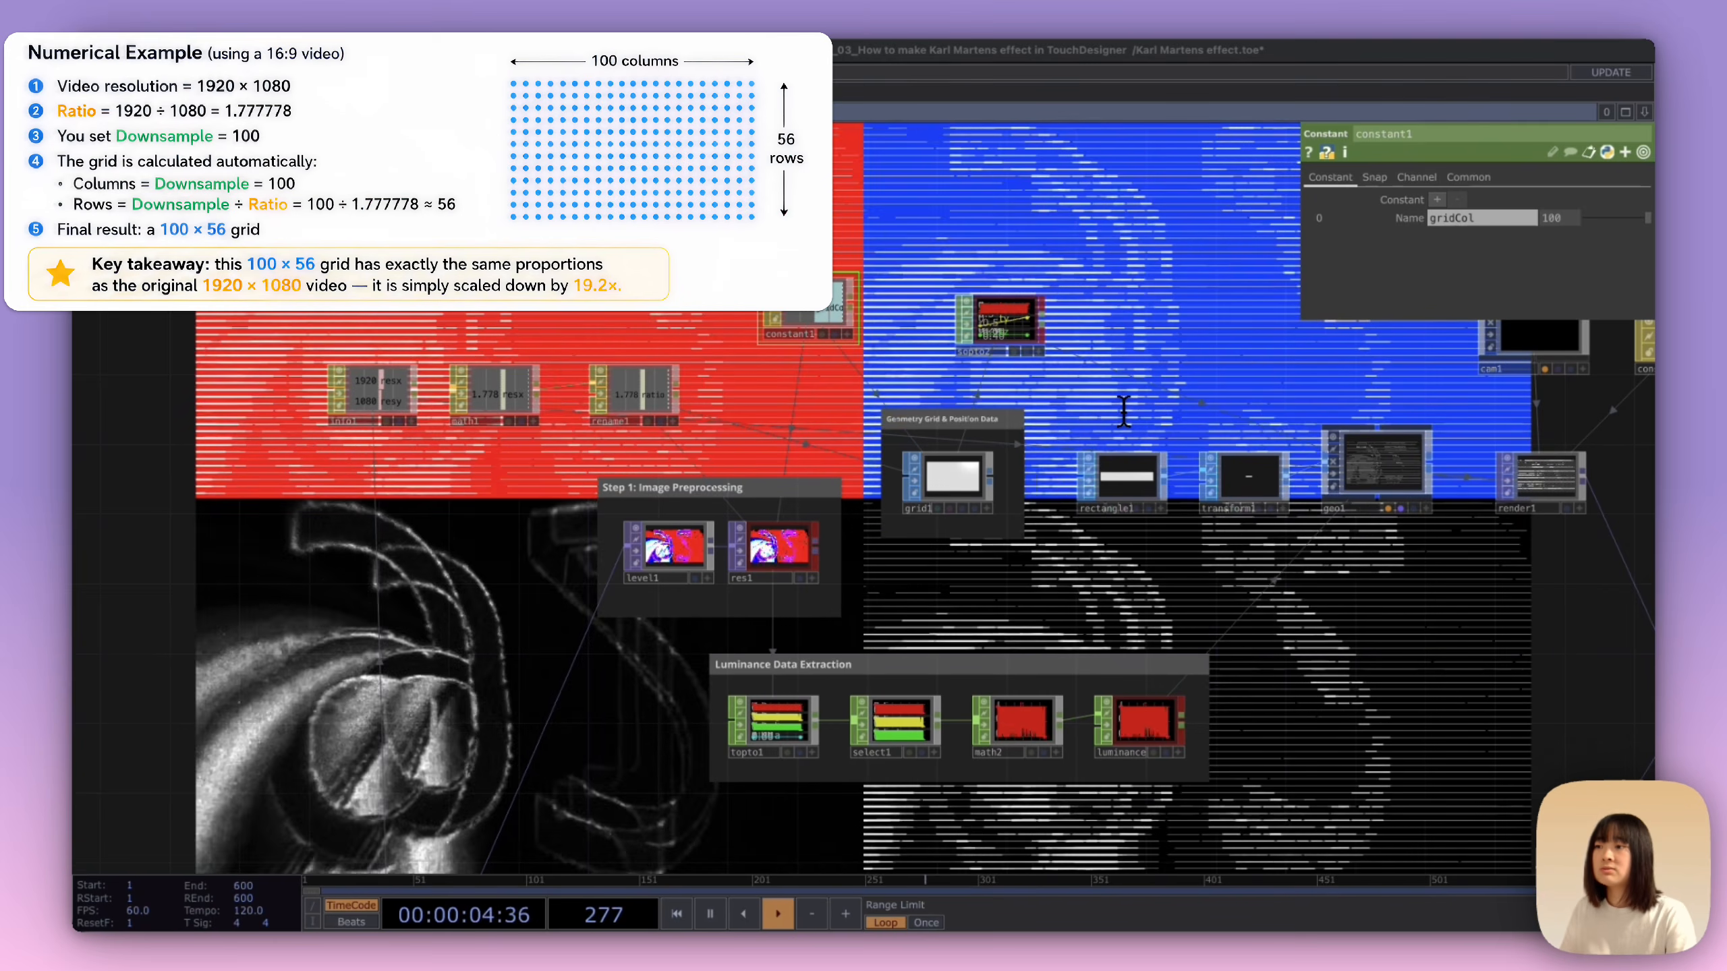
{"action": "left_click", "coordinate": [983, 490]}
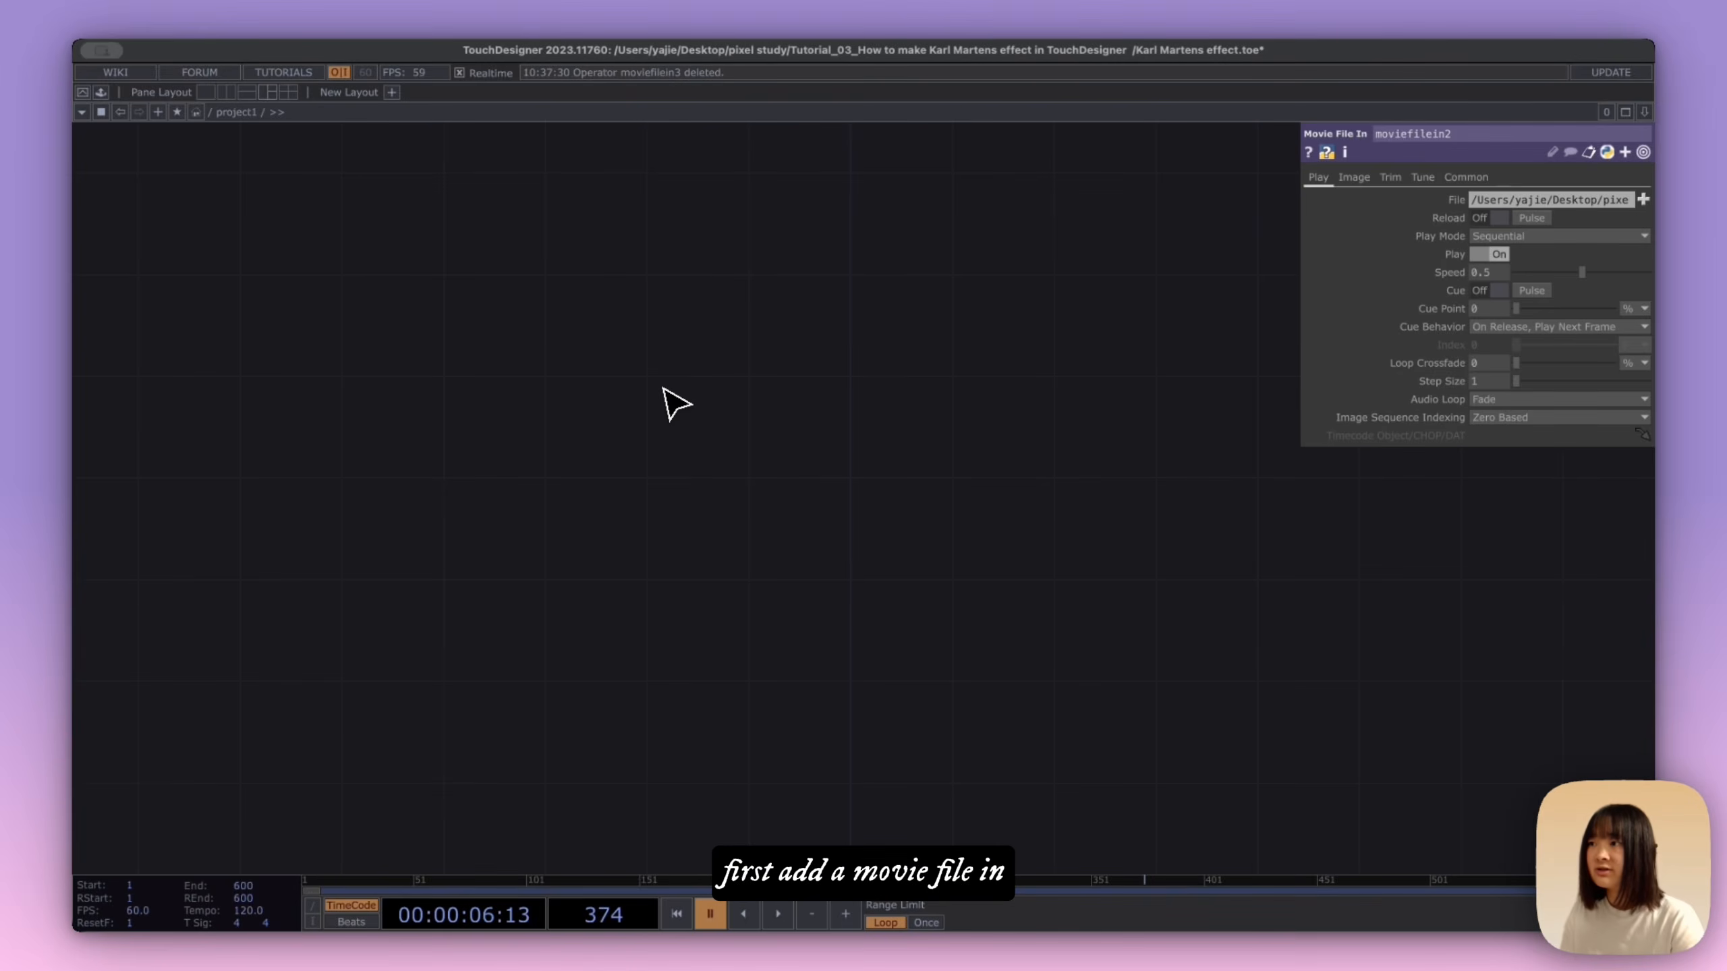
Step: Feed the pasted source movie node into a new Level TOP and adjust its levels to intensify the image
{"action": "key", "text": "super+v"}
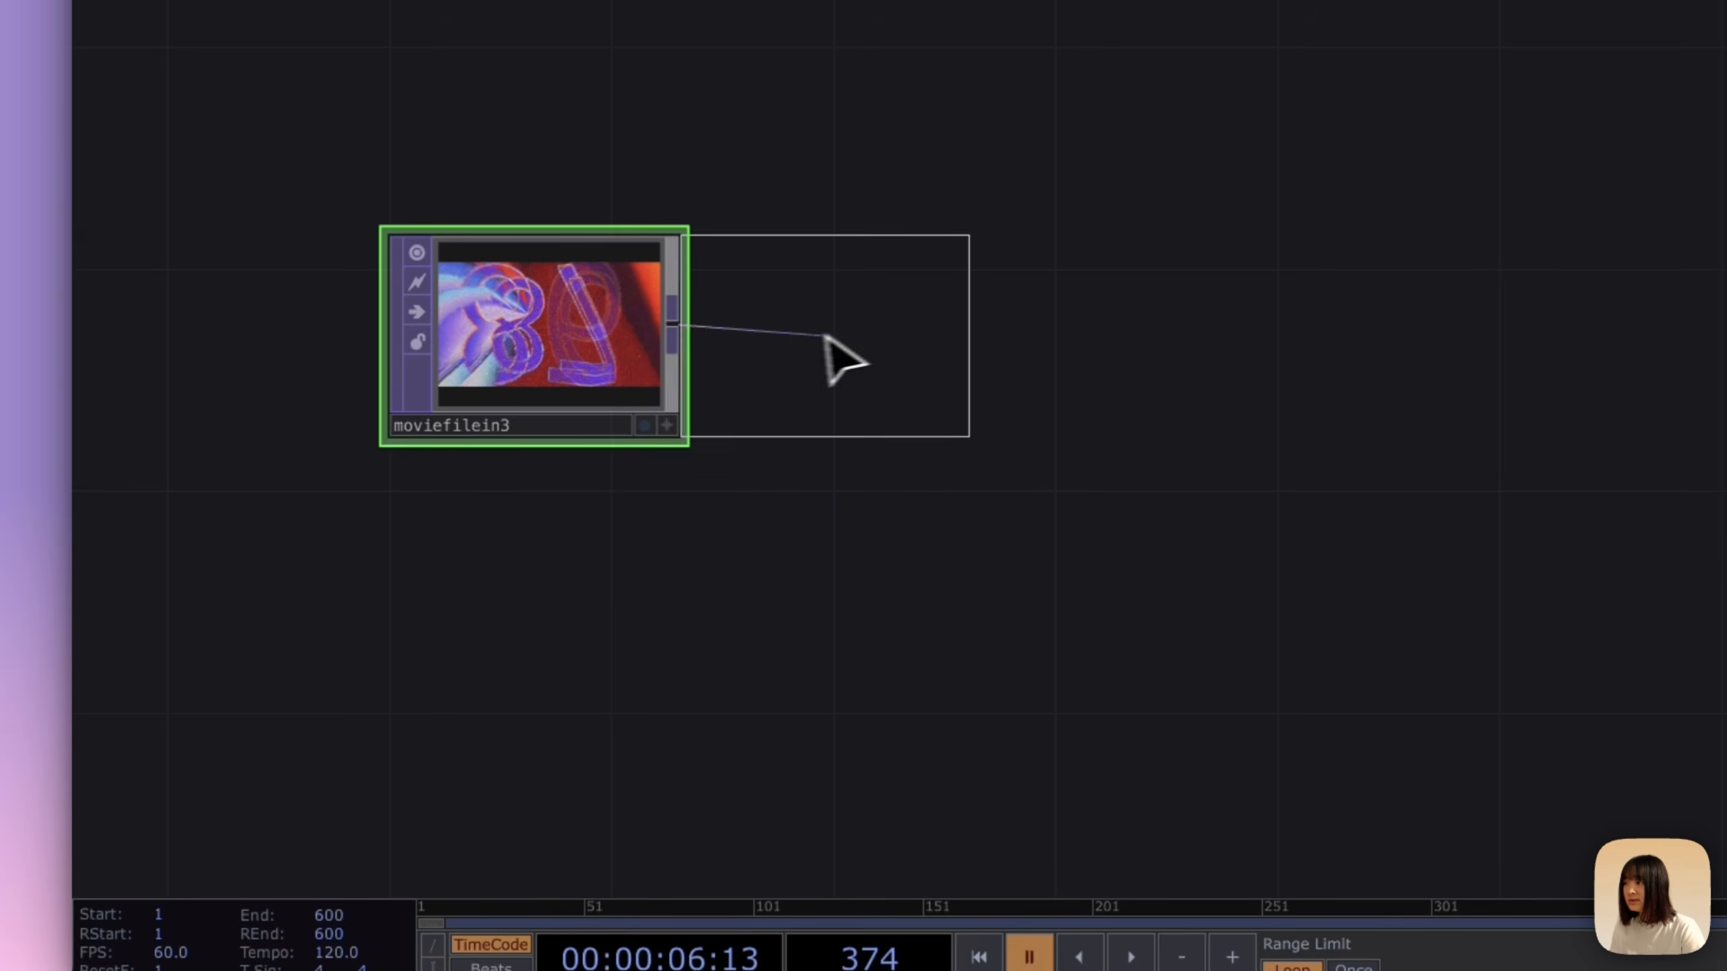
{"action": "left_click", "coordinate": [895, 334]}
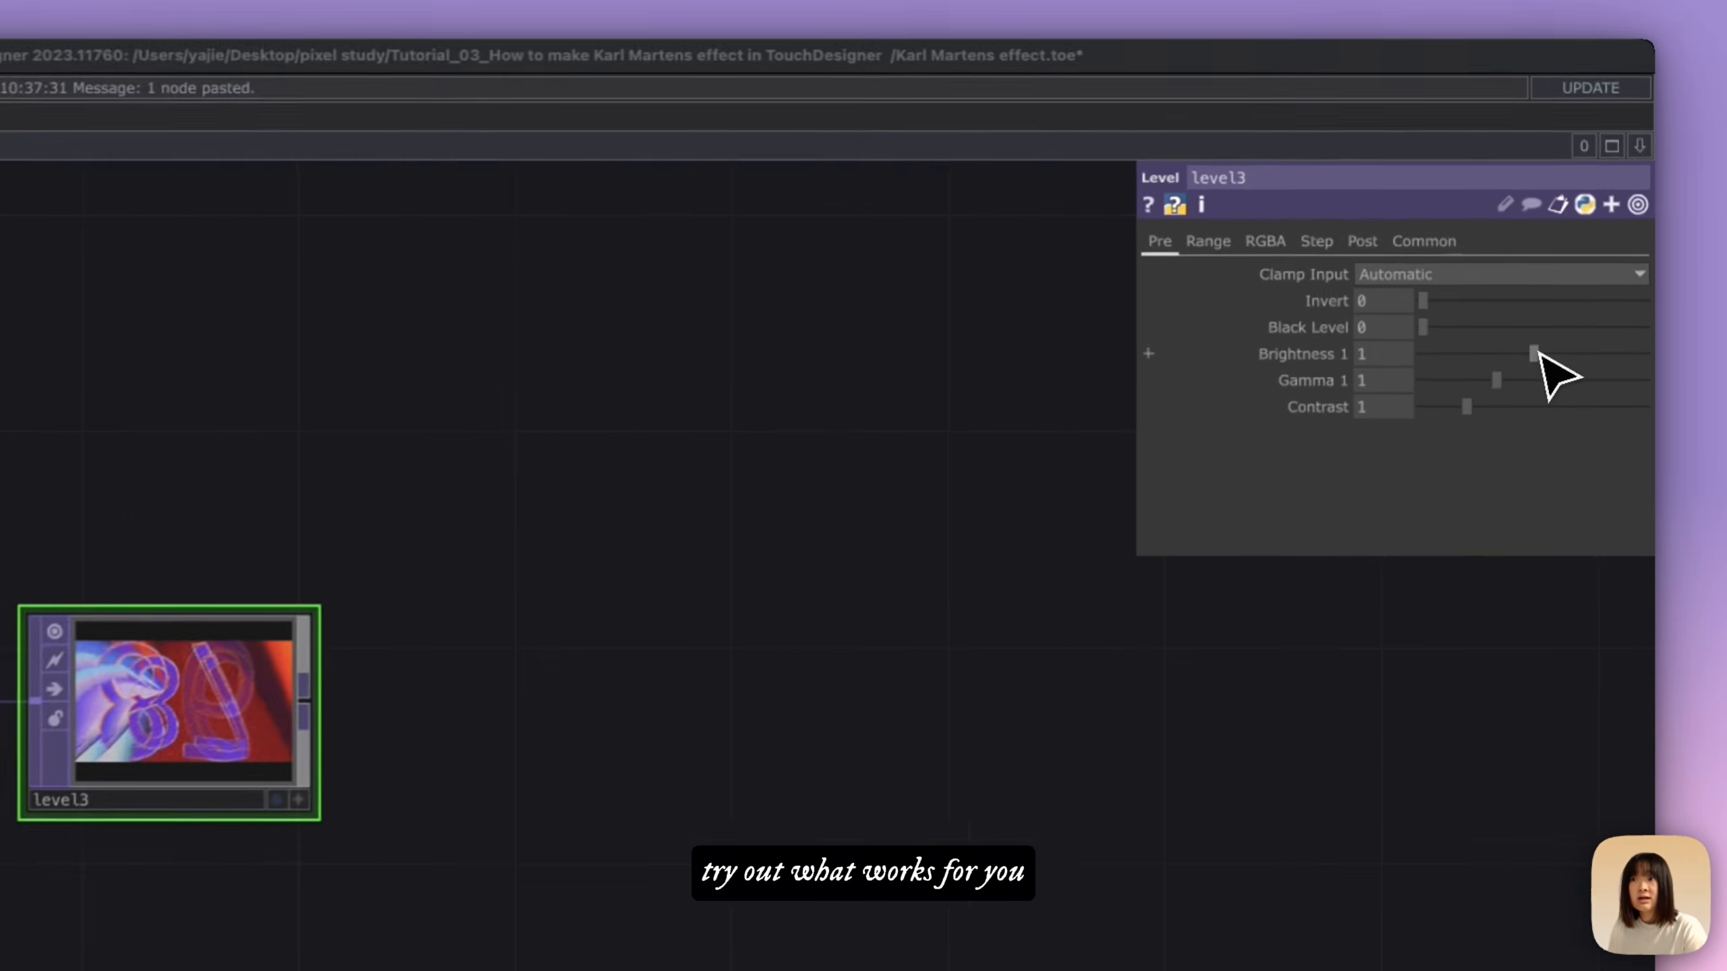
{"action": "left_click_drag", "start_coordinate": [1575, 254], "coordinate": [1569, 255]}
{"action": "left_click_drag", "start_coordinate": [1527, 365], "coordinate": [1575, 366]}
{"action": "mouse_move", "coordinate": [1533, 388]}
{"action": "left_mouse_down"}
{"action": "mouse_move", "coordinate": [1554, 391]}
{"action": "mouse_move", "coordinate": [1551, 411]}
{"action": "left_mouse_up"}
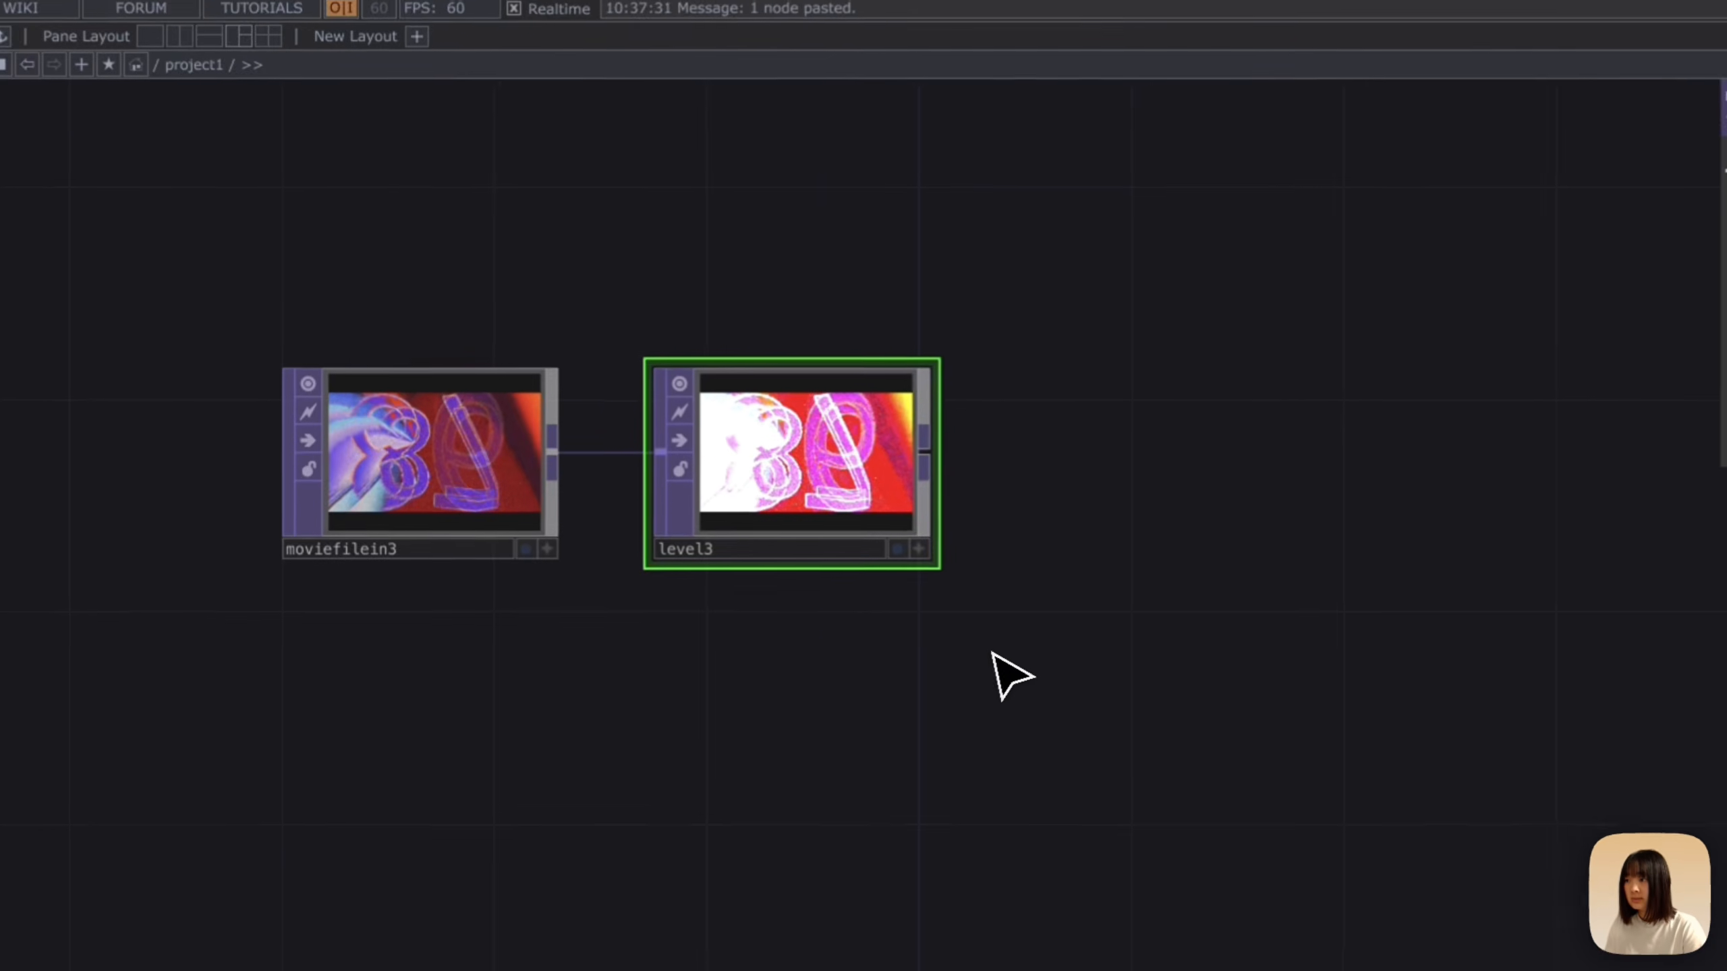
Step: Add a TOP to CHOP below the Level node and assign level3 as its source TOP
{"action": "left_click", "coordinate": [665, 567]}
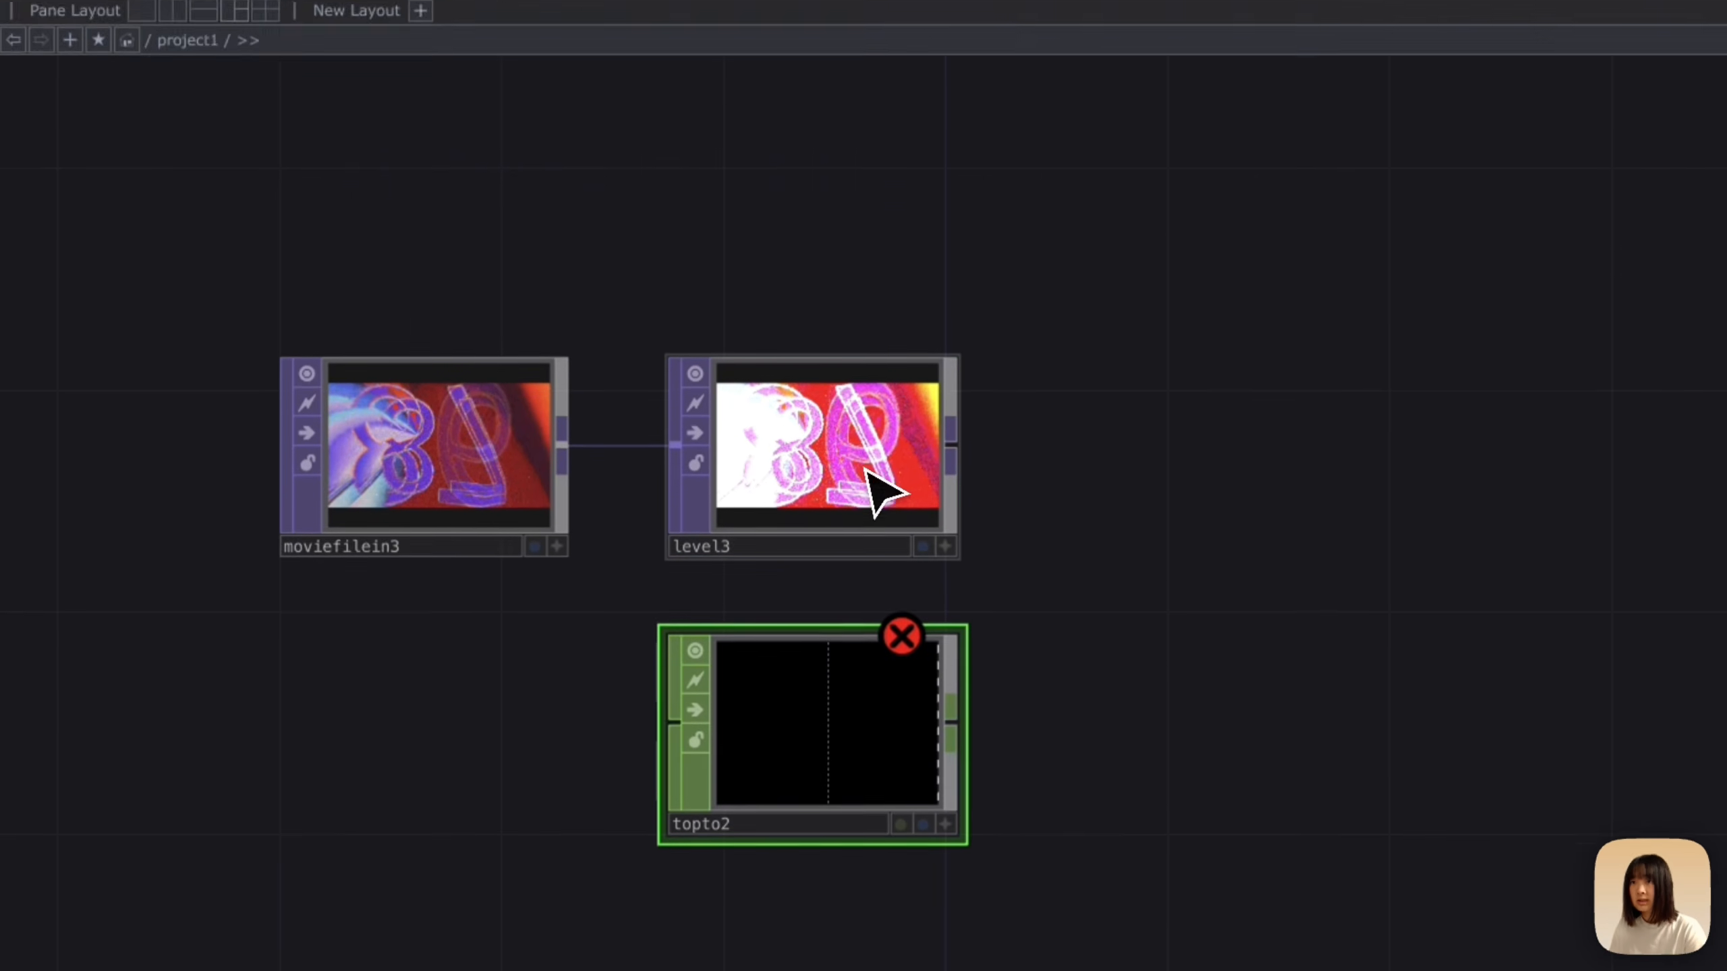
{"action": "left_click_drag", "start_coordinate": [868, 291], "coordinate": [1502, 198]}
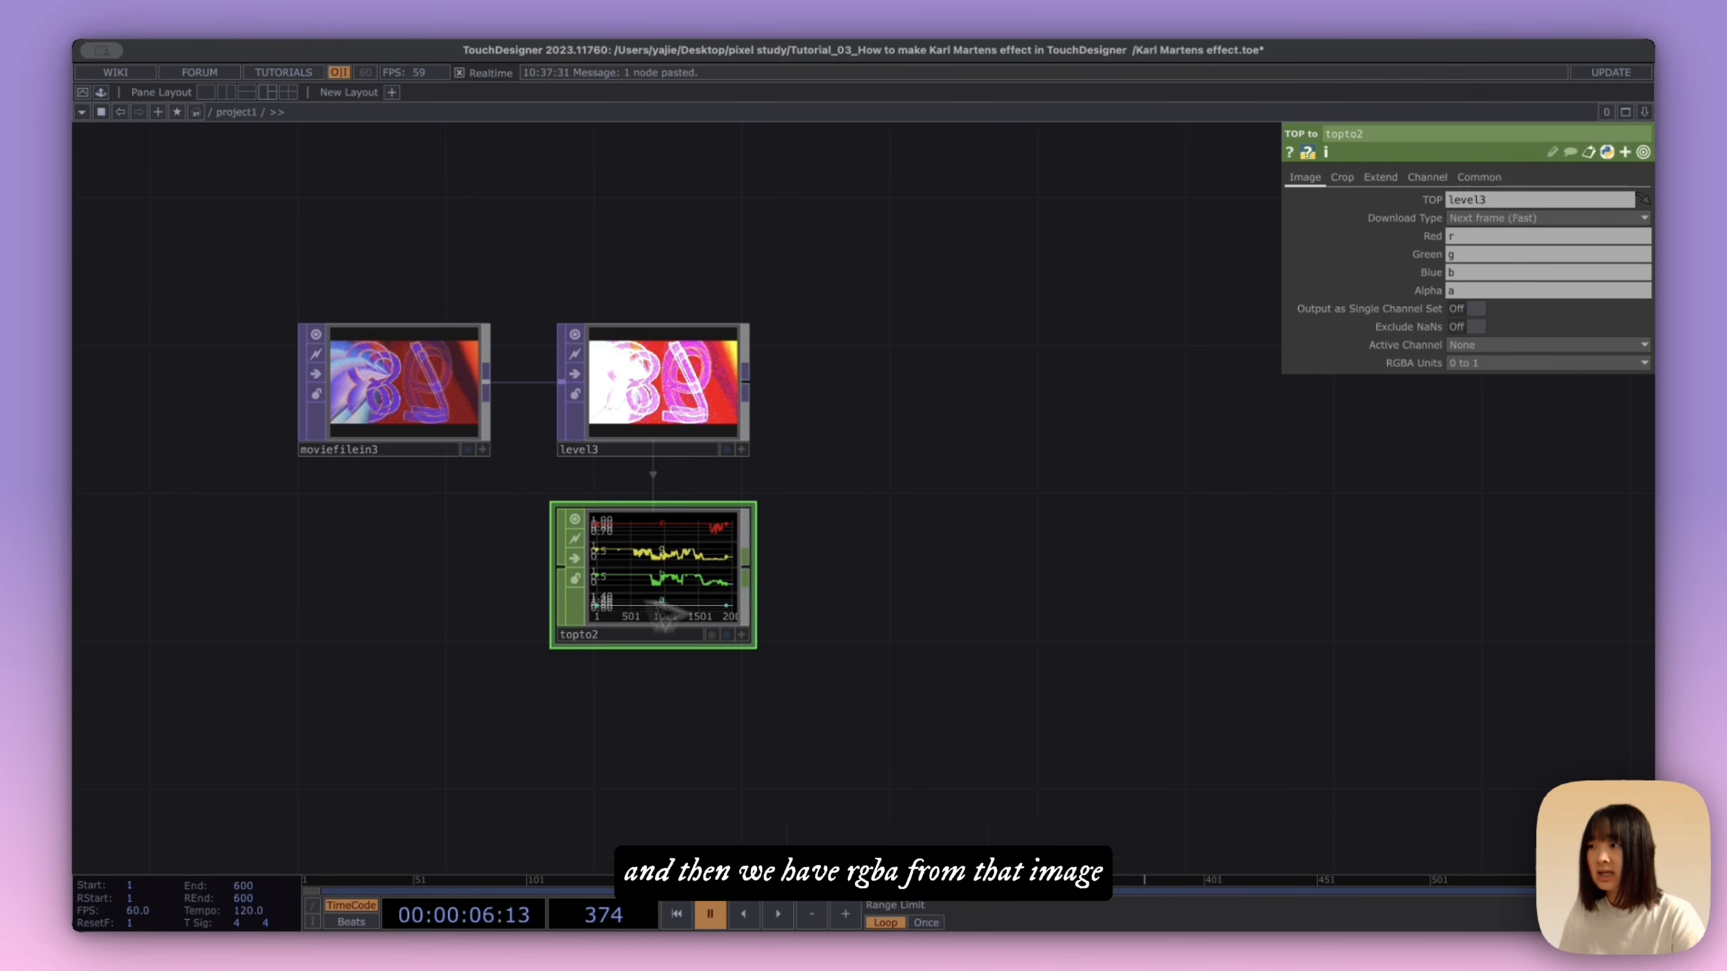
Step: Connect a Select CHOP to the TOP to CHOP output and limit its channel names to r g b
{"action": "scroll", "coordinate": [653, 609], "scroll_direction": "up", "scroll_amount": 3}
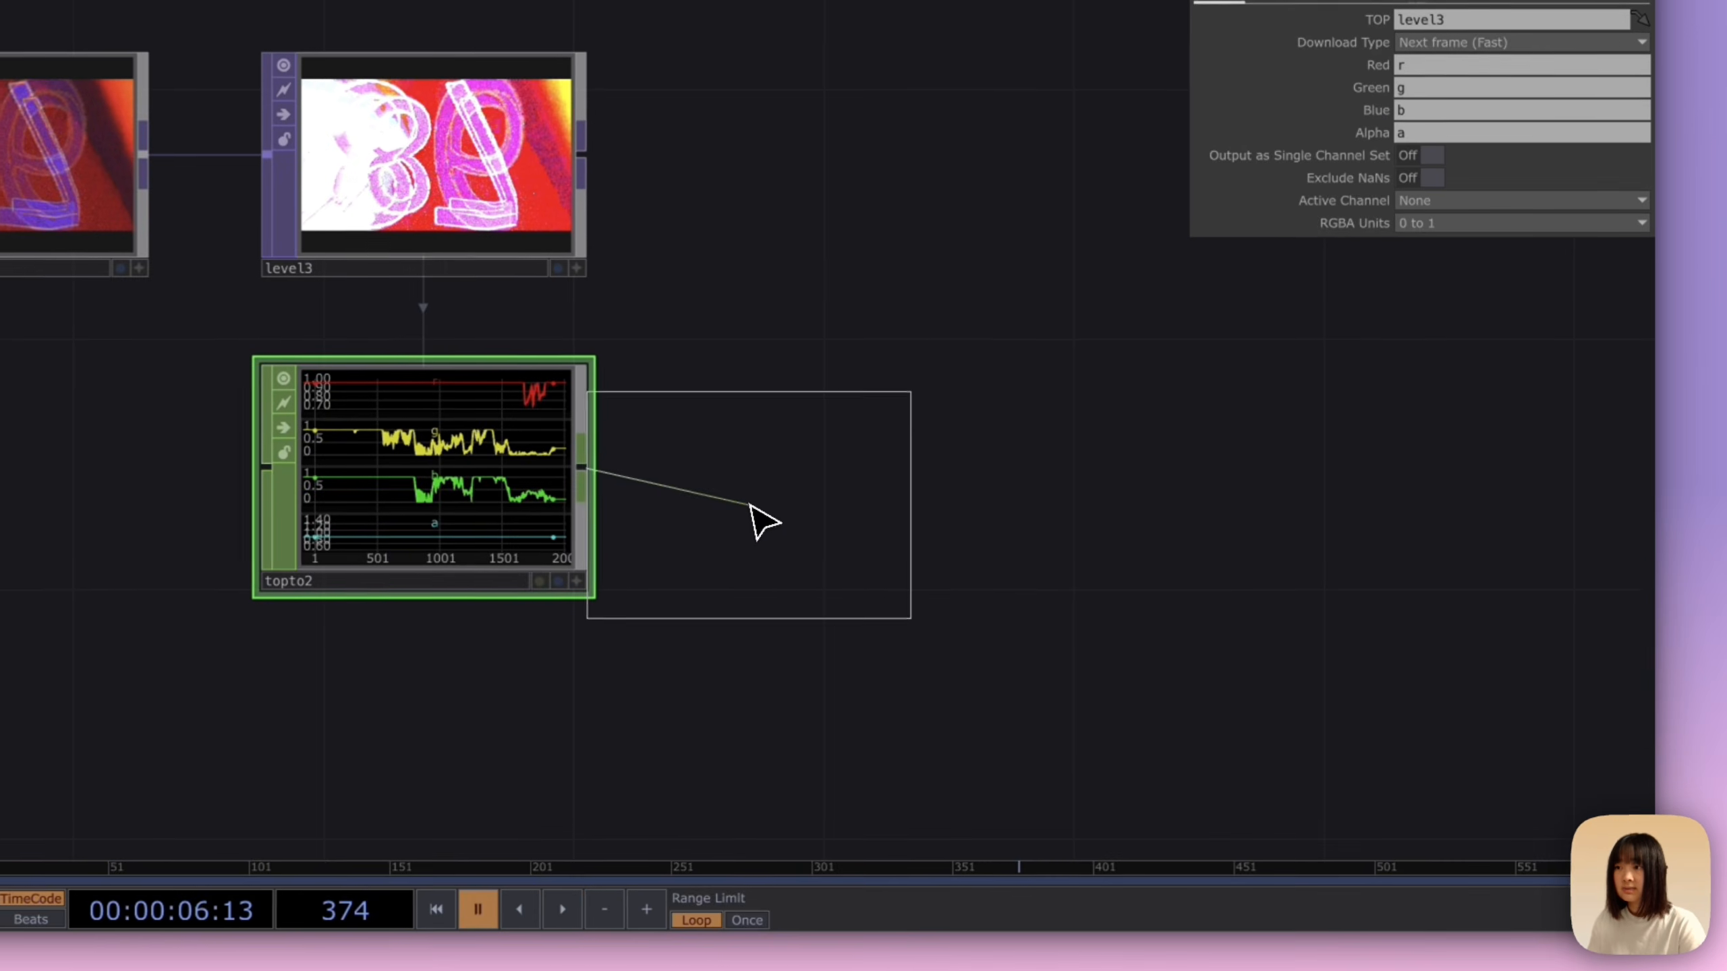
{"action": "left_click", "coordinate": [1008, 561]}
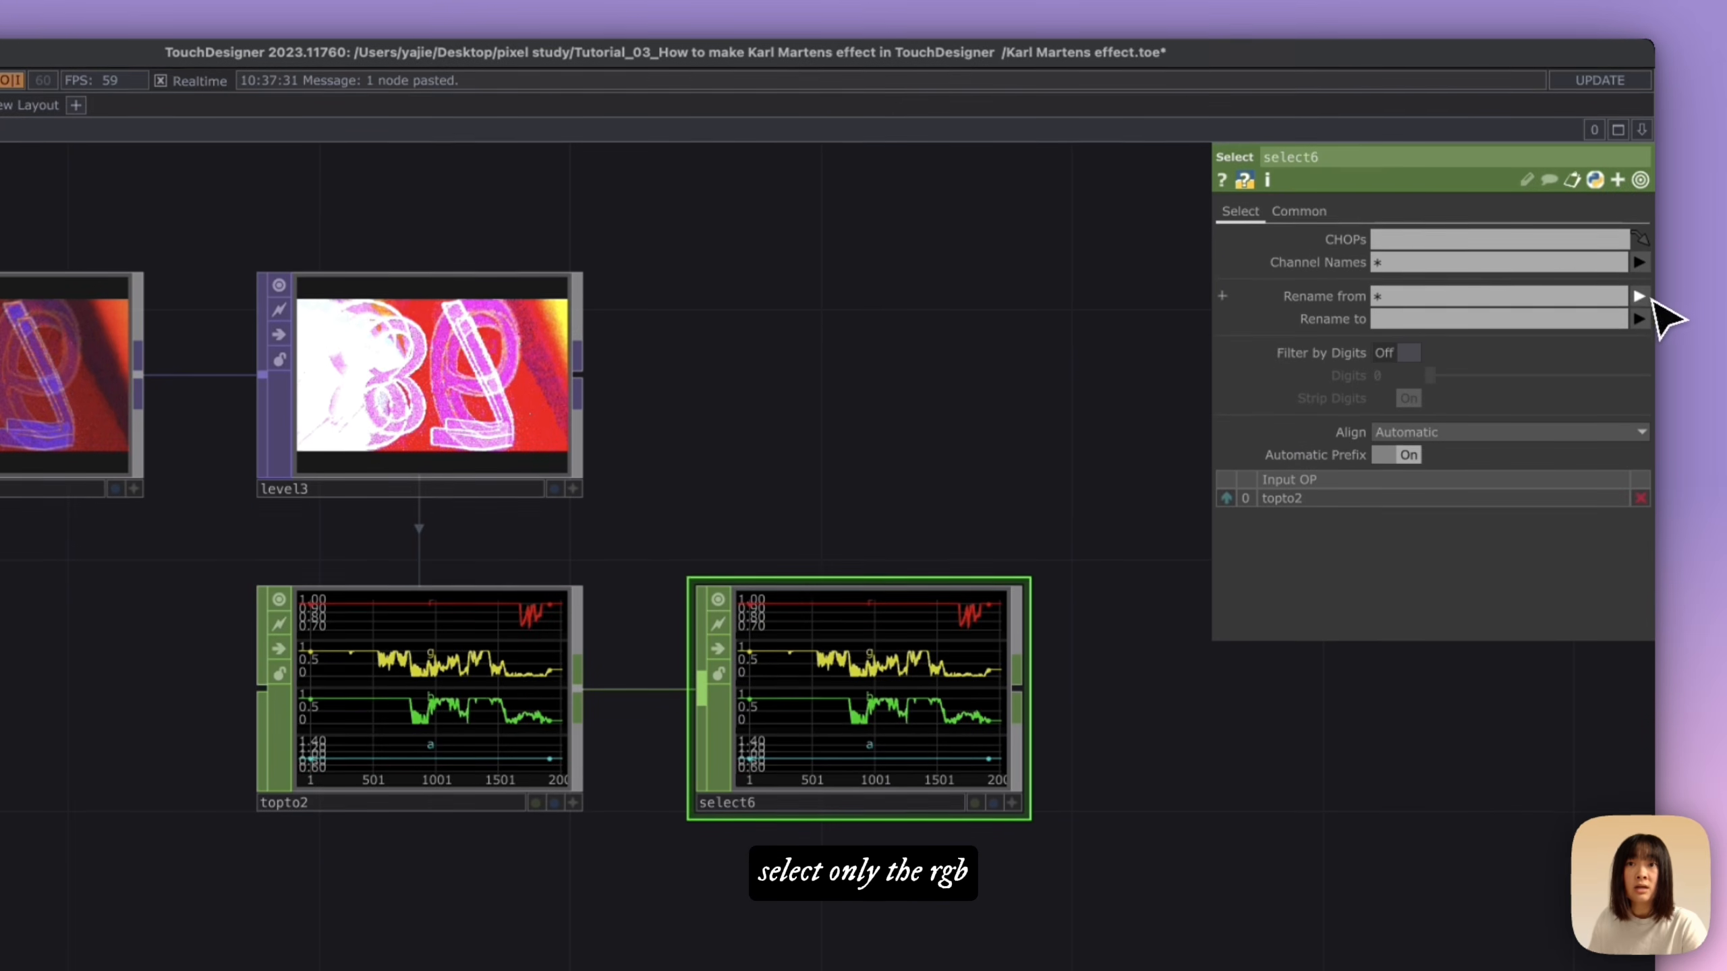
{"action": "left_click", "coordinate": [1639, 39]}
{"action": "left_click", "coordinate": [1639, 306]}
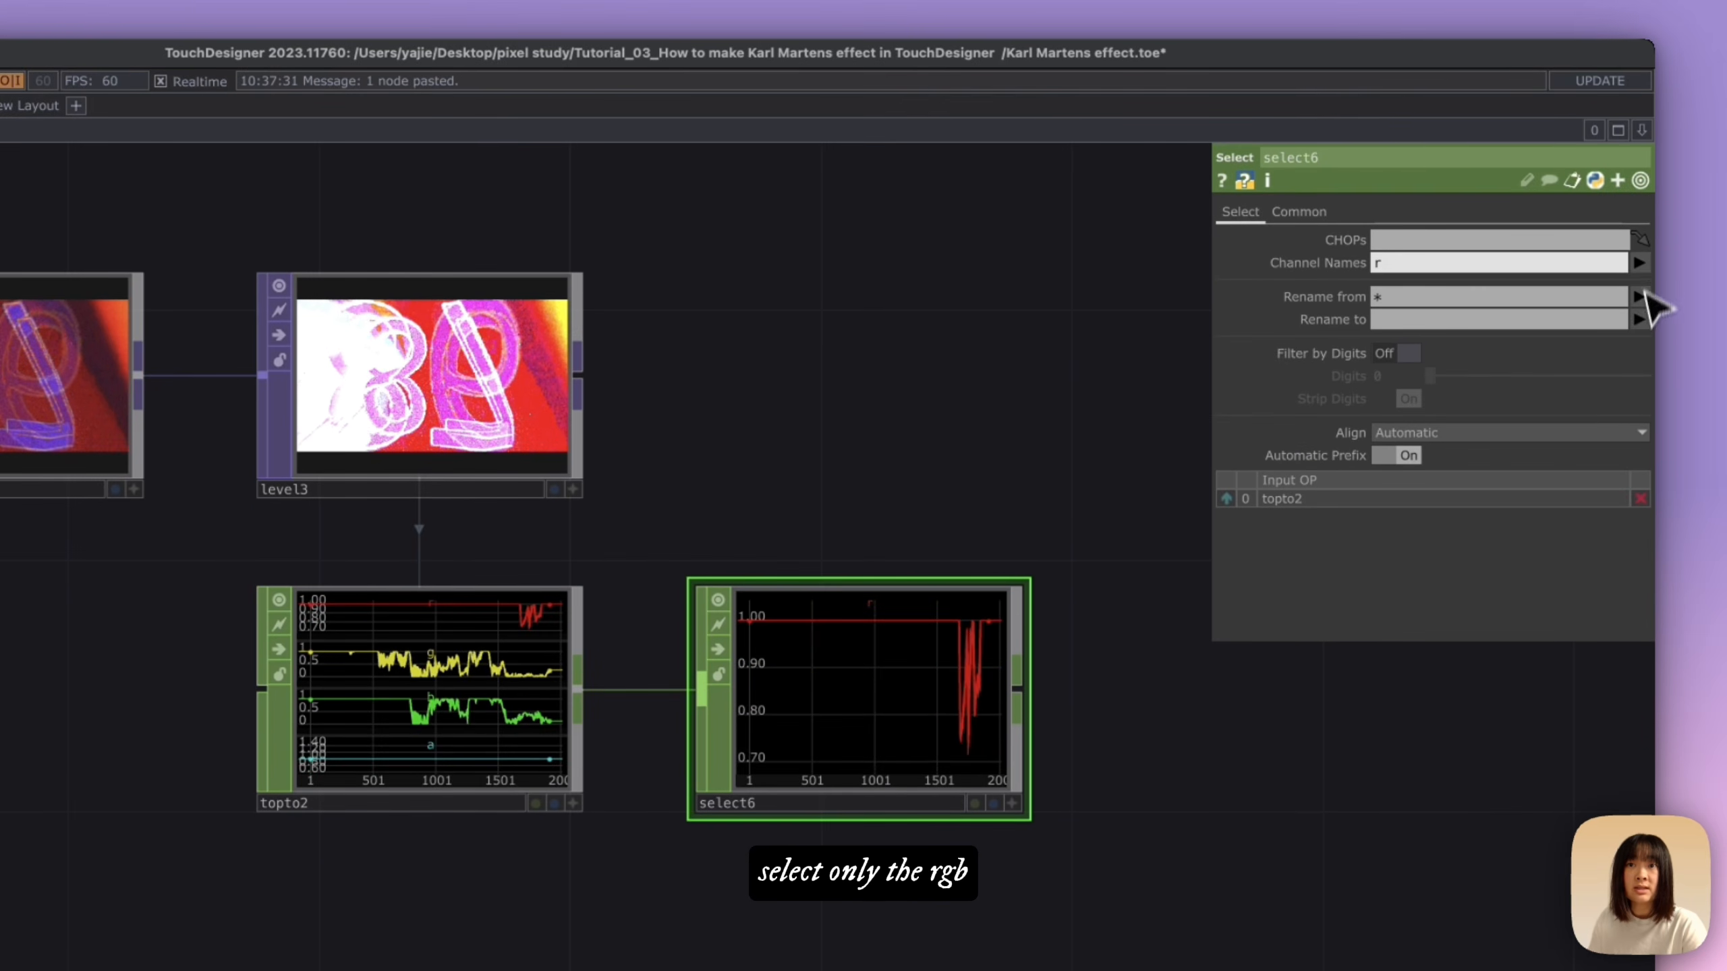
{"action": "left_click", "coordinate": [1639, 327]}
{"action": "left_click", "coordinate": [1637, 261]}
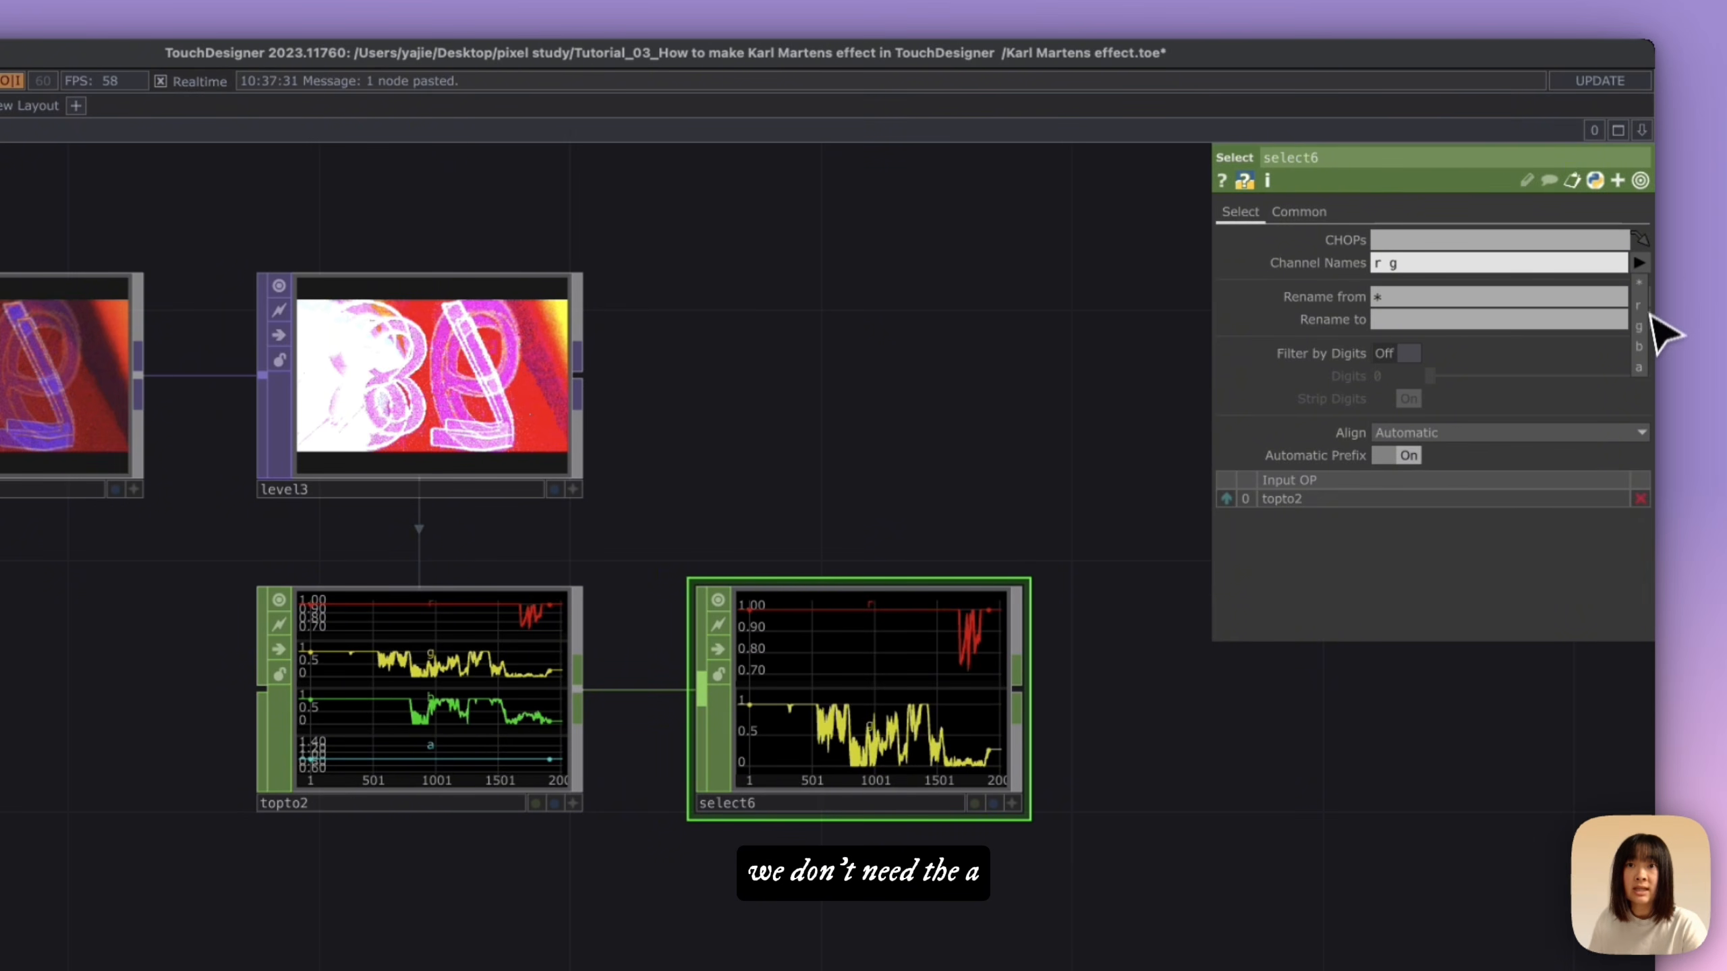
{"action": "left_click", "coordinate": [1643, 347]}
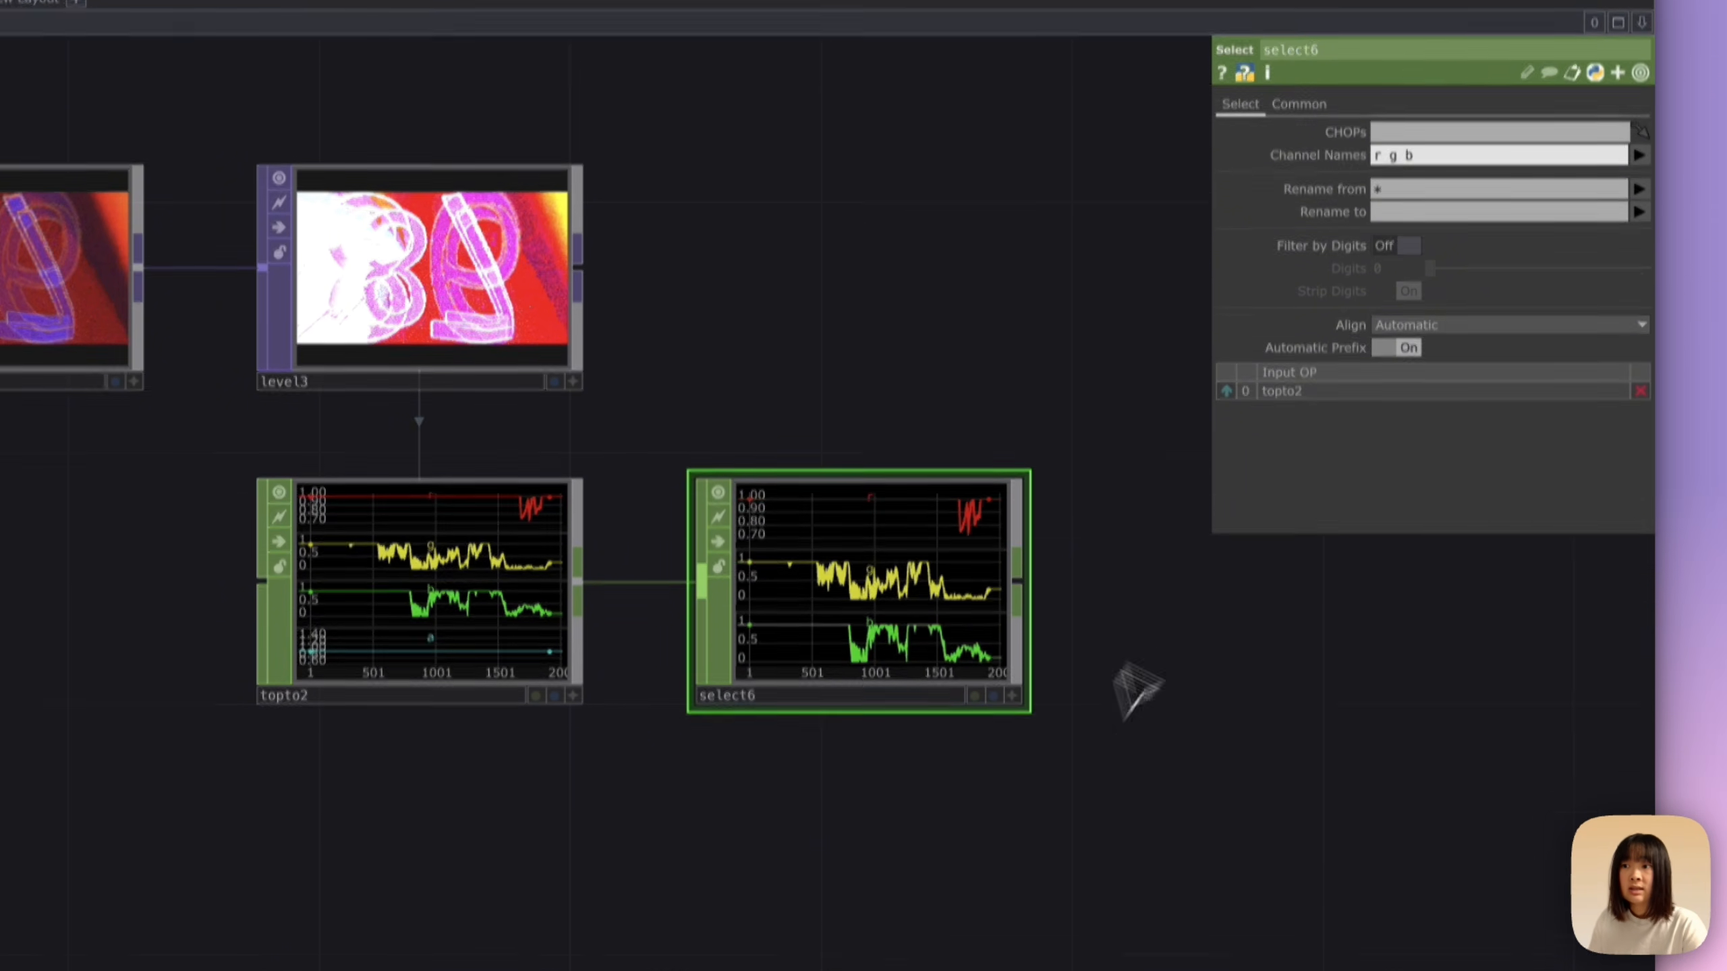
Step: Connect a Math CHOP to the Select output and set Combine Channels to Average
{"action": "left_click_drag", "start_coordinate": [1063, 636], "coordinate": [836, 627]}
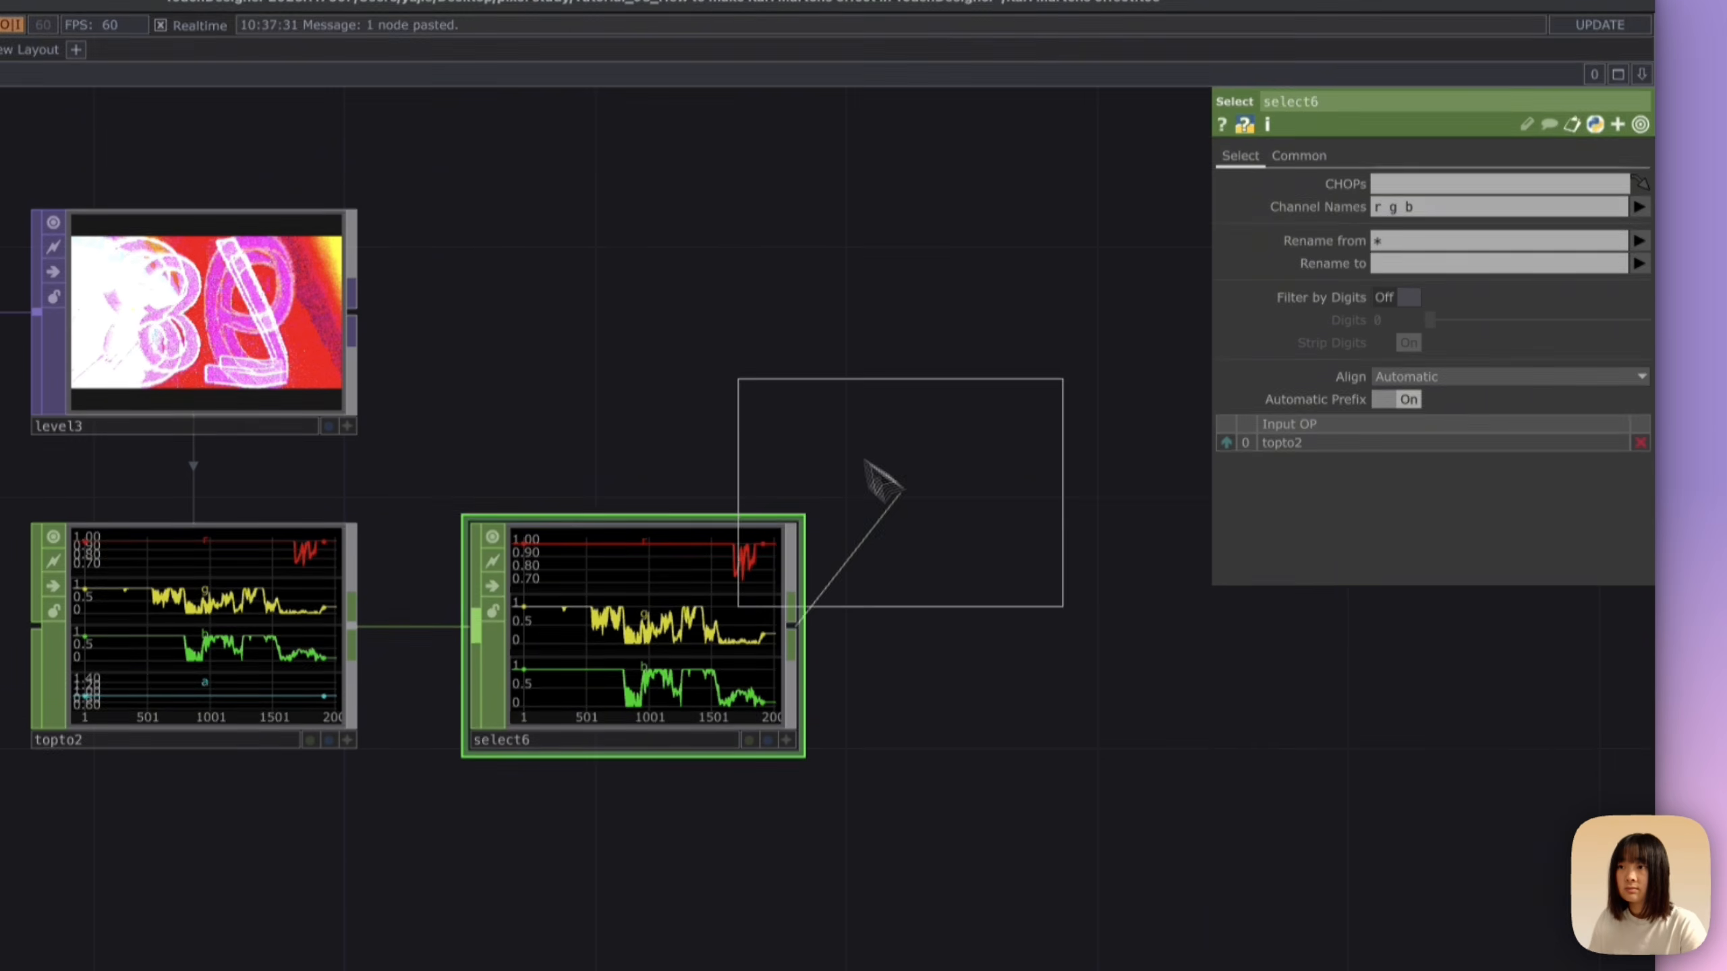
{"action": "left_click", "coordinate": [1063, 463]}
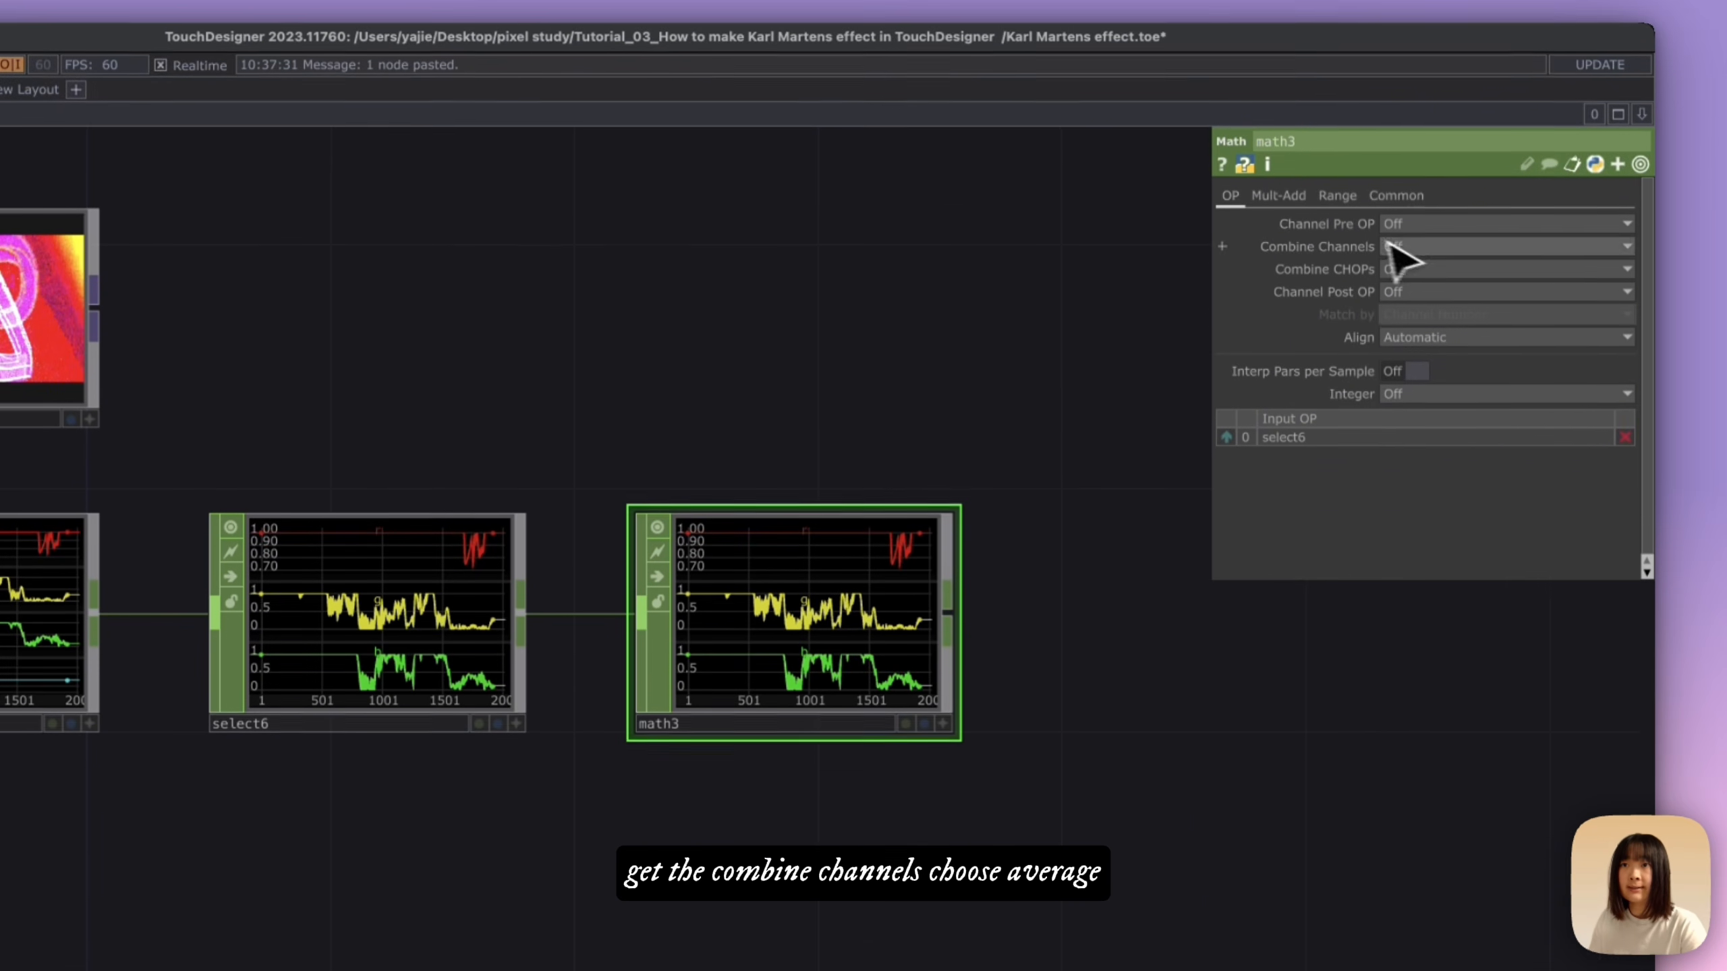
{"action": "left_click", "coordinate": [1407, 96]}
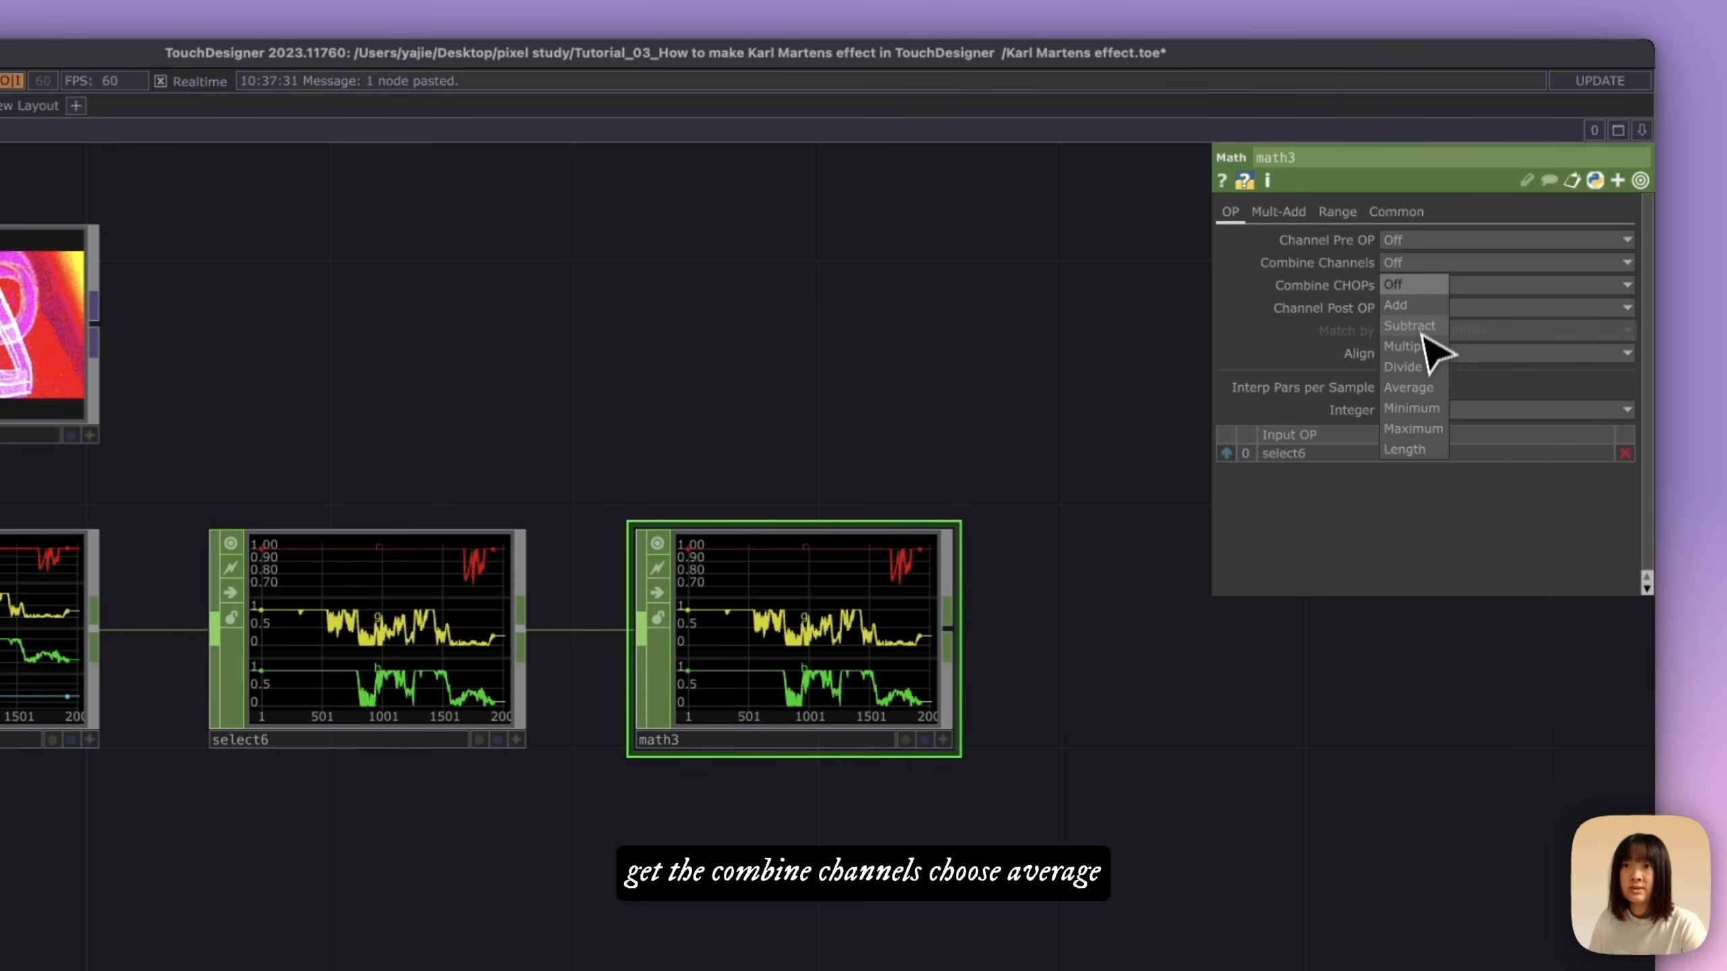
{"action": "left_click", "coordinate": [1414, 388]}
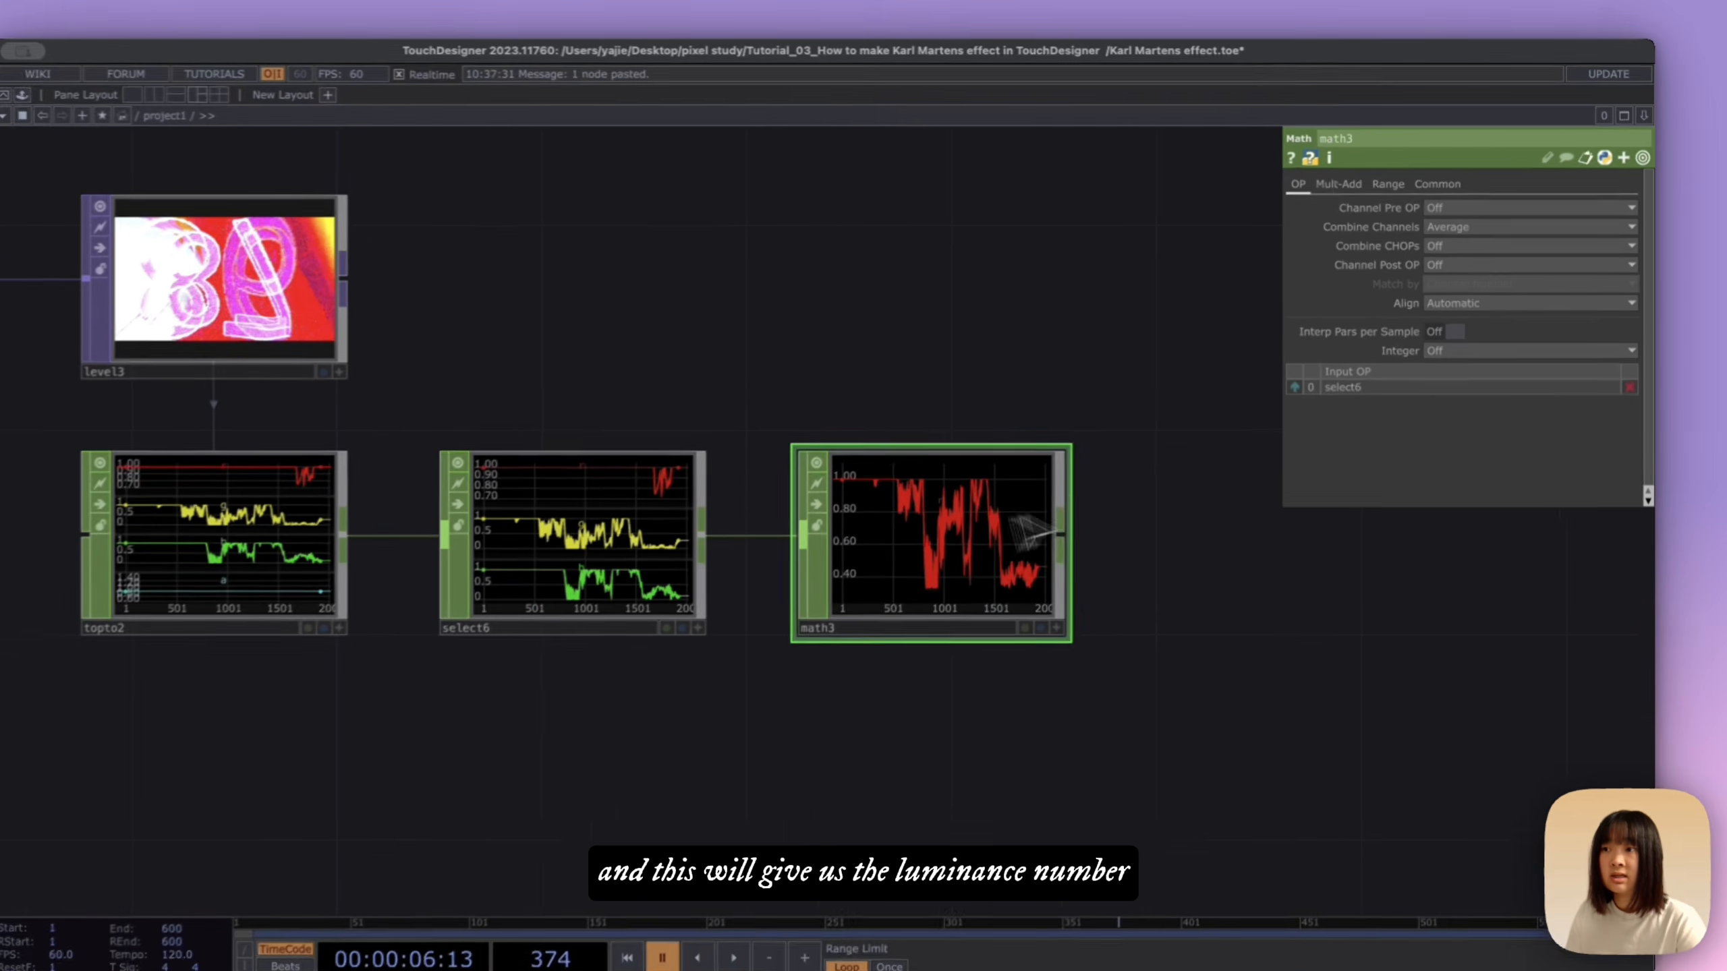
Step: Connect a Rename CHOP after the Math node and rename its channel to Luminance
{"action": "scroll", "coordinate": [1006, 541], "scroll_direction": "right", "scroll_amount": 3}
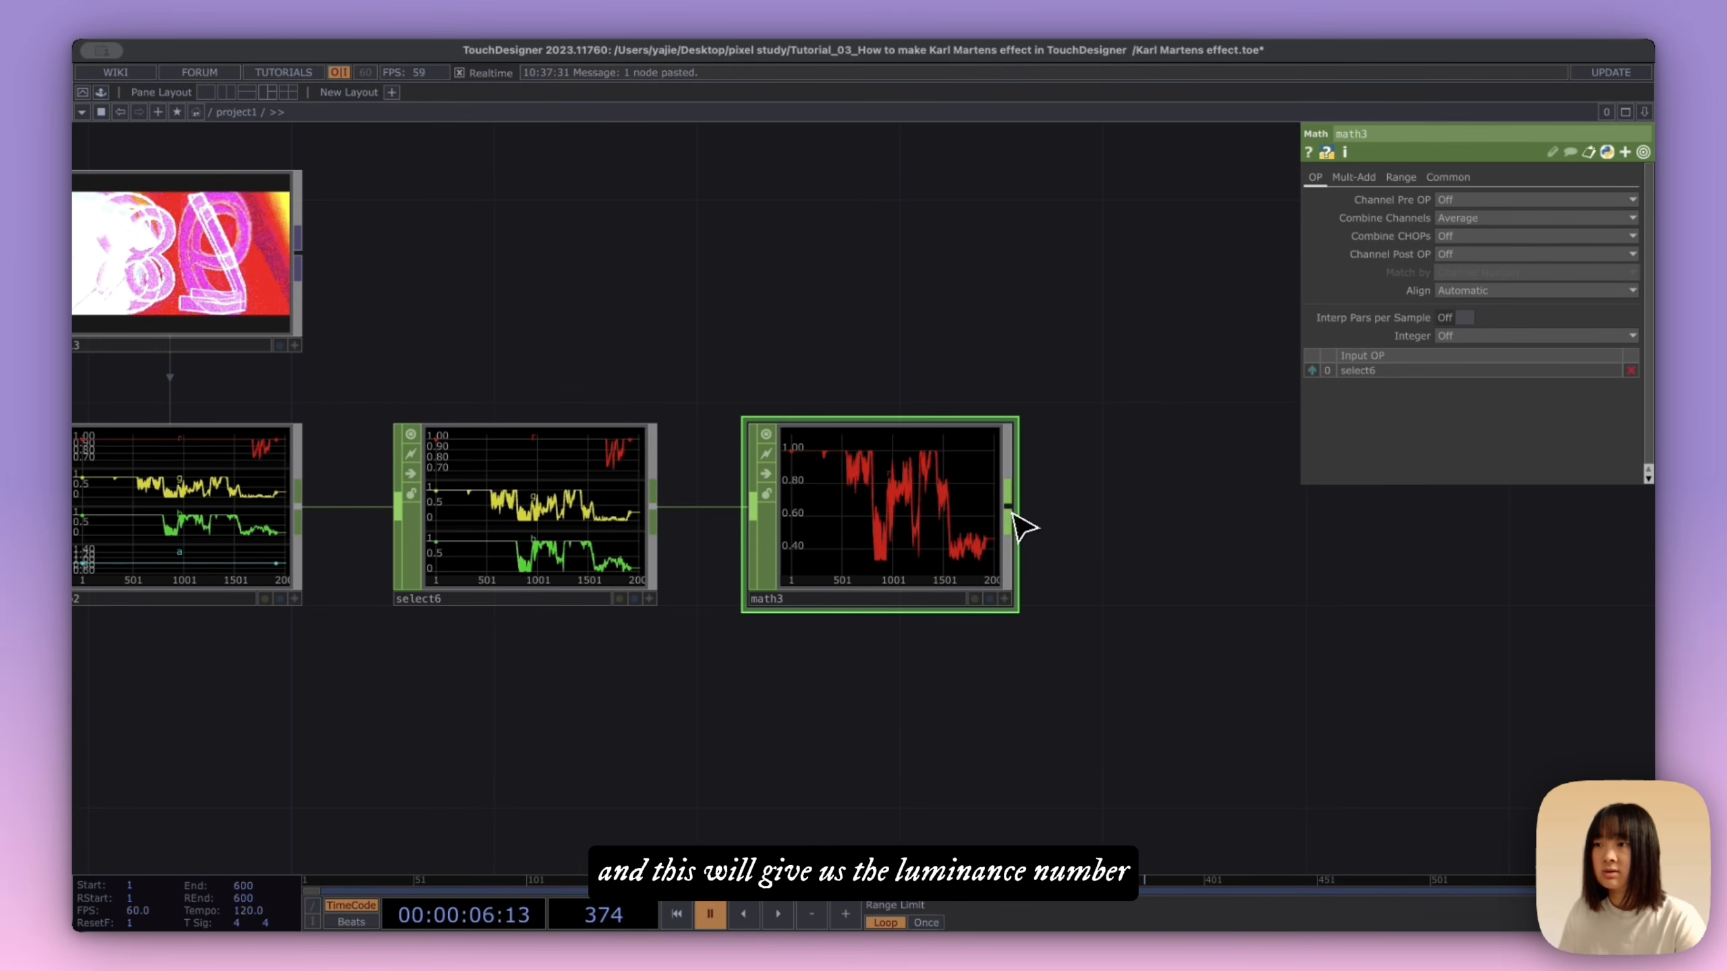
{"action": "left_click", "coordinate": [1010, 509]}
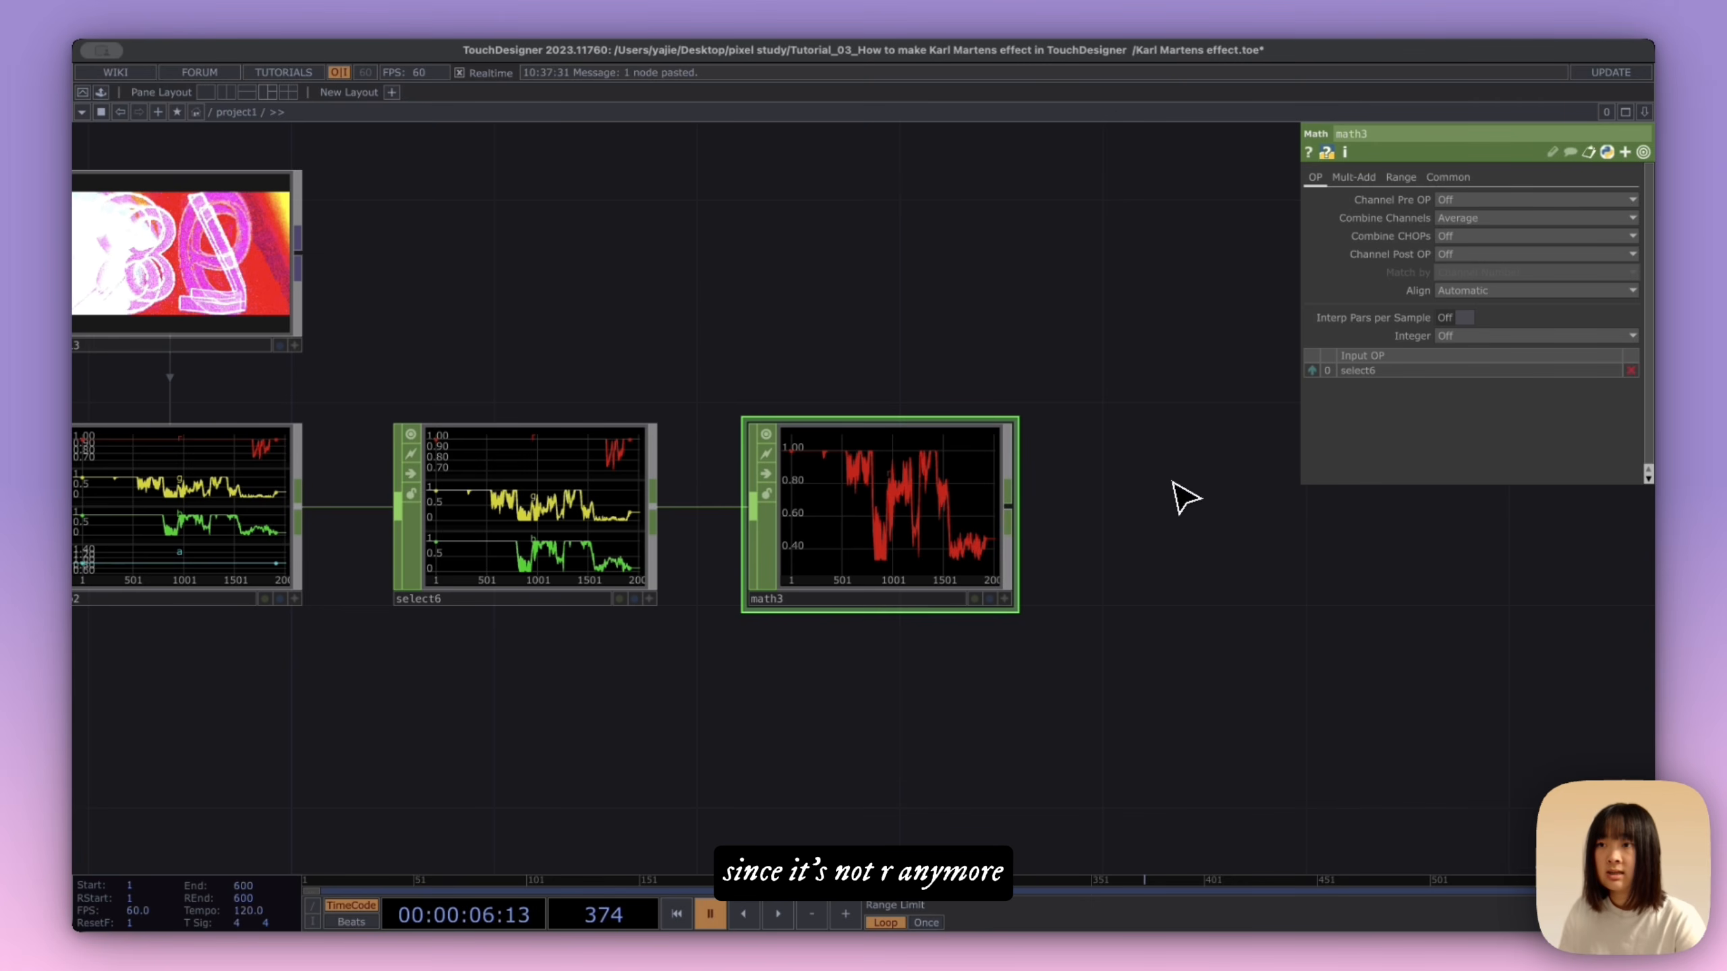
{"action": "left_click", "coordinate": [1206, 502]}
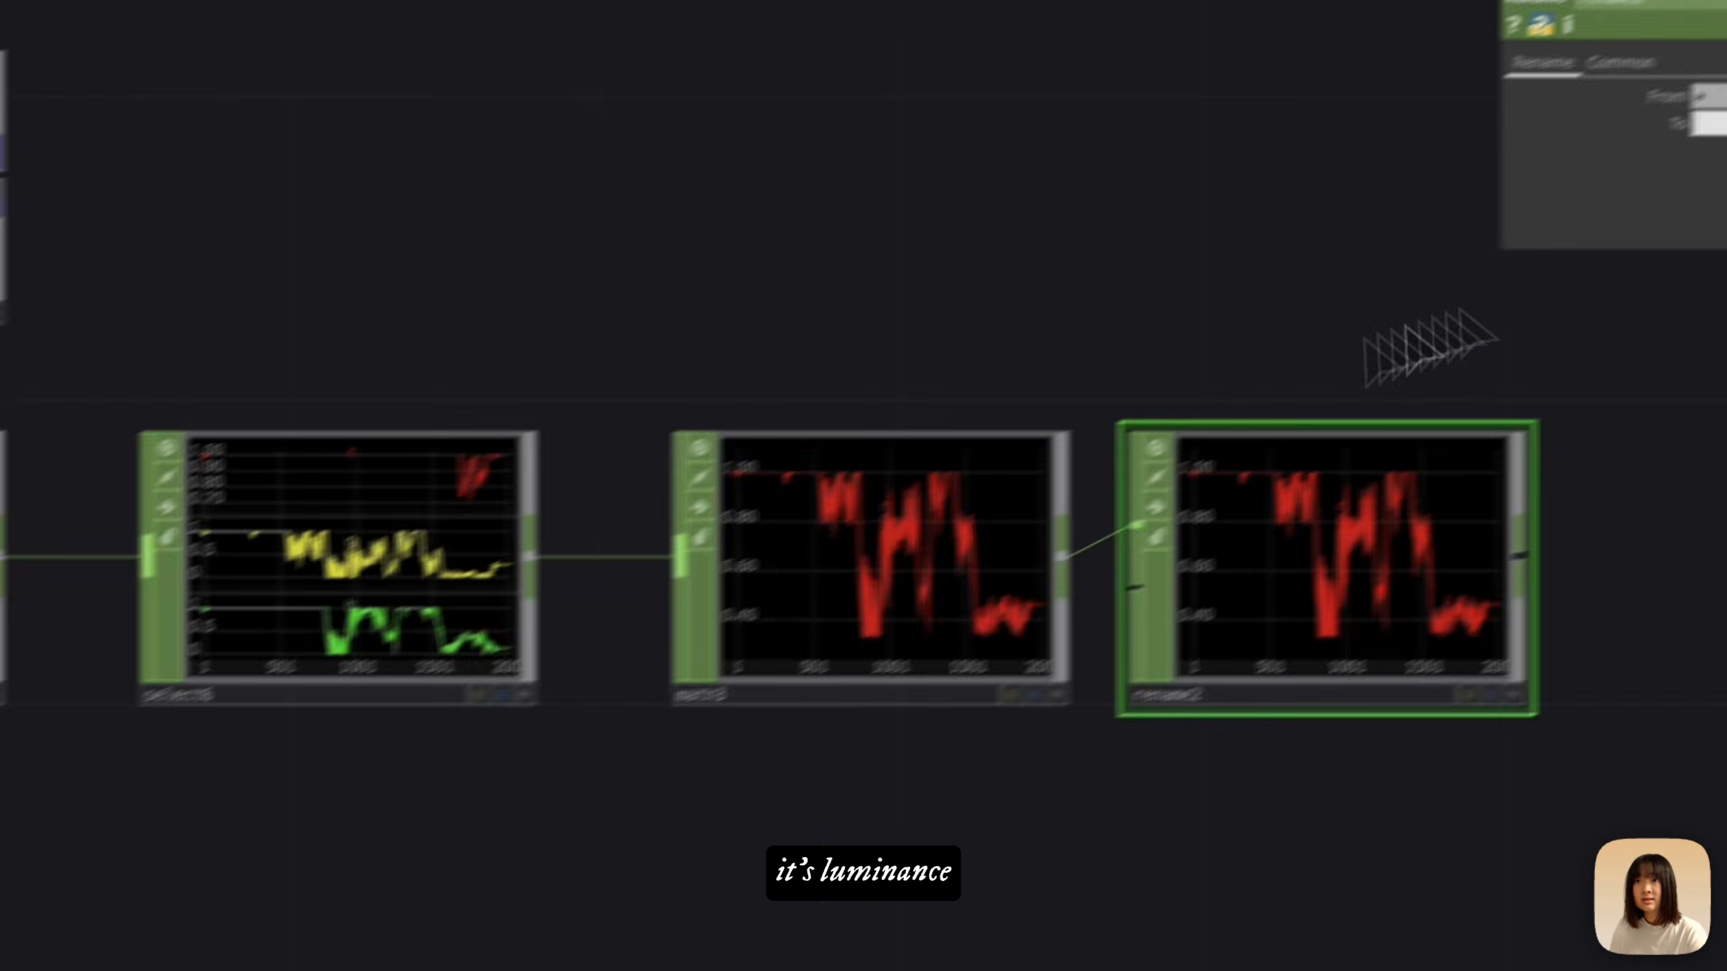
{"action": "left_click", "coordinate": [1496, 307]}
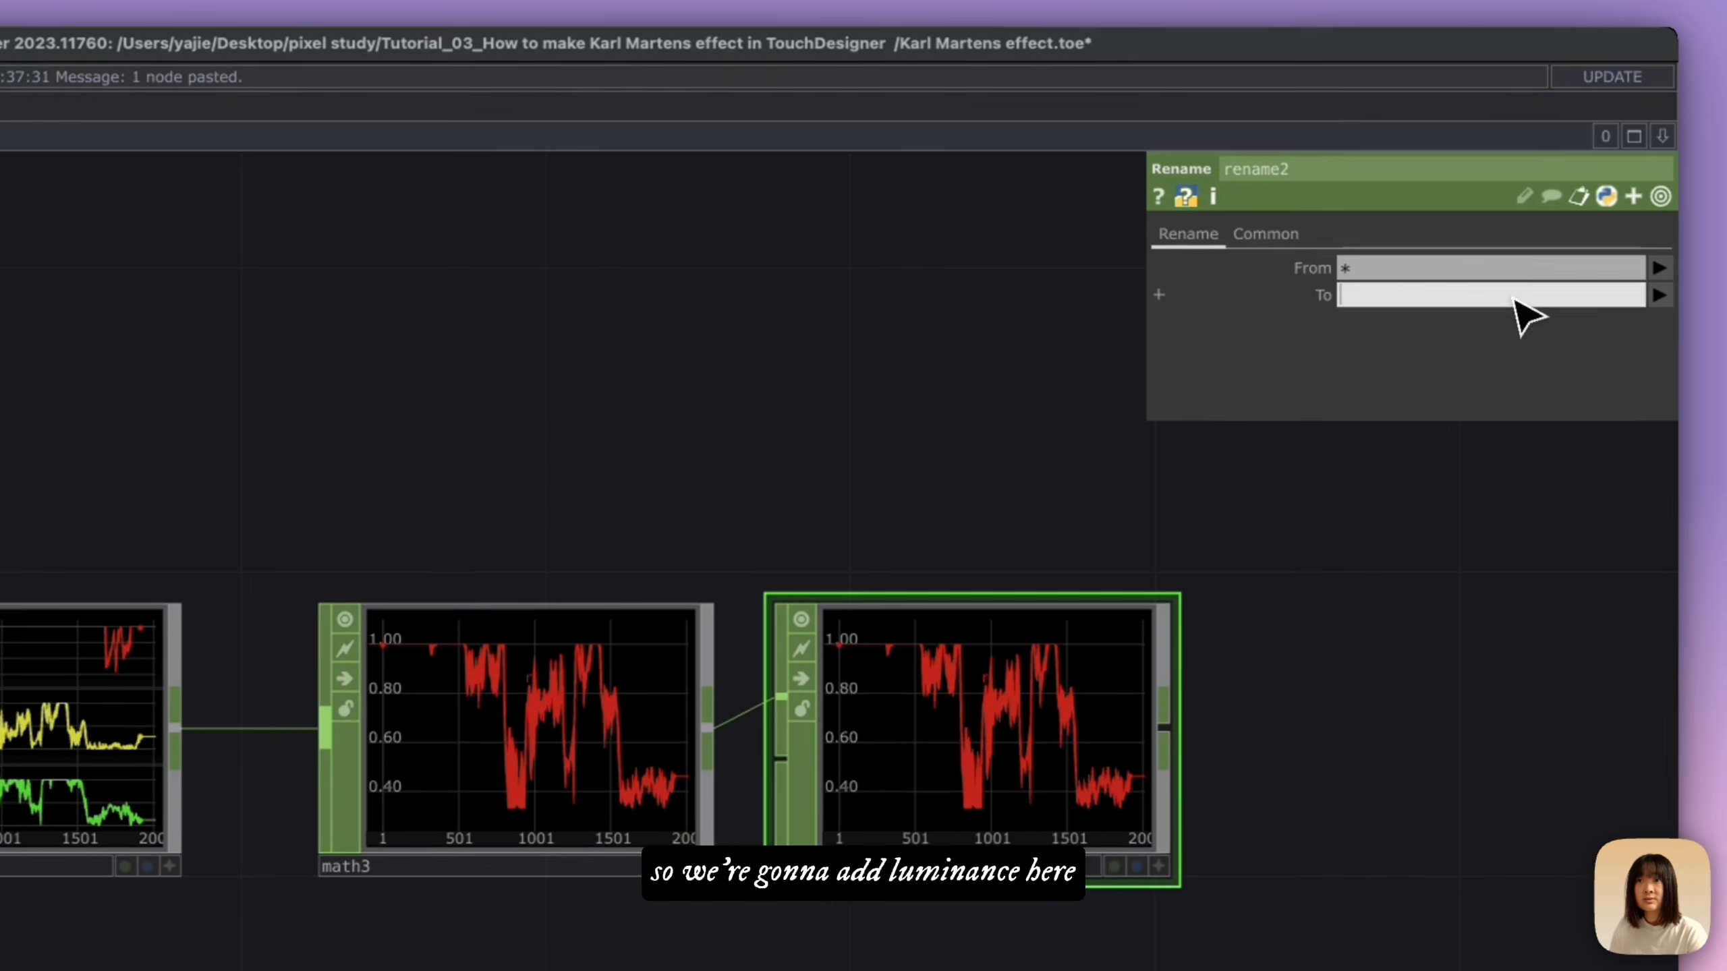
{"action": "type", "text": "Luminance"}
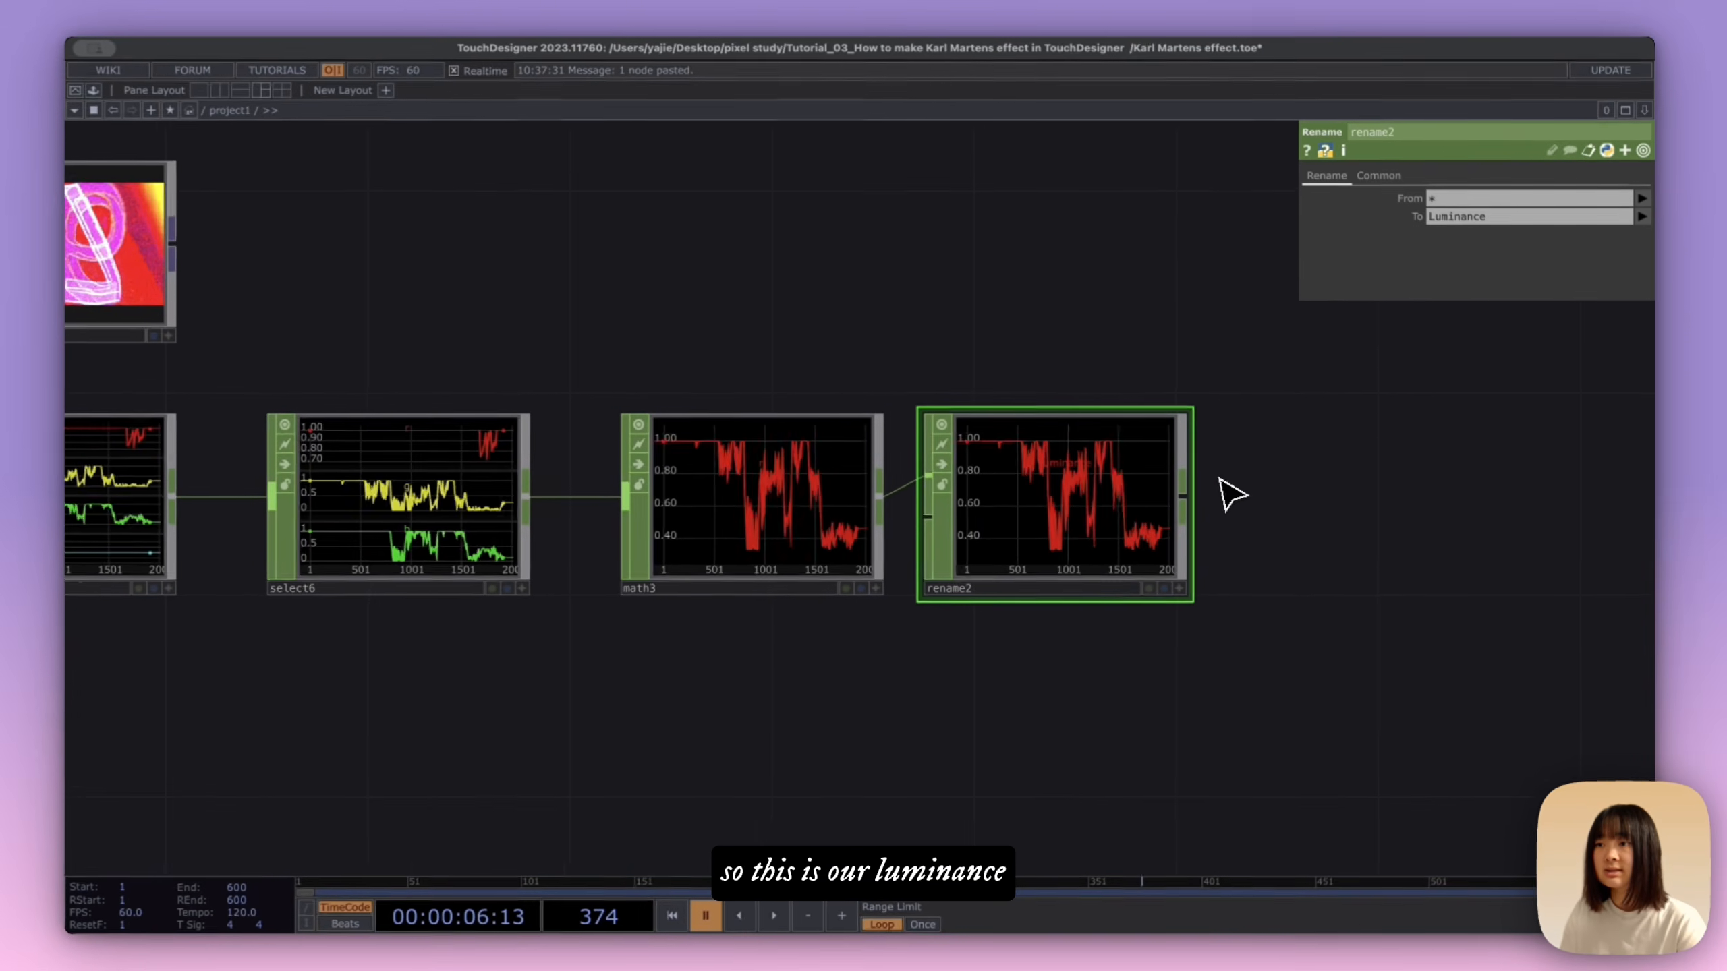
Step: Add a Grid SOP in the empty area above the luminance chain
{"action": "scroll", "coordinate": [1184, 490], "scroll_direction": "down", "scroll_amount": 3}
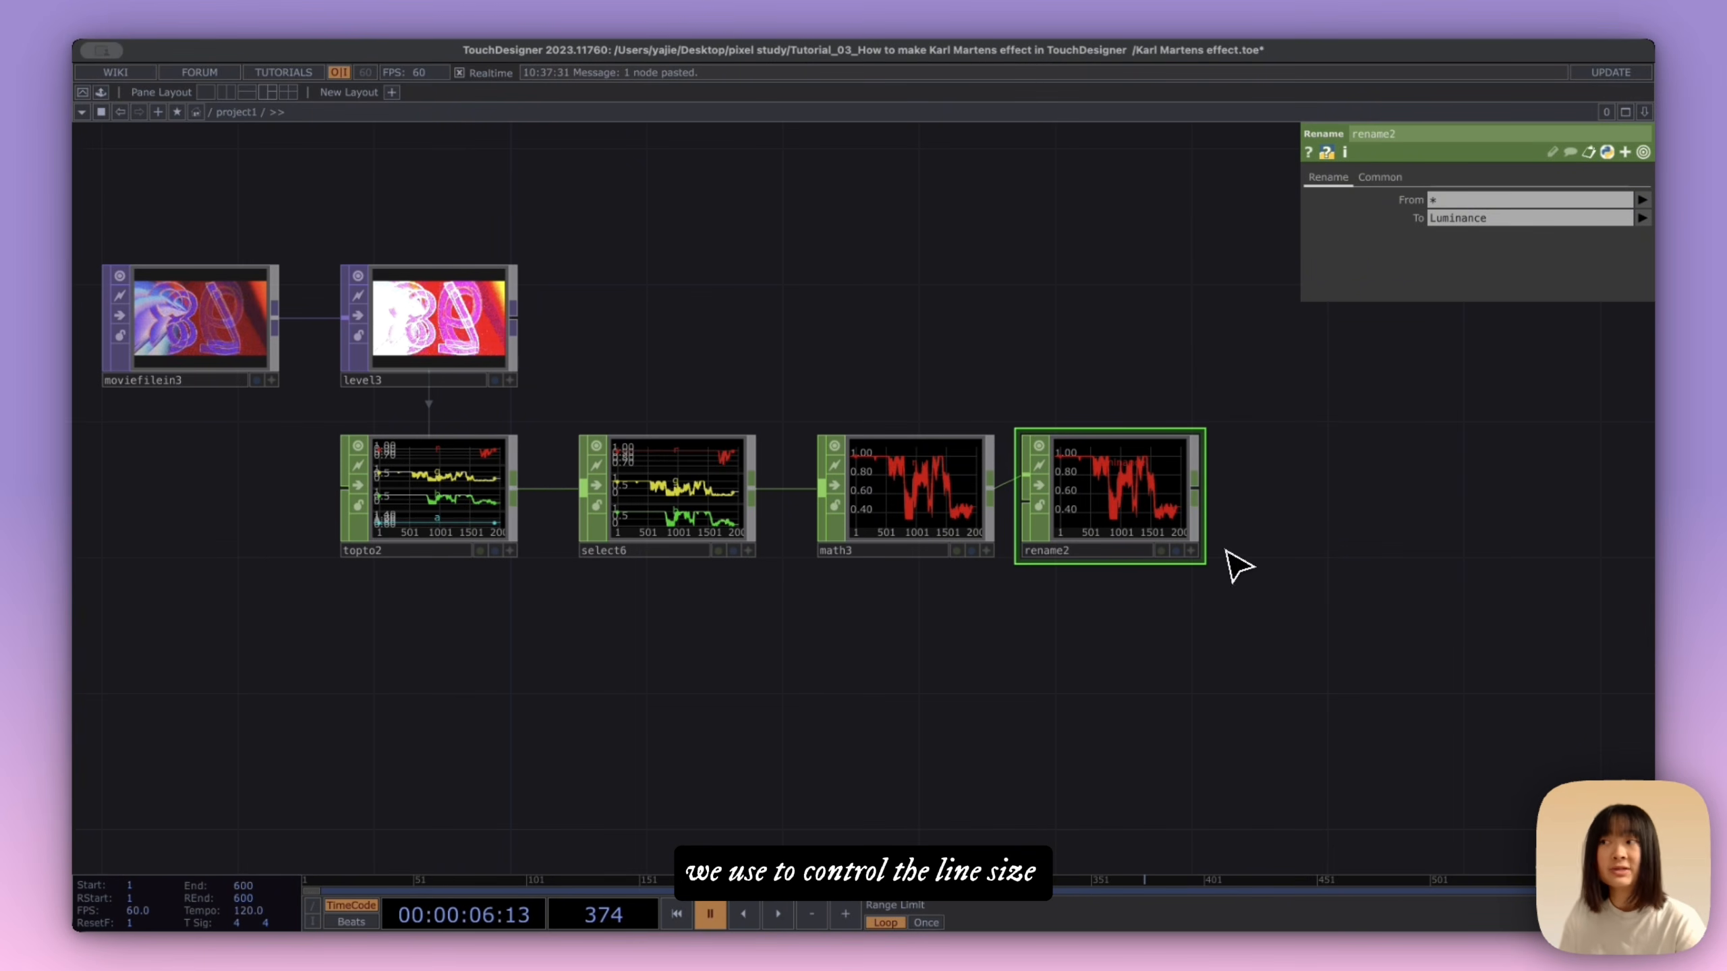
{"action": "scroll", "coordinate": [1237, 566], "scroll_direction": "up", "scroll_amount": 3}
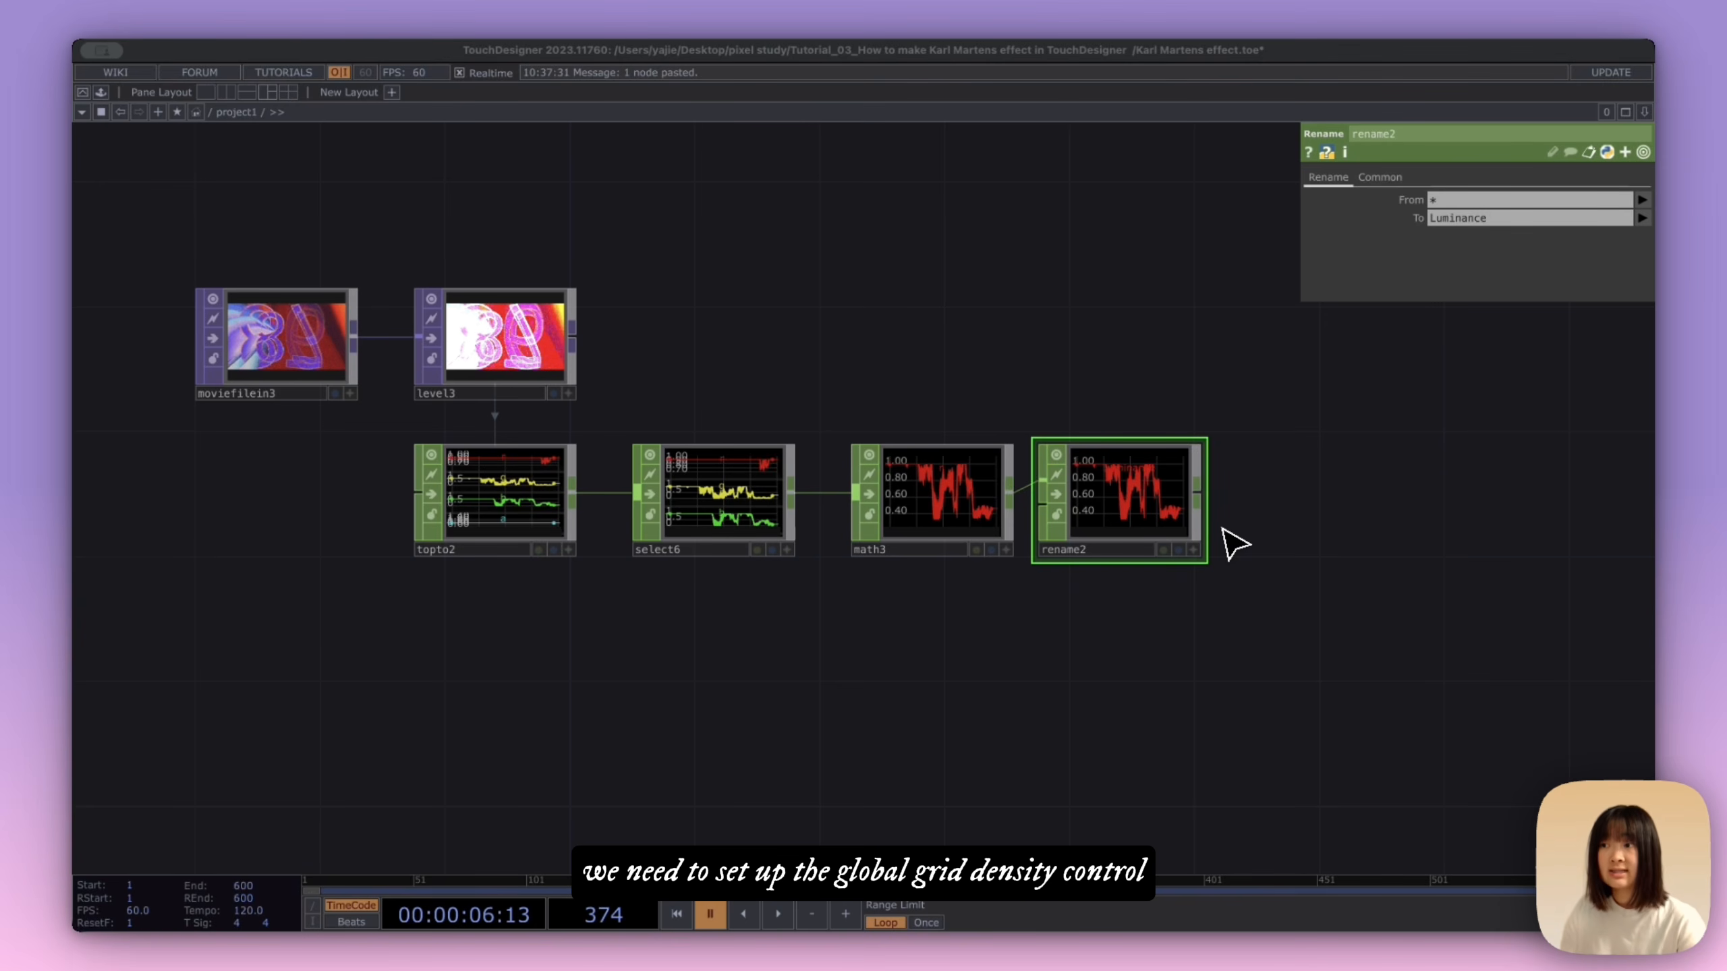
{"action": "left_click_drag", "start_coordinate": [1587, 480], "coordinate": [1555, 468]}
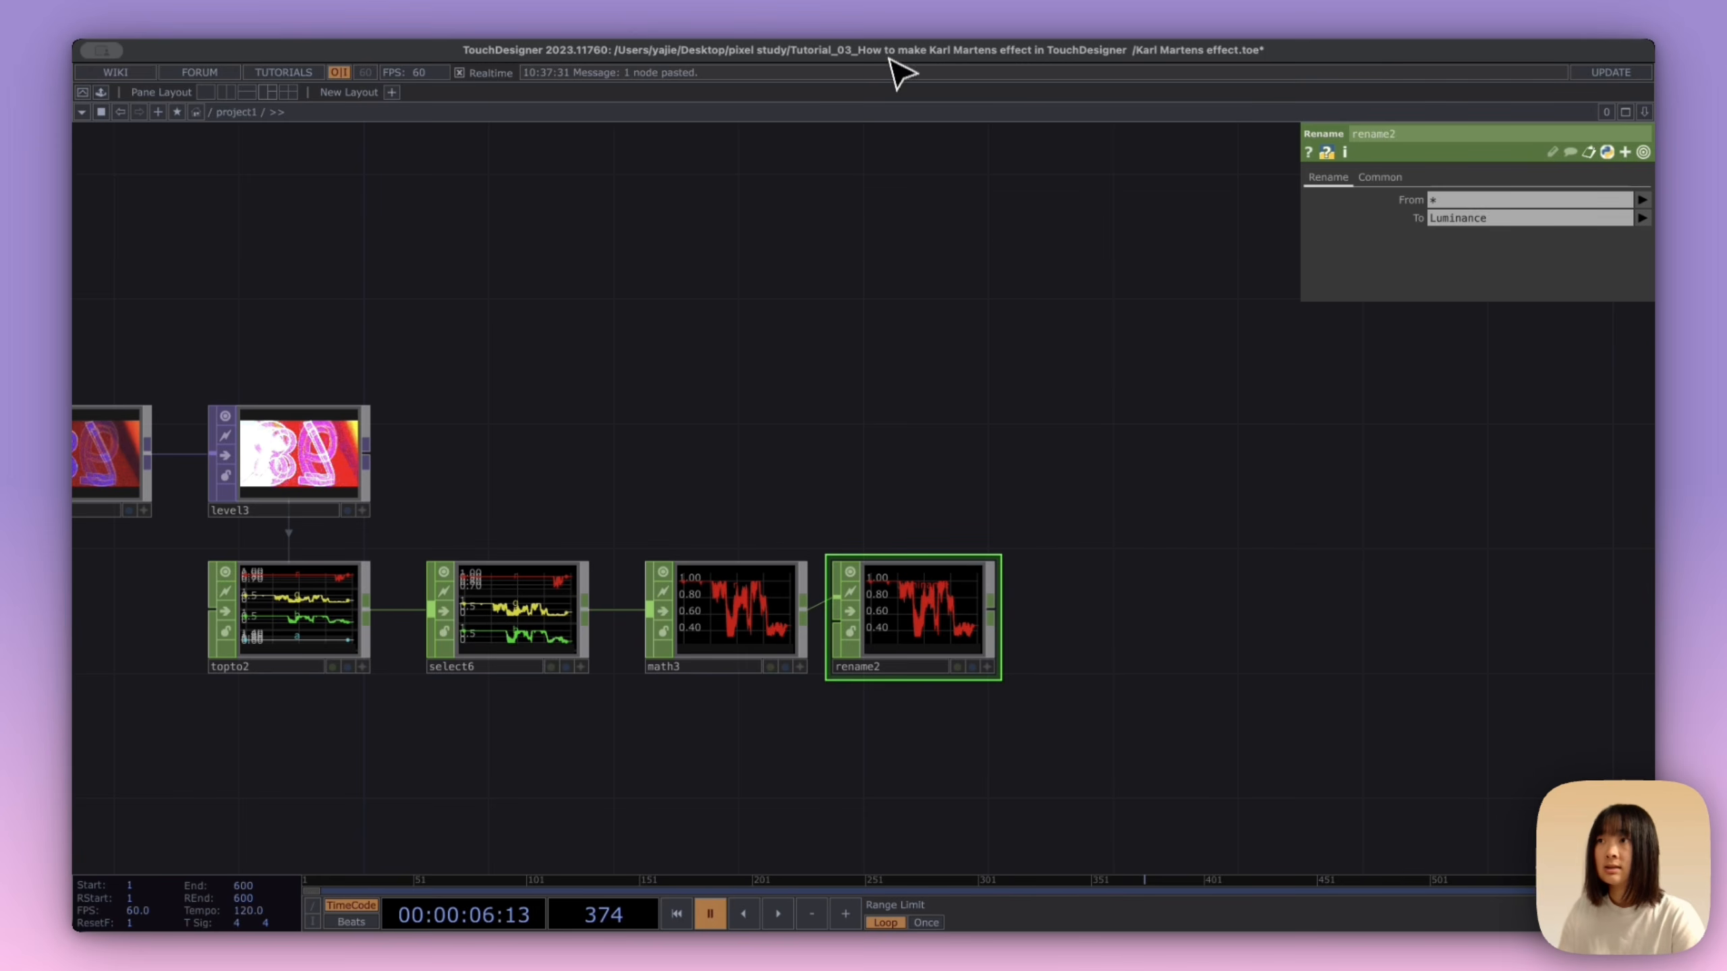
{"action": "left_click", "coordinate": [886, 281]}
Step: Place a Constant CHOP above the grid node and name its channel gridColumns
{"action": "scroll", "coordinate": [1176, 424], "scroll_direction": "up", "scroll_amount": 5}
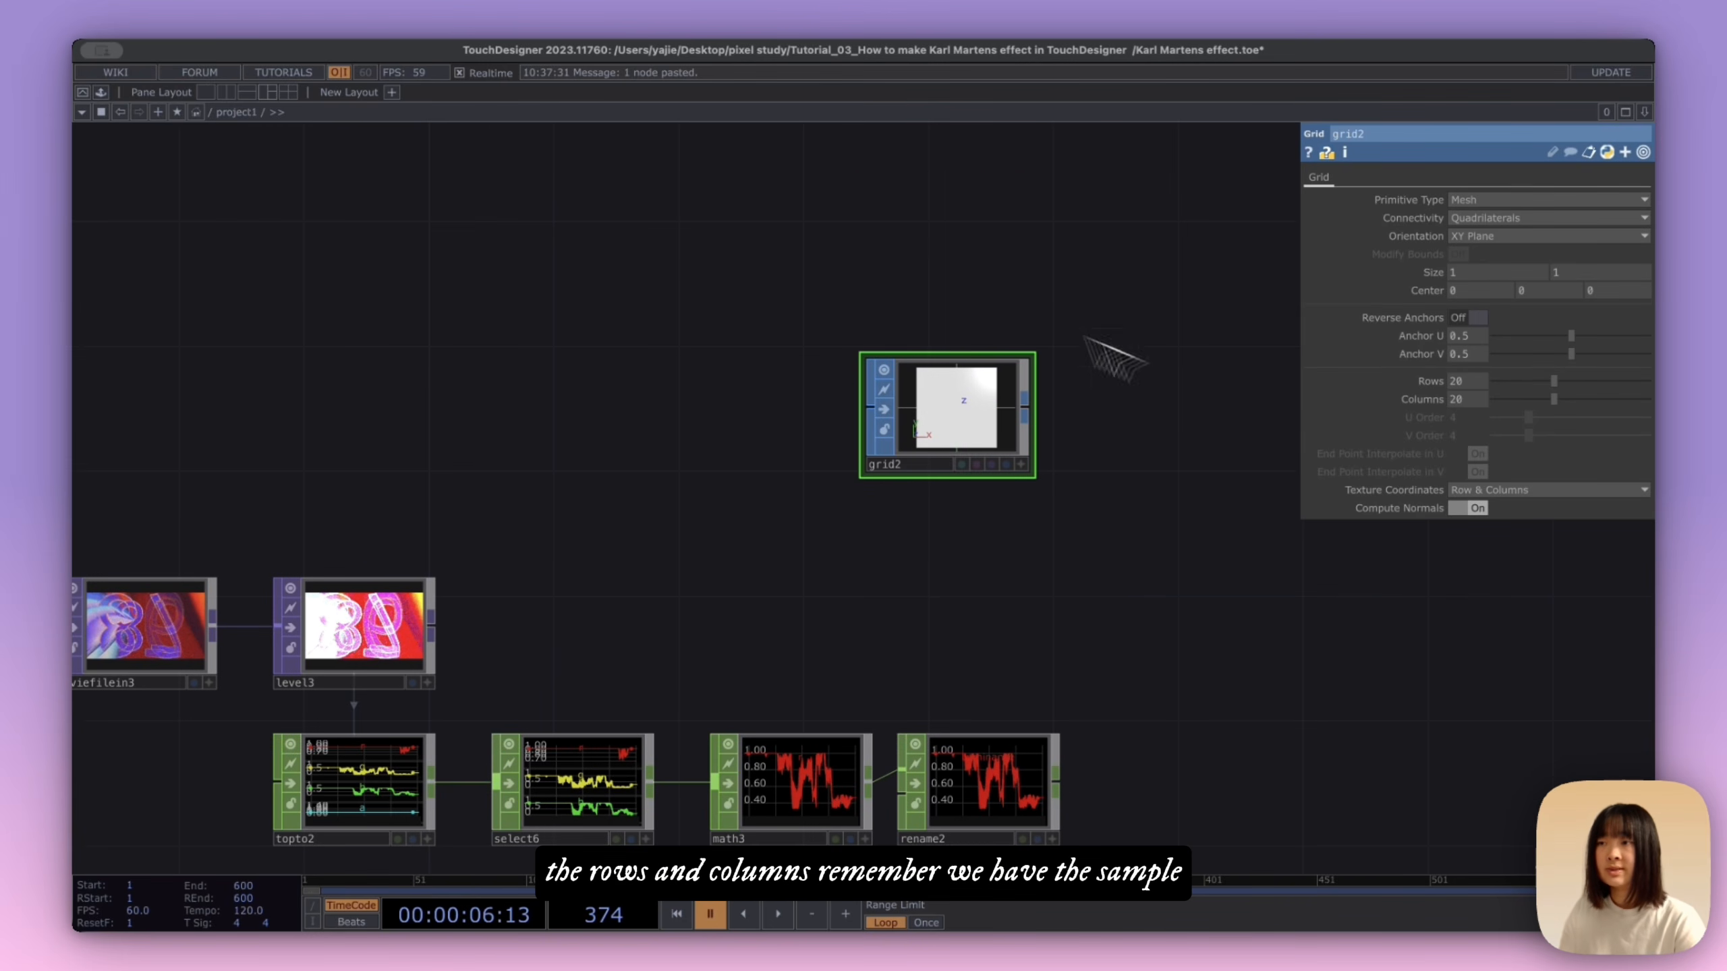
{"action": "scroll", "coordinate": [972, 308], "scroll_direction": "up", "scroll_amount": 1}
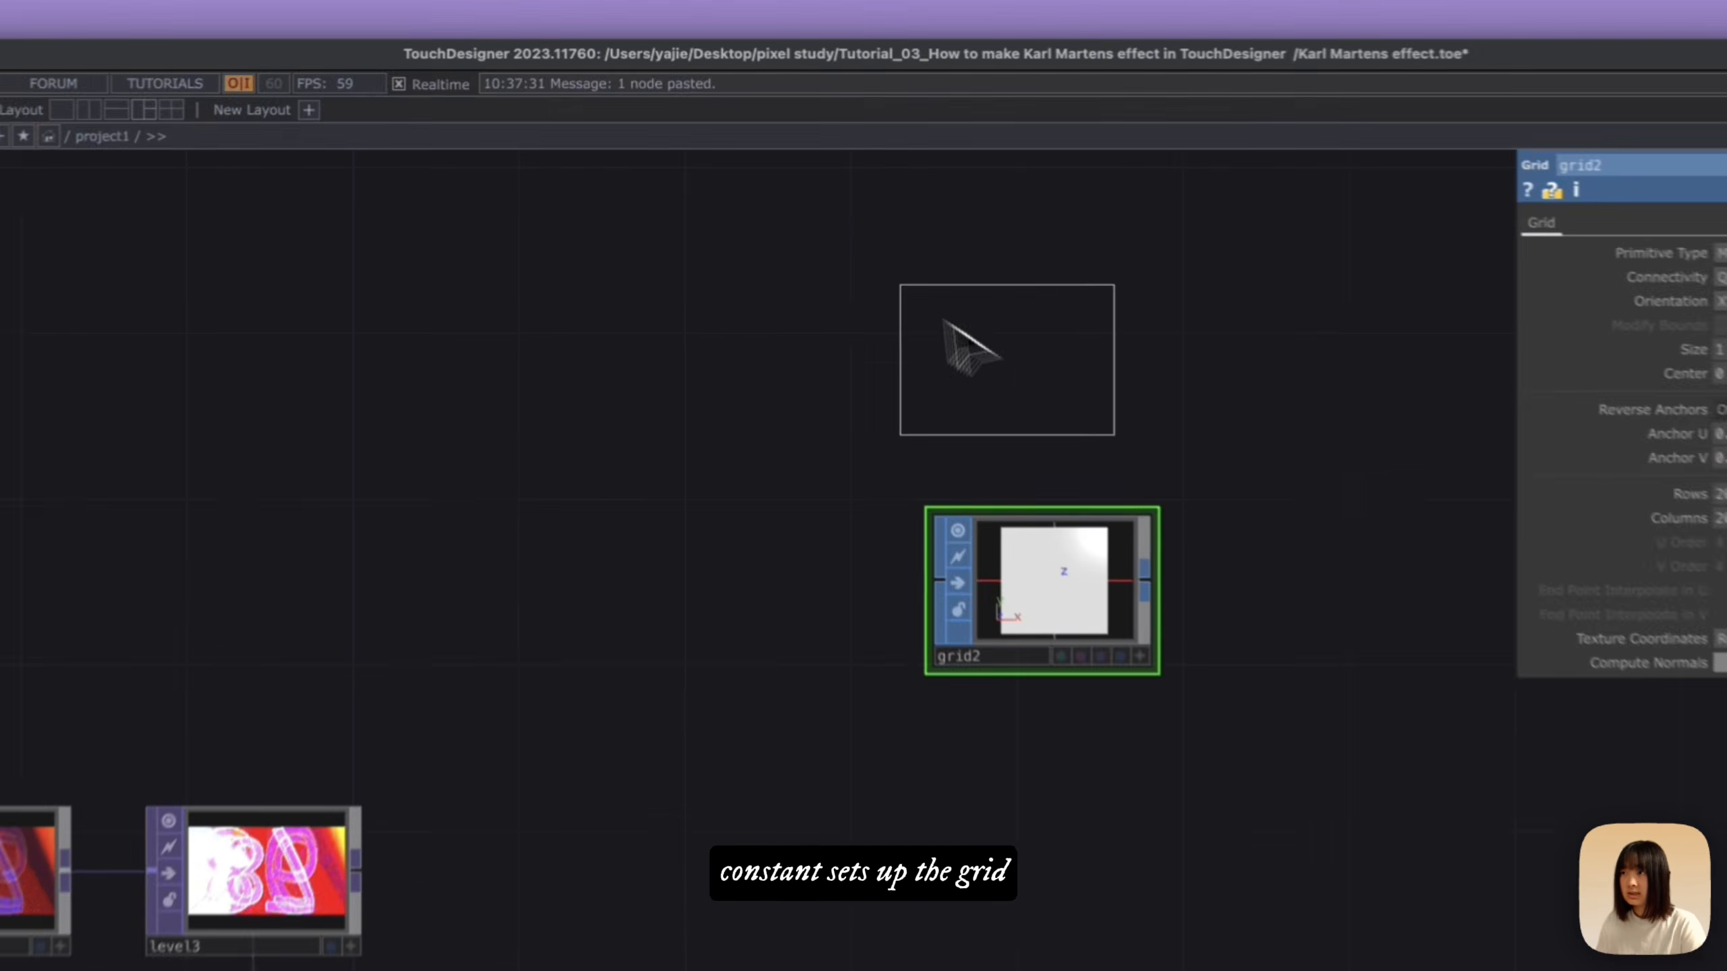
{"action": "left_click", "coordinate": [952, 293]}
{"action": "left_click", "coordinate": [1495, 308]}
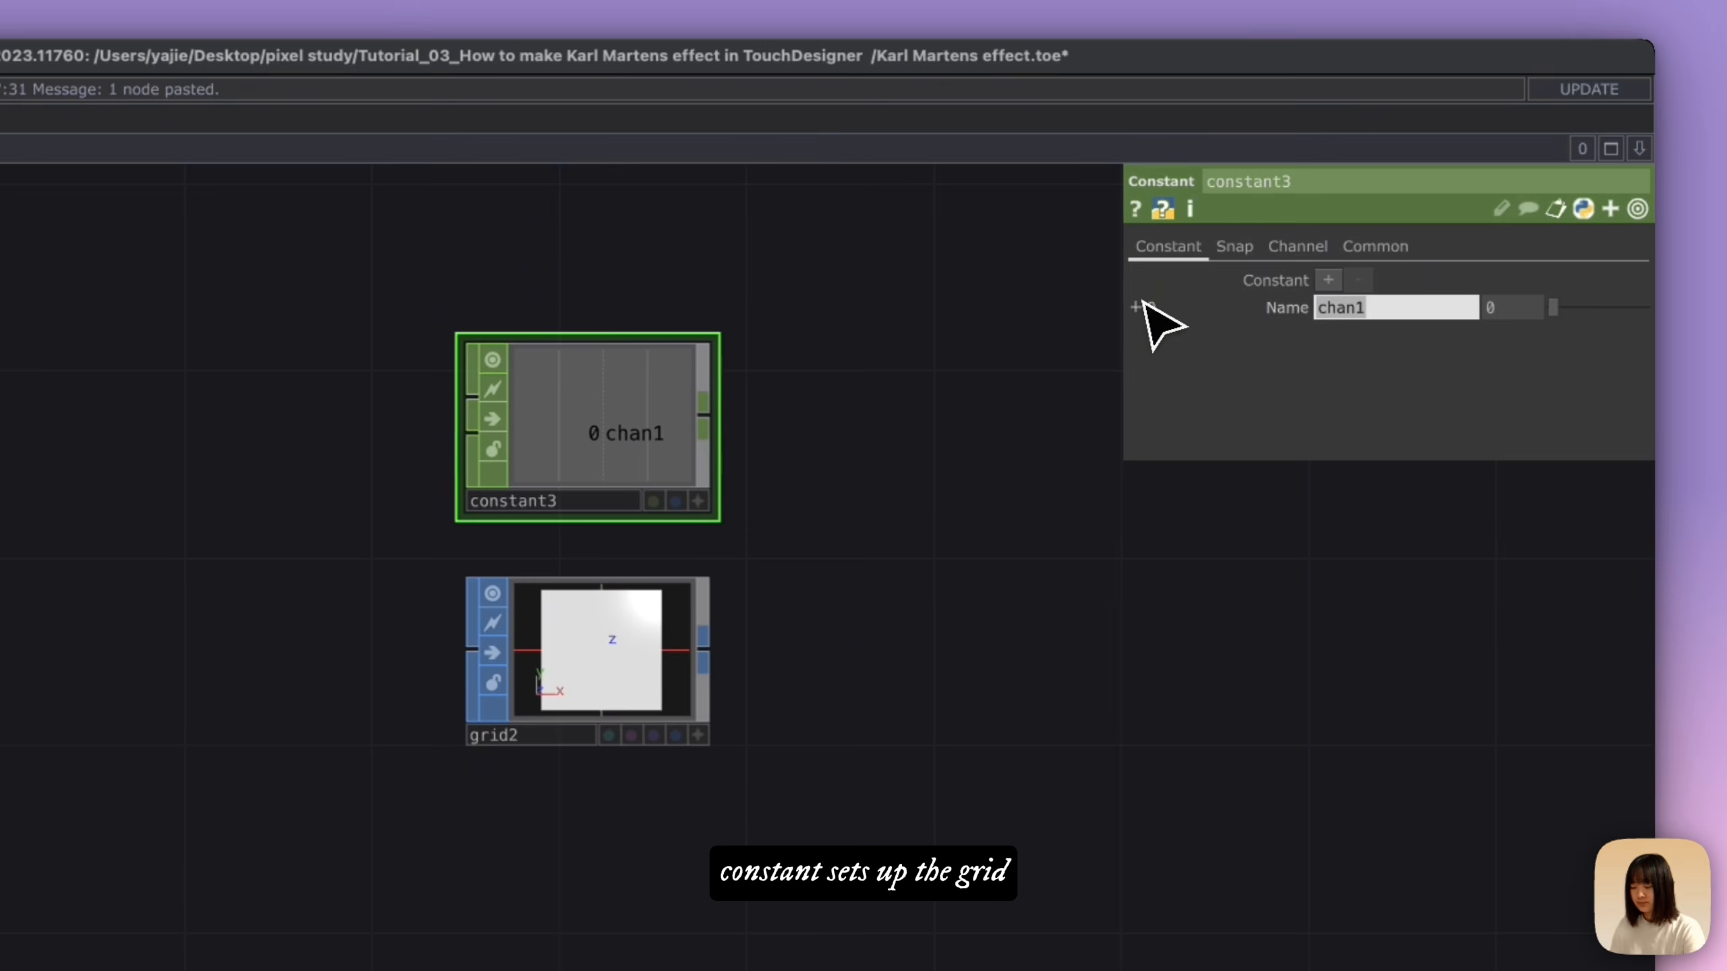
{"action": "type", "text": "grid den"}
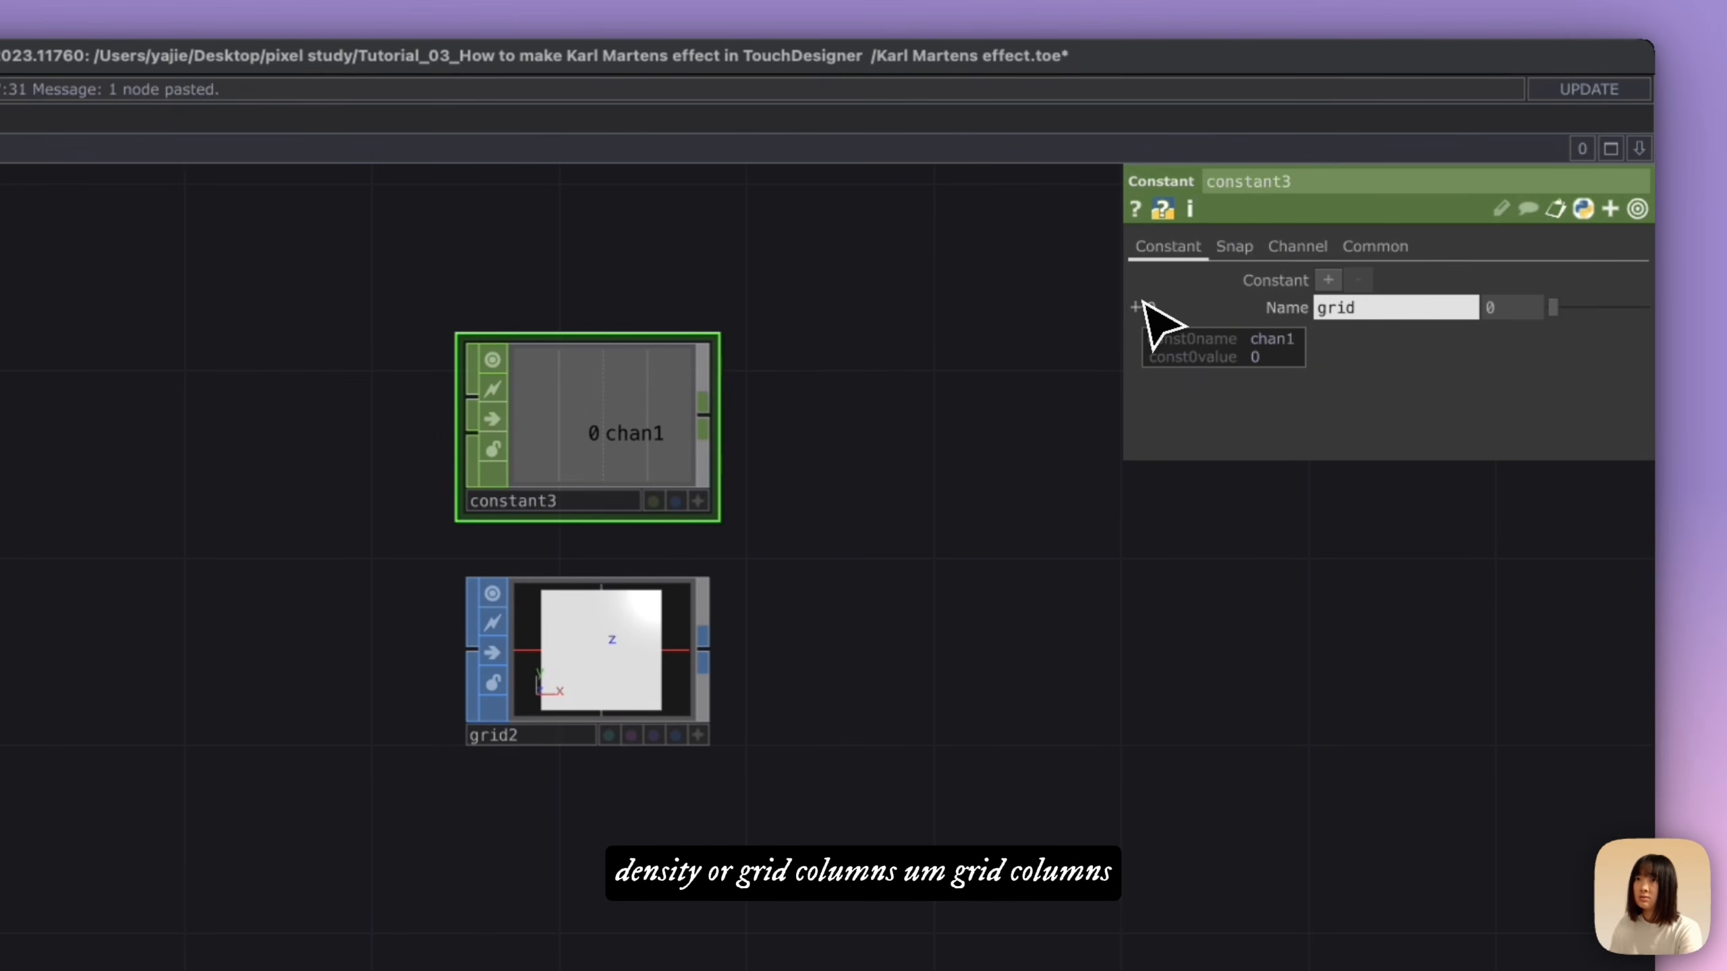
{"action": "key", "text": "Return"}
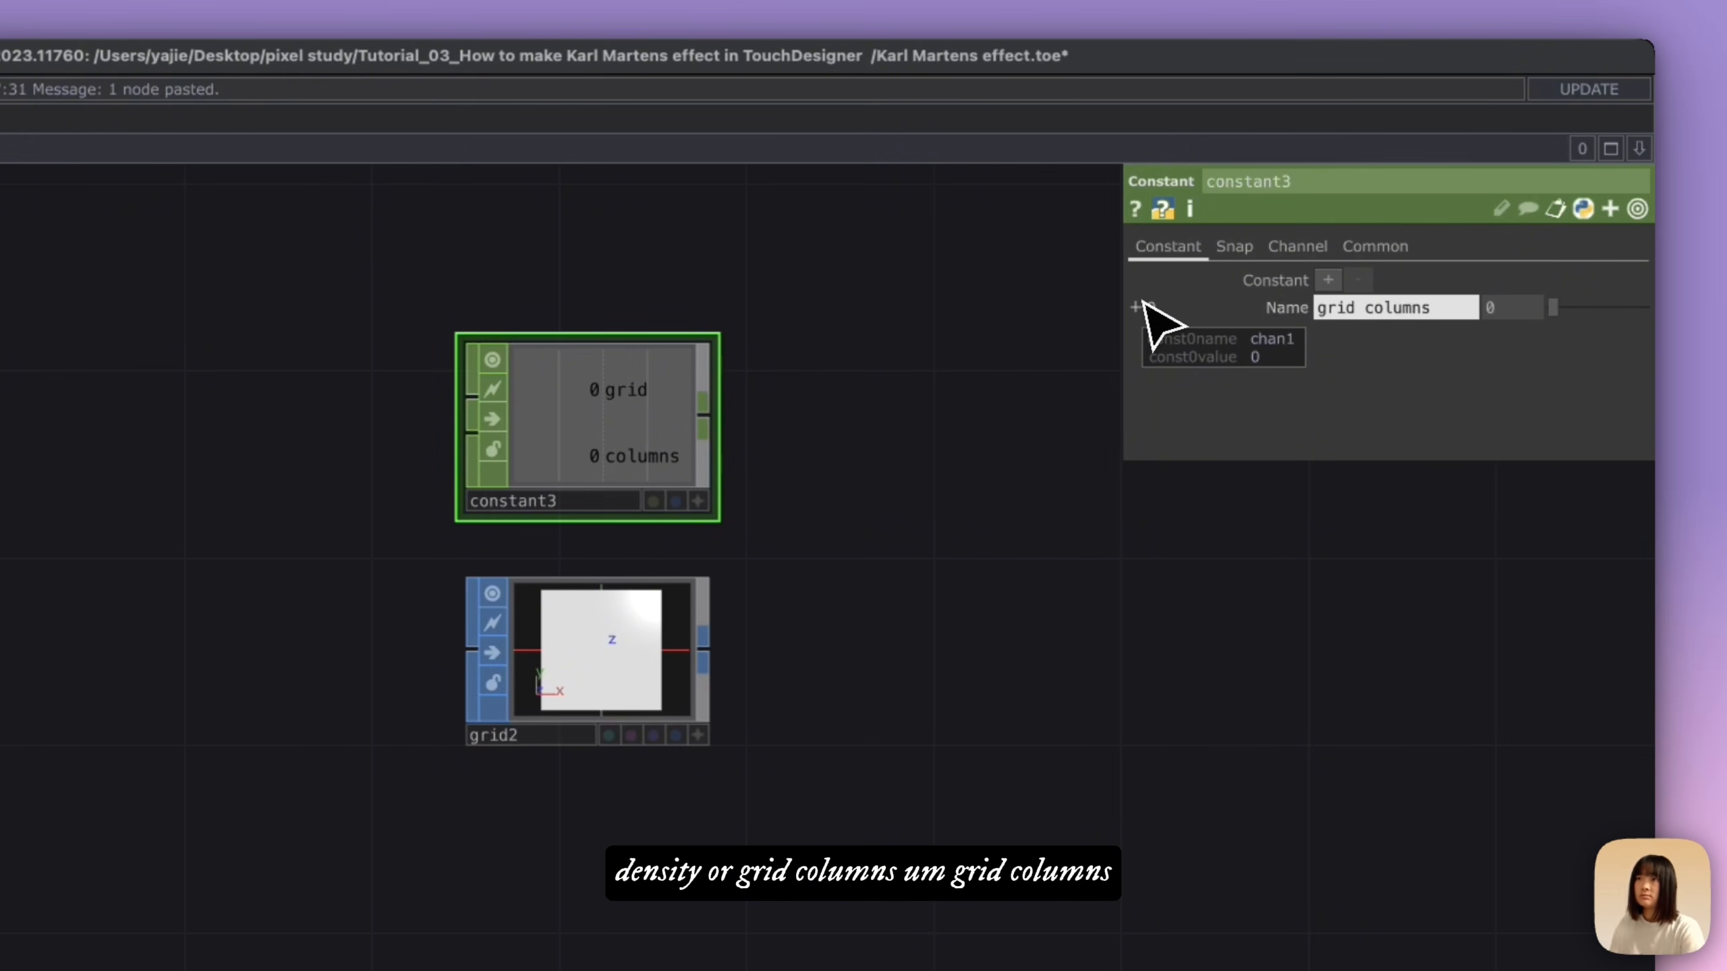
{"action": "left_click_drag", "start_coordinate": [1375, 311], "coordinate": [1356, 311]}
{"action": "type", "text": "C"}
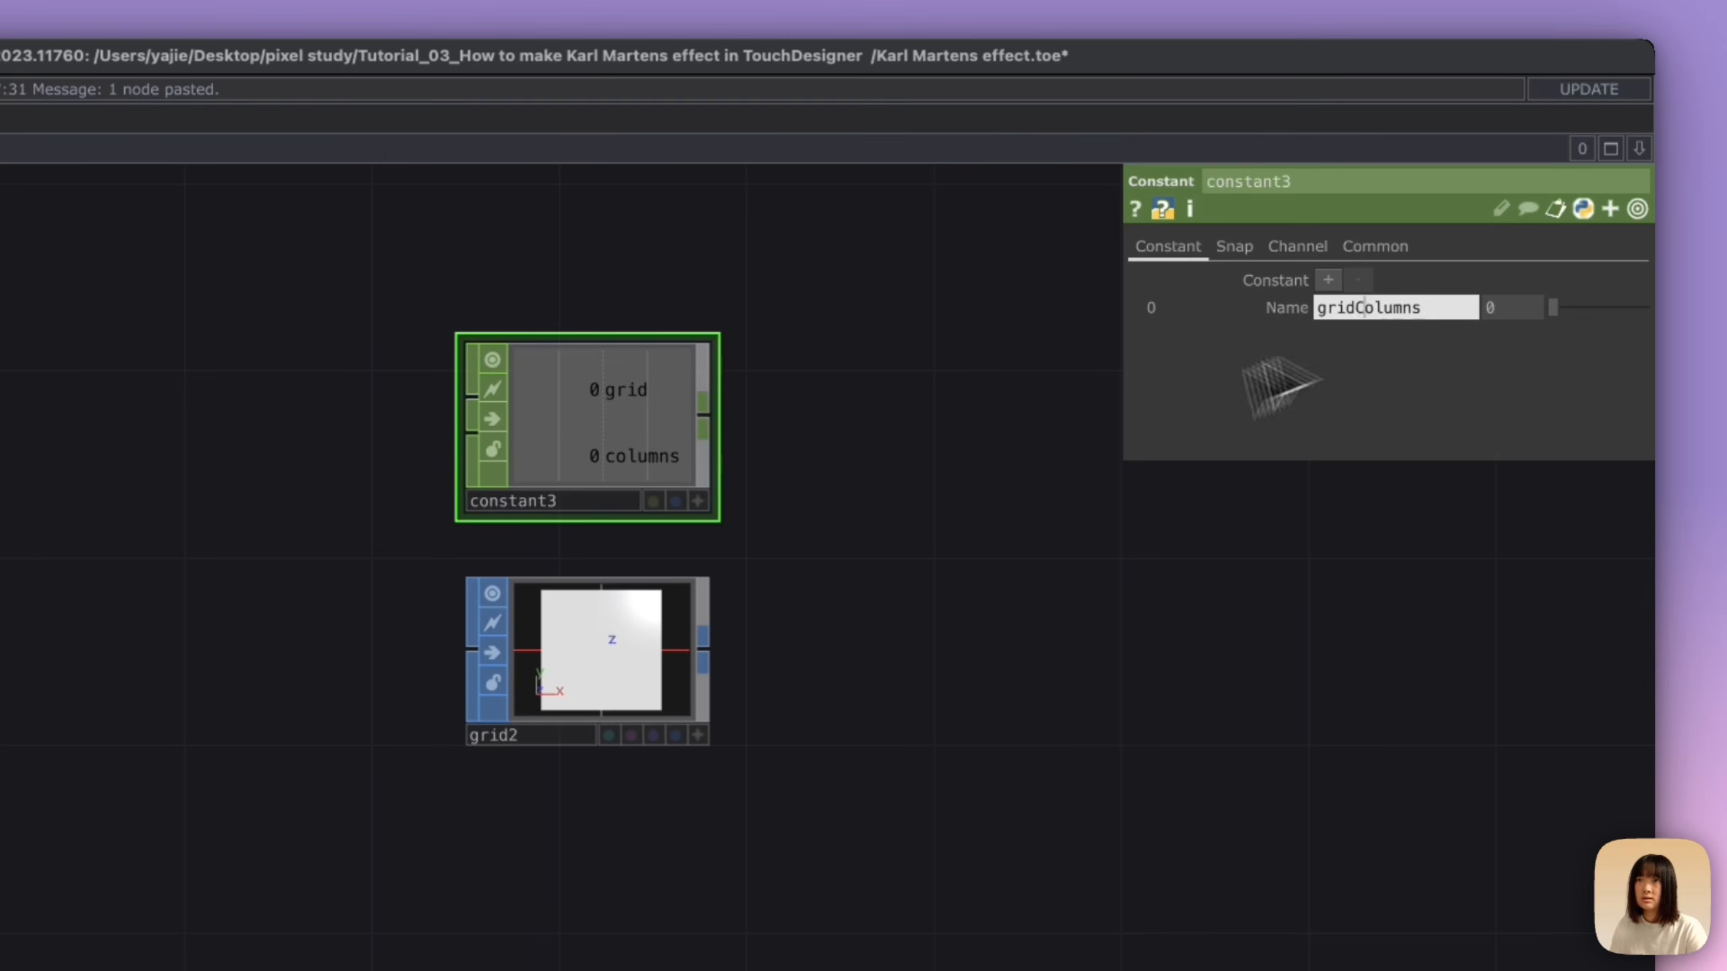
{"action": "key", "text": "Return"}
Step: Drive the grid node's Columns parameter with the constant's gridColumns channel
{"action": "left_click_drag", "start_coordinate": [682, 463], "coordinate": [695, 652]}
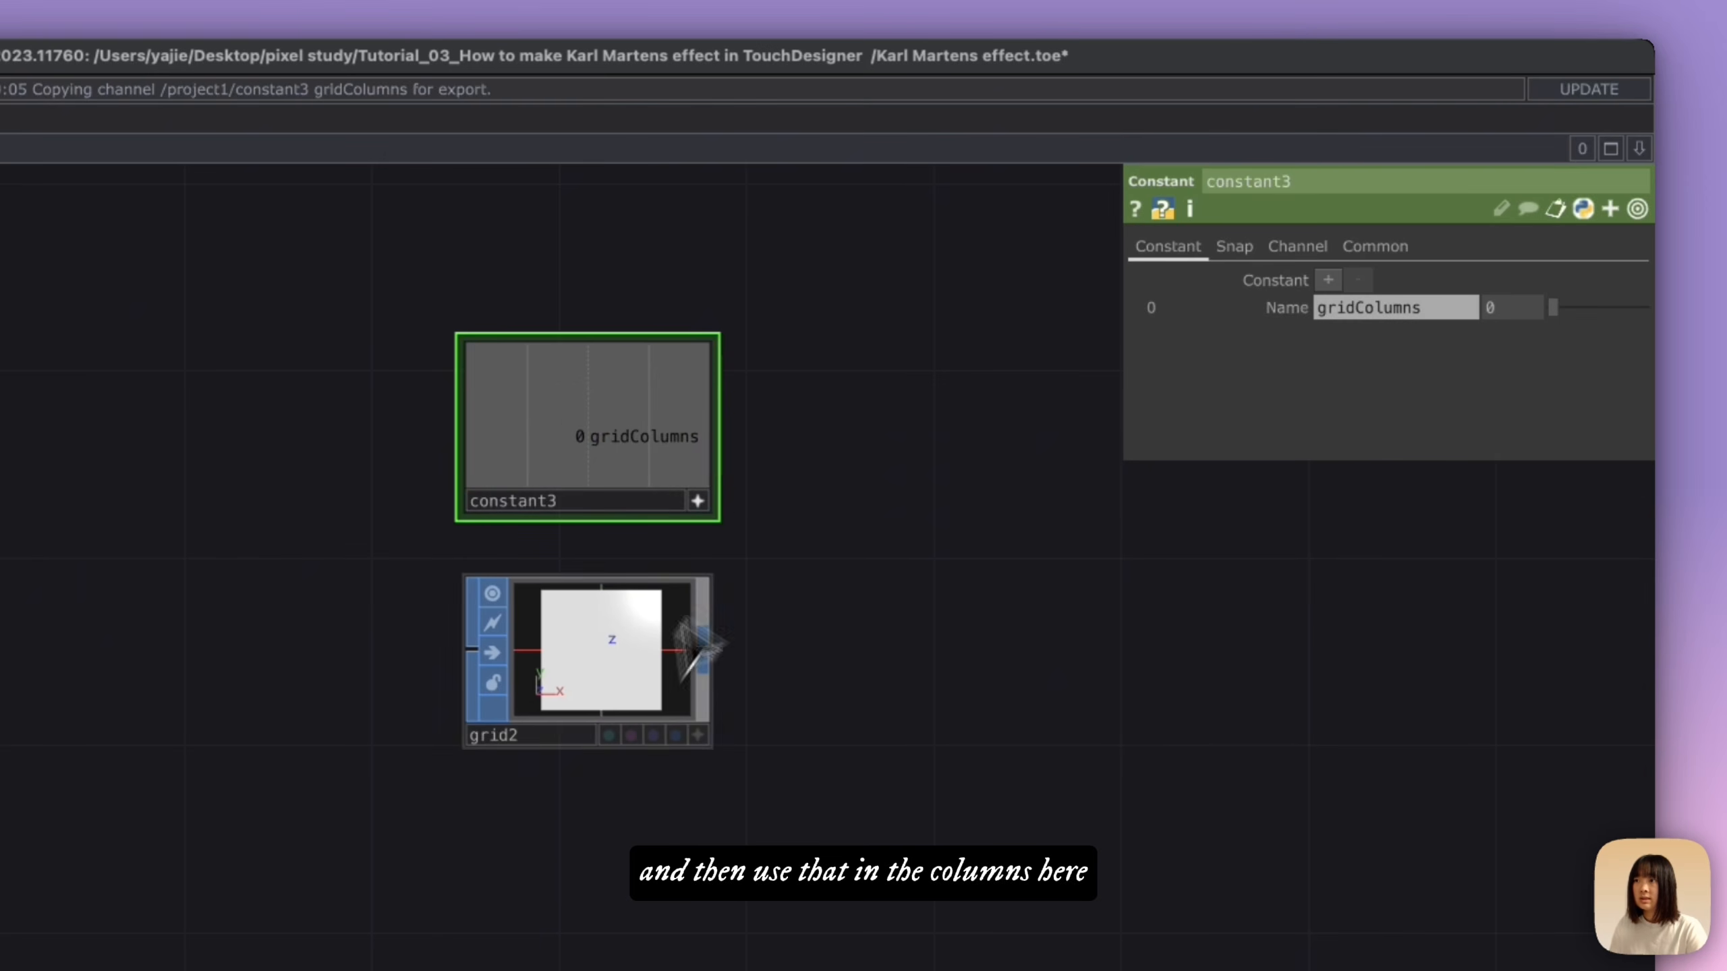
{"action": "left_click", "coordinate": [631, 684]}
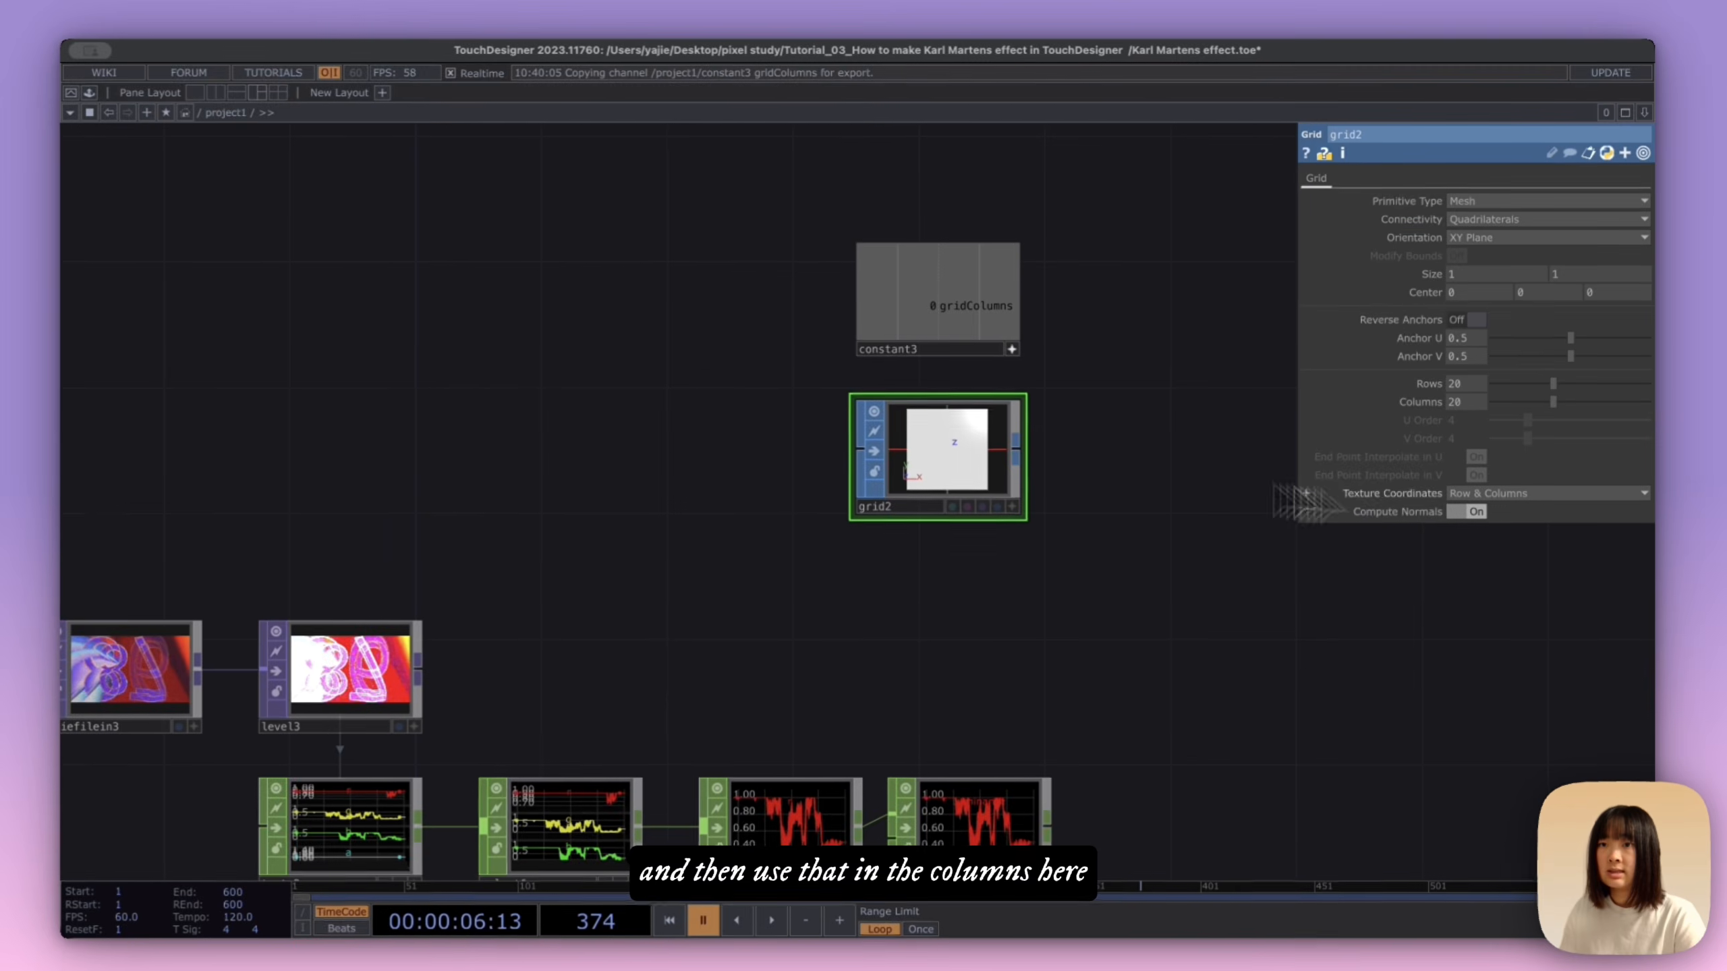
{"action": "left_click_drag", "start_coordinate": [1306, 494], "coordinate": [1414, 404]}
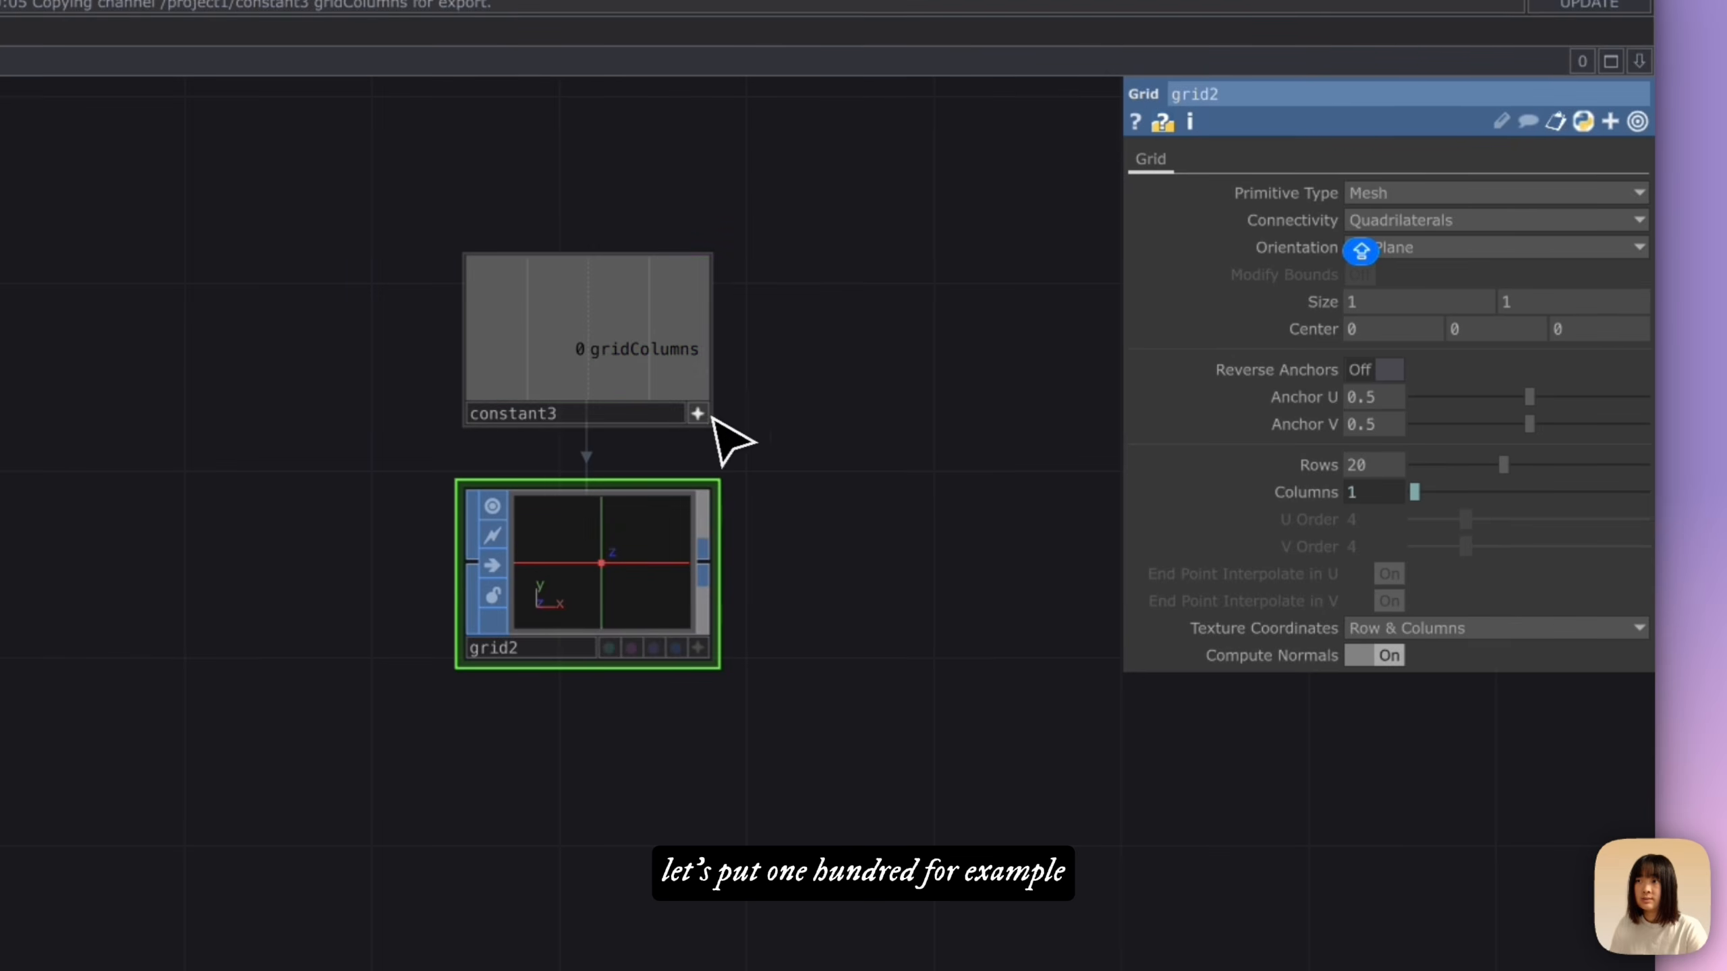
Step: Set the constant's gridColumns value to 100
{"action": "left_click", "coordinate": [663, 368]}
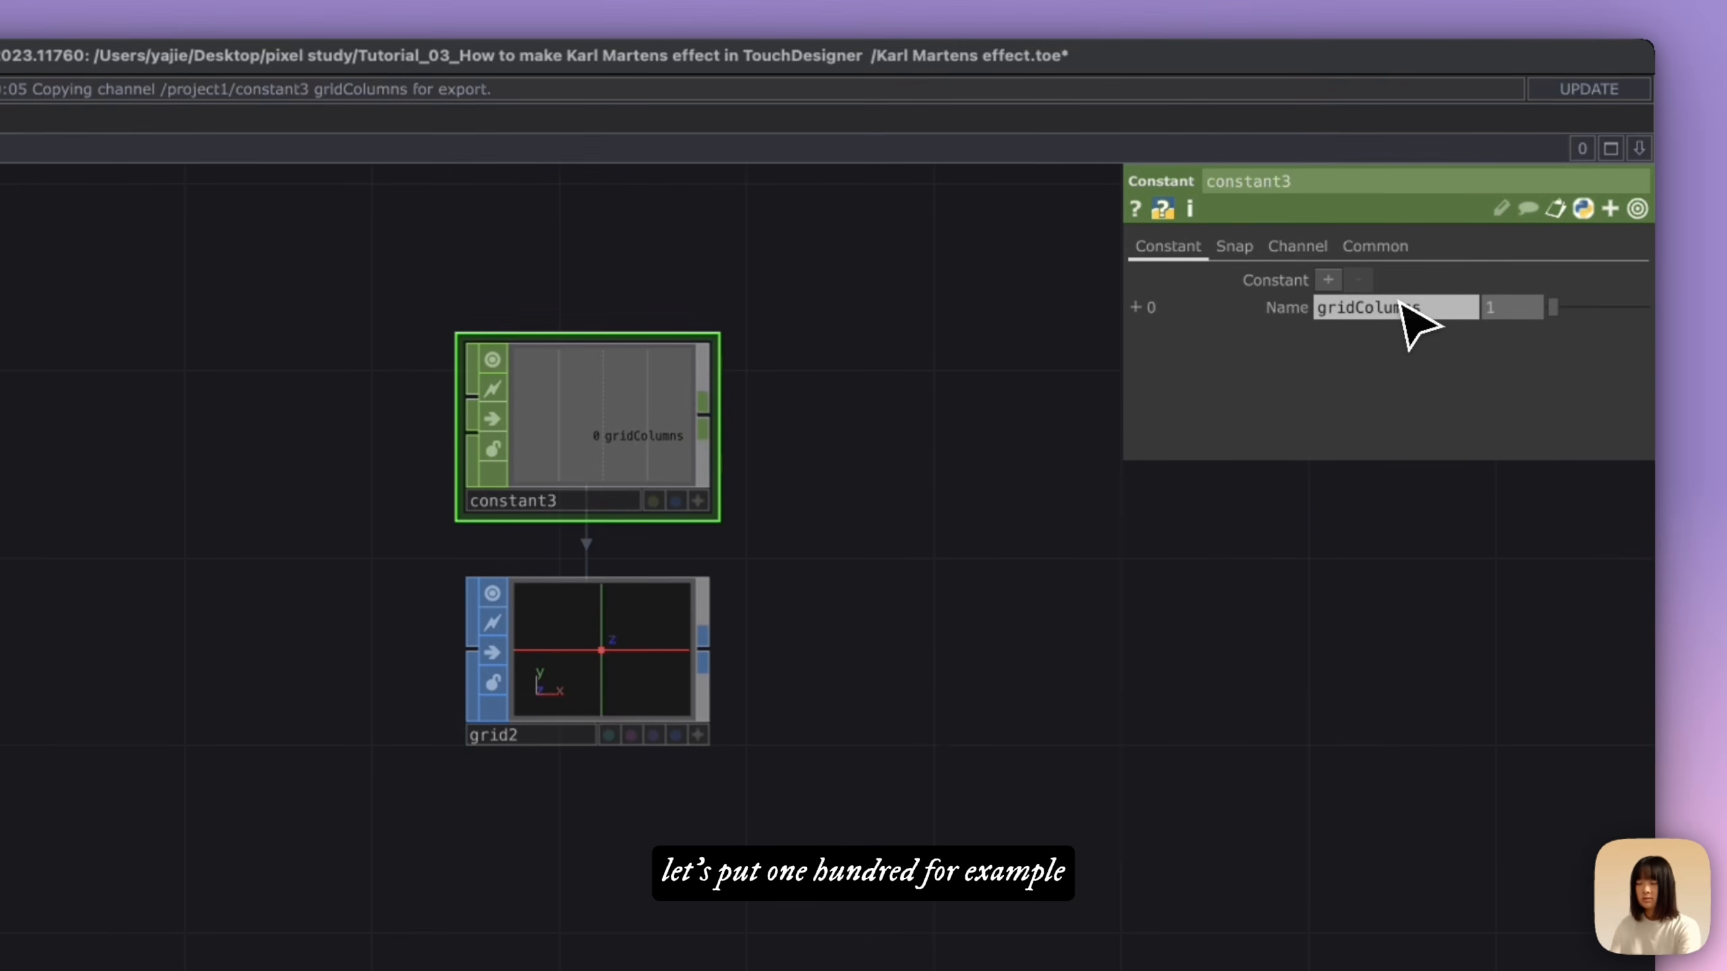
{"action": "type", "text": "100"}
{"action": "key", "text": "Return"}
{"action": "left_click", "coordinate": [605, 663]}
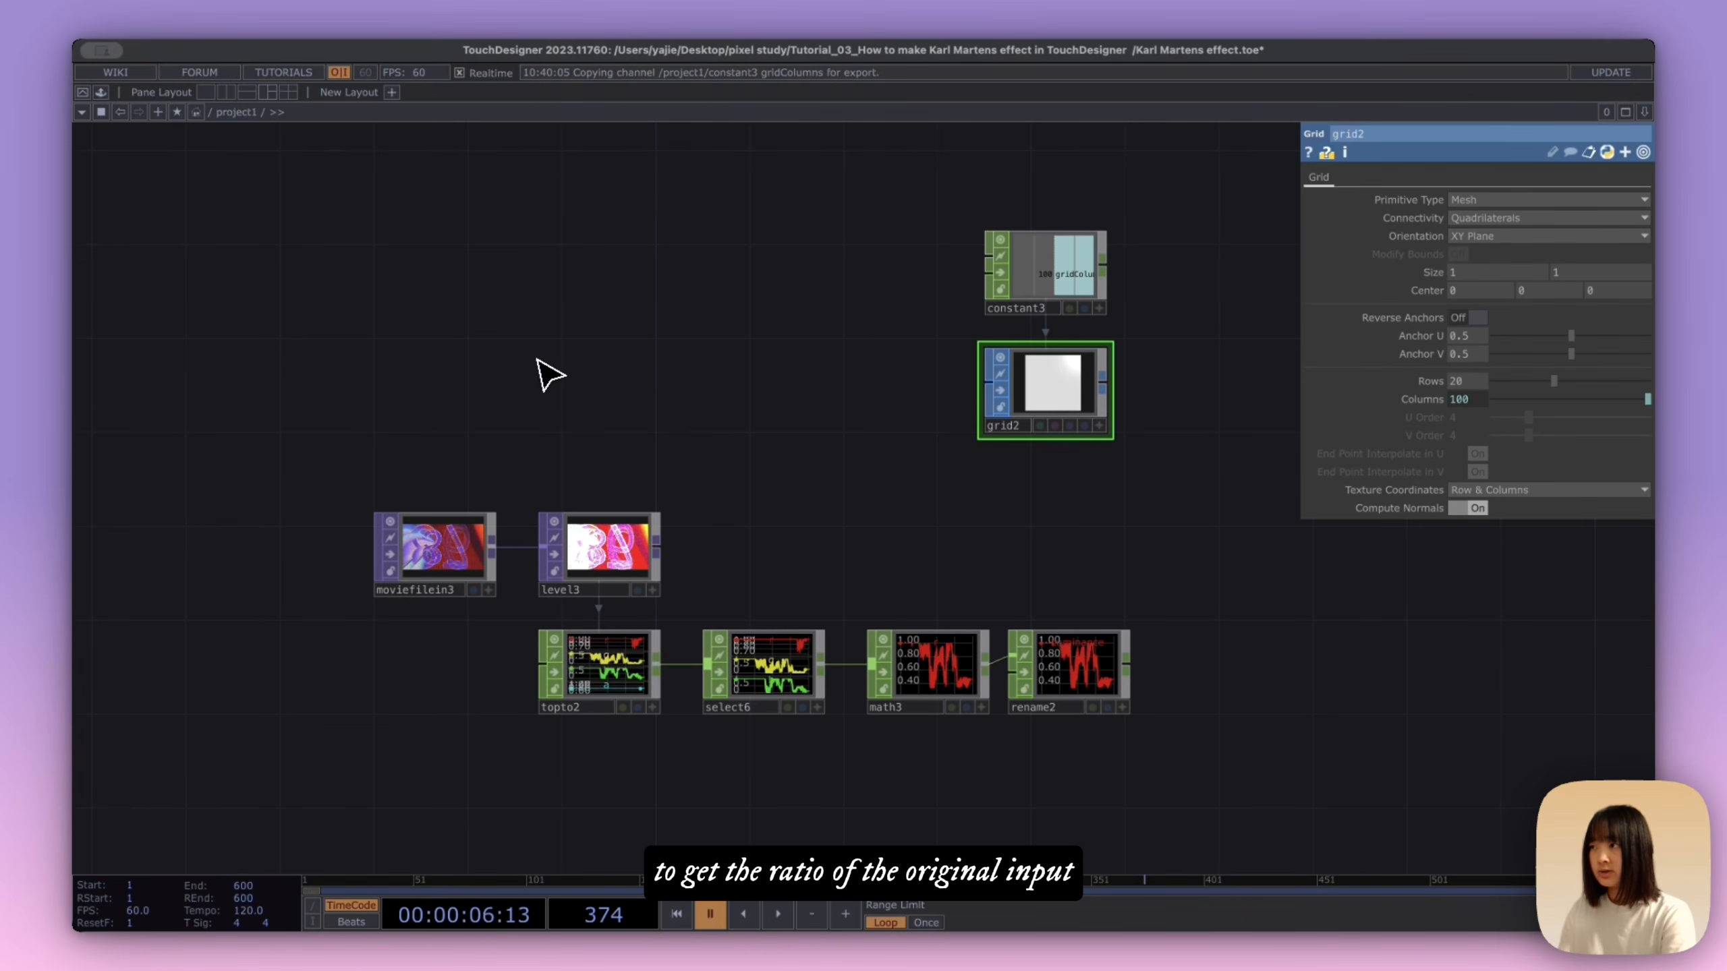
Step: Add an Info CHOP above the movie input, point it at moviefilein3 and limit its scope to resx and resy
{"action": "left_click", "coordinate": [461, 367]}
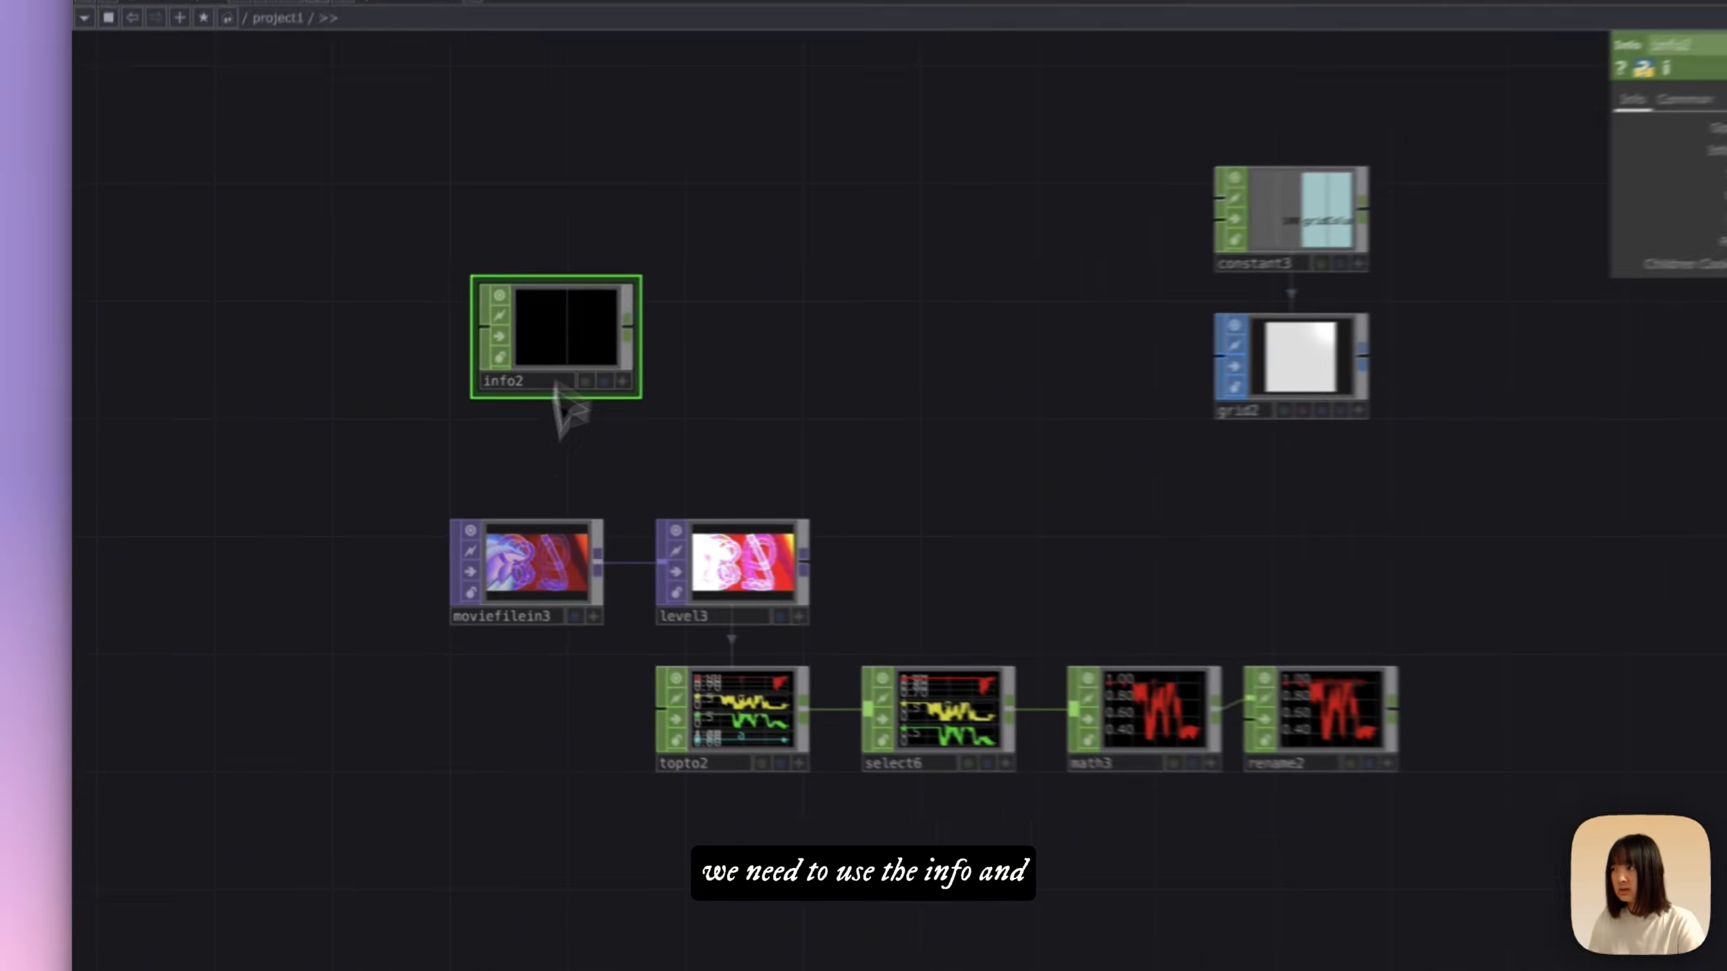
{"action": "left_click_drag", "start_coordinate": [443, 548], "coordinate": [442, 382]}
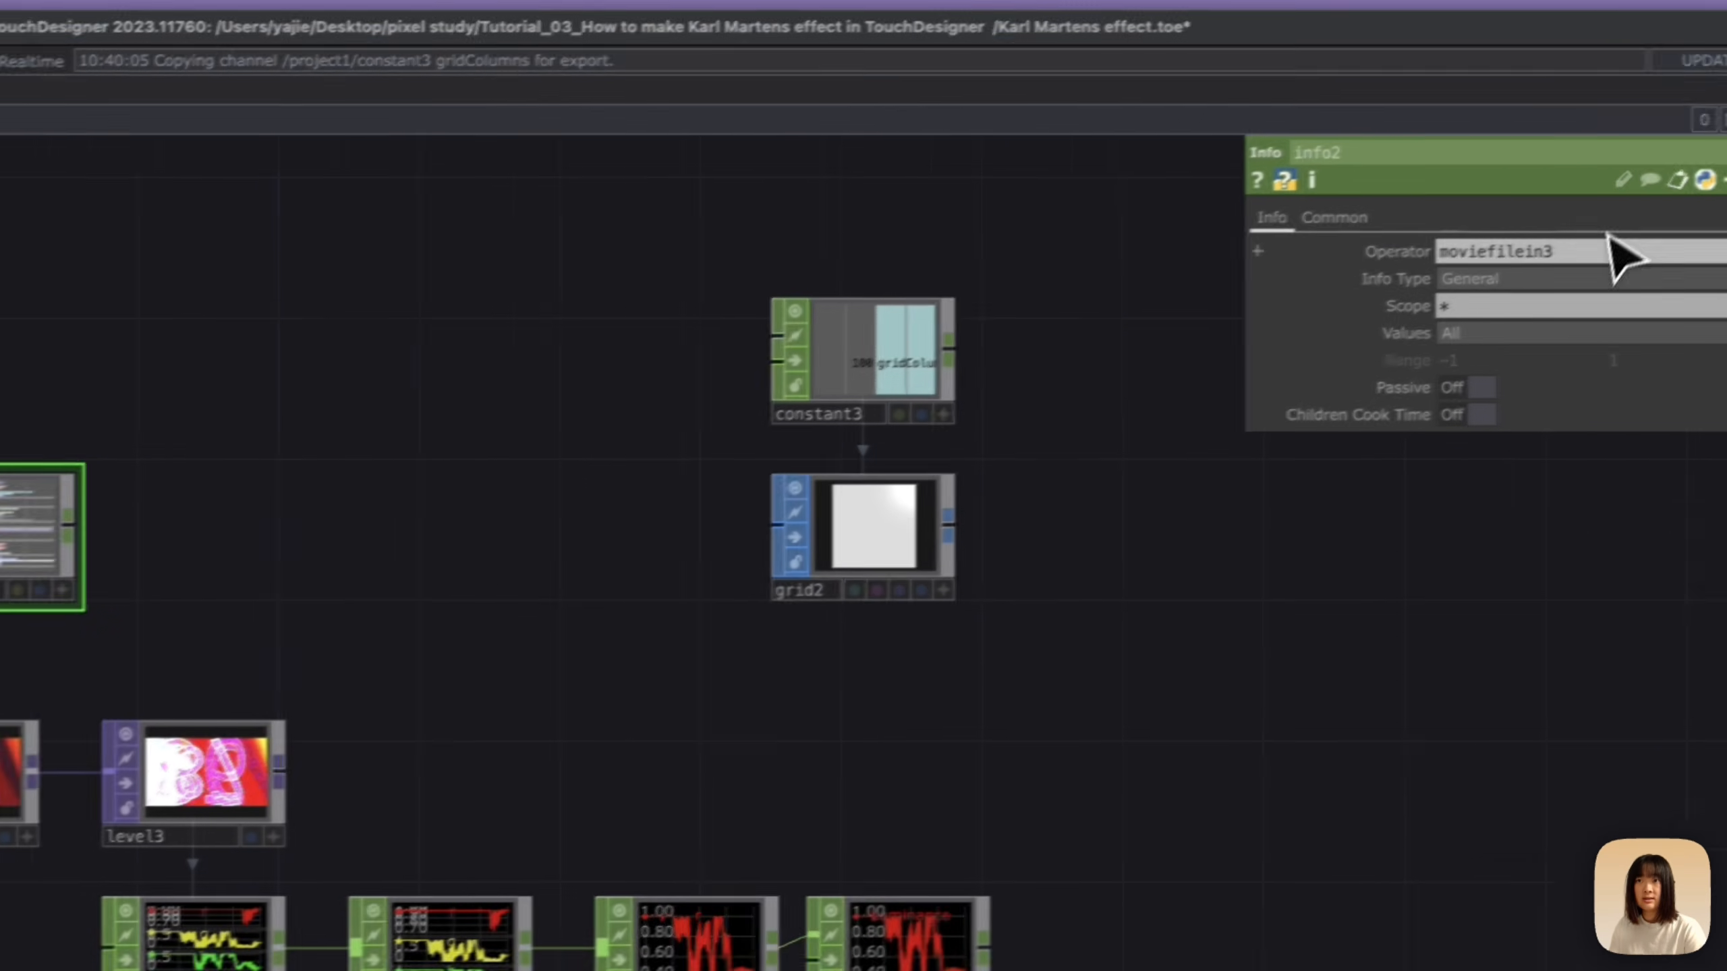
{"action": "left_click", "coordinate": [1636, 335]}
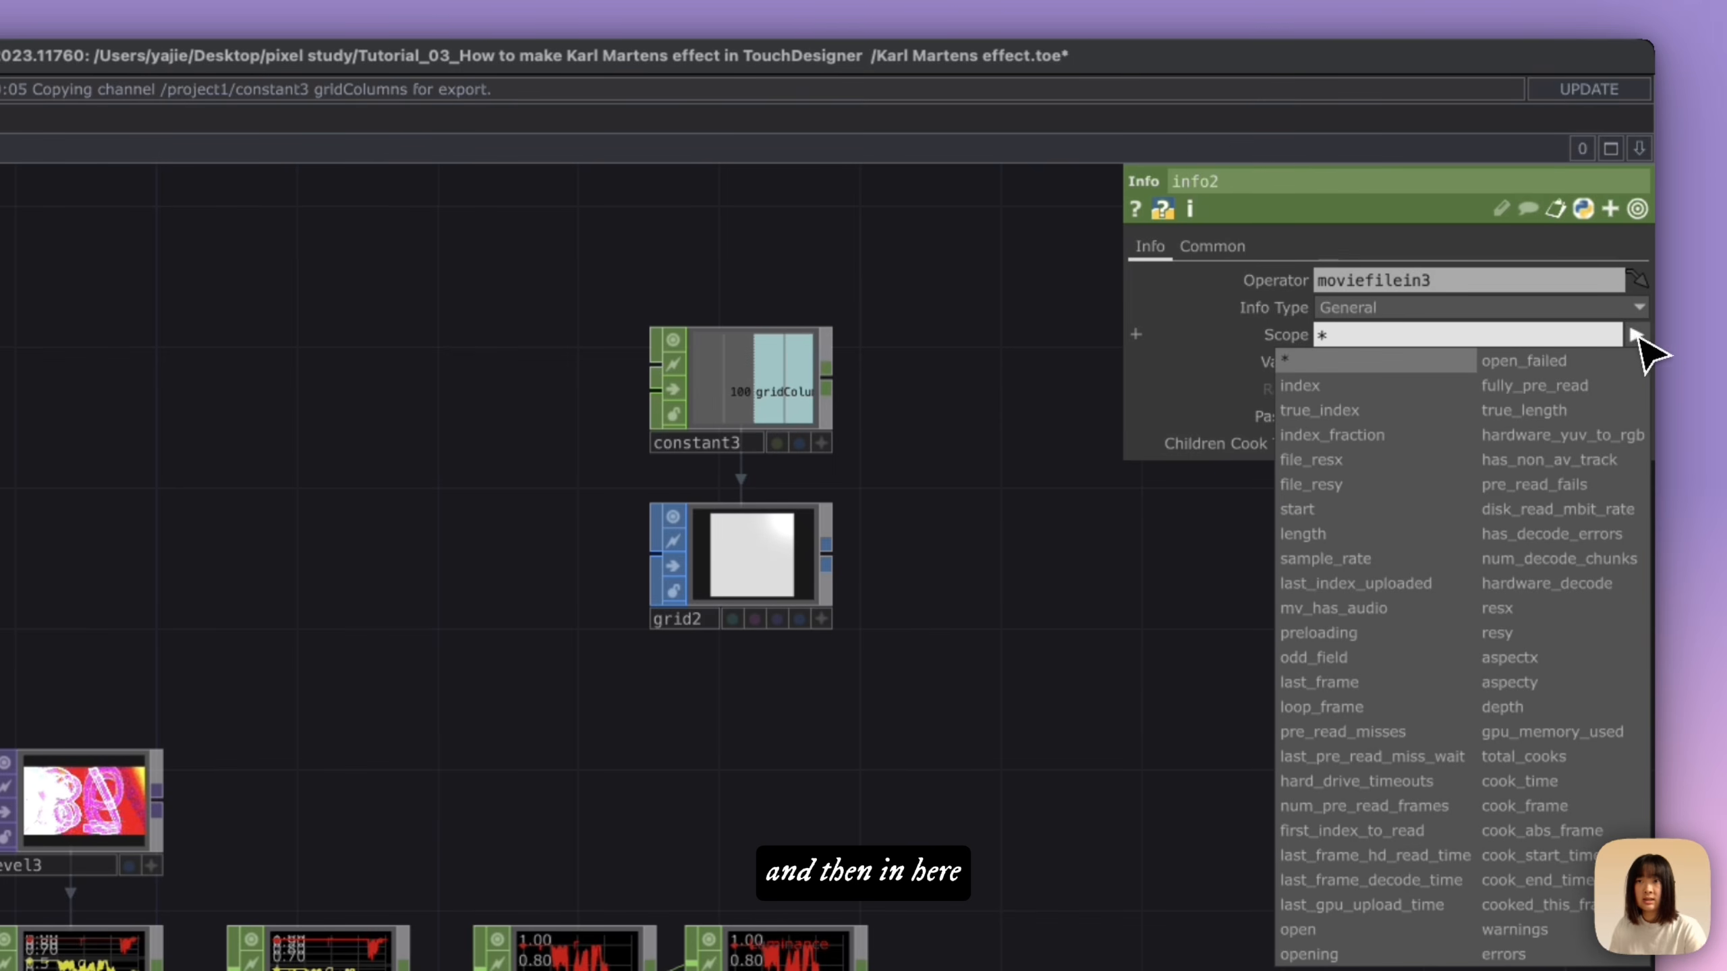
{"action": "left_click", "coordinate": [1564, 609]}
{"action": "left_click", "coordinate": [1636, 335]}
{"action": "left_click", "coordinate": [1517, 633]}
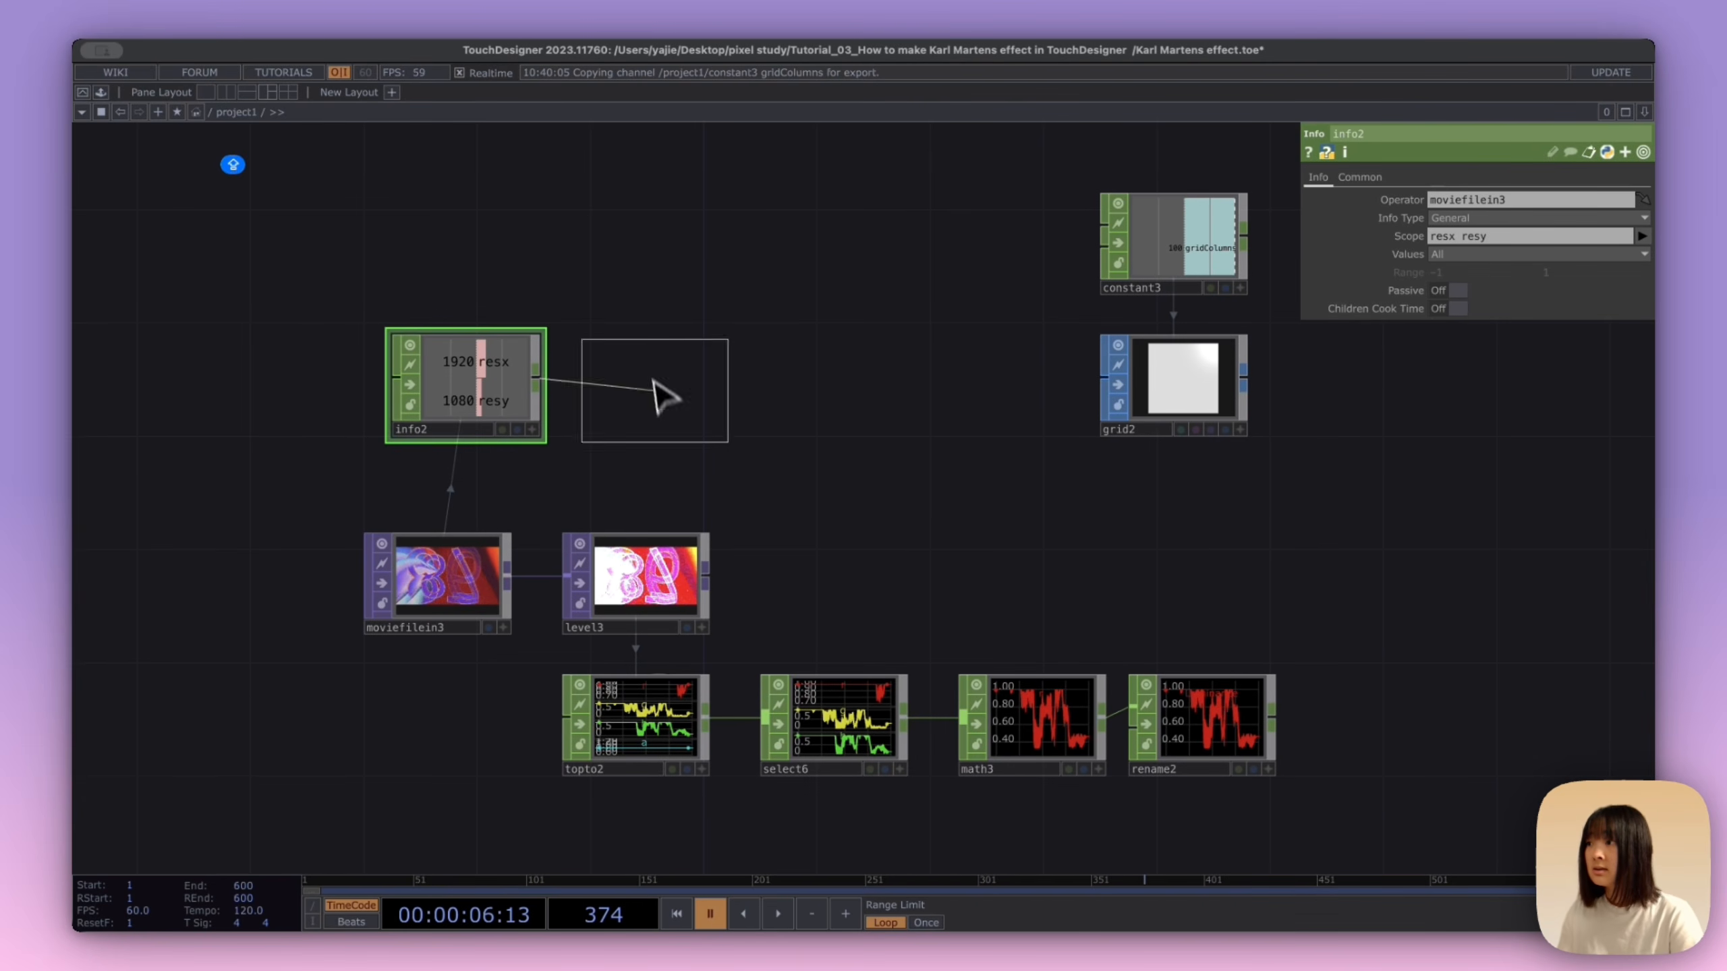
Step: Connect a Math CHOP after the info node and combine its channels by dividing resx by resy
{"action": "left_click", "coordinate": [668, 393]}
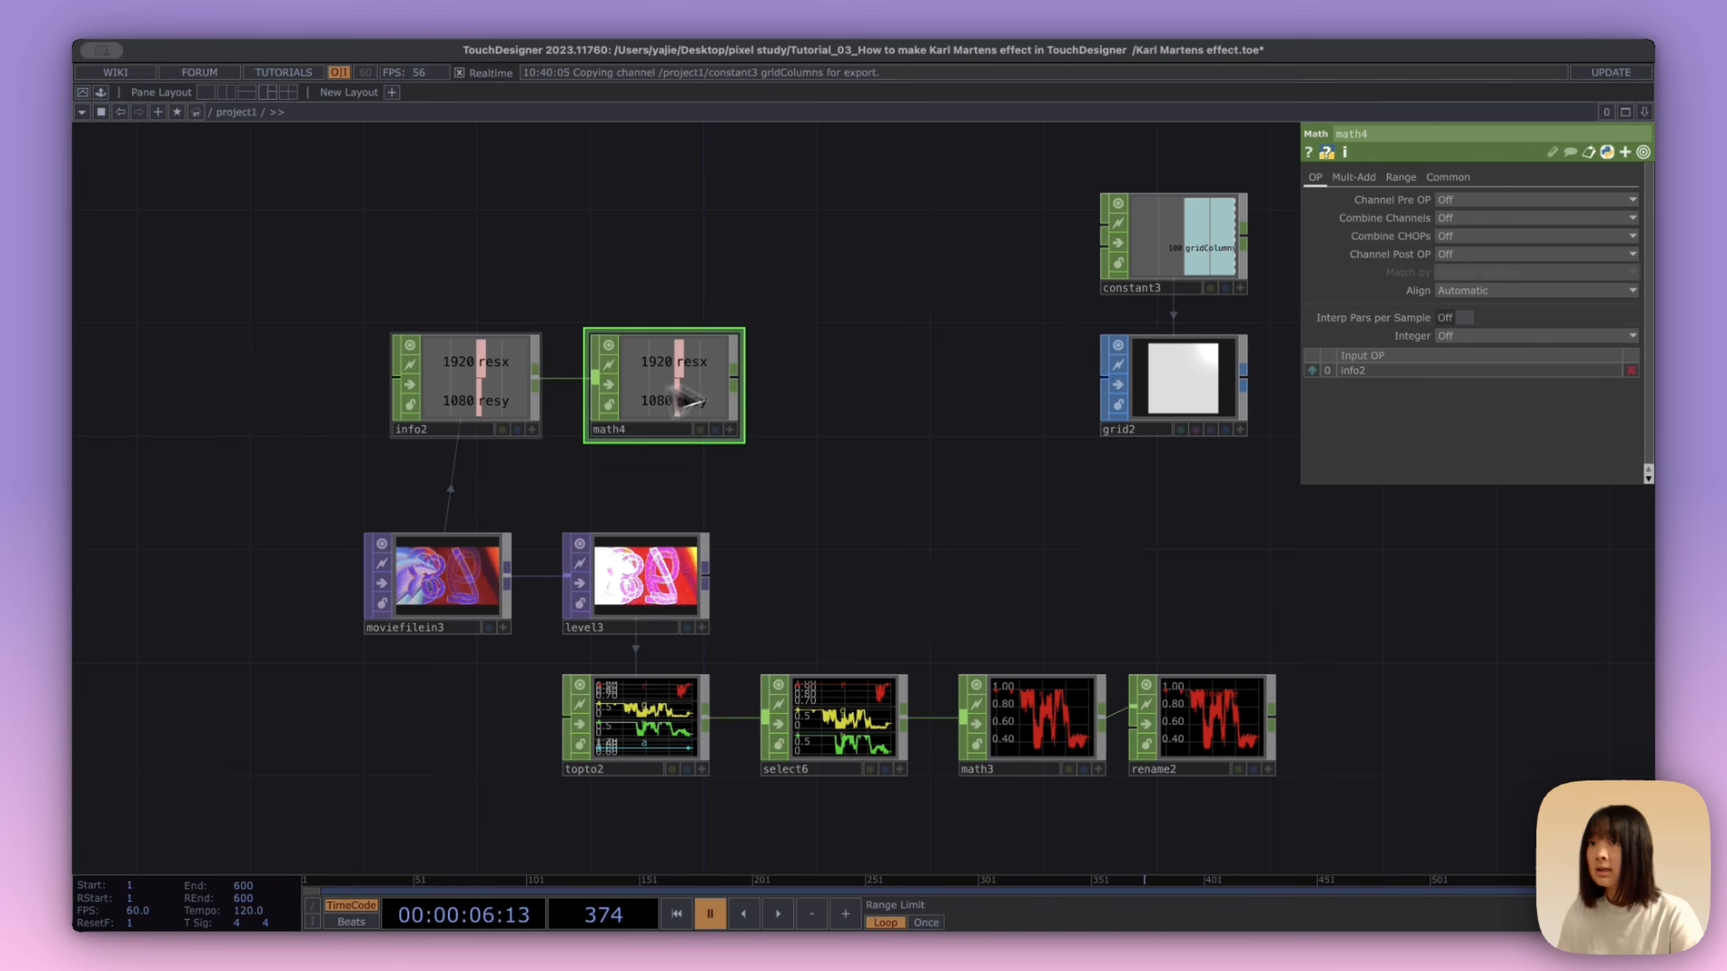
{"action": "left_click", "coordinate": [1485, 220]}
{"action": "left_click", "coordinate": [1462, 298]}
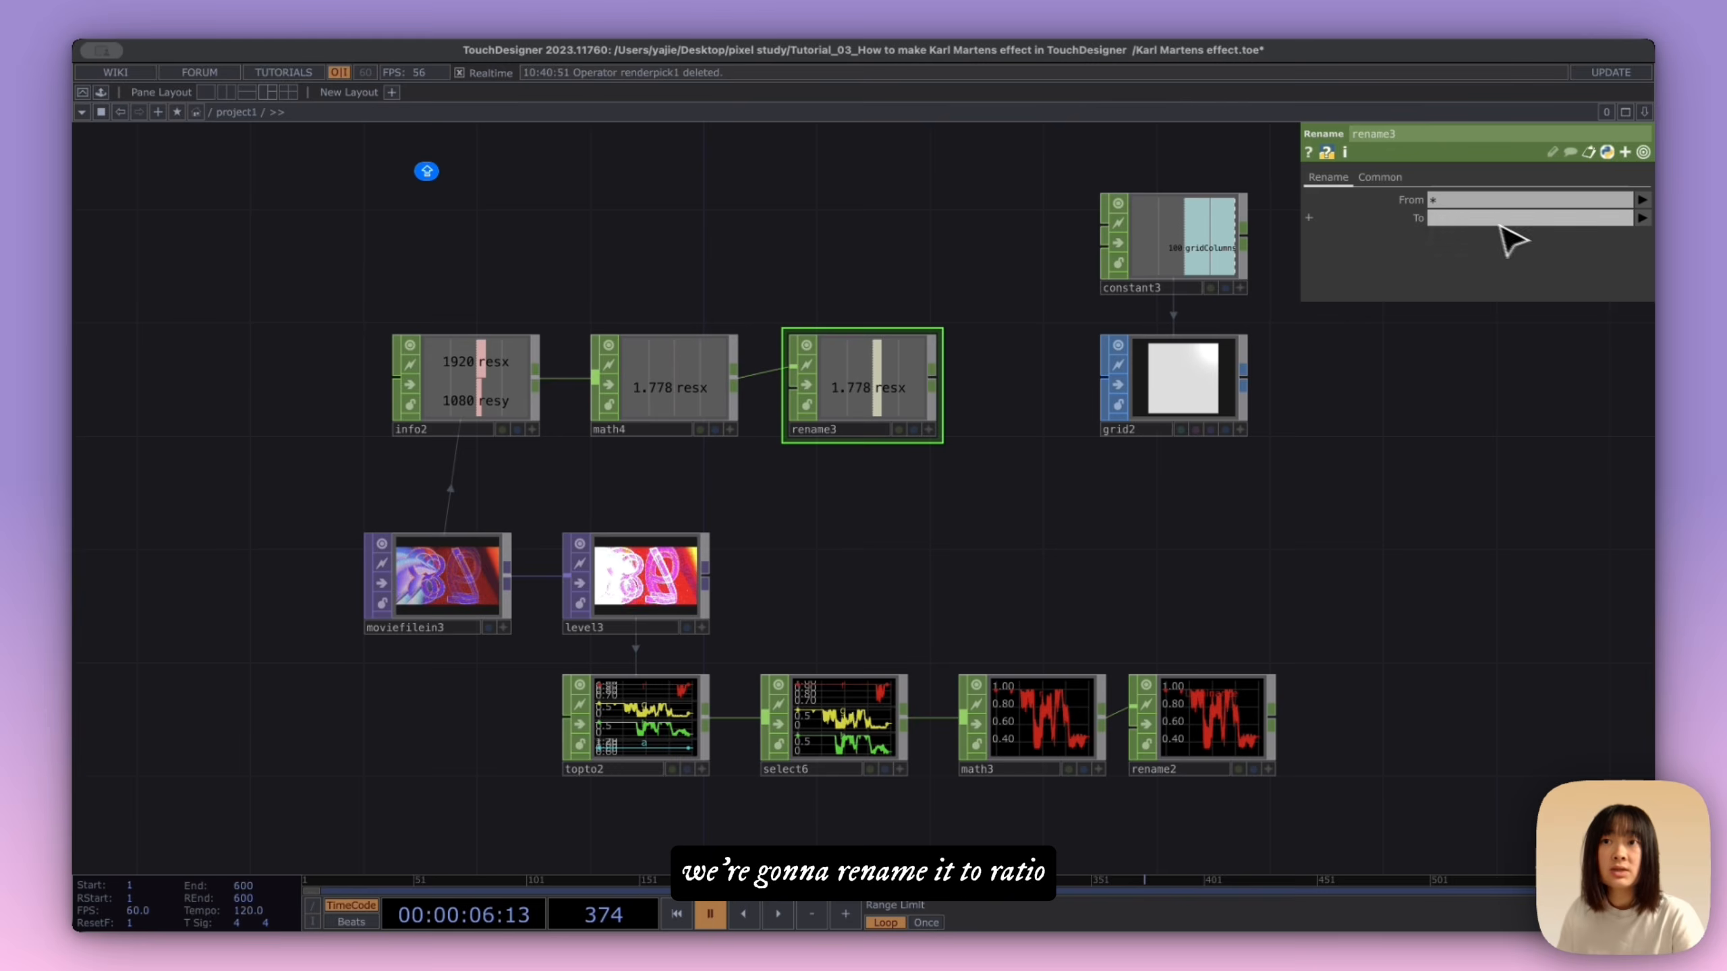
Step: Rename the divided resolution channel to Ratio with the Rename CHOP after the new Math node
{"action": "left_click", "coordinate": [1495, 218]}
{"action": "type", "text": "RATI"}
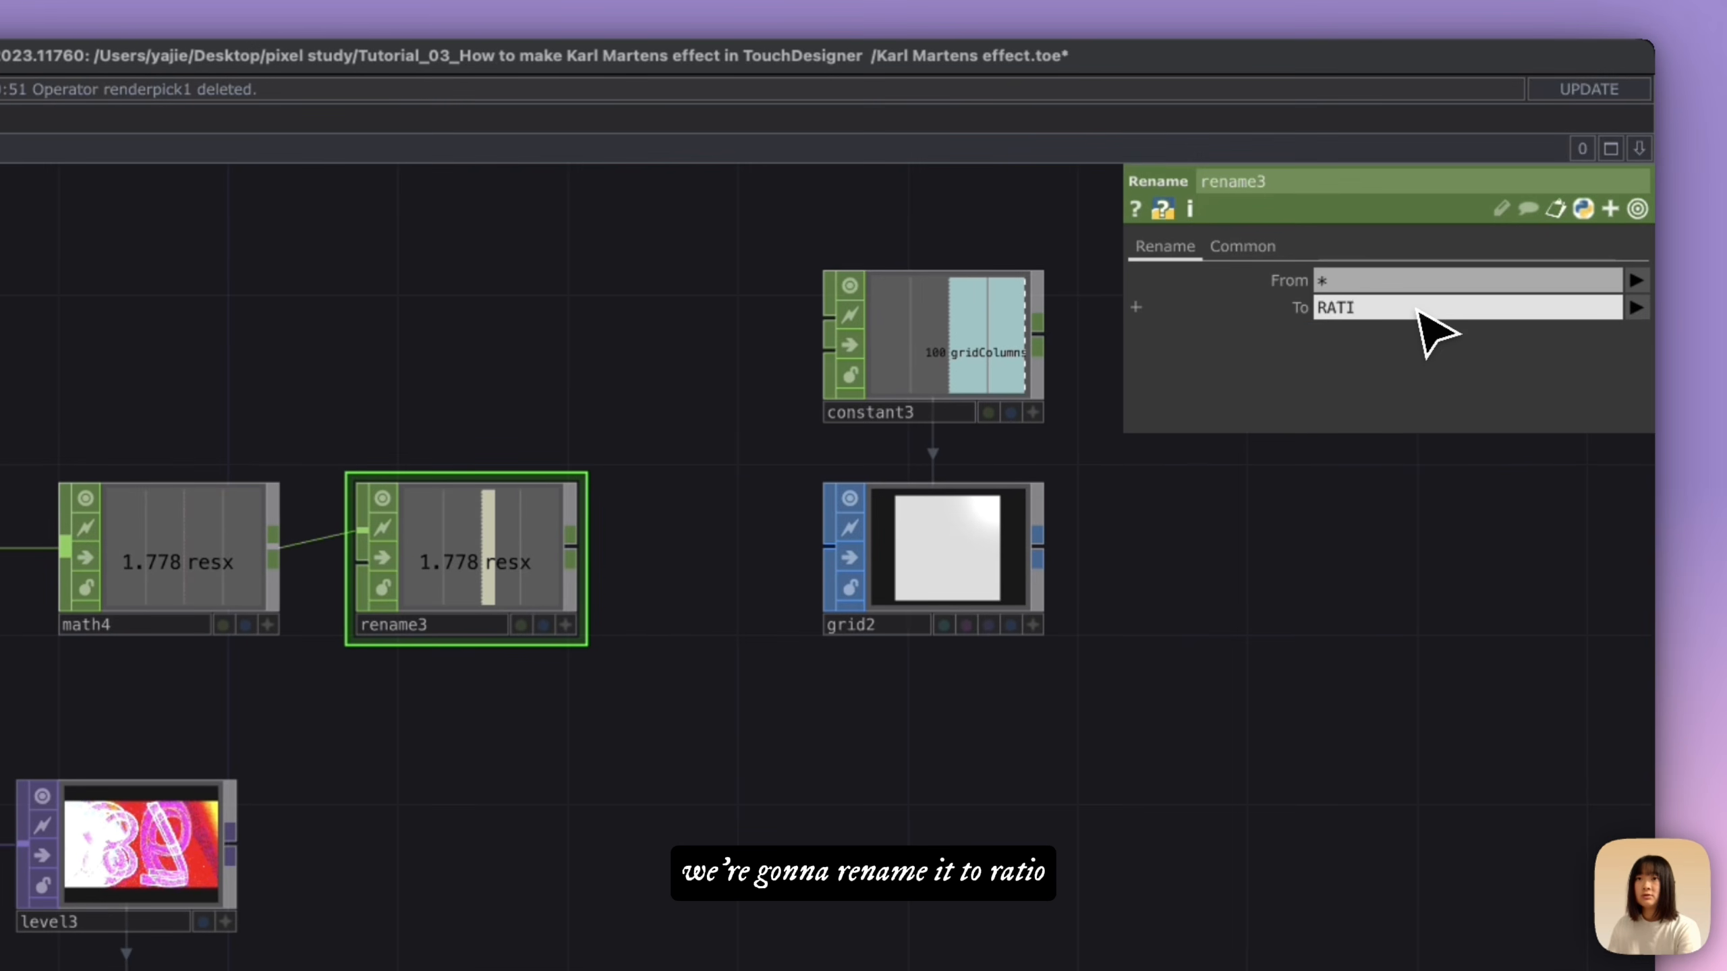
{"action": "type", "text": "tio"}
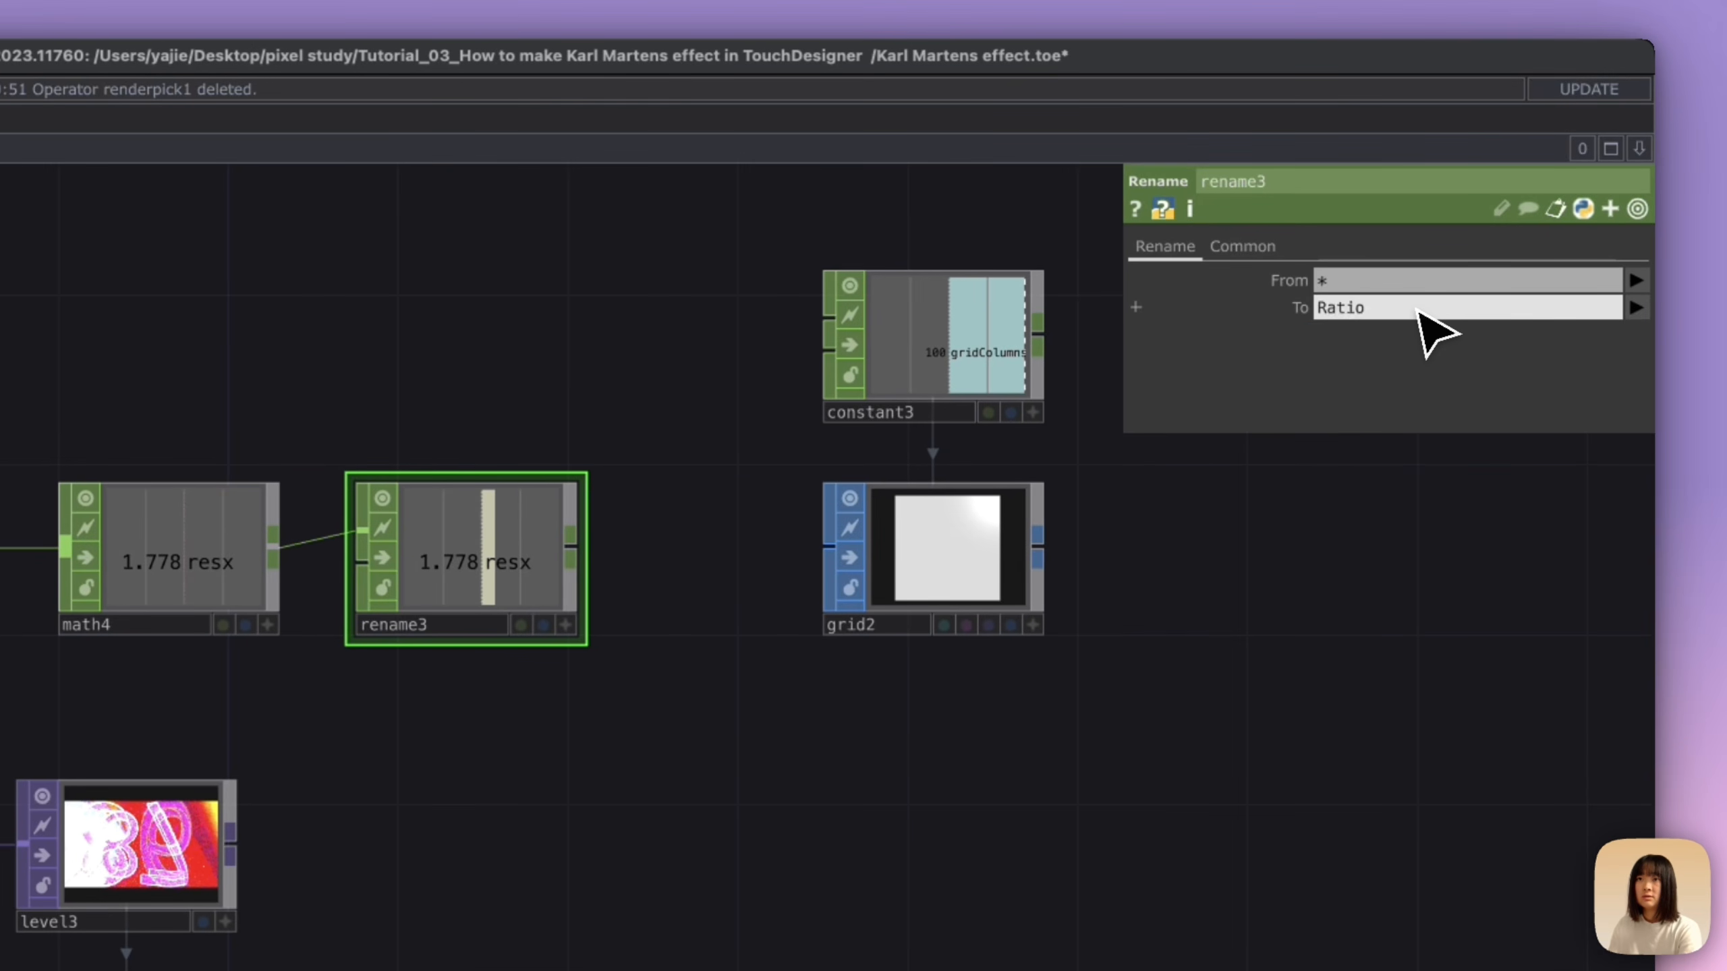
{"action": "key", "text": "Return"}
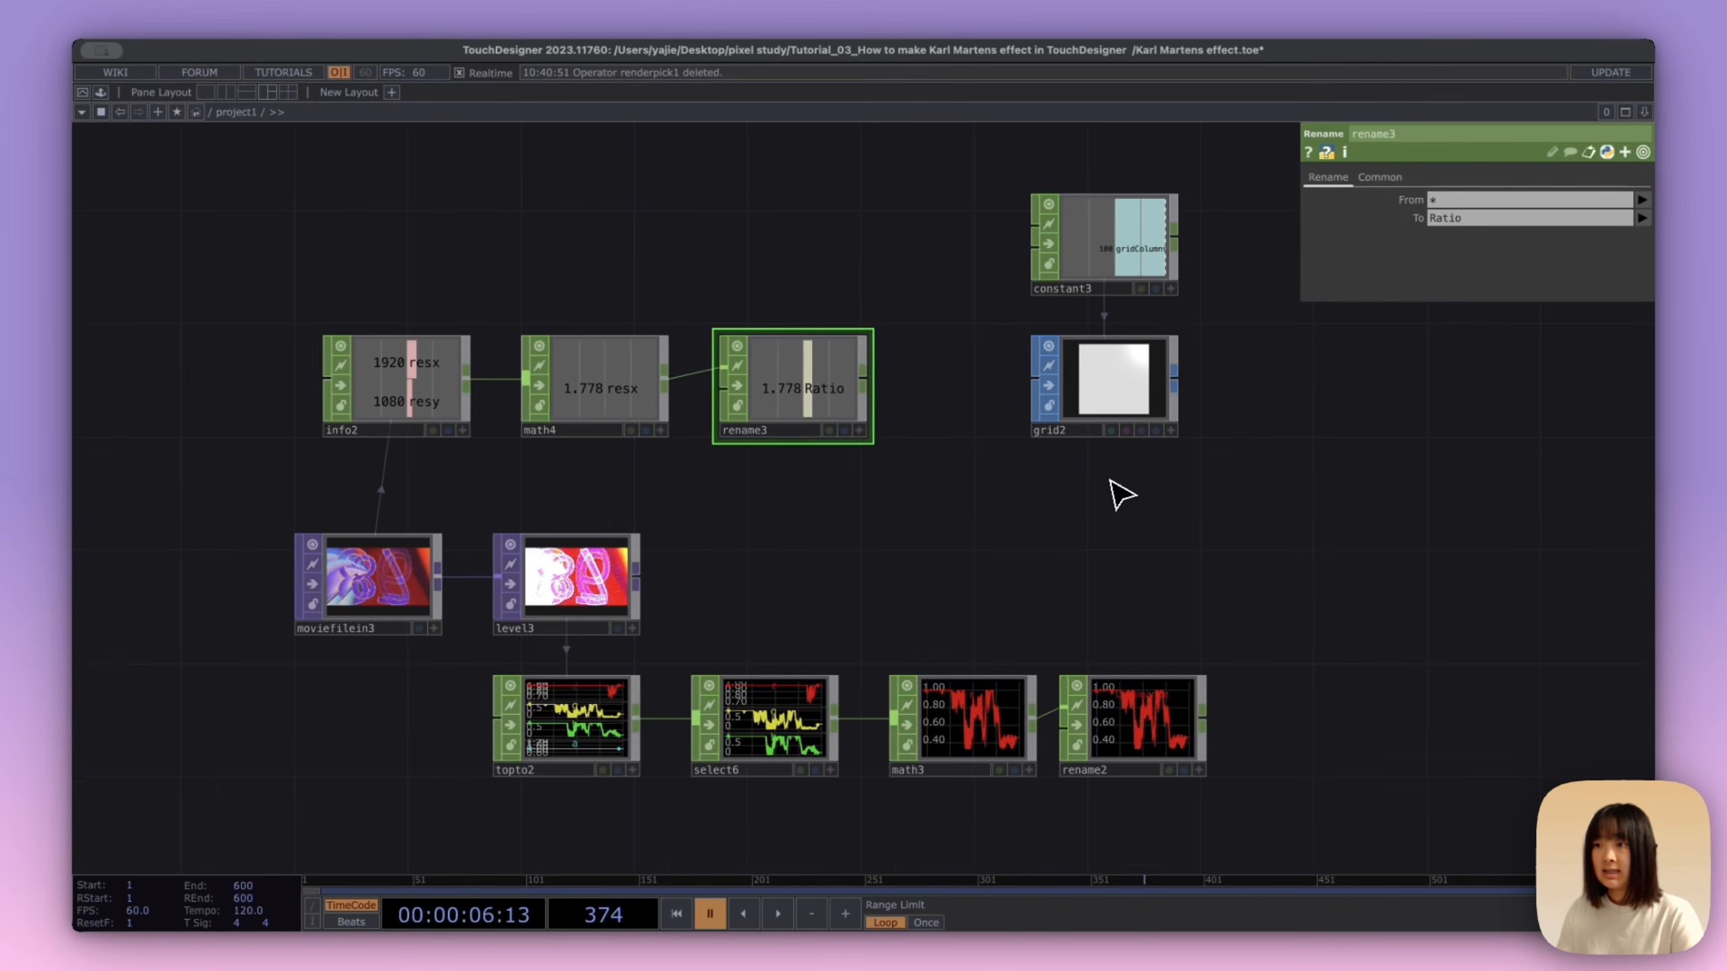
Step: Reference the Ratio channel in the grid node's Rows parameter
{"action": "left_click_drag", "start_coordinate": [1122, 494], "coordinate": [1029, 465]}
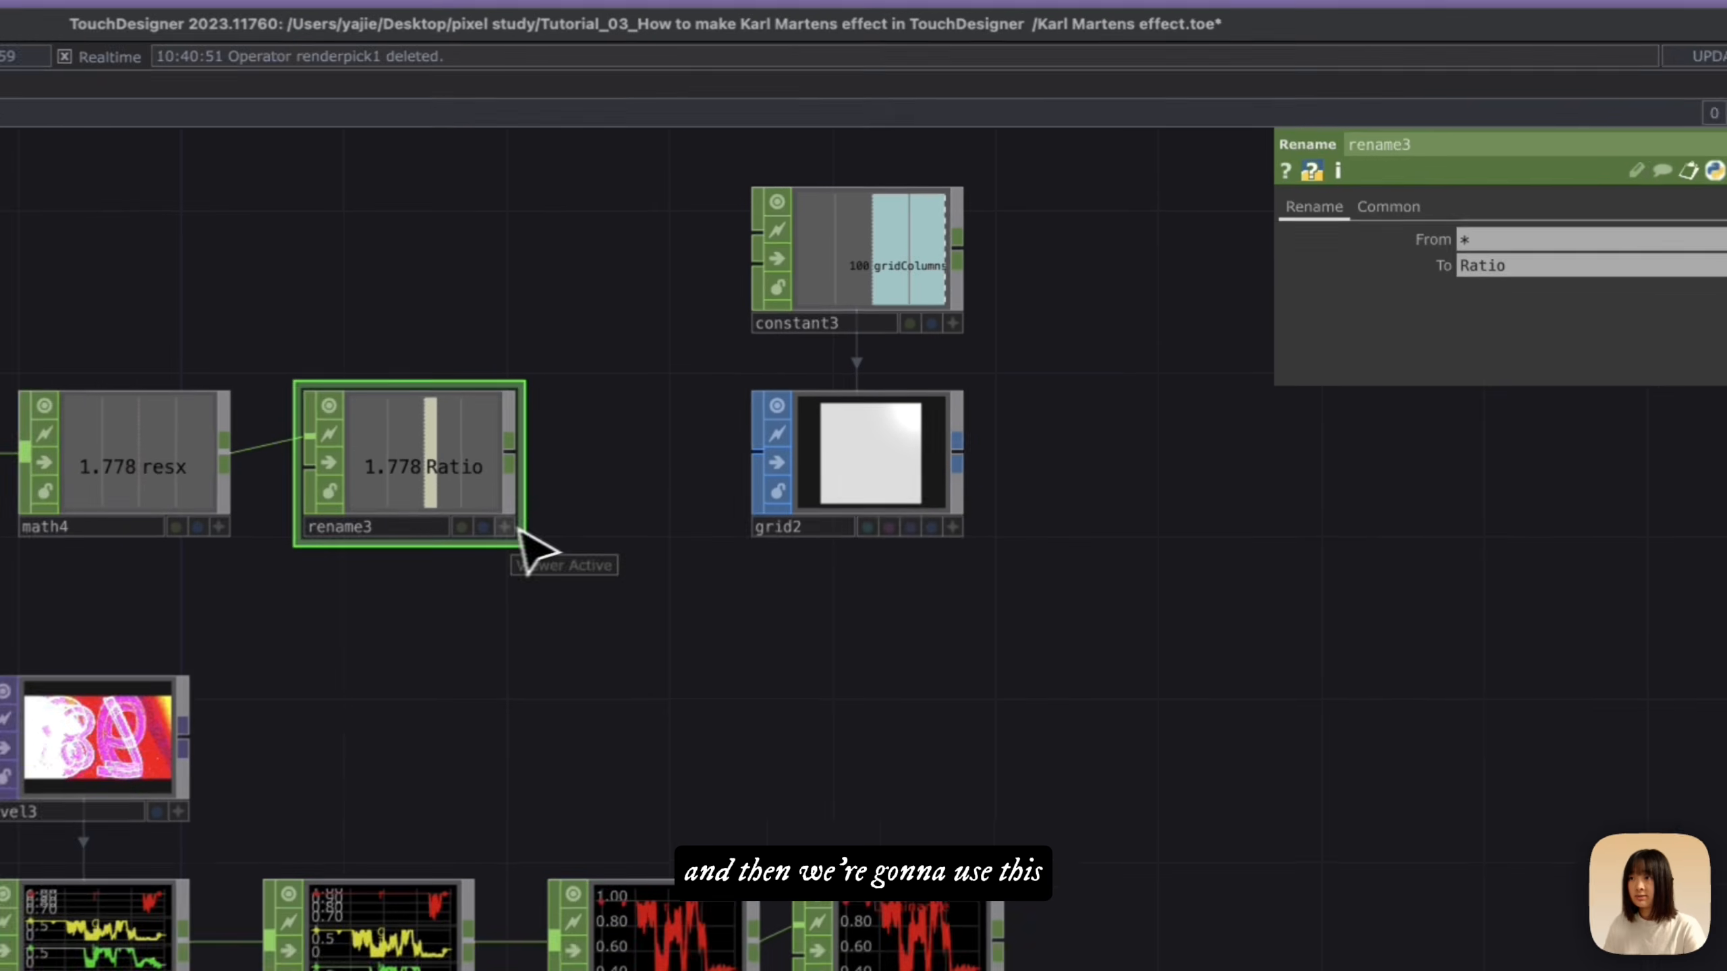
{"action": "left_click", "coordinate": [1037, 372]}
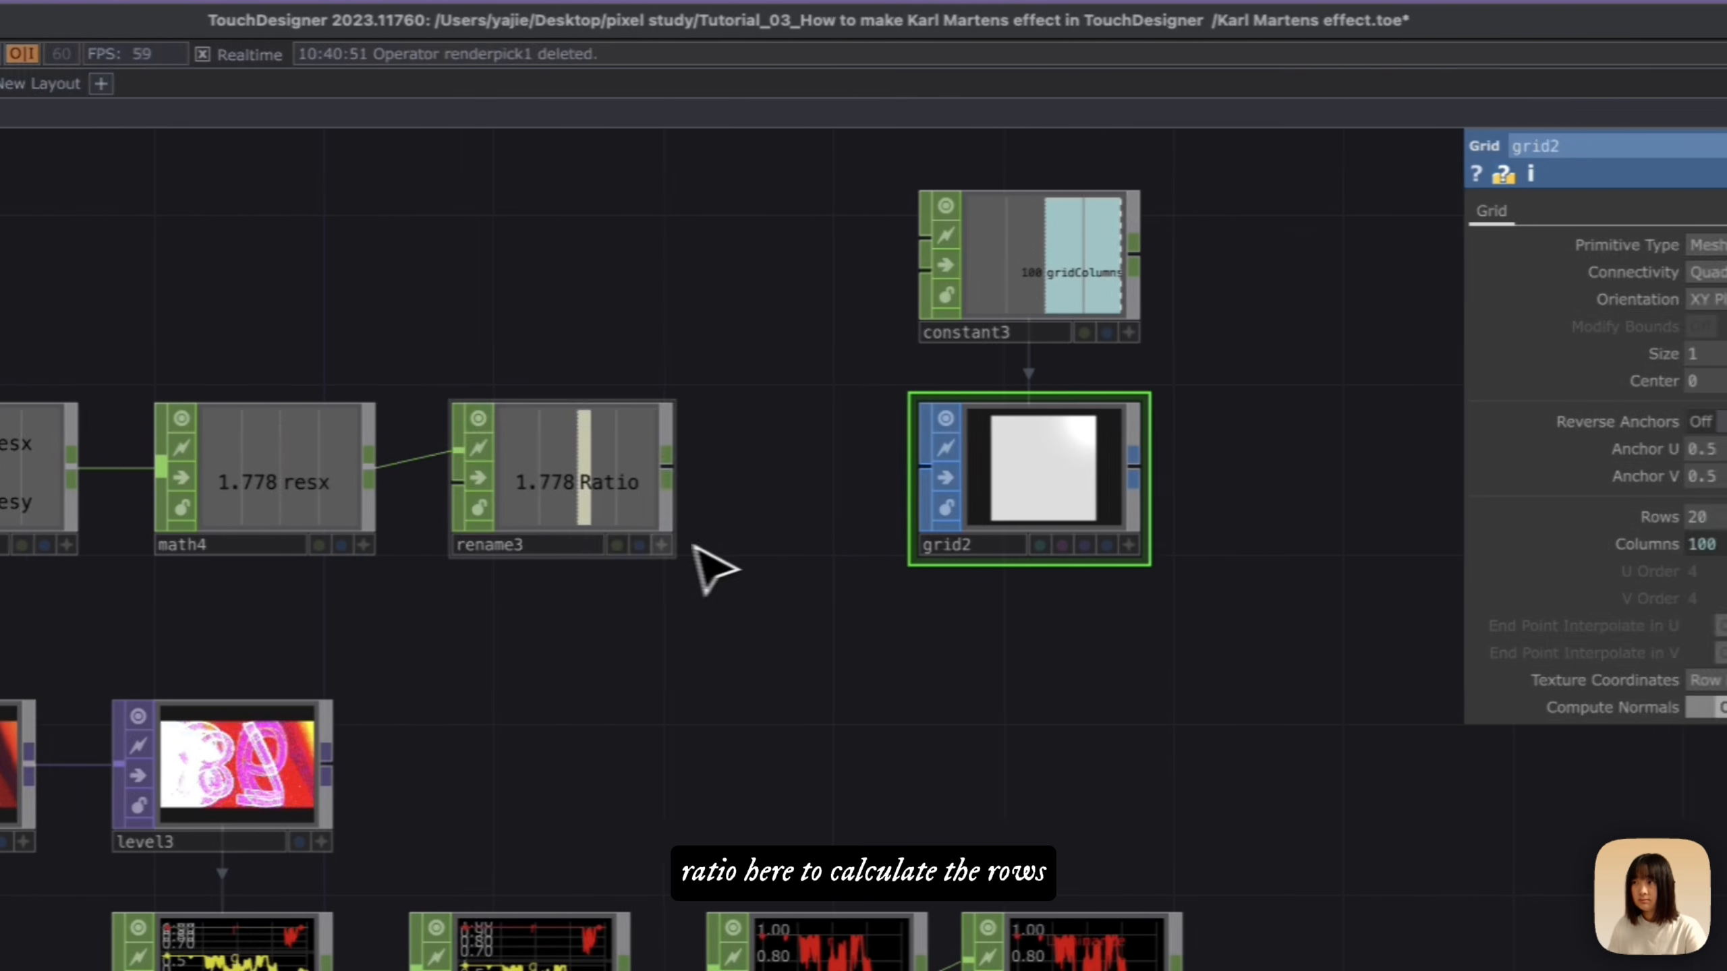
{"action": "left_click", "coordinate": [662, 545]}
{"action": "left_click_drag", "start_coordinate": [599, 485], "coordinate": [1678, 516]}
Step: Change the grid's Rows expression to op('constant3')['gridColumns']/op('rename3')['Ratio'], reusing the Columns expression
{"action": "left_click", "coordinate": [1714, 546]}
{"action": "left_click", "coordinate": [1387, 550]}
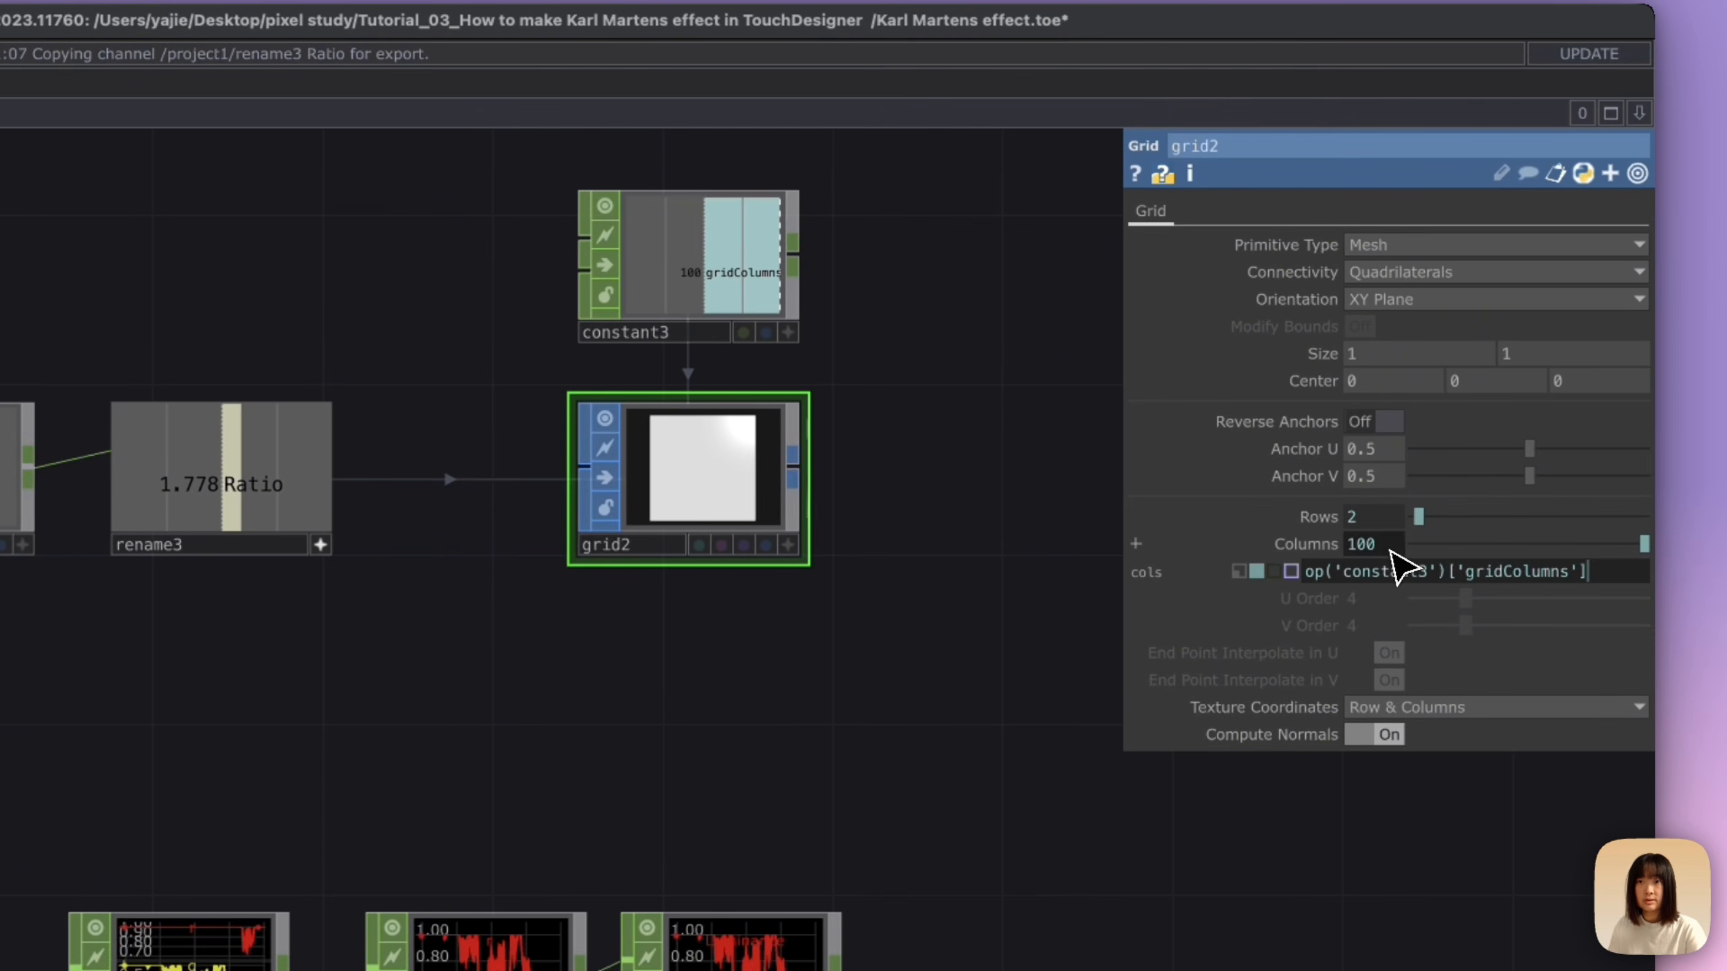
{"action": "left_click", "coordinate": [1323, 518]}
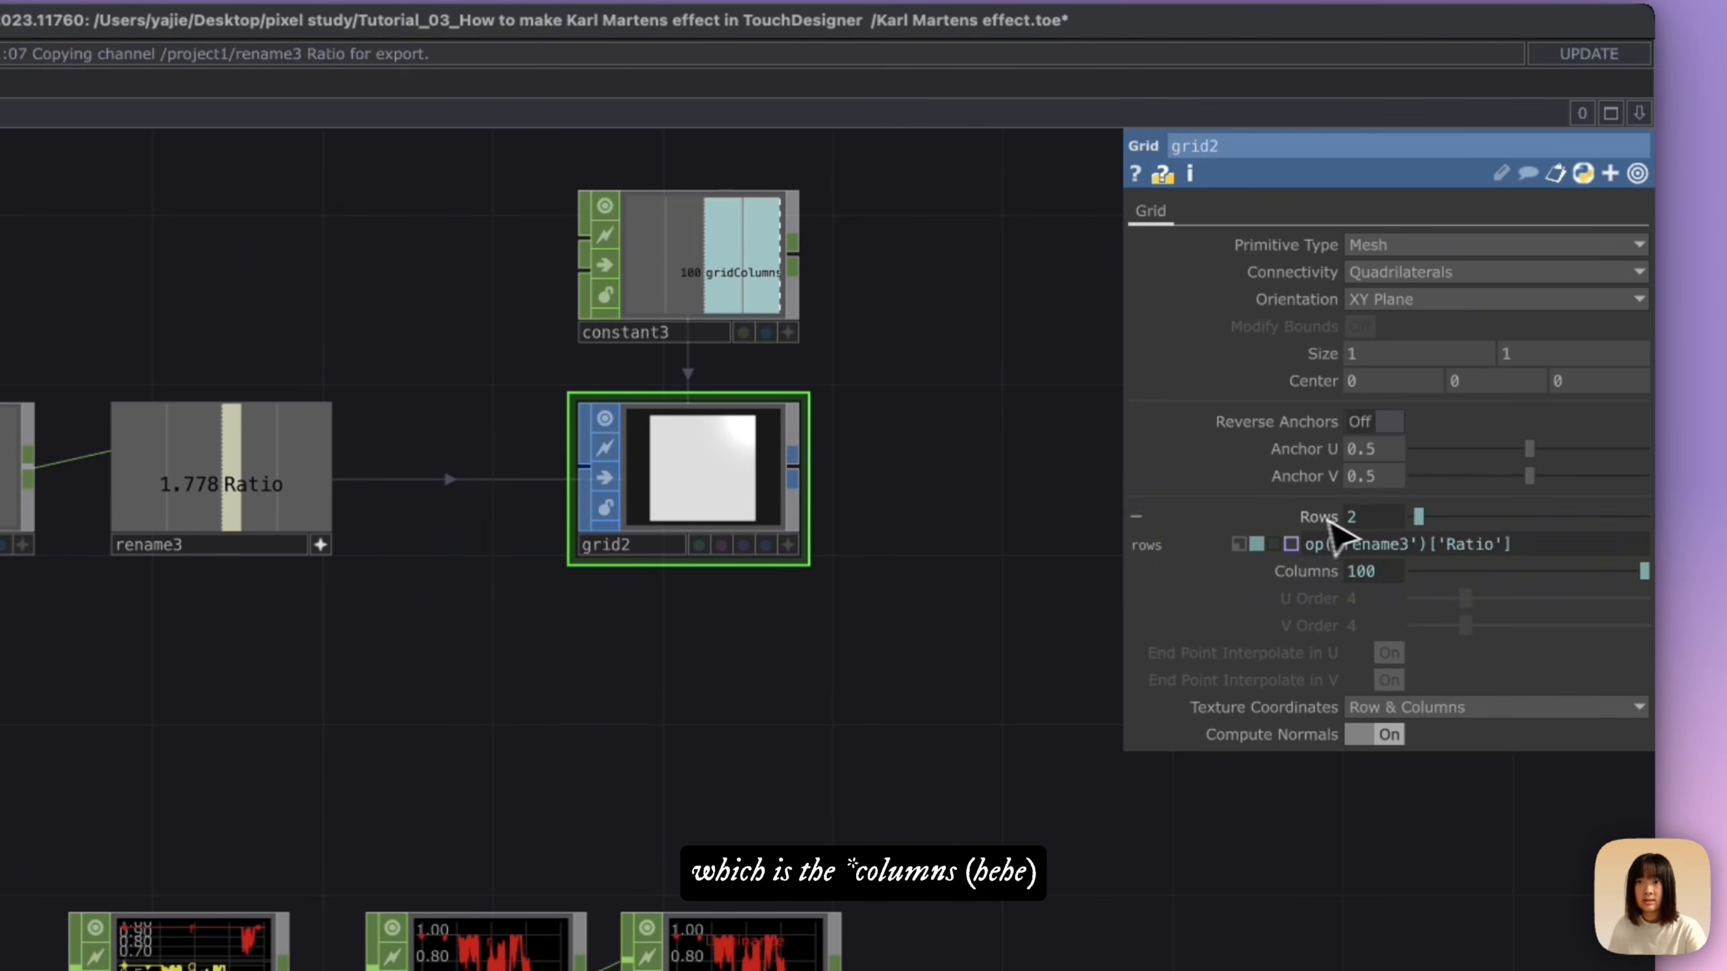
{"action": "type", "text": "op('constant3')['gridColumns']"}
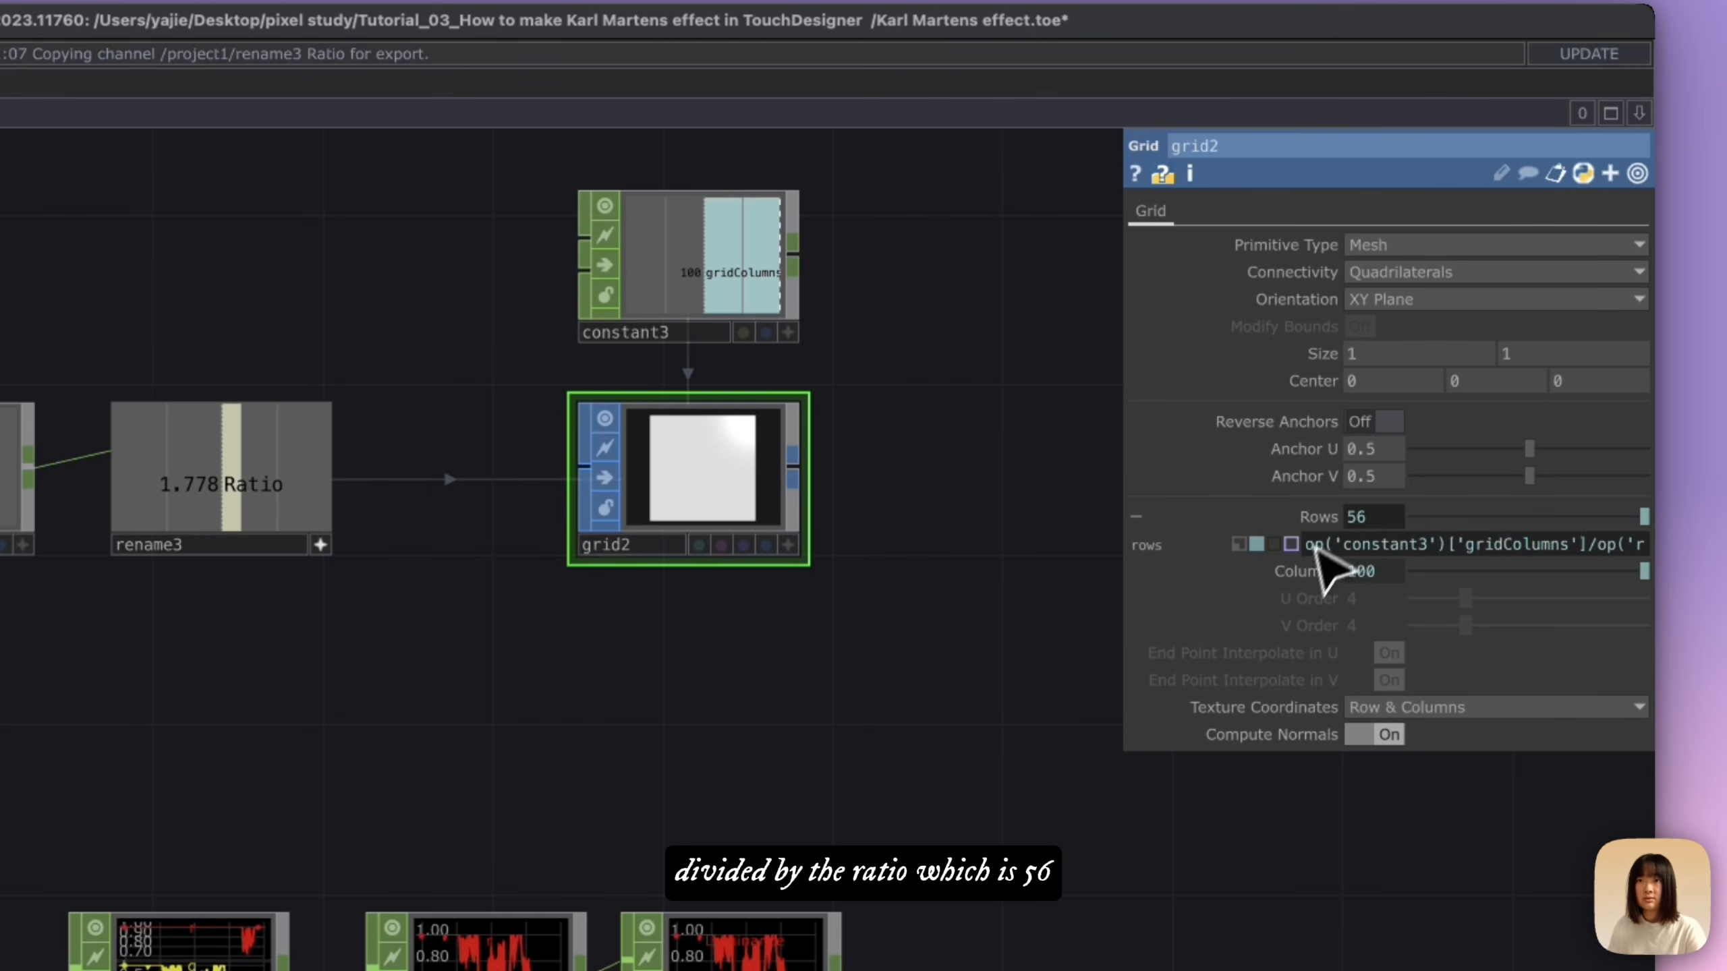
{"action": "left_click", "coordinate": [1325, 516]}
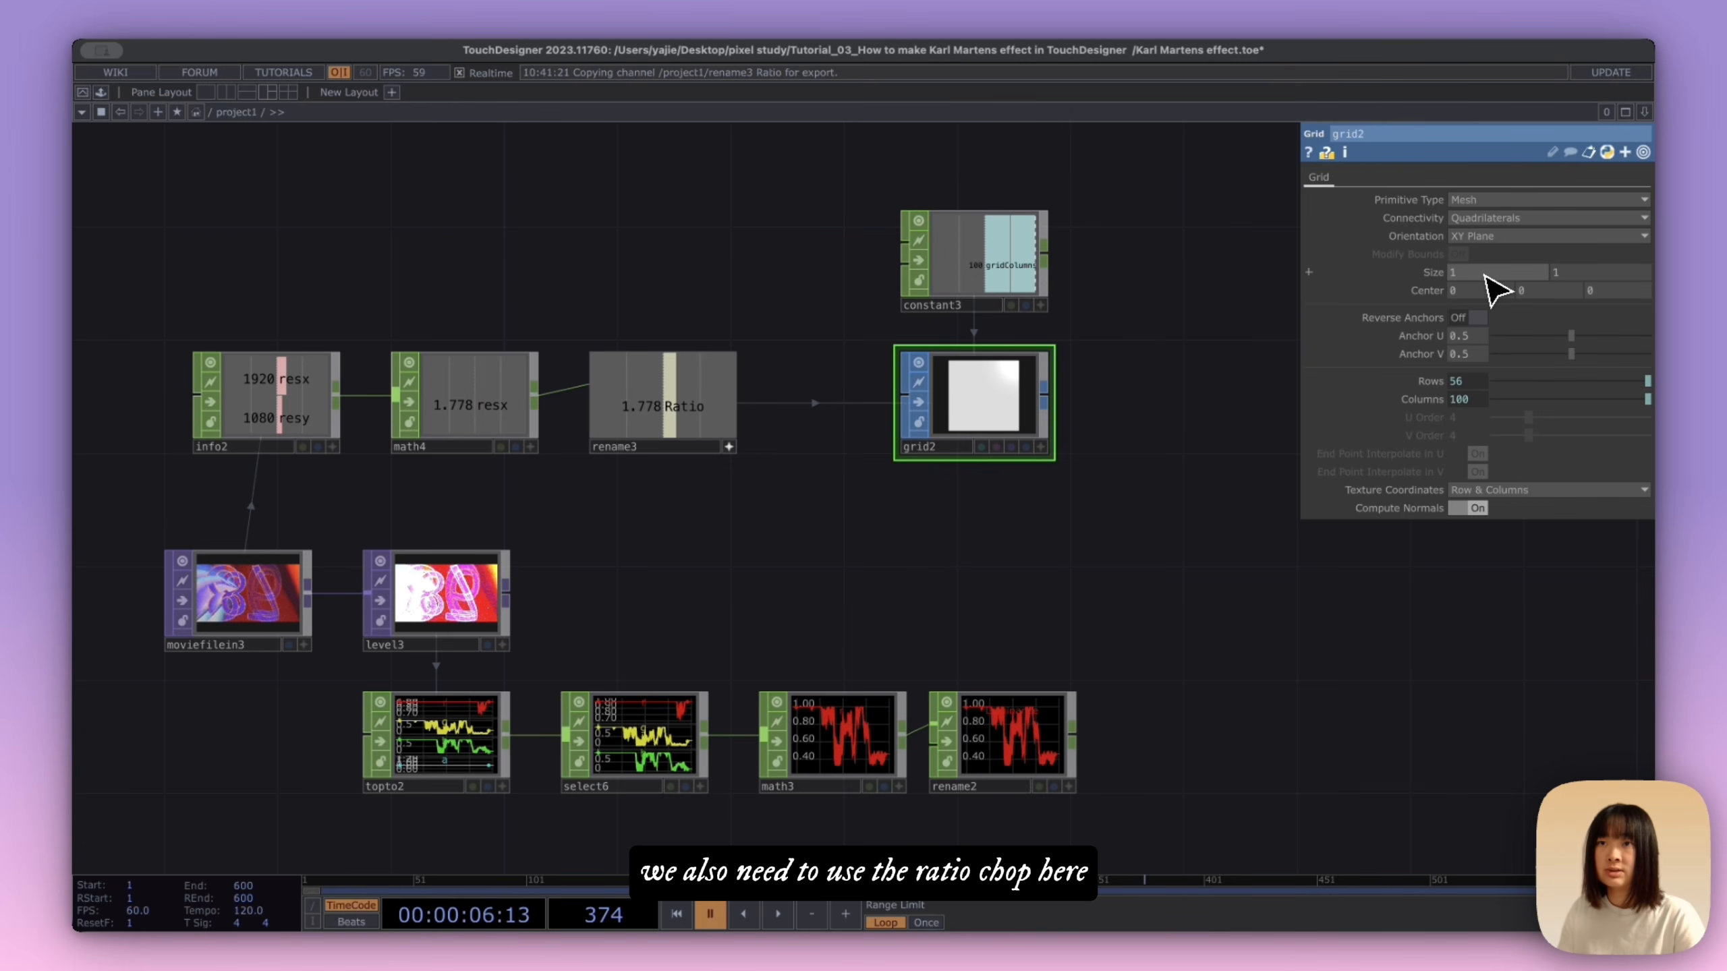
Step: Drive the grid's first Size value with the Ratio channel and deactivate the Ratio node's viewer
{"action": "left_click", "coordinate": [1452, 297]}
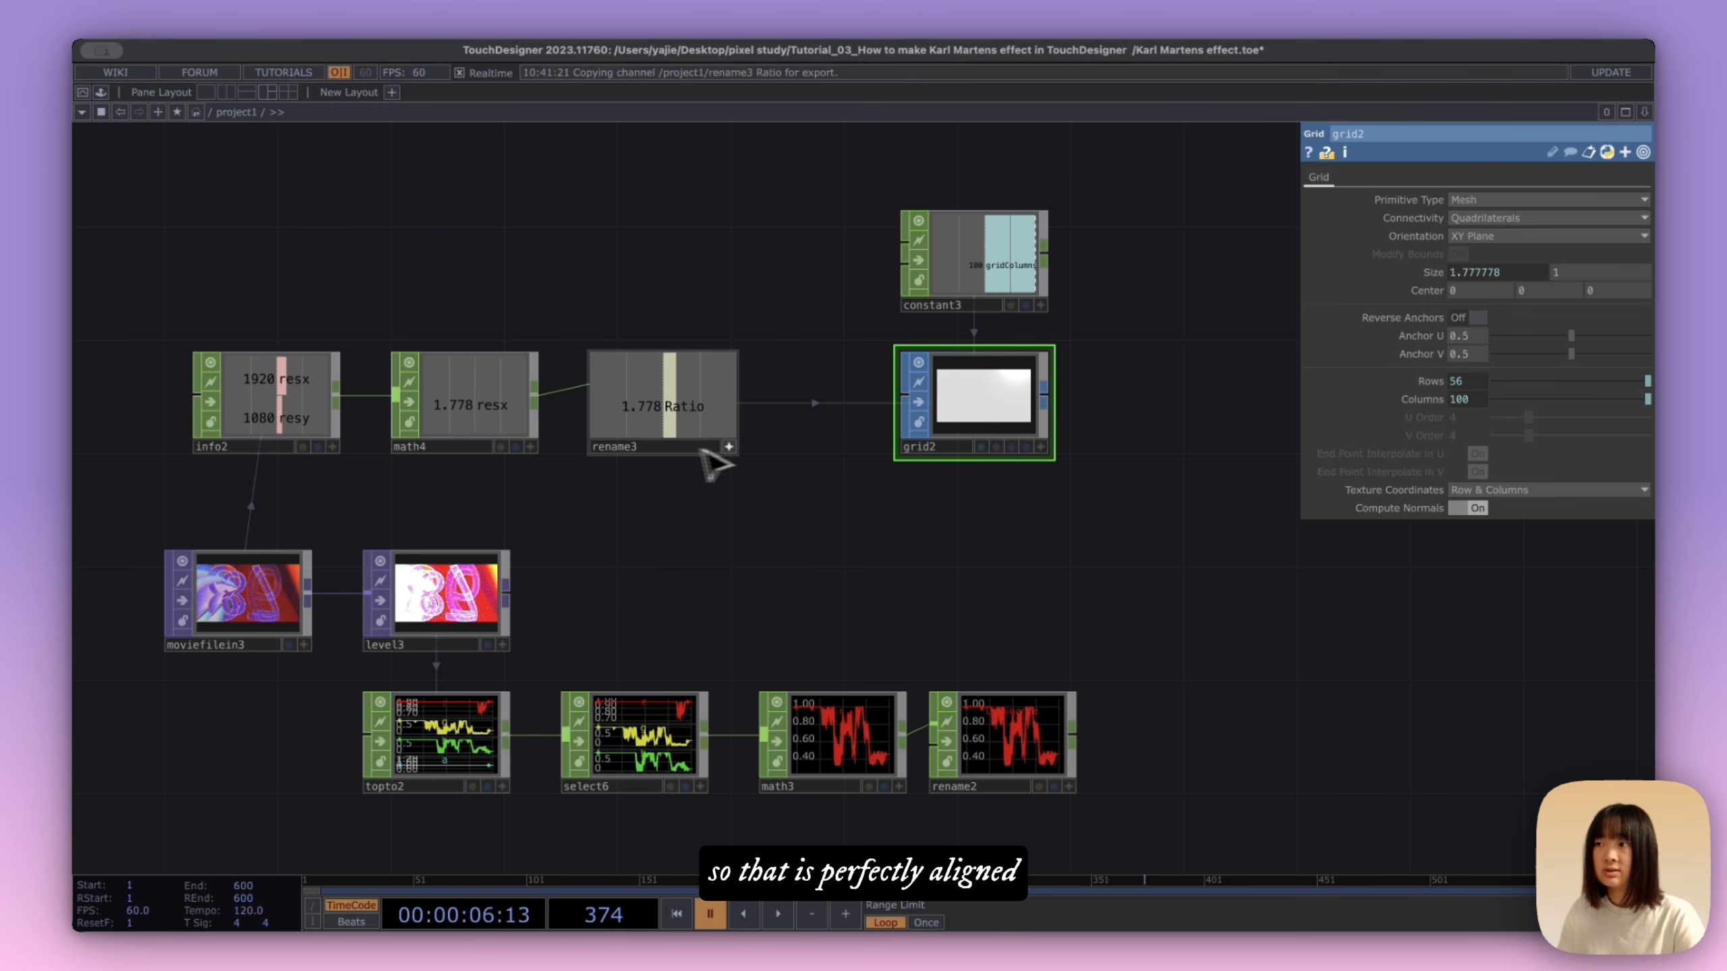
{"action": "left_click", "coordinate": [730, 447]}
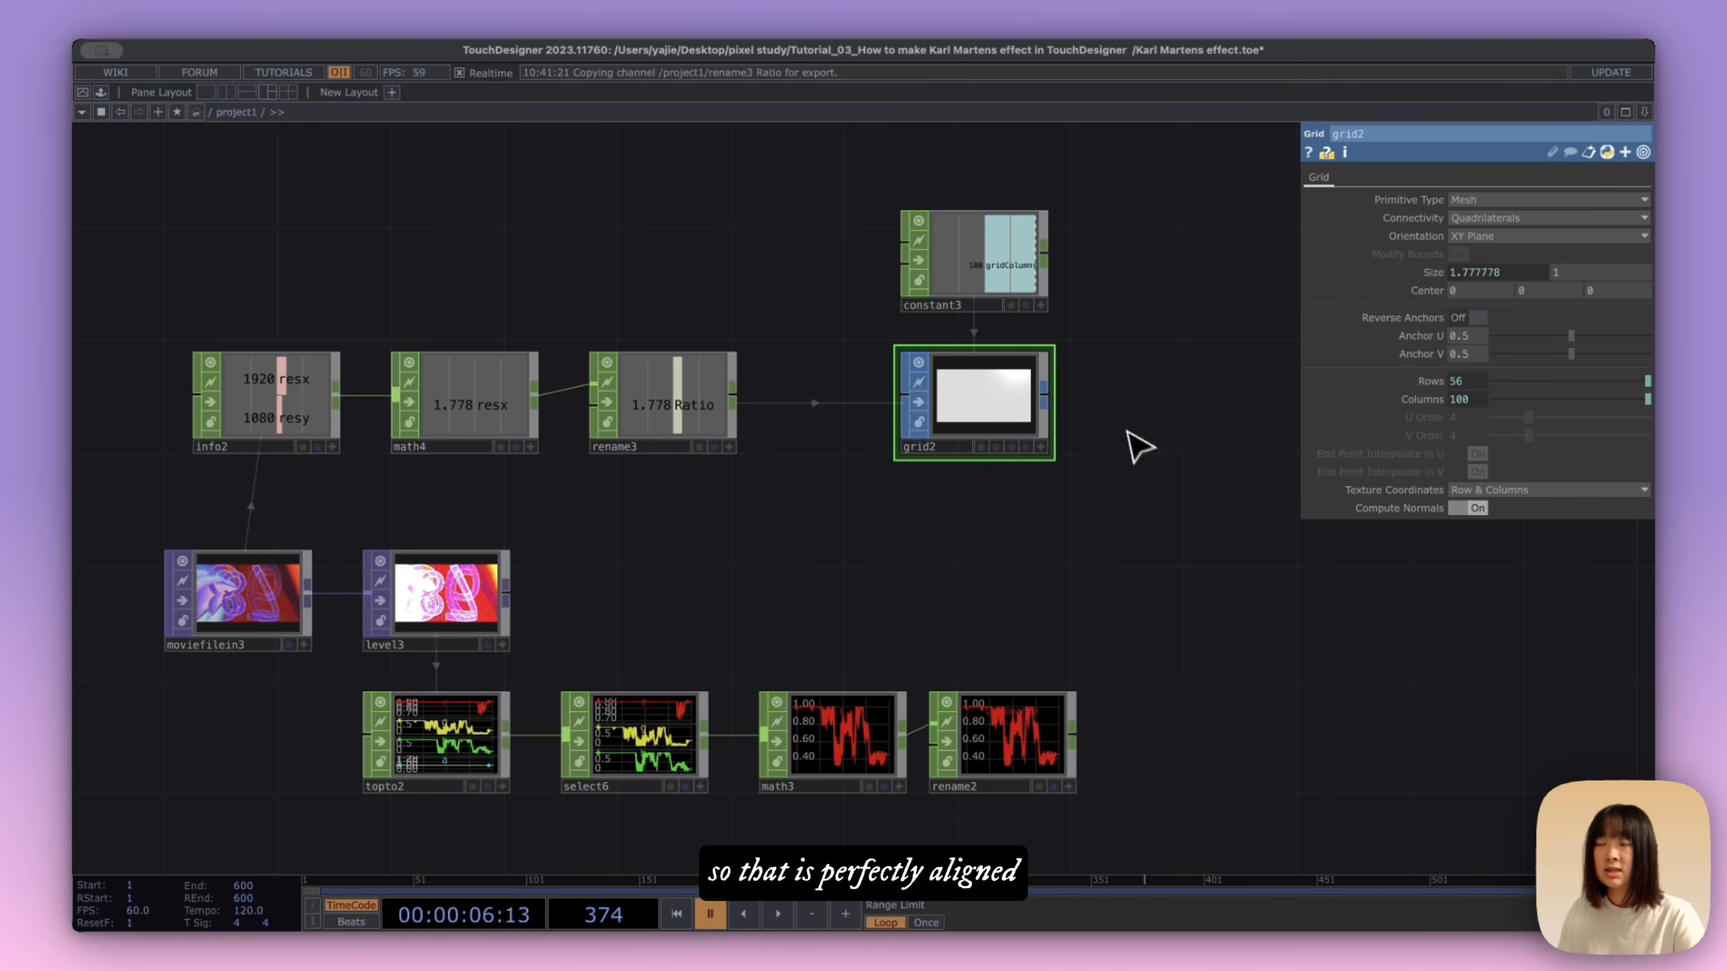
Step: Connect a Resolution TOP after the level3 node and set its output resolution to Custom Resolution
{"action": "scroll", "coordinate": [1128, 456], "scroll_direction": "right", "scroll_amount": 2}
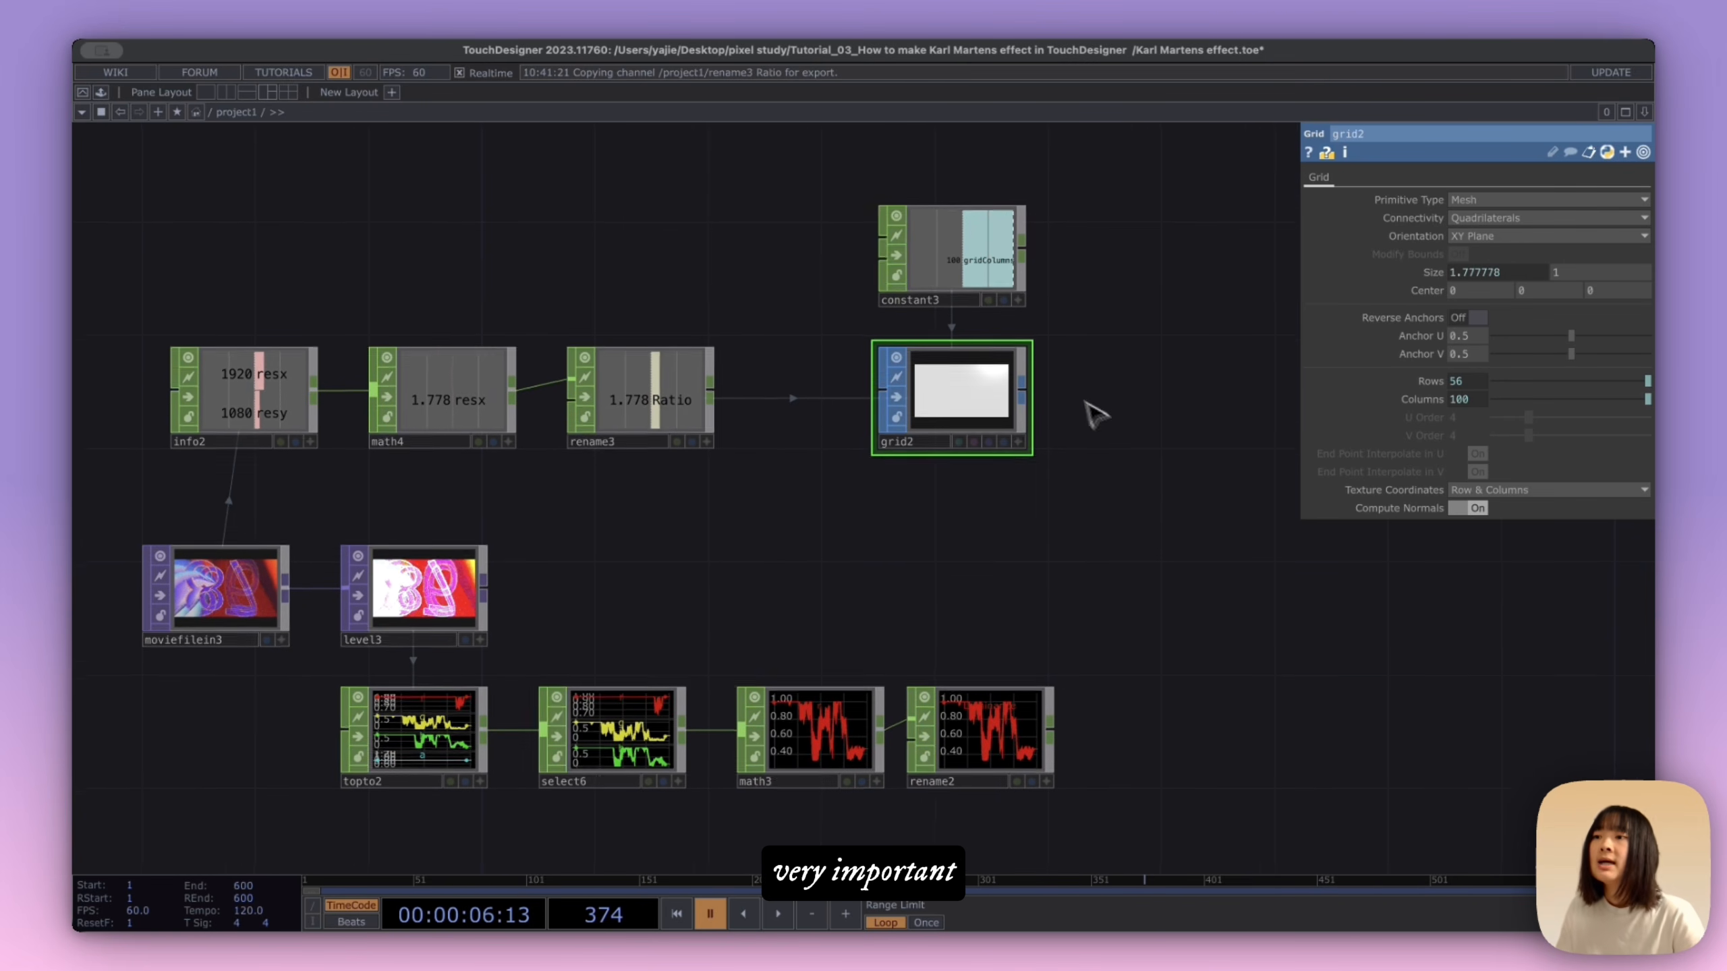
{"action": "scroll", "coordinate": [1091, 413], "scroll_direction": "down", "scroll_amount": 2}
{"action": "mouse_move", "coordinate": [1095, 462]}
{"action": "left_mouse_down"}
{"action": "mouse_move", "coordinate": [1088, 439]}
{"action": "mouse_move", "coordinate": [1113, 475]}
{"action": "left_mouse_up"}
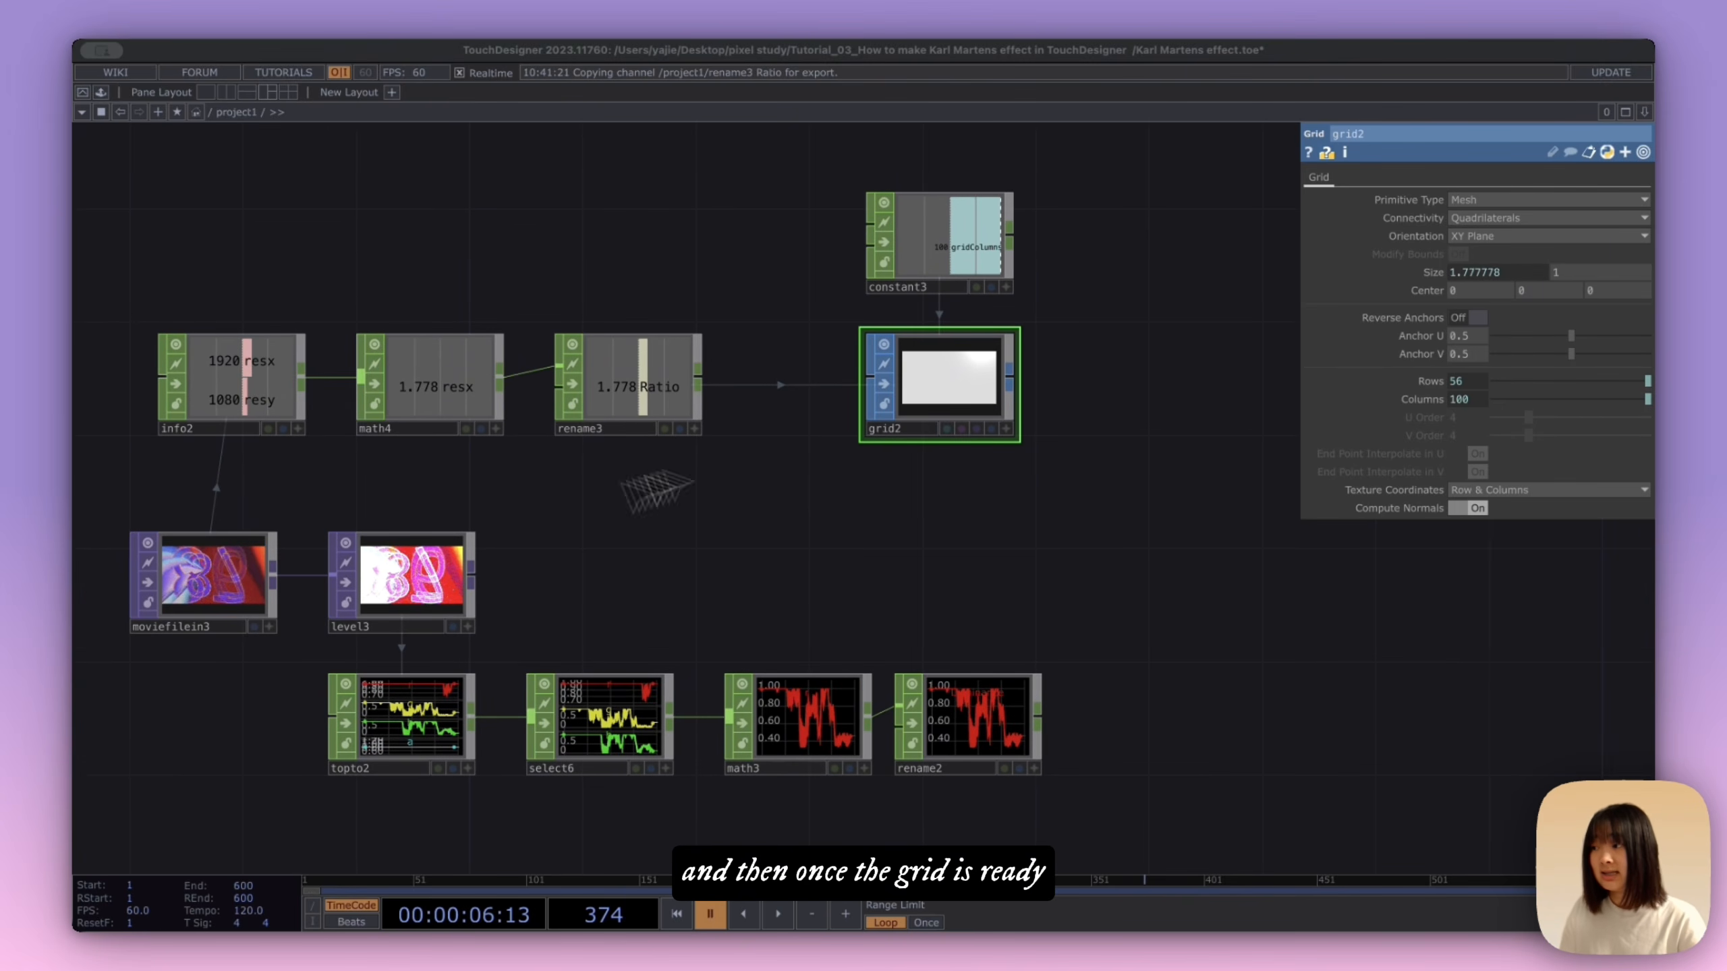
{"action": "left_click_drag", "start_coordinate": [546, 580], "coordinate": [507, 557]}
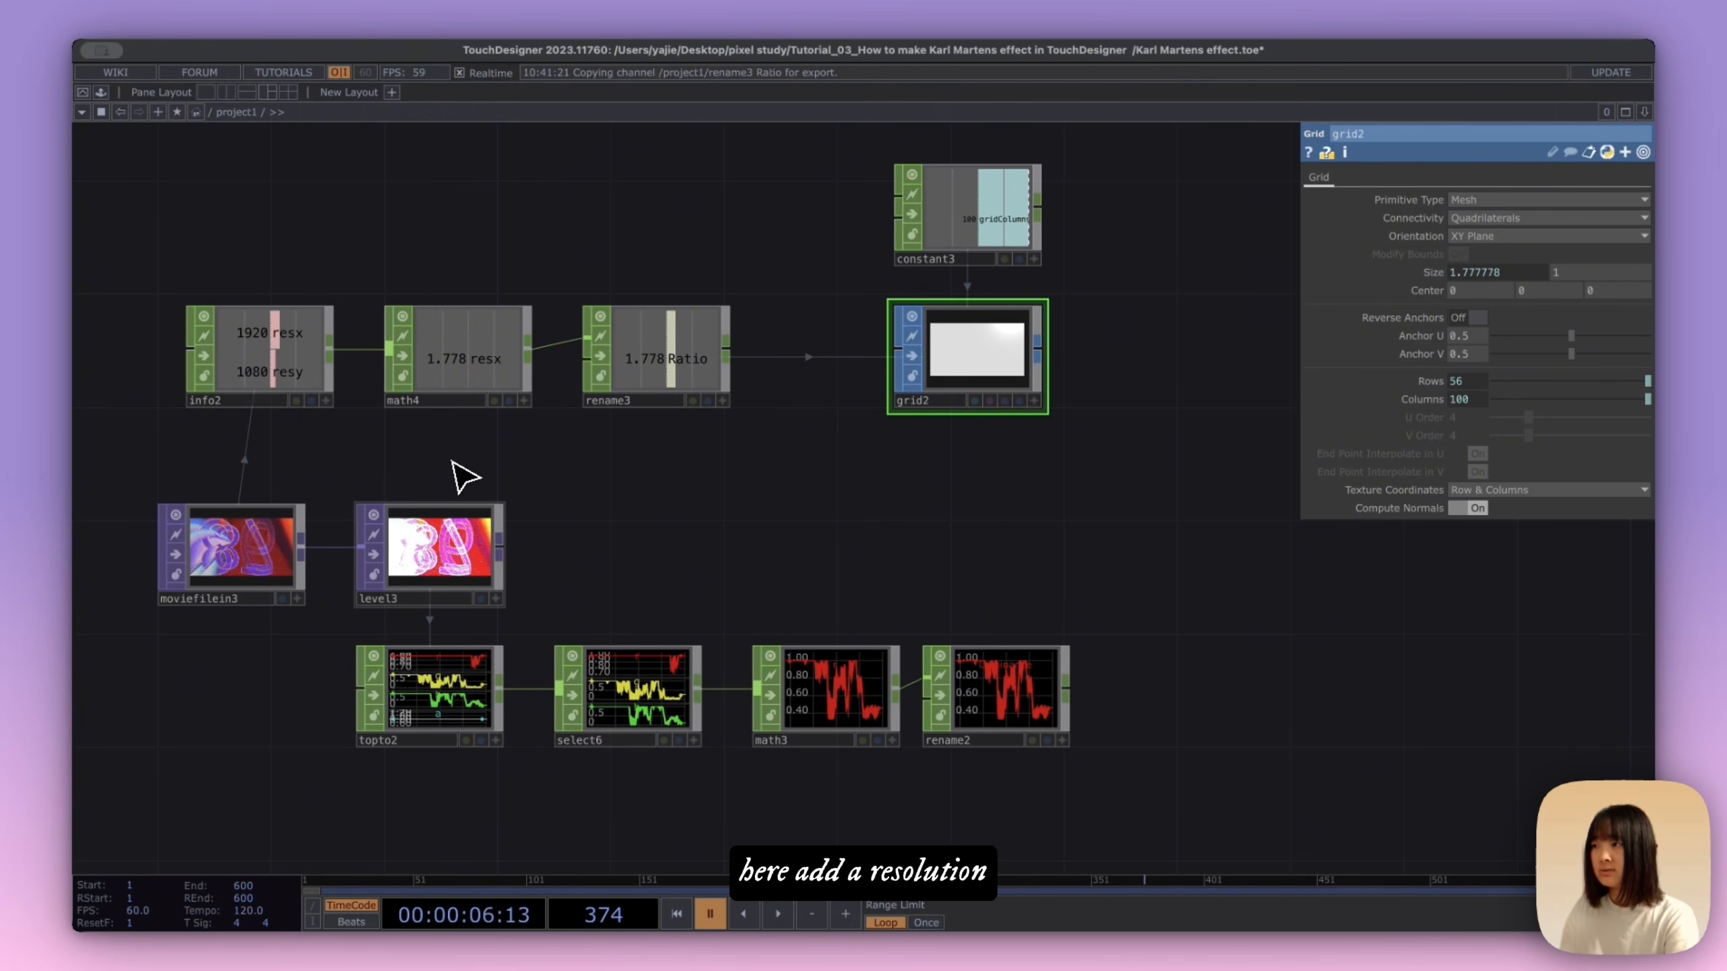
{"action": "left_click", "coordinate": [656, 553]}
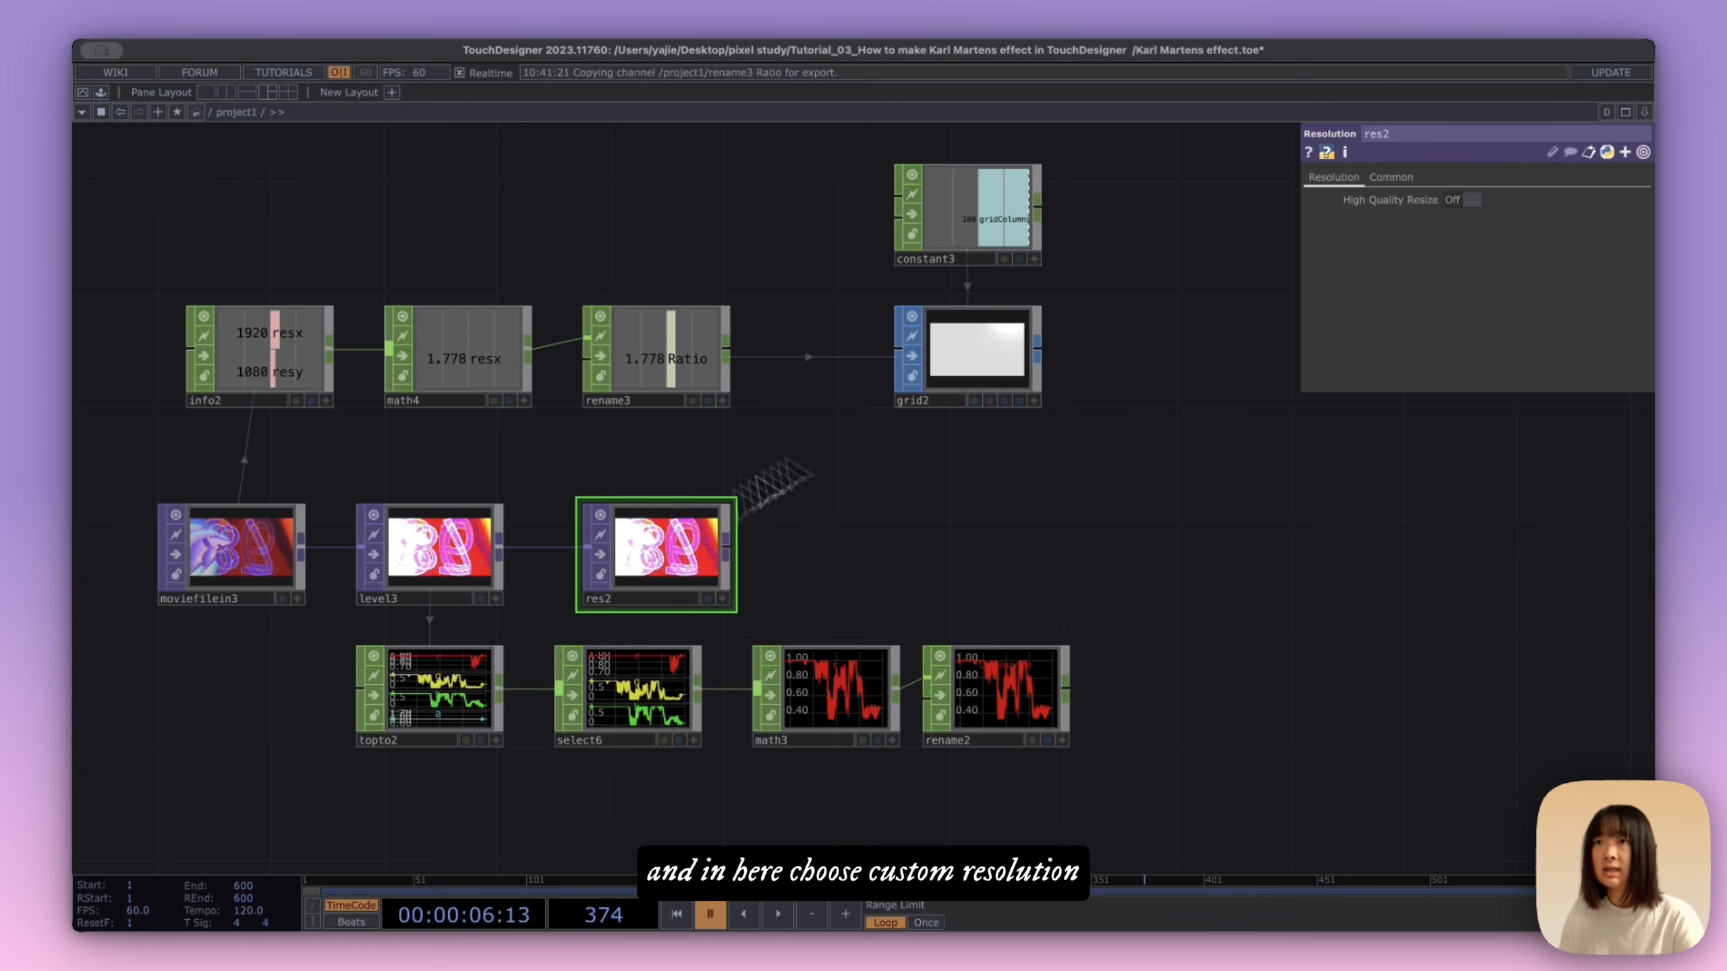
{"action": "left_click", "coordinate": [1390, 176]}
{"action": "left_click", "coordinate": [1511, 201]}
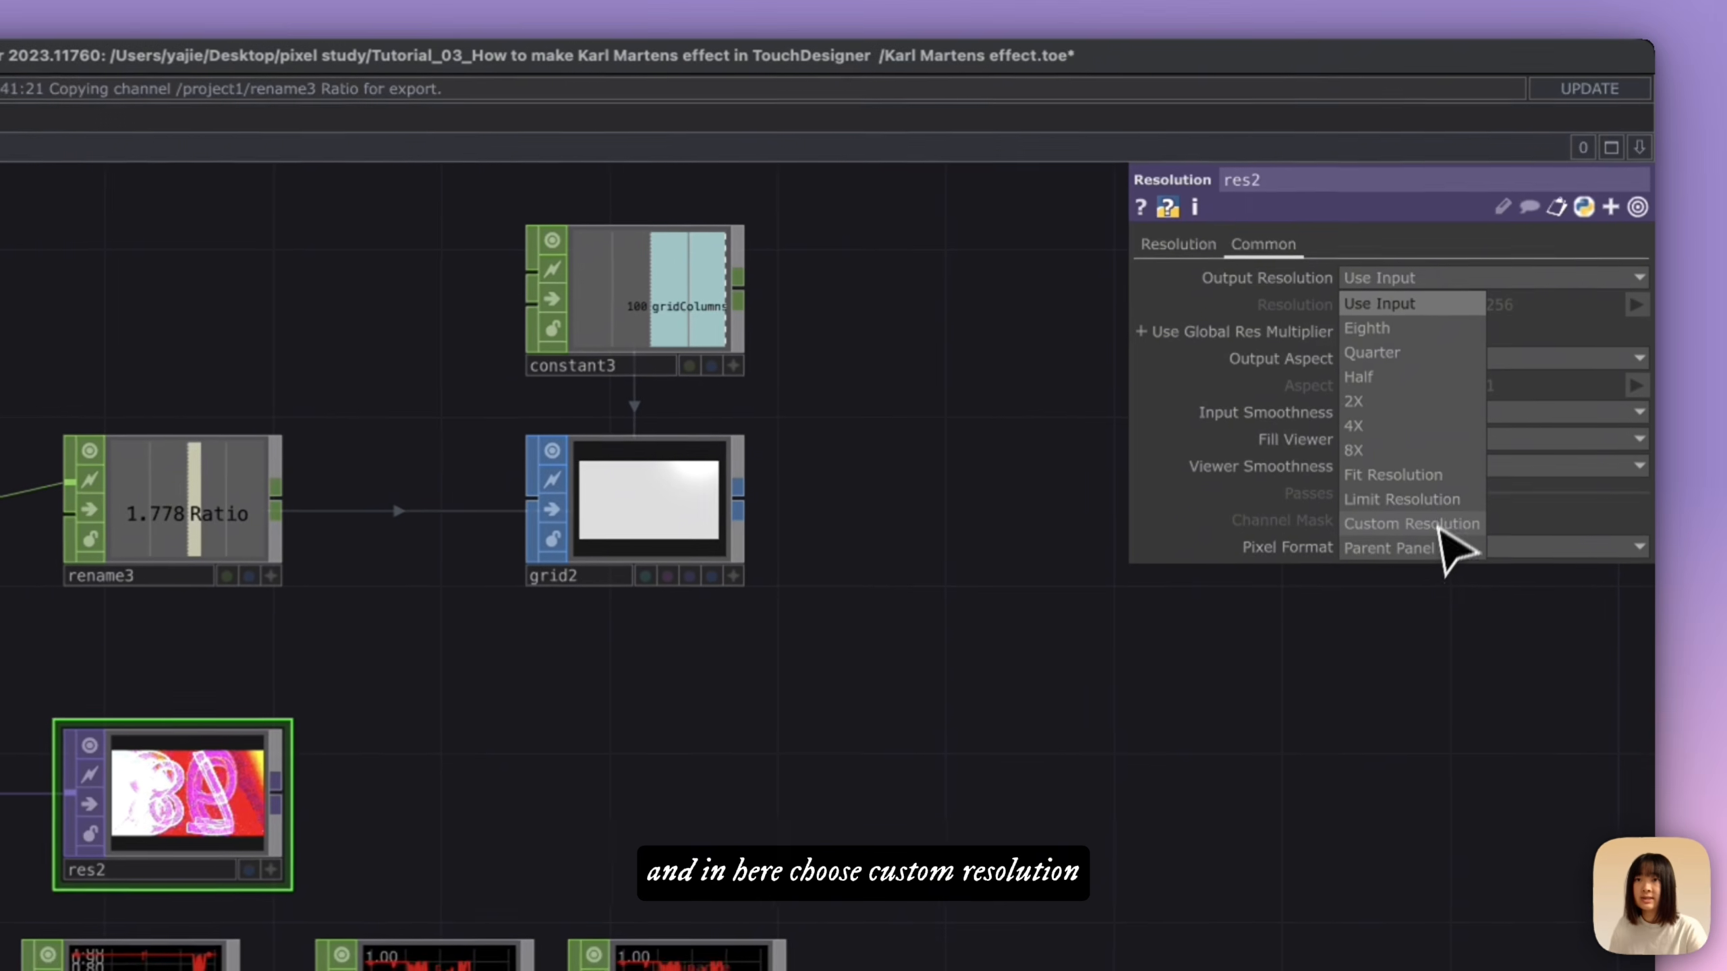
{"action": "left_click", "coordinate": [1408, 529]}
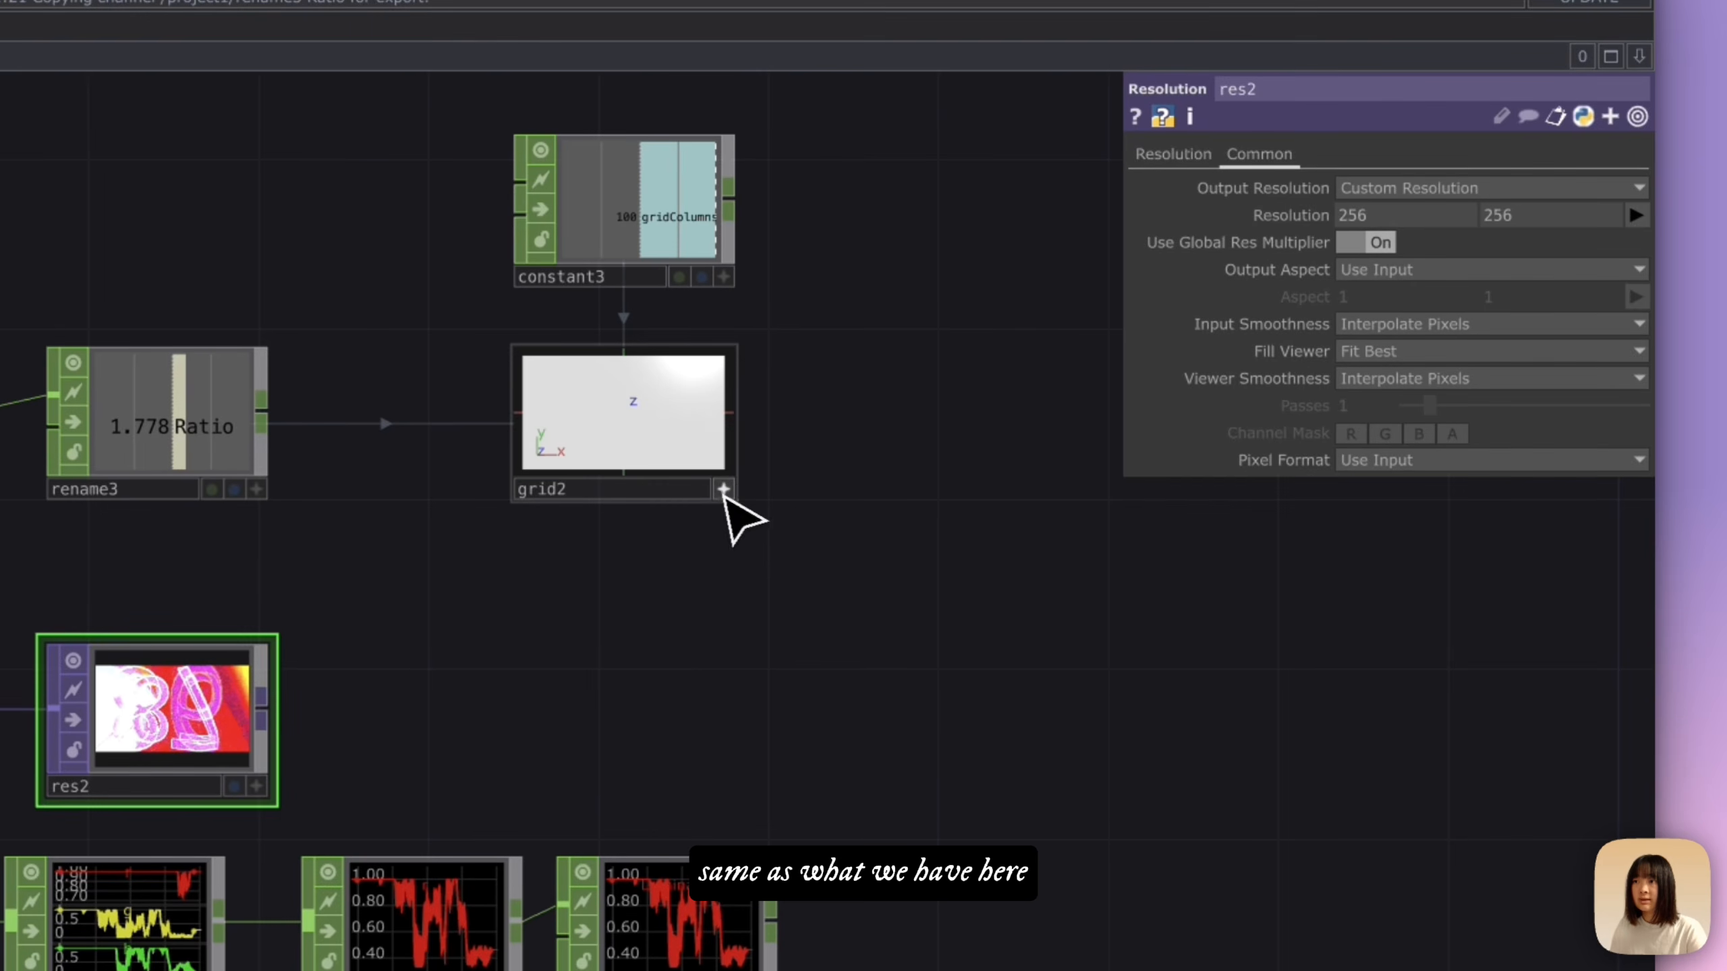
Step: Copy the grid's Columns expression, op('constant3')['gridColumns'], into the Resolution node's width
{"action": "left_click", "coordinate": [1002, 361]}
{"action": "left_click", "coordinate": [1319, 488]}
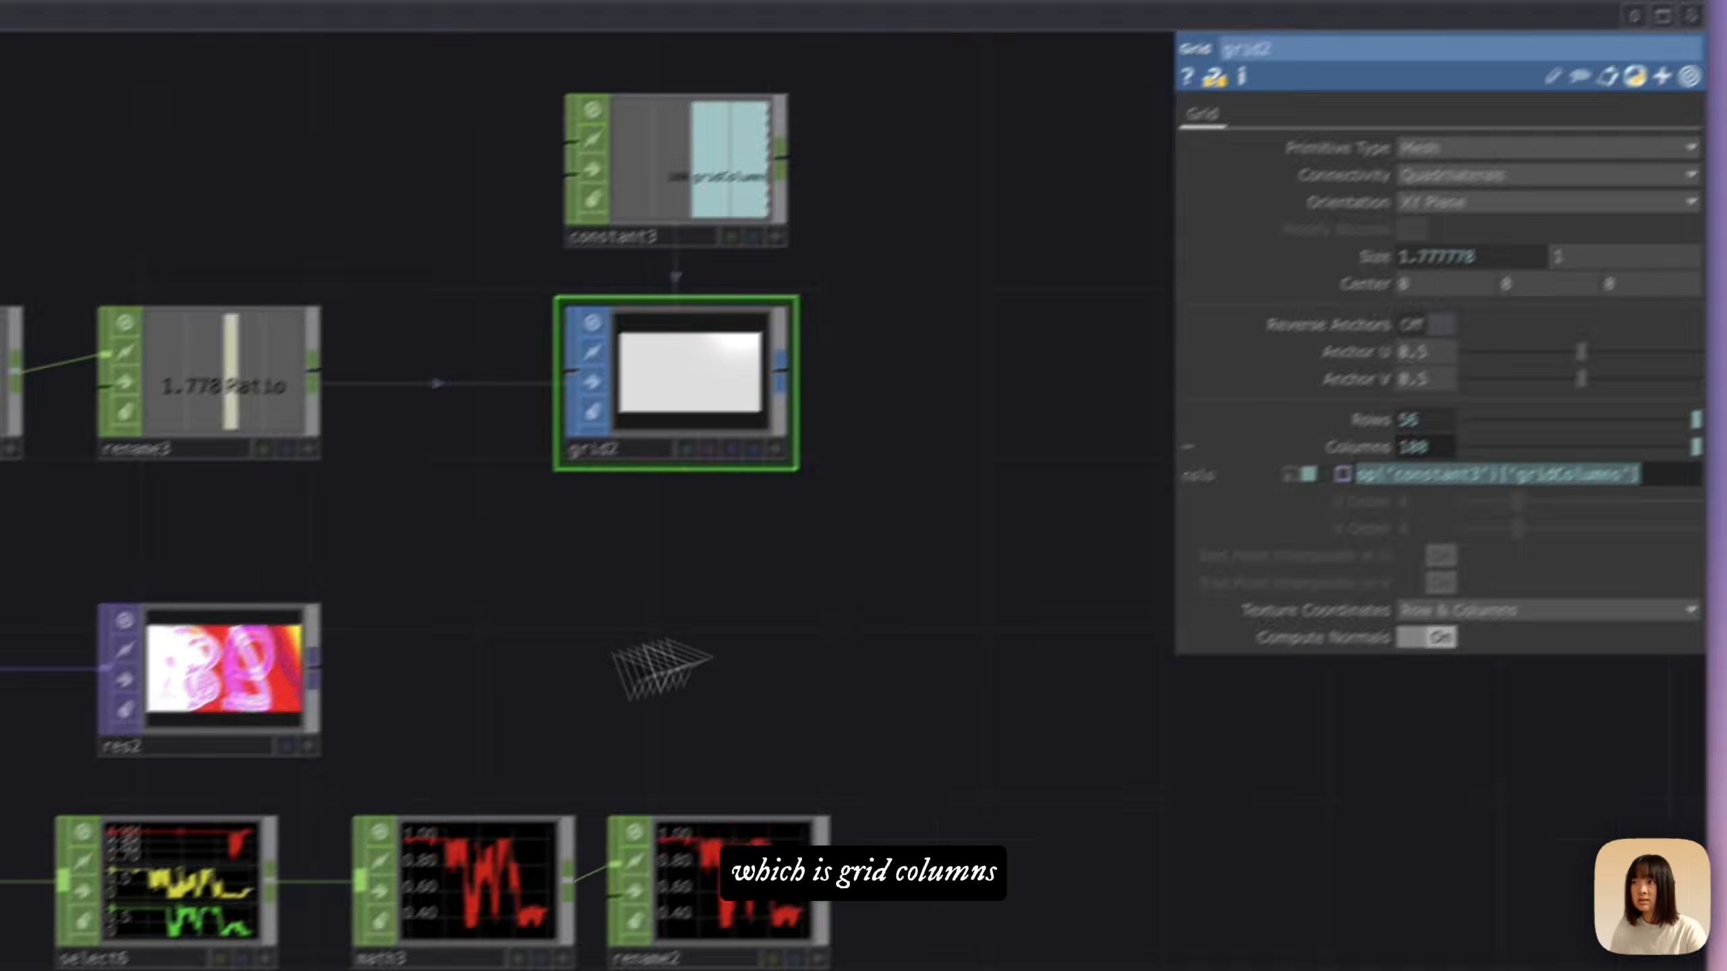
{"action": "left_click", "coordinate": [225, 711]}
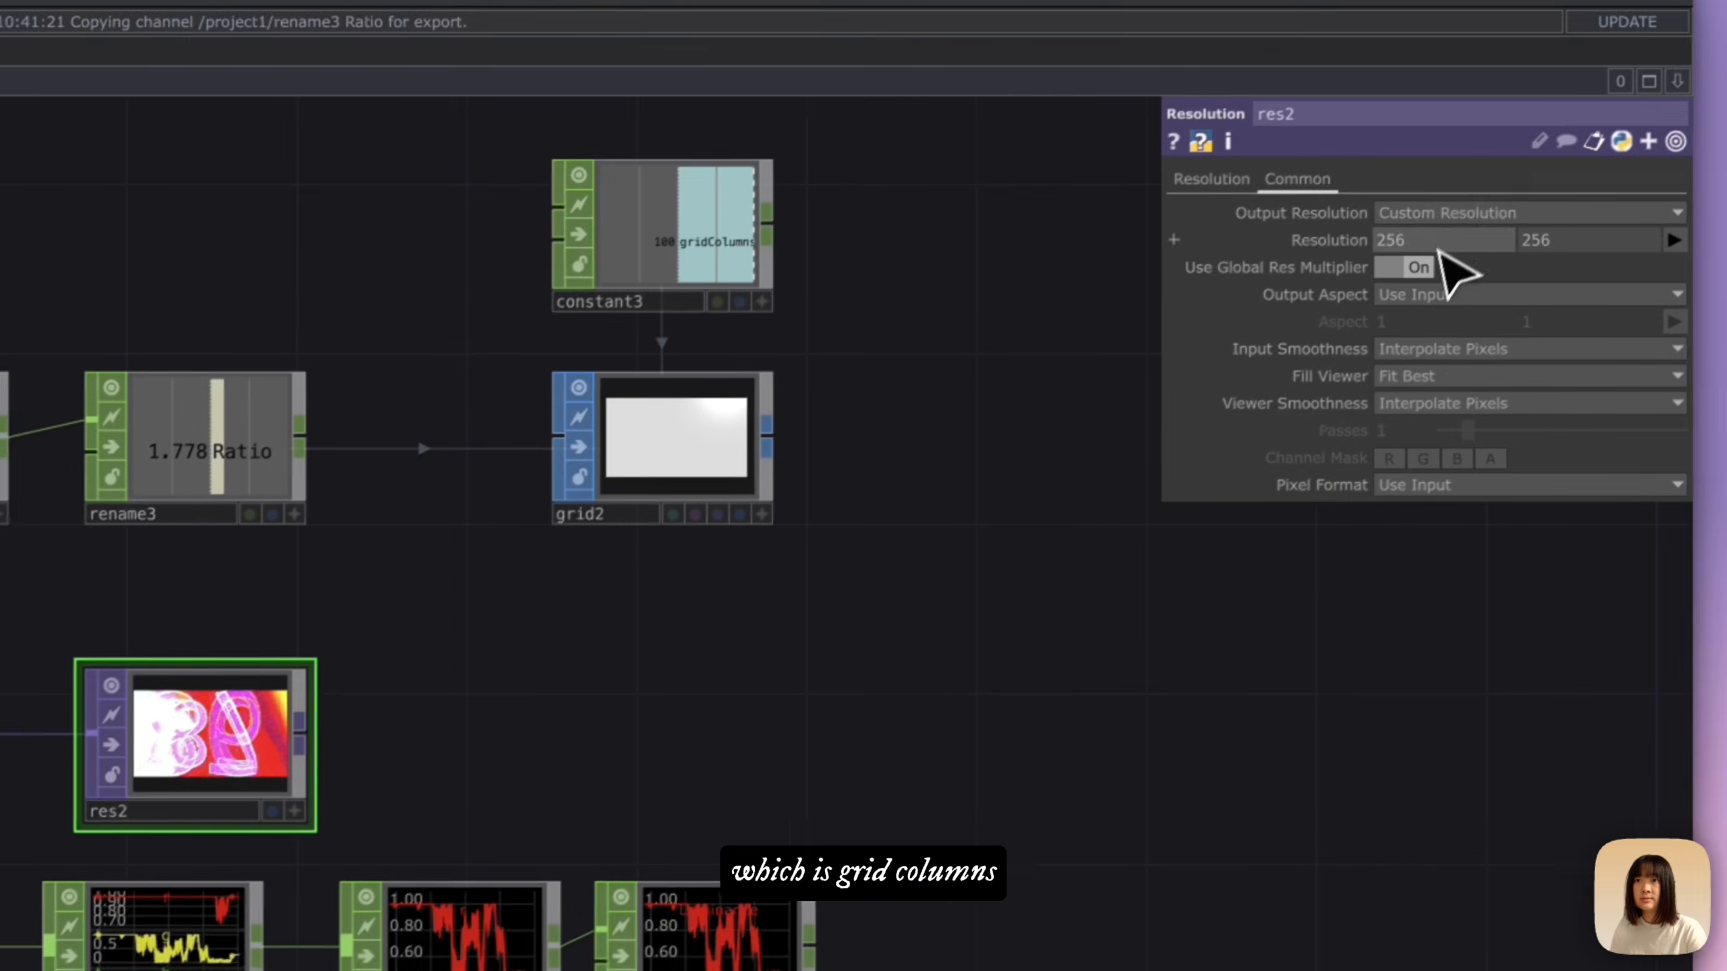
{"action": "left_click", "coordinate": [1438, 248]}
{"action": "type", "text": "op('constant3')['gridColumns']"}
Step: Copy the grid's Rows expression, gridColumns divided by Ratio, into the Resolution node's height
{"action": "left_click", "coordinate": [975, 460]}
{"action": "left_click", "coordinate": [612, 538]}
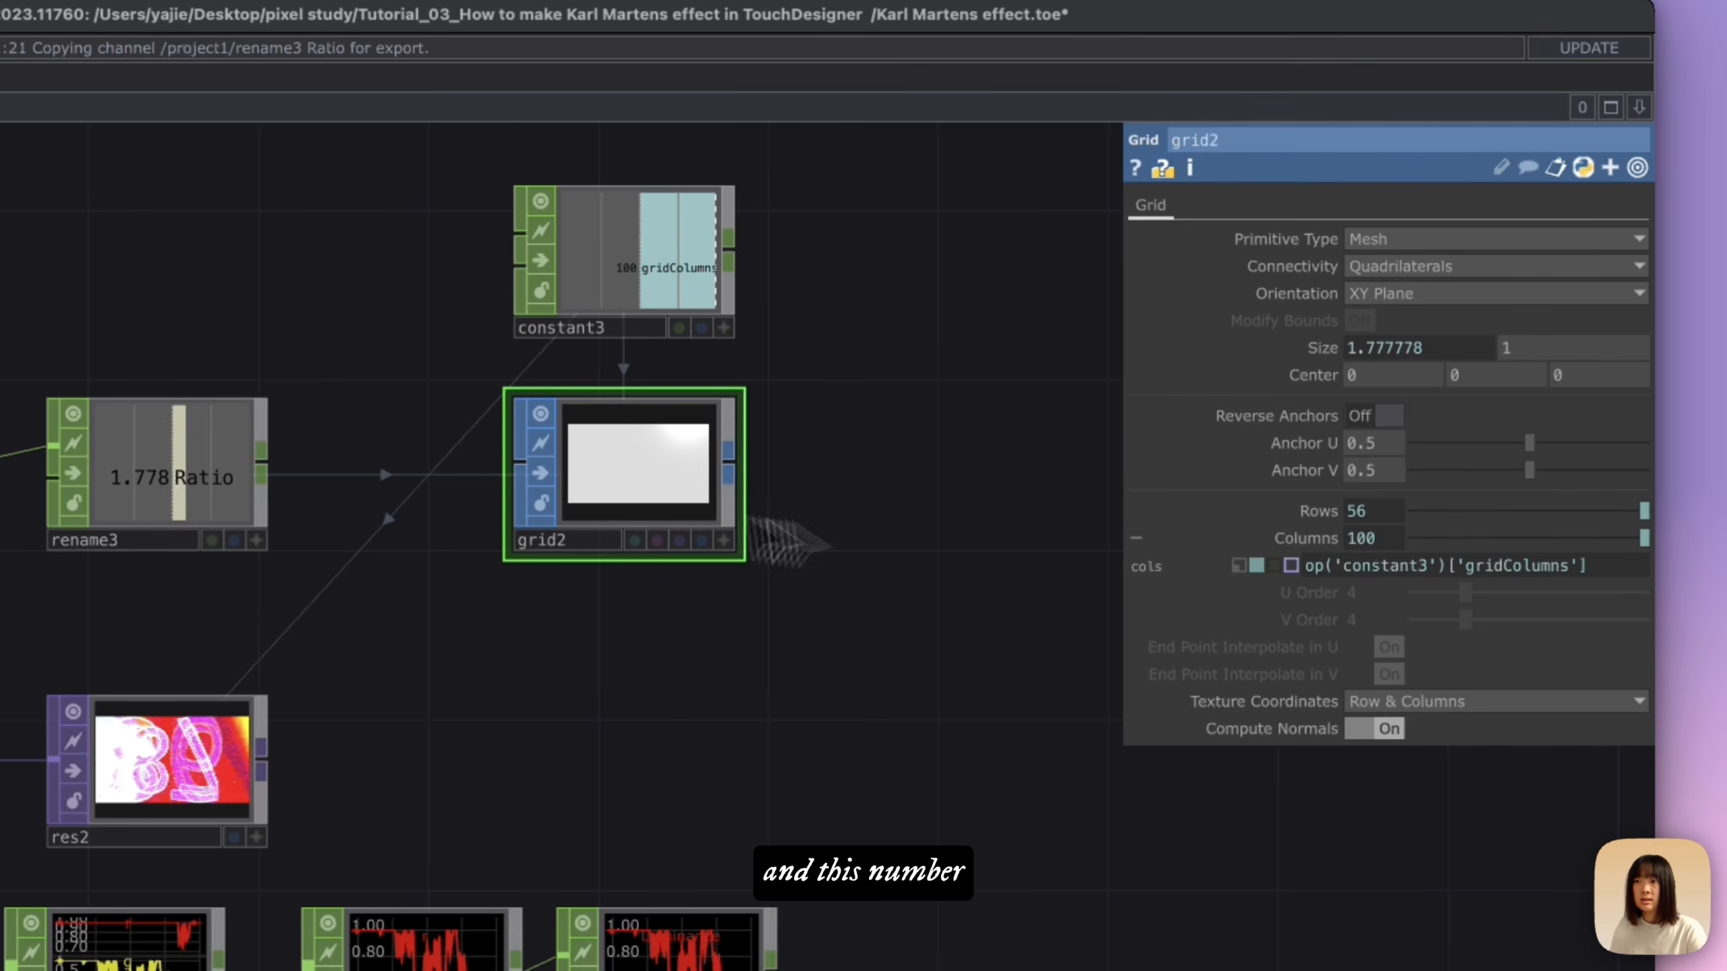
{"action": "left_click", "coordinate": [1308, 510]}
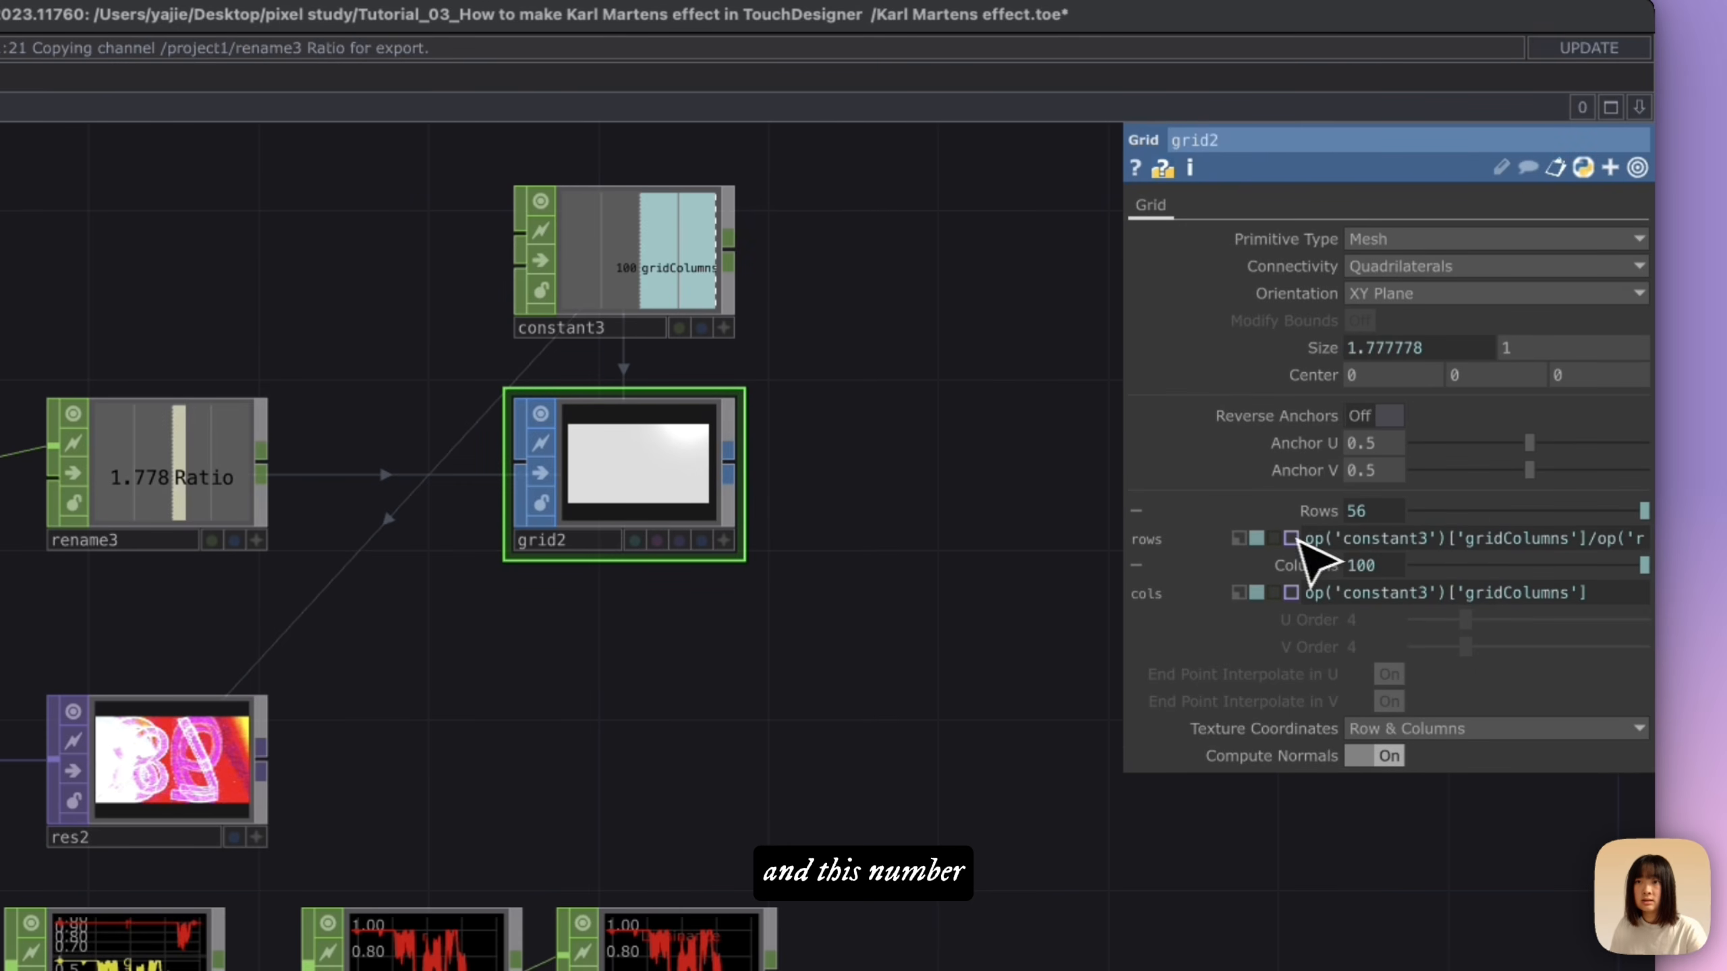
{"action": "left_click_drag", "start_coordinate": [1308, 539], "coordinate": [1661, 555]}
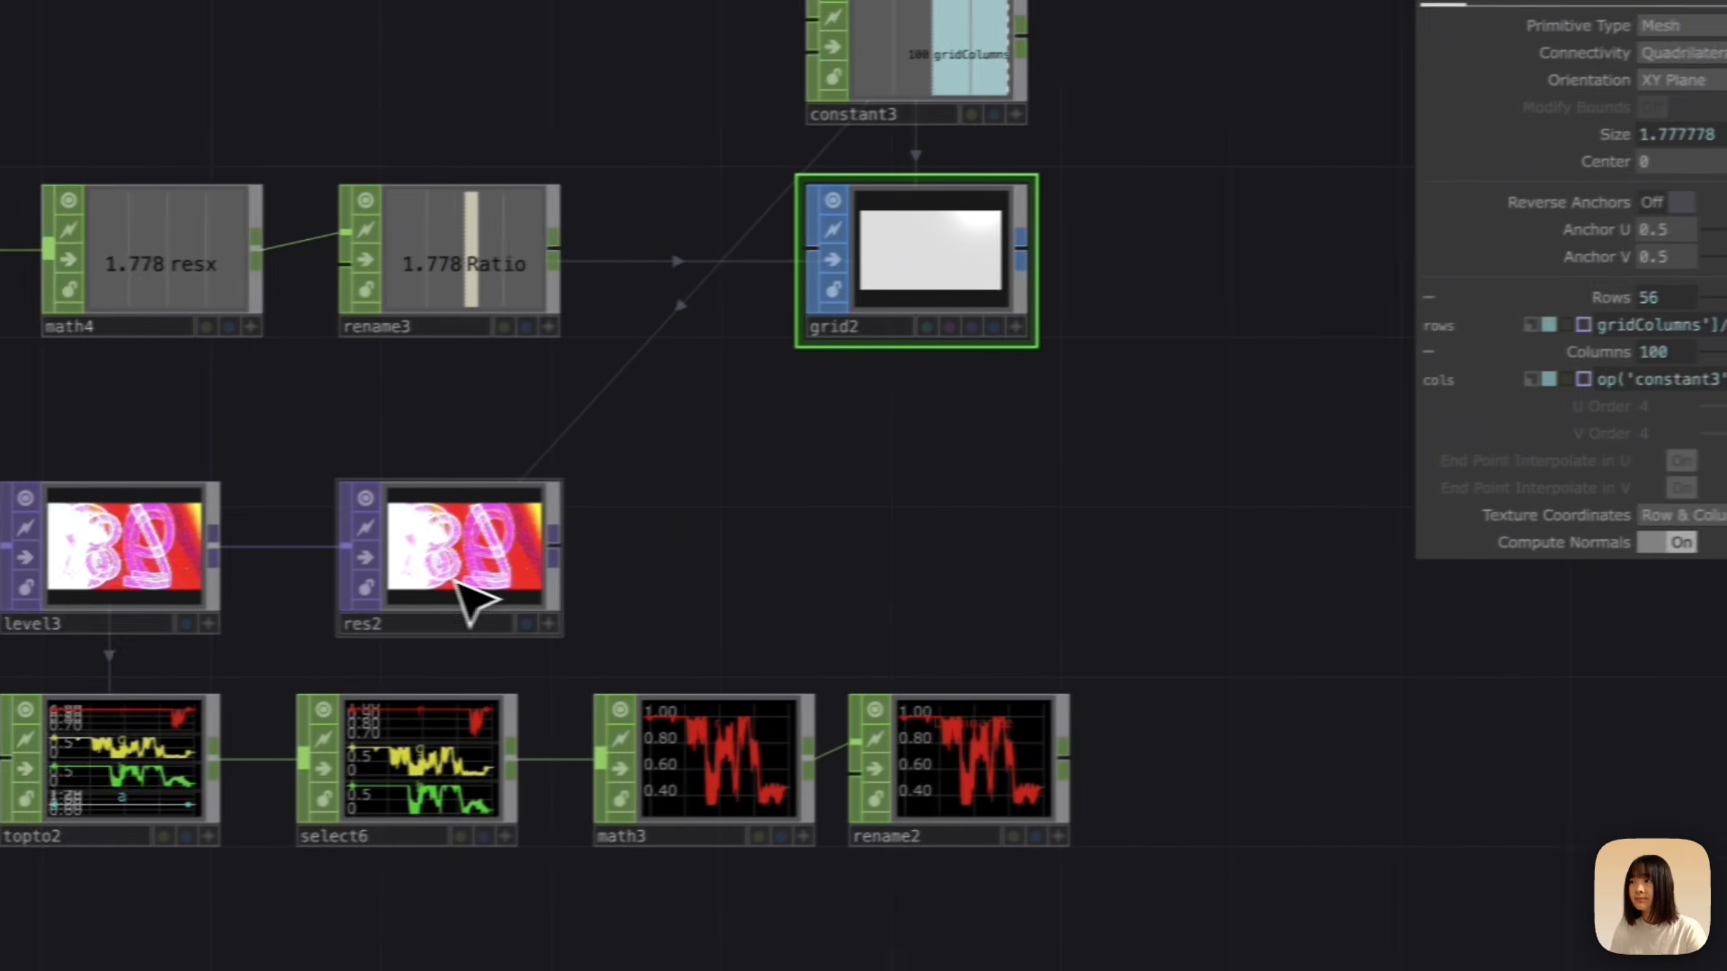
{"action": "left_click", "coordinate": [177, 813]}
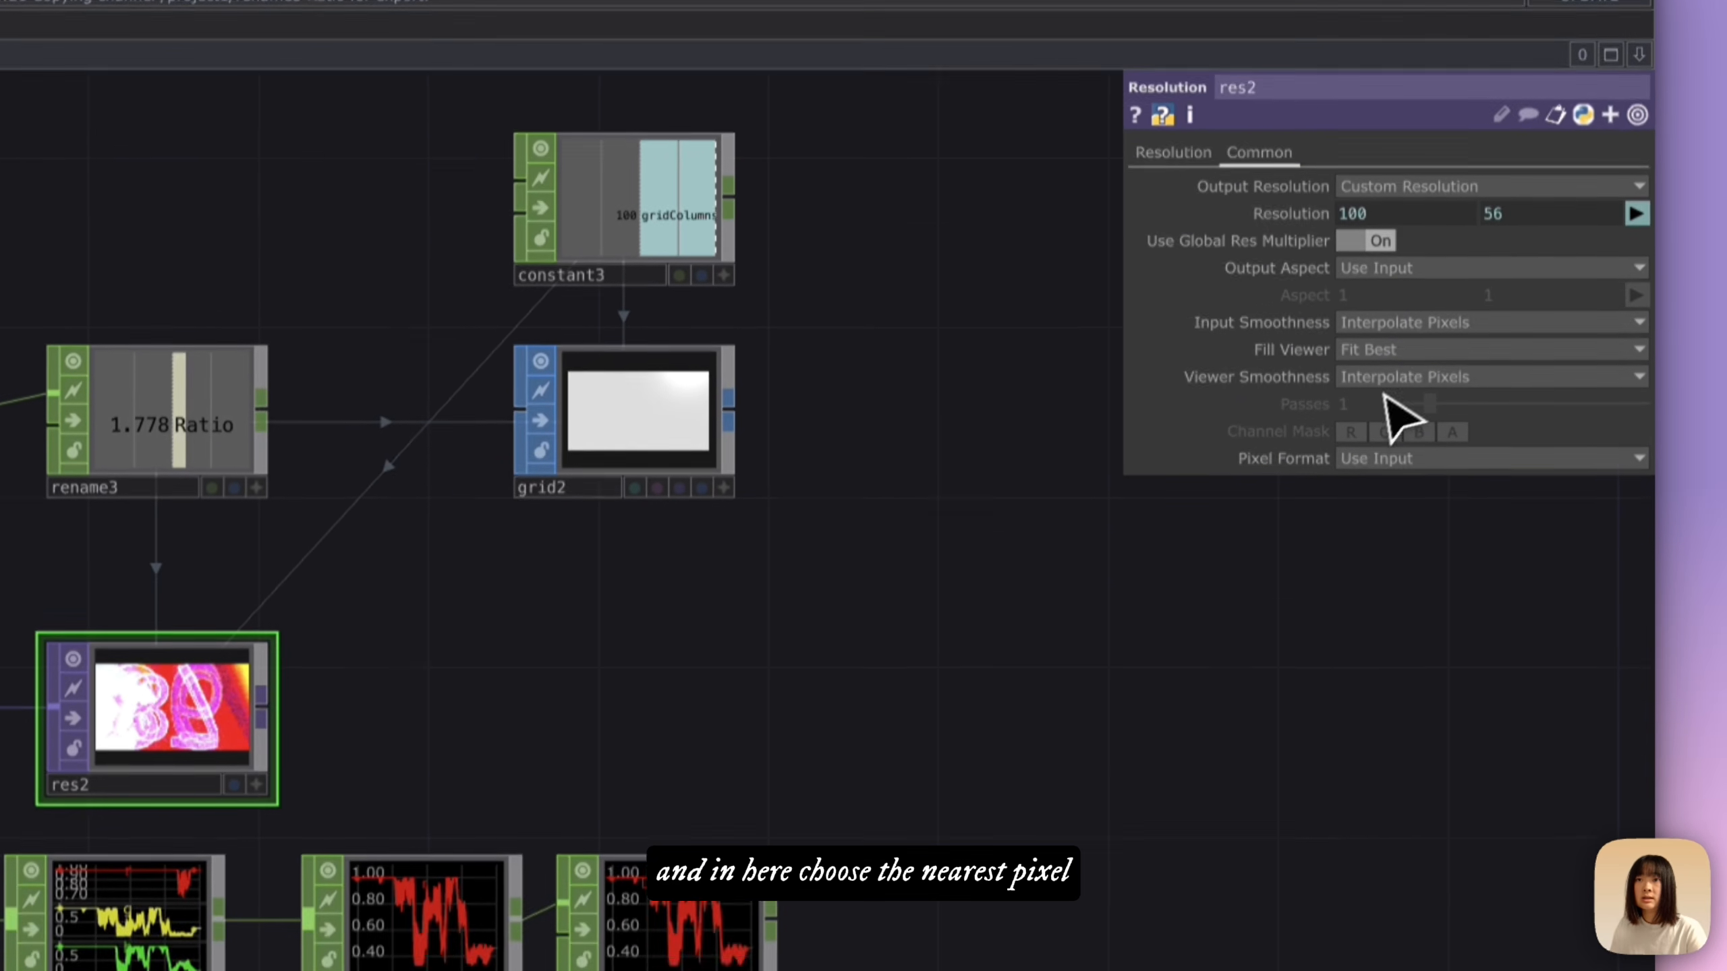
Step: Set both Input Smoothness and Viewer Smoothness of the Resolution node to Nearest Pixel
{"action": "left_click", "coordinate": [1432, 453]}
{"action": "left_click", "coordinate": [1417, 425]}
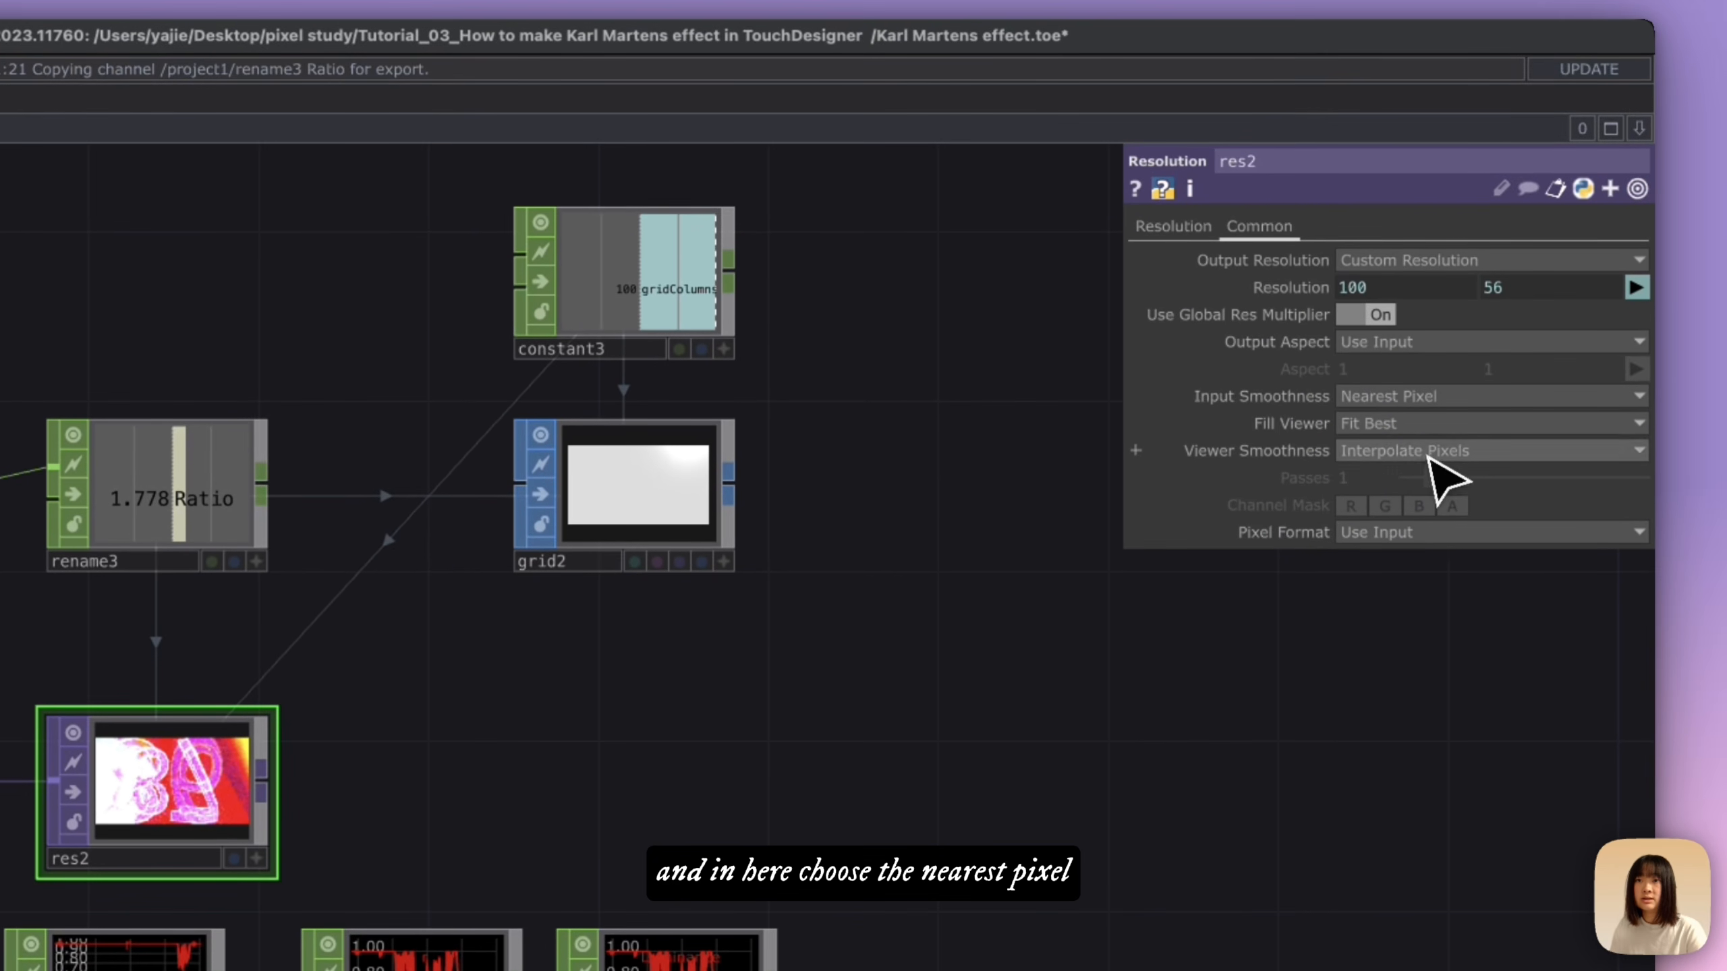
{"action": "left_click", "coordinate": [1431, 456]}
{"action": "left_click", "coordinate": [1422, 507]}
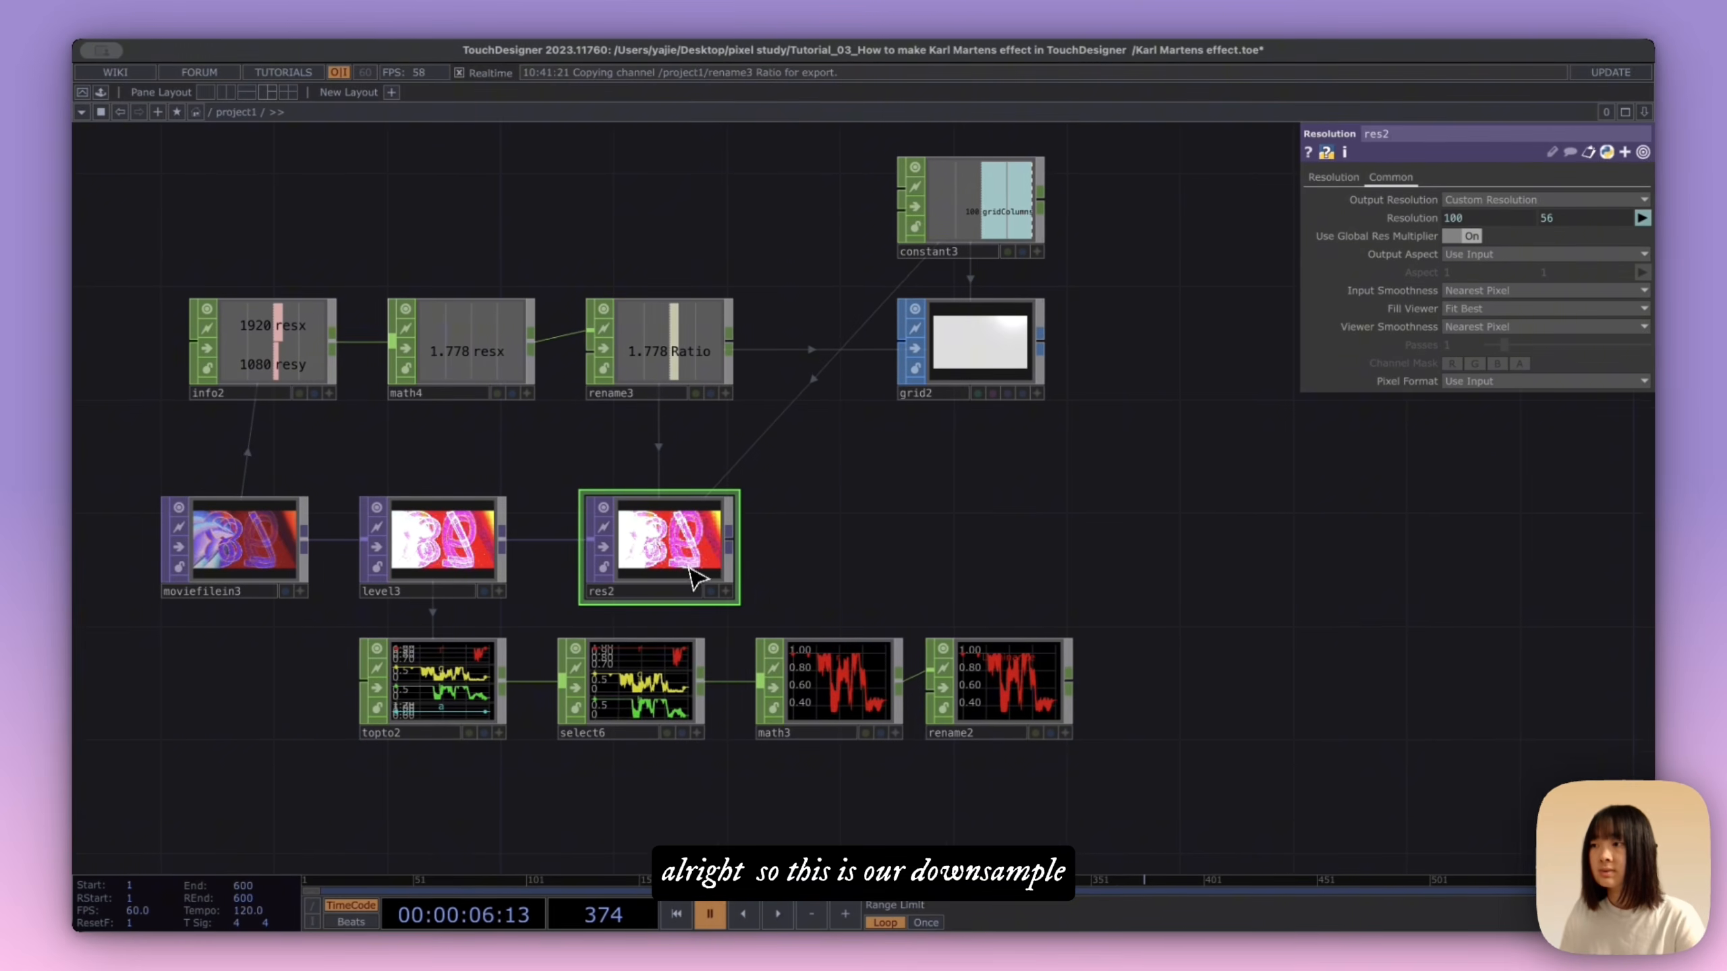
Step: Rename the Resolution node to downsample
{"action": "left_click", "coordinate": [683, 589]}
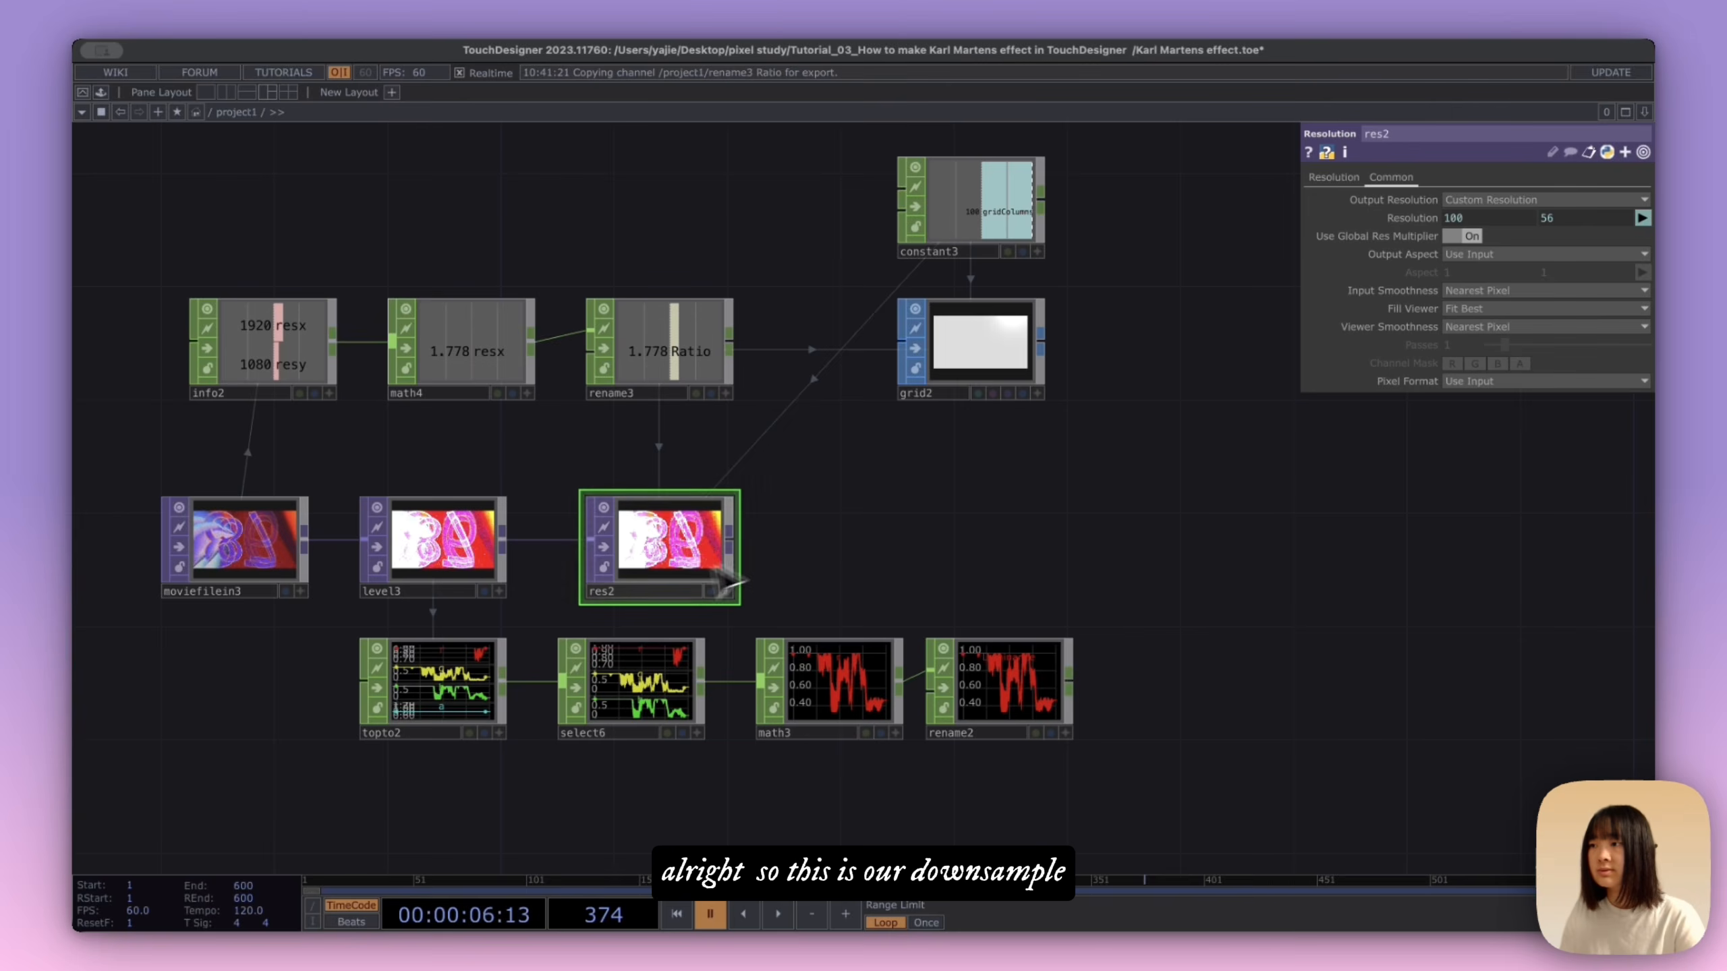
{"action": "type", "text": "downsample"}
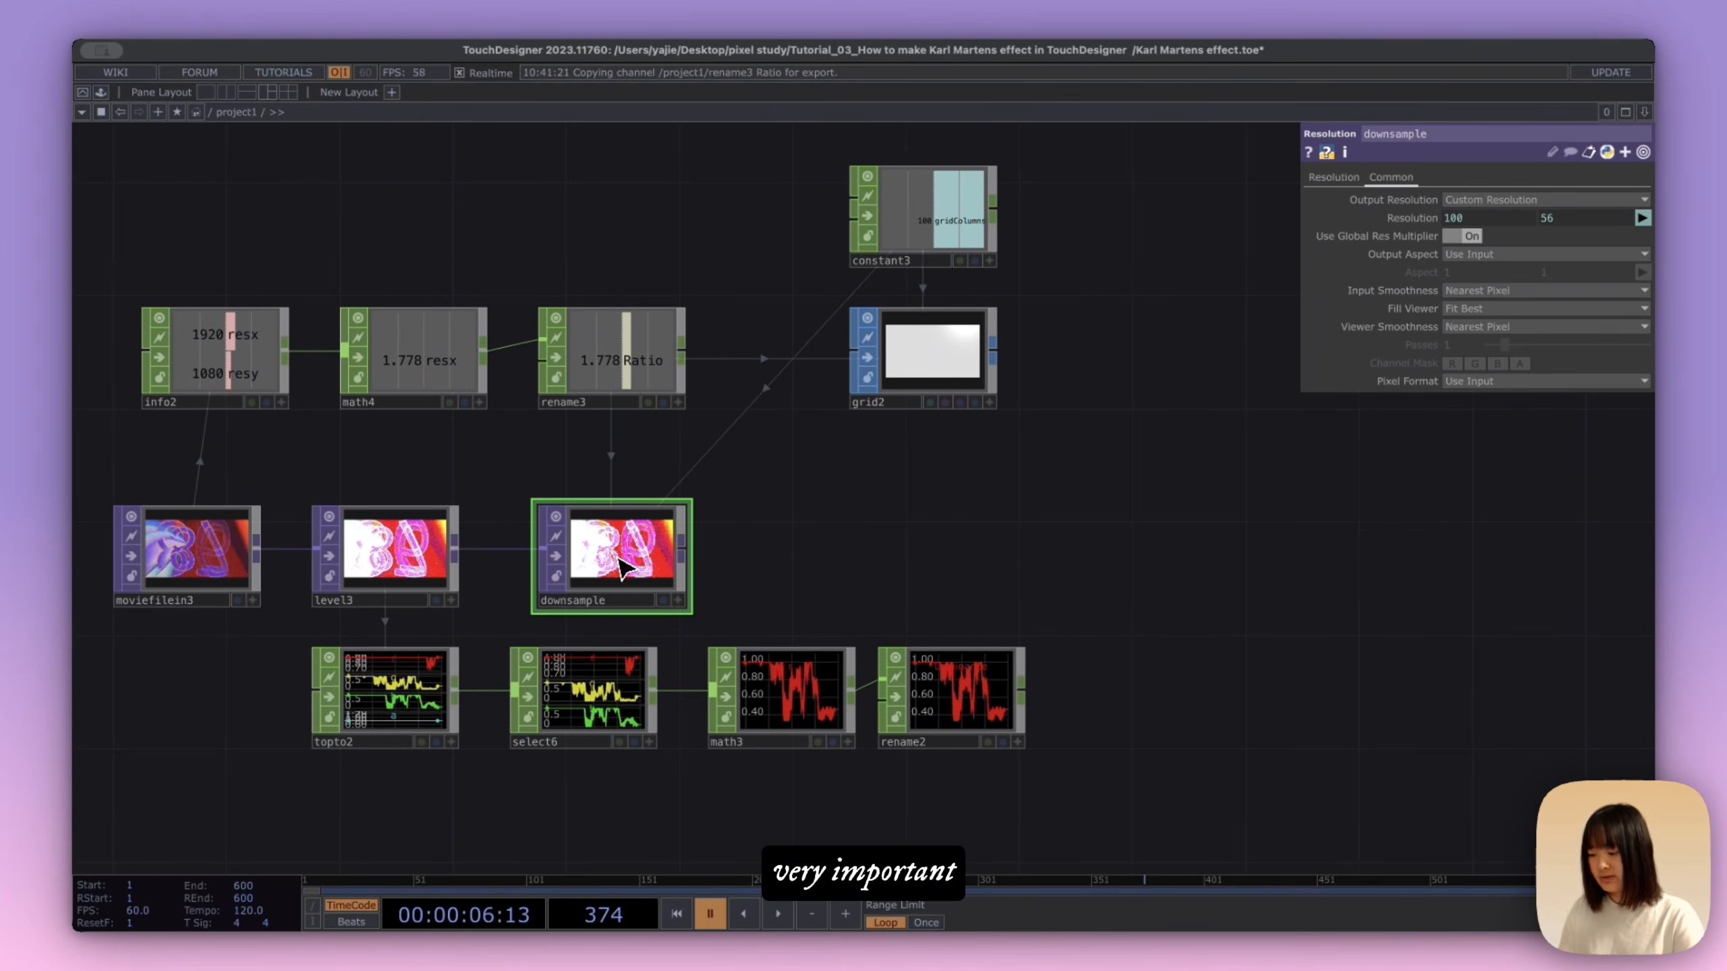
Step: Color the downsample, grid2 and rename3 nodes red to mark them as important
{"action": "mouse_move", "coordinate": [82, 858]}
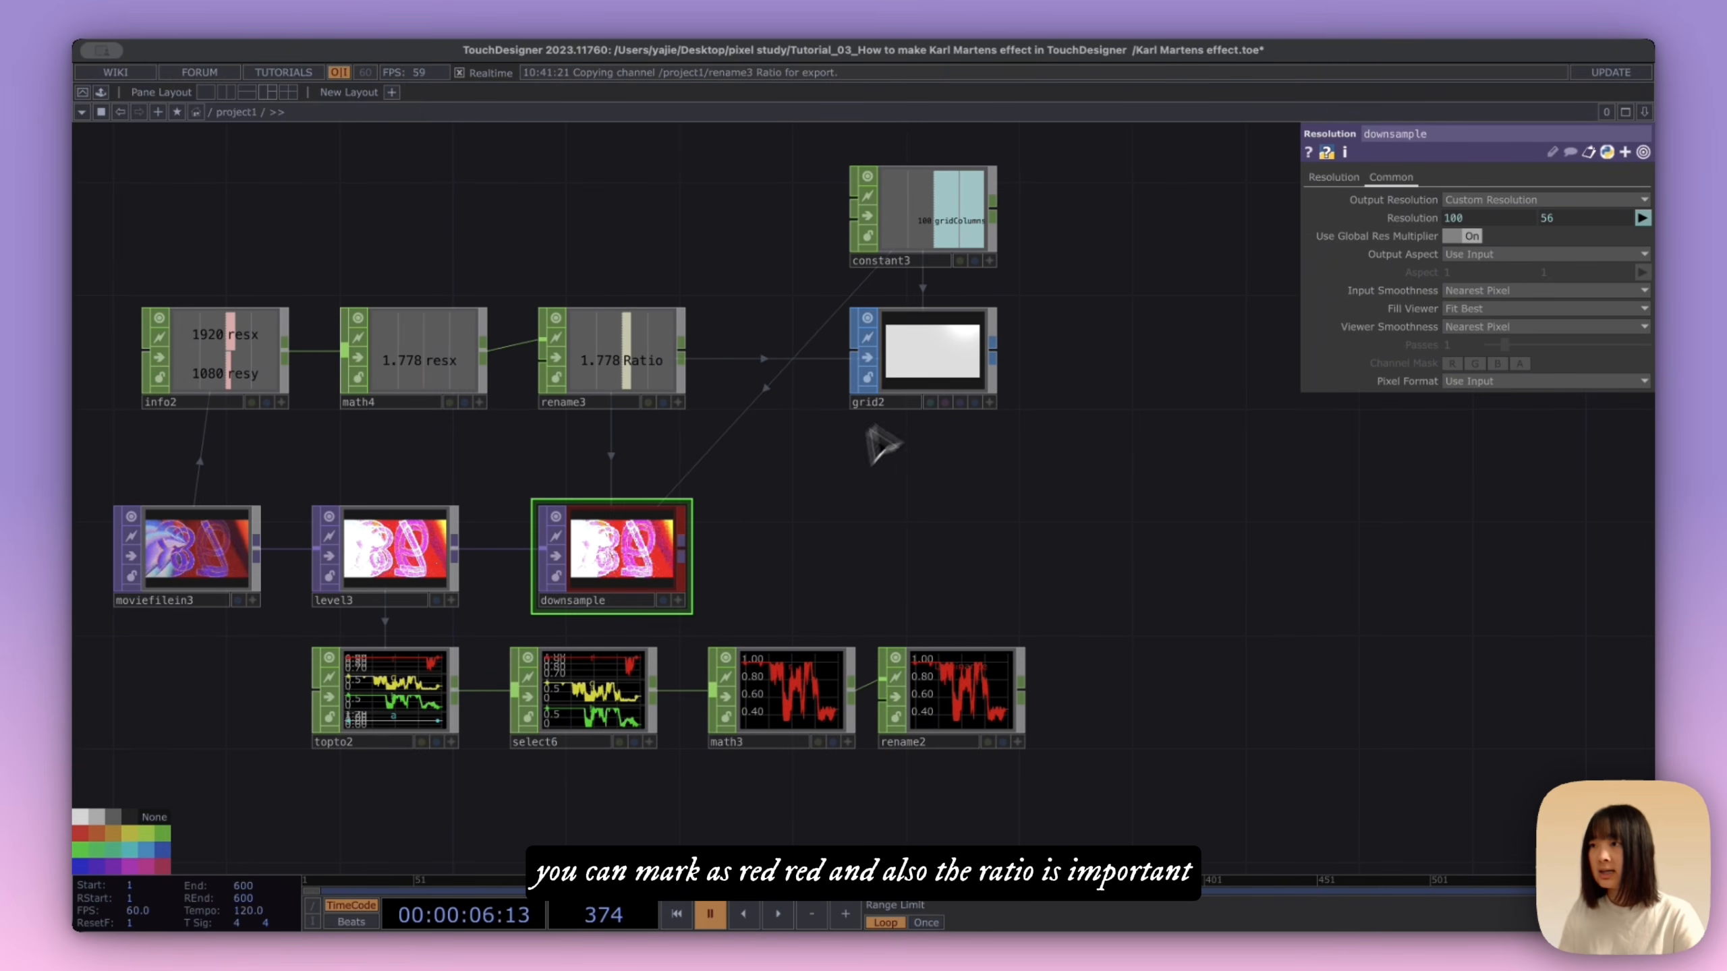
{"action": "left_click", "coordinate": [897, 381]}
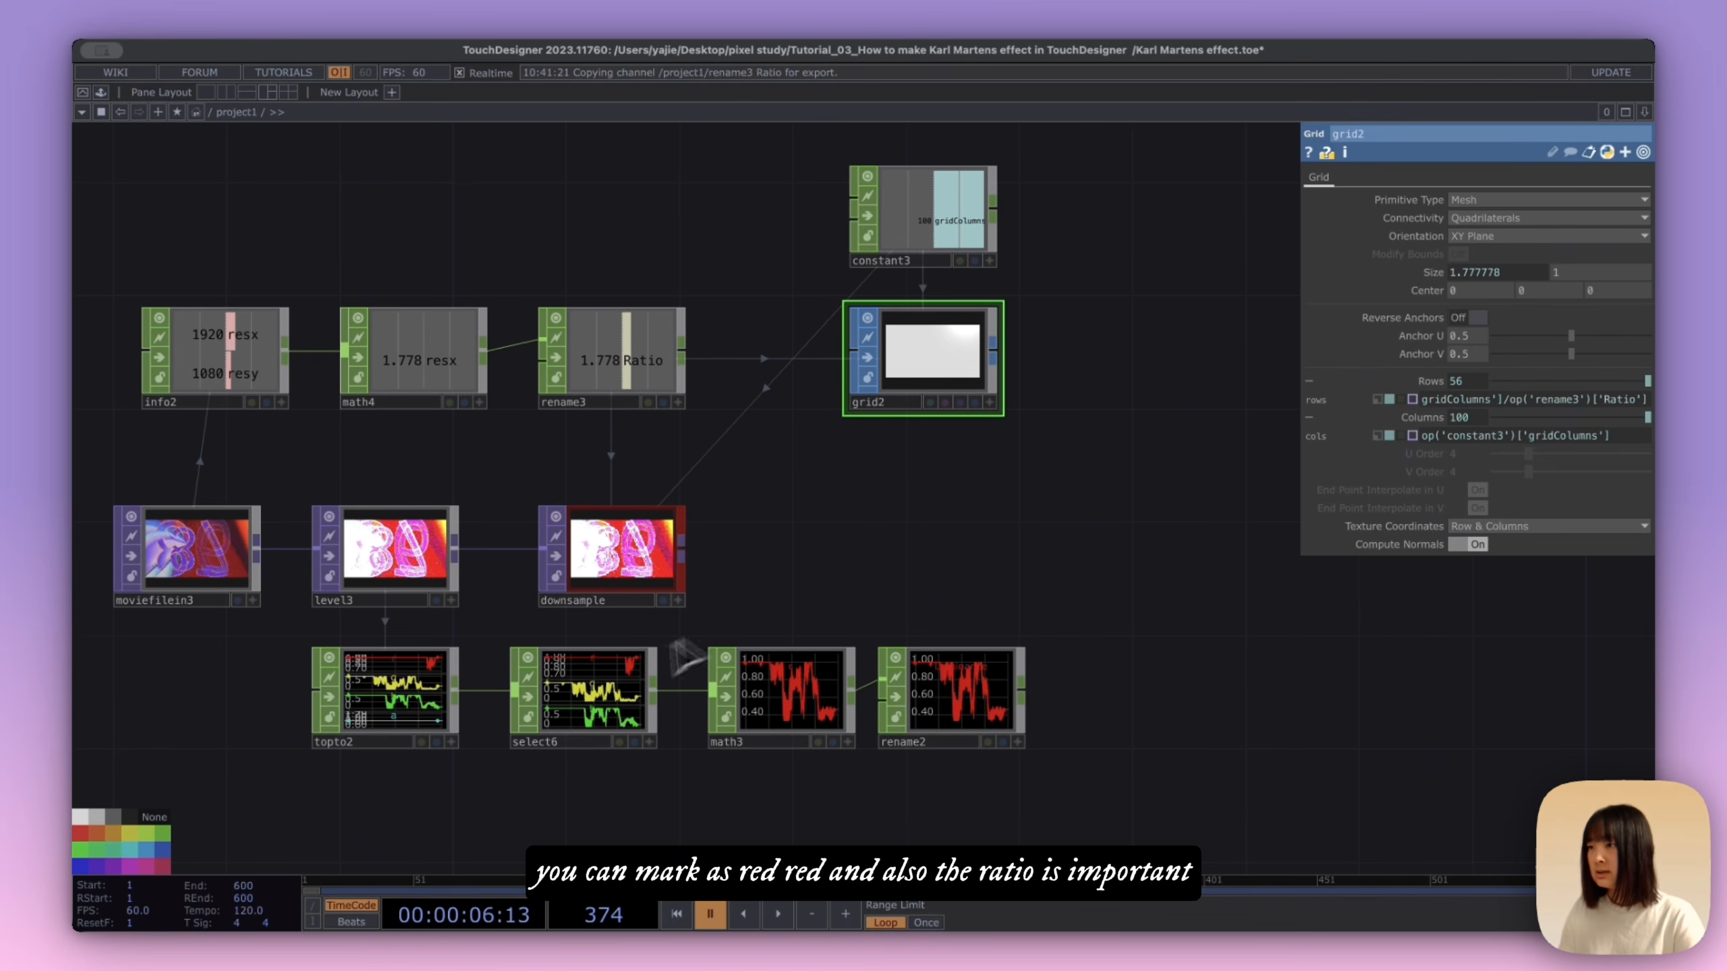
{"action": "left_click", "coordinate": [590, 390]}
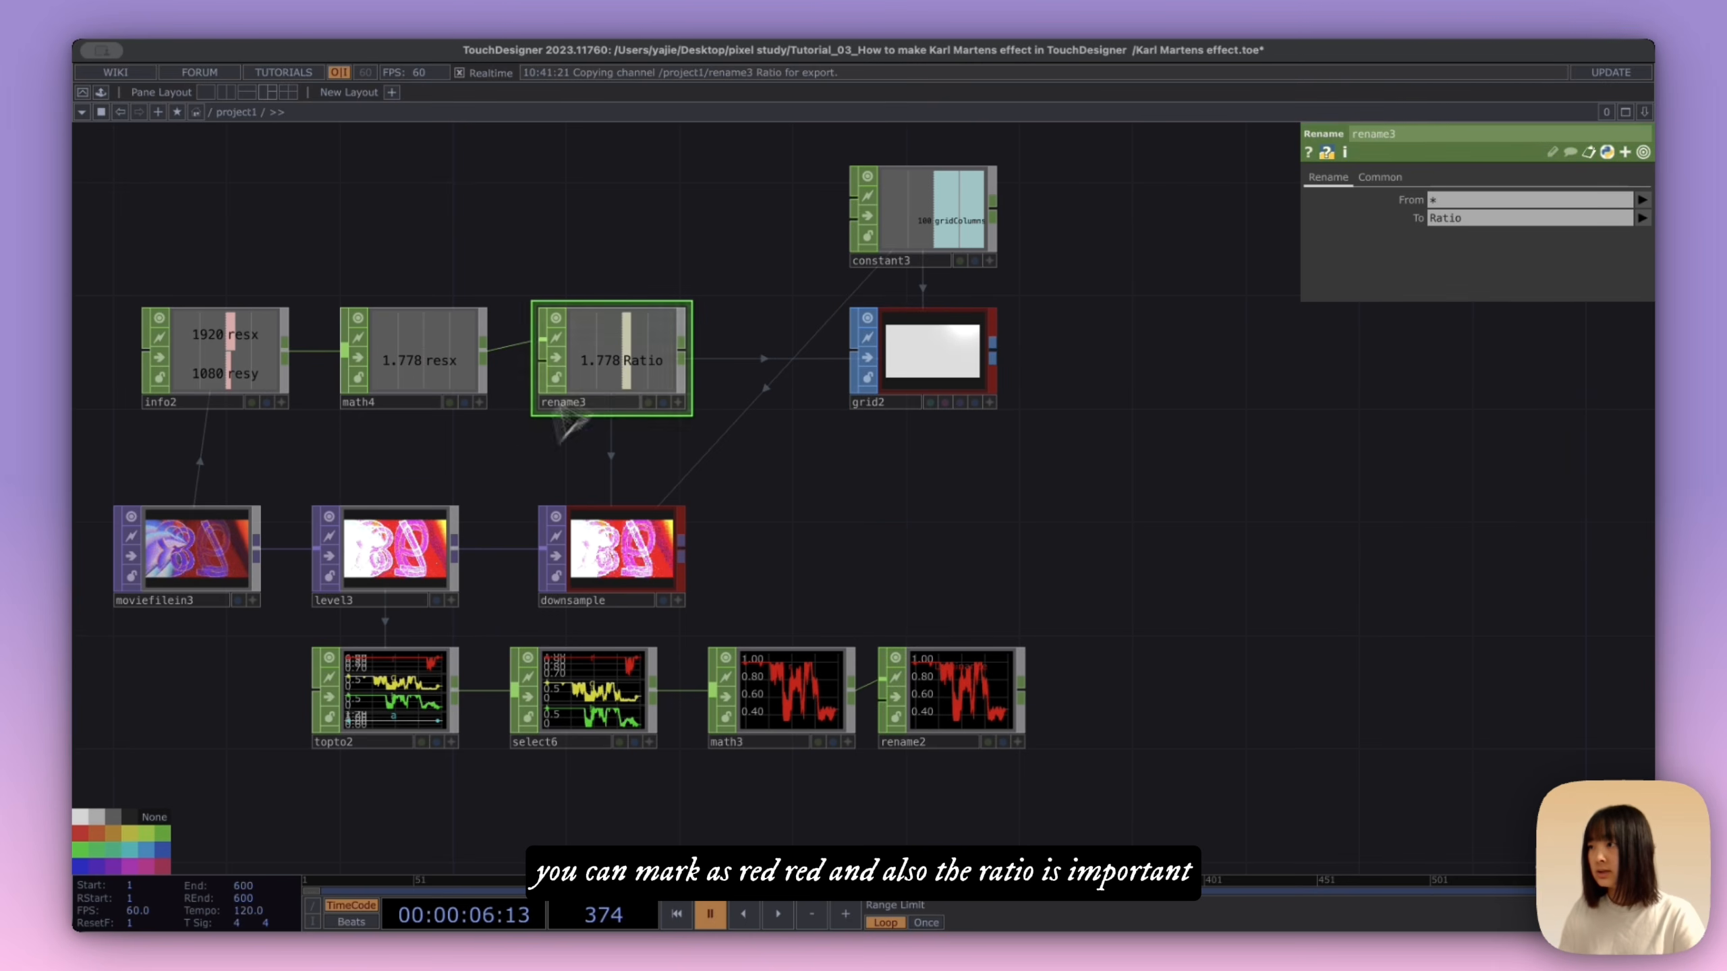
Step: Place a standalone Rectangle SOP in the empty area beside the grid
{"action": "left_click_drag", "start_coordinate": [935, 530], "coordinate": [873, 533]}
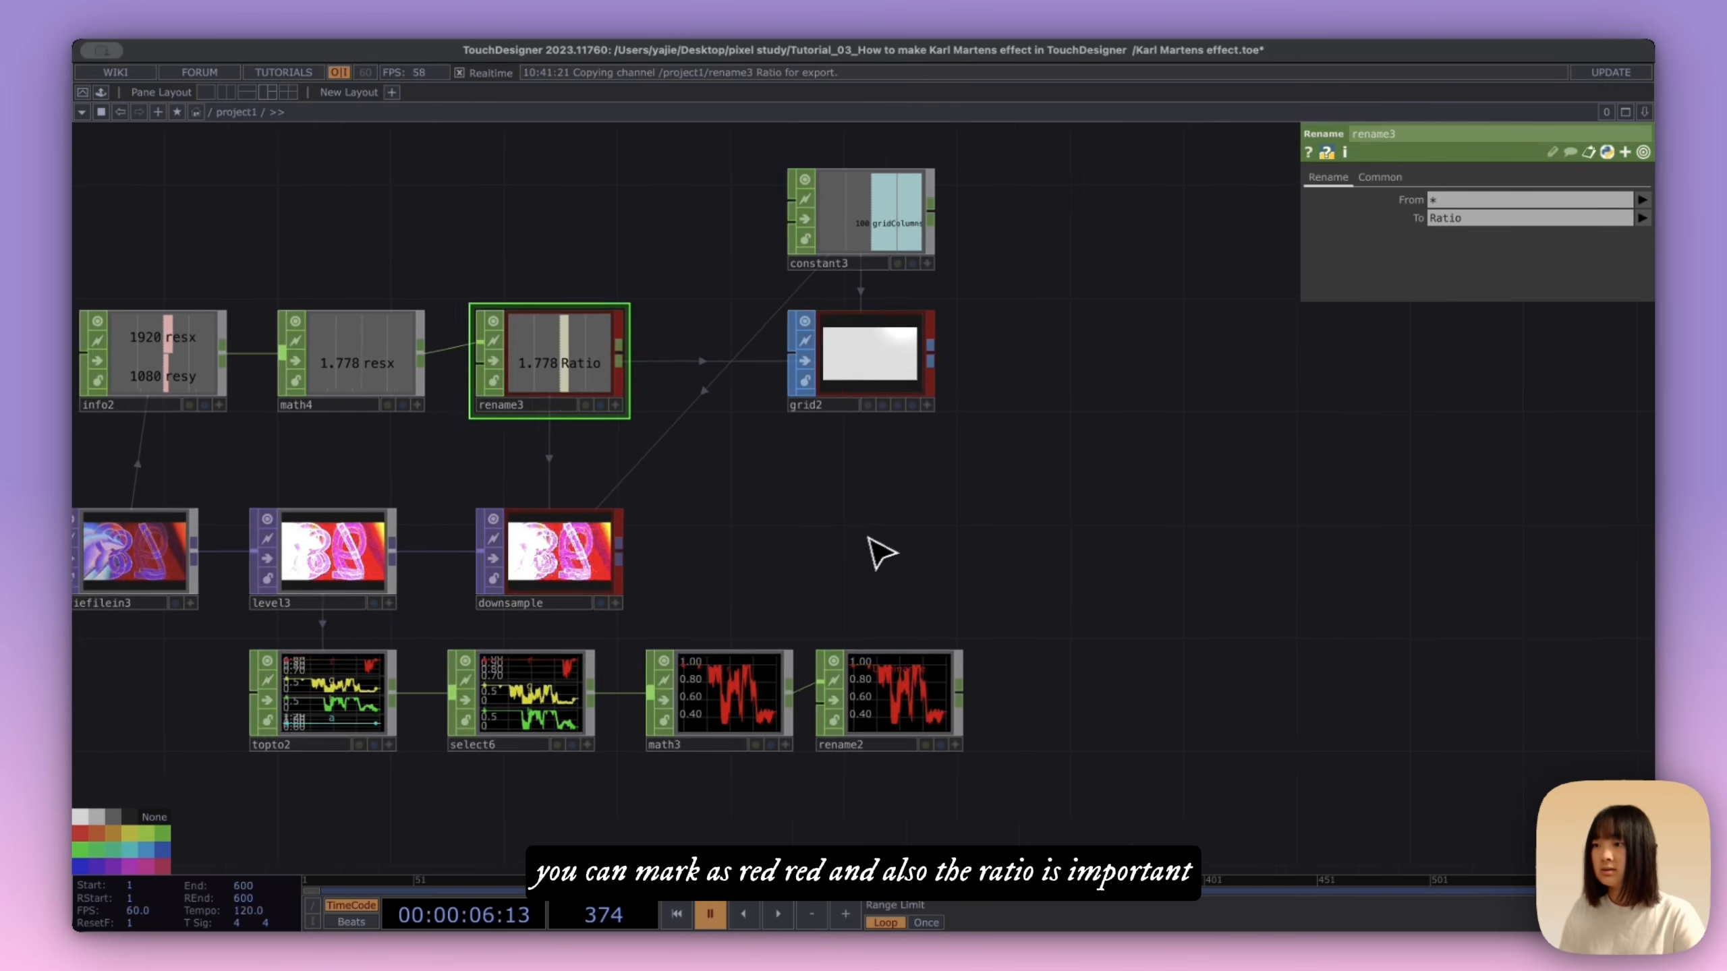
{"action": "scroll", "coordinate": [872, 536], "scroll_direction": "down", "scroll_amount": 3}
{"action": "left_click_drag", "start_coordinate": [560, 473], "coordinate": [624, 483]}
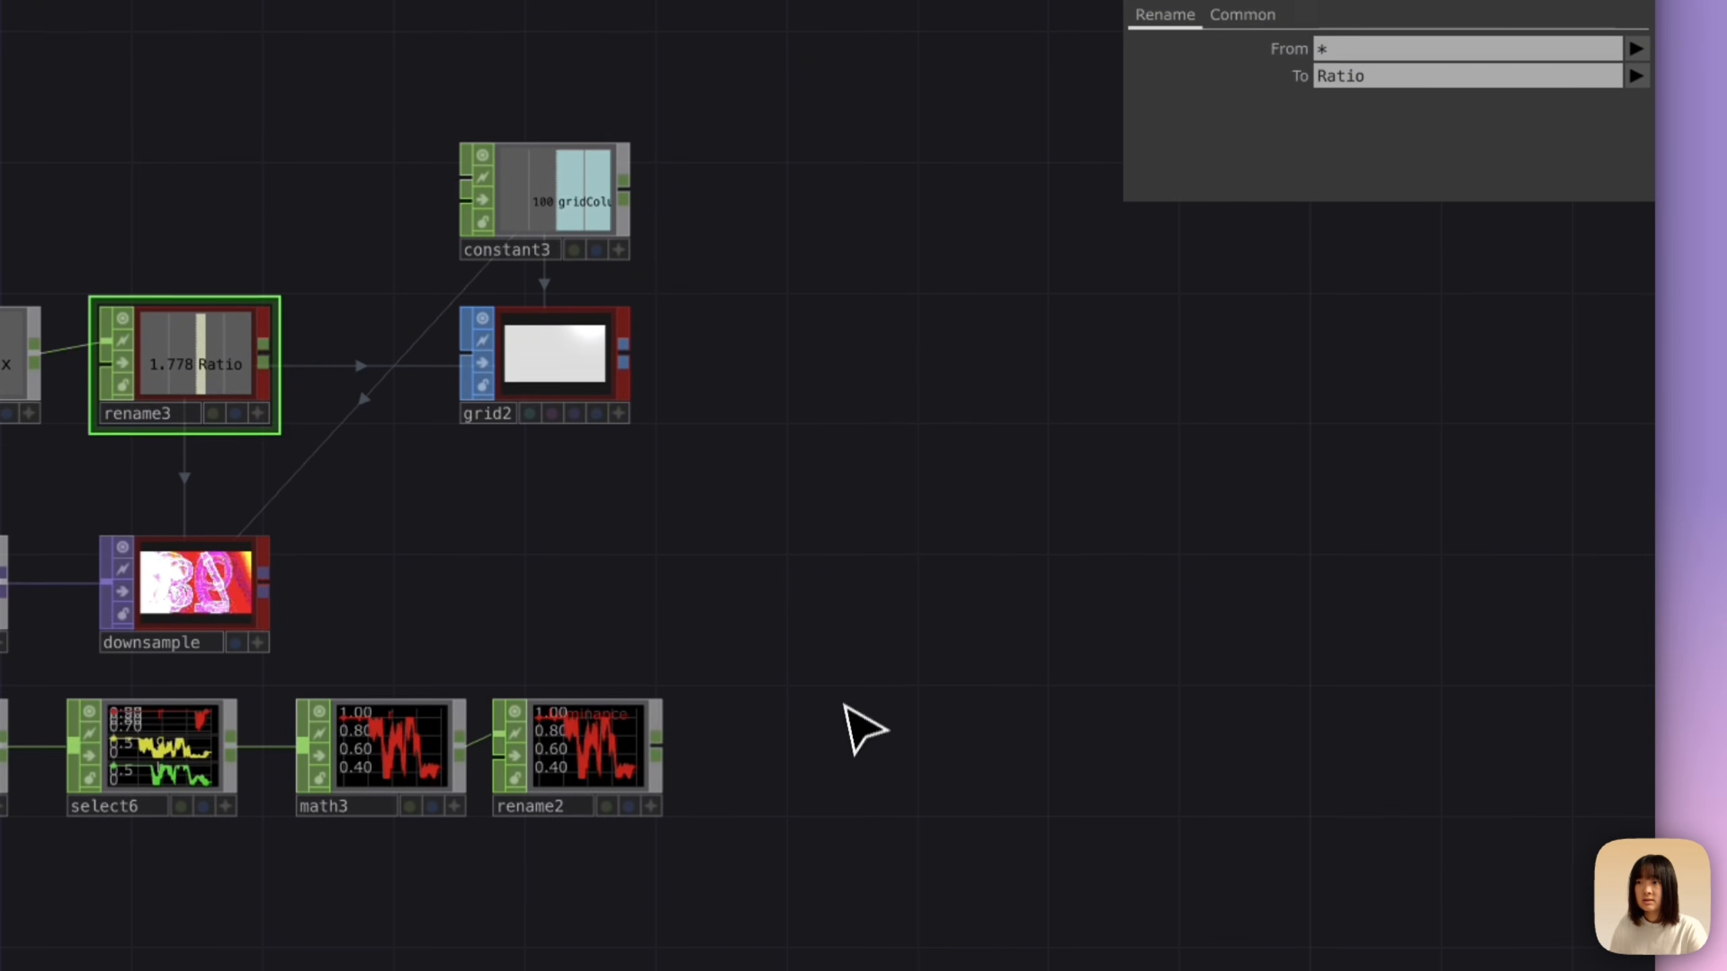
{"action": "key", "text": "ctrl+v"}
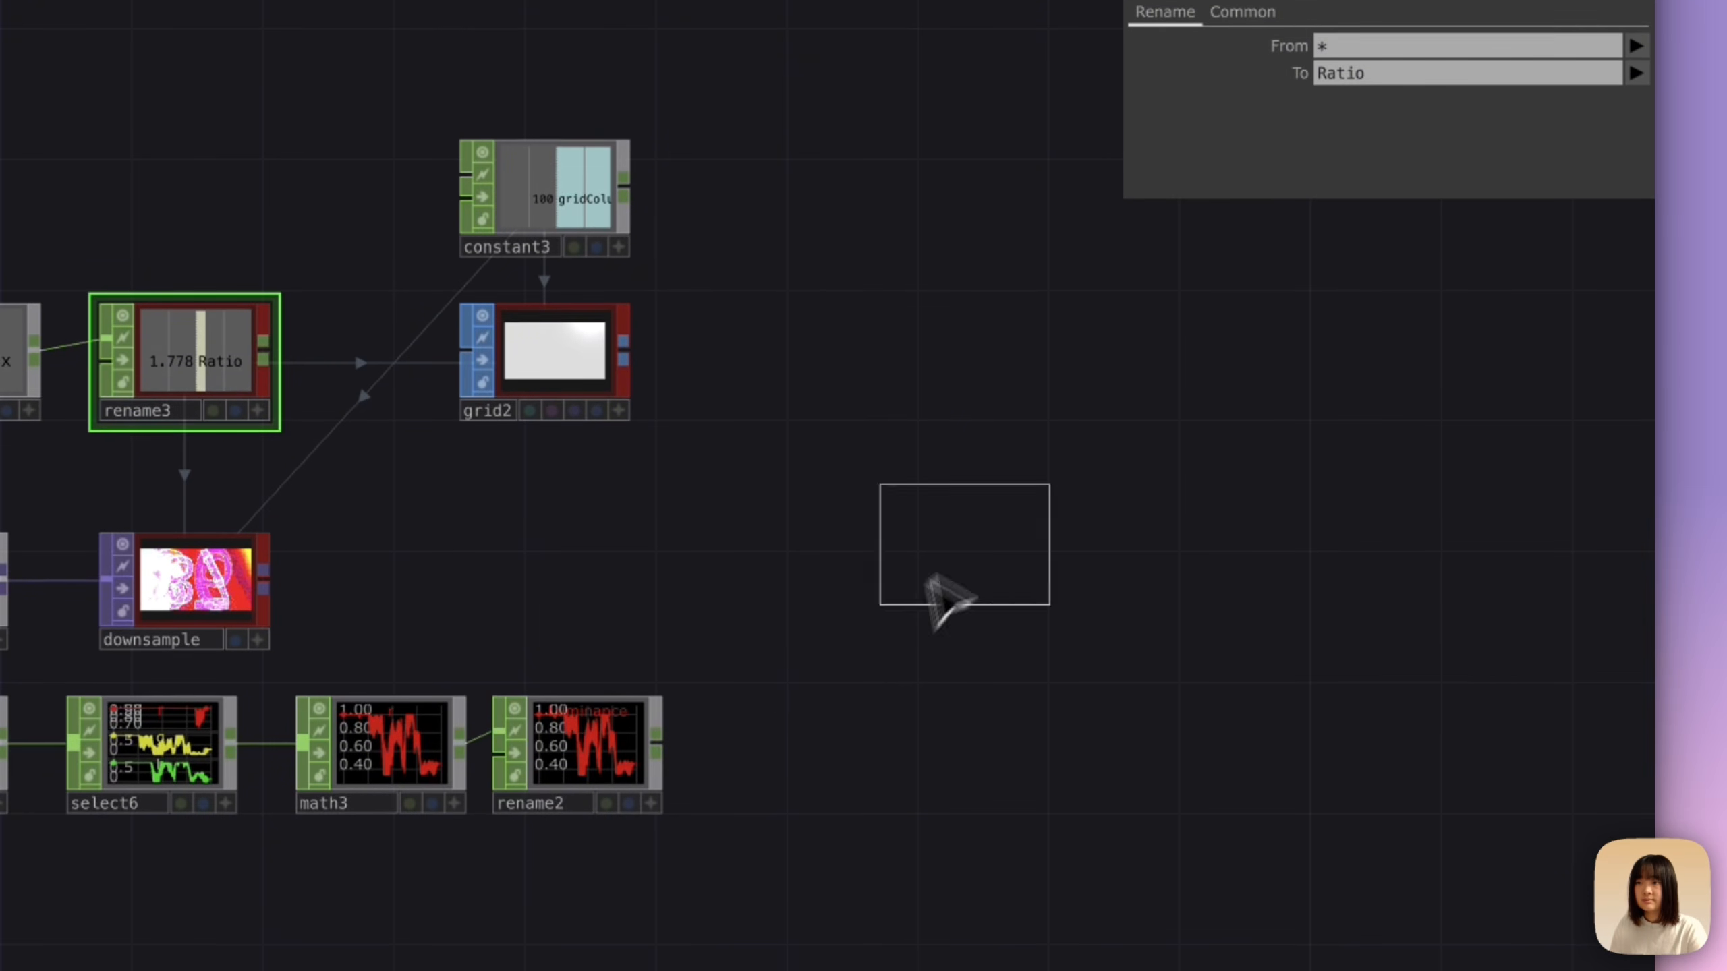
{"action": "left_click", "coordinate": [937, 589]}
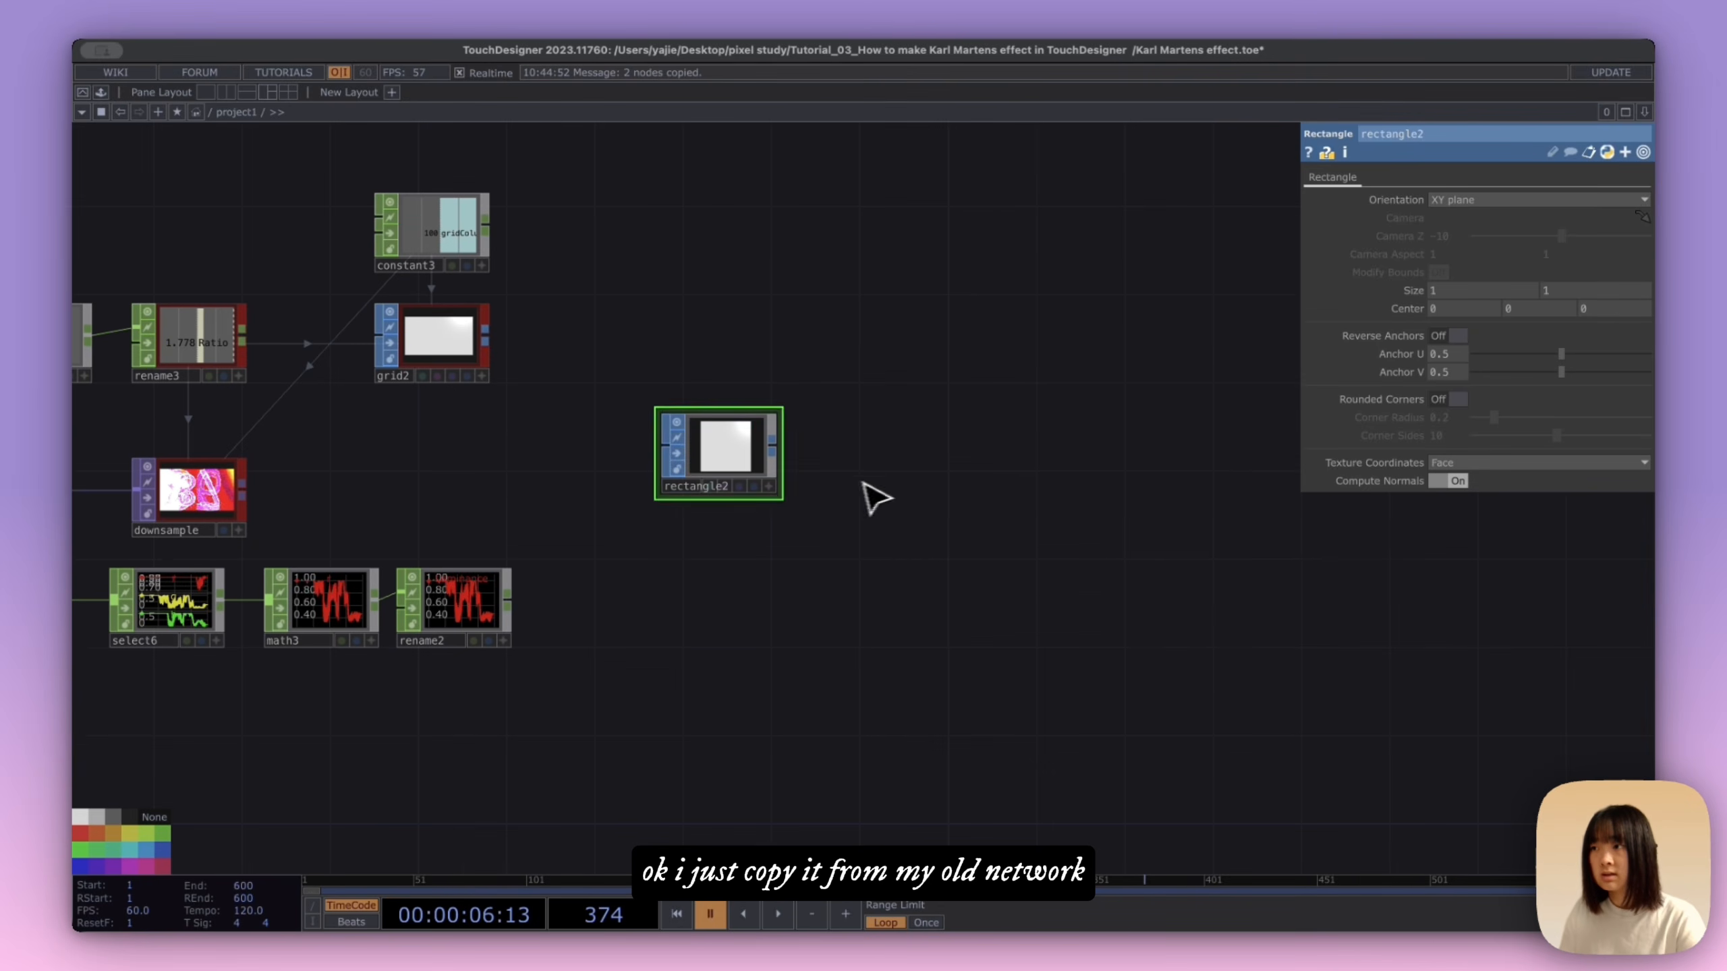
Step: Paste the connected rectangle and transform nodes from the old network, position them beside the grid, and delete the standalone rectangle2
{"action": "key", "text": "ctrl+v"}
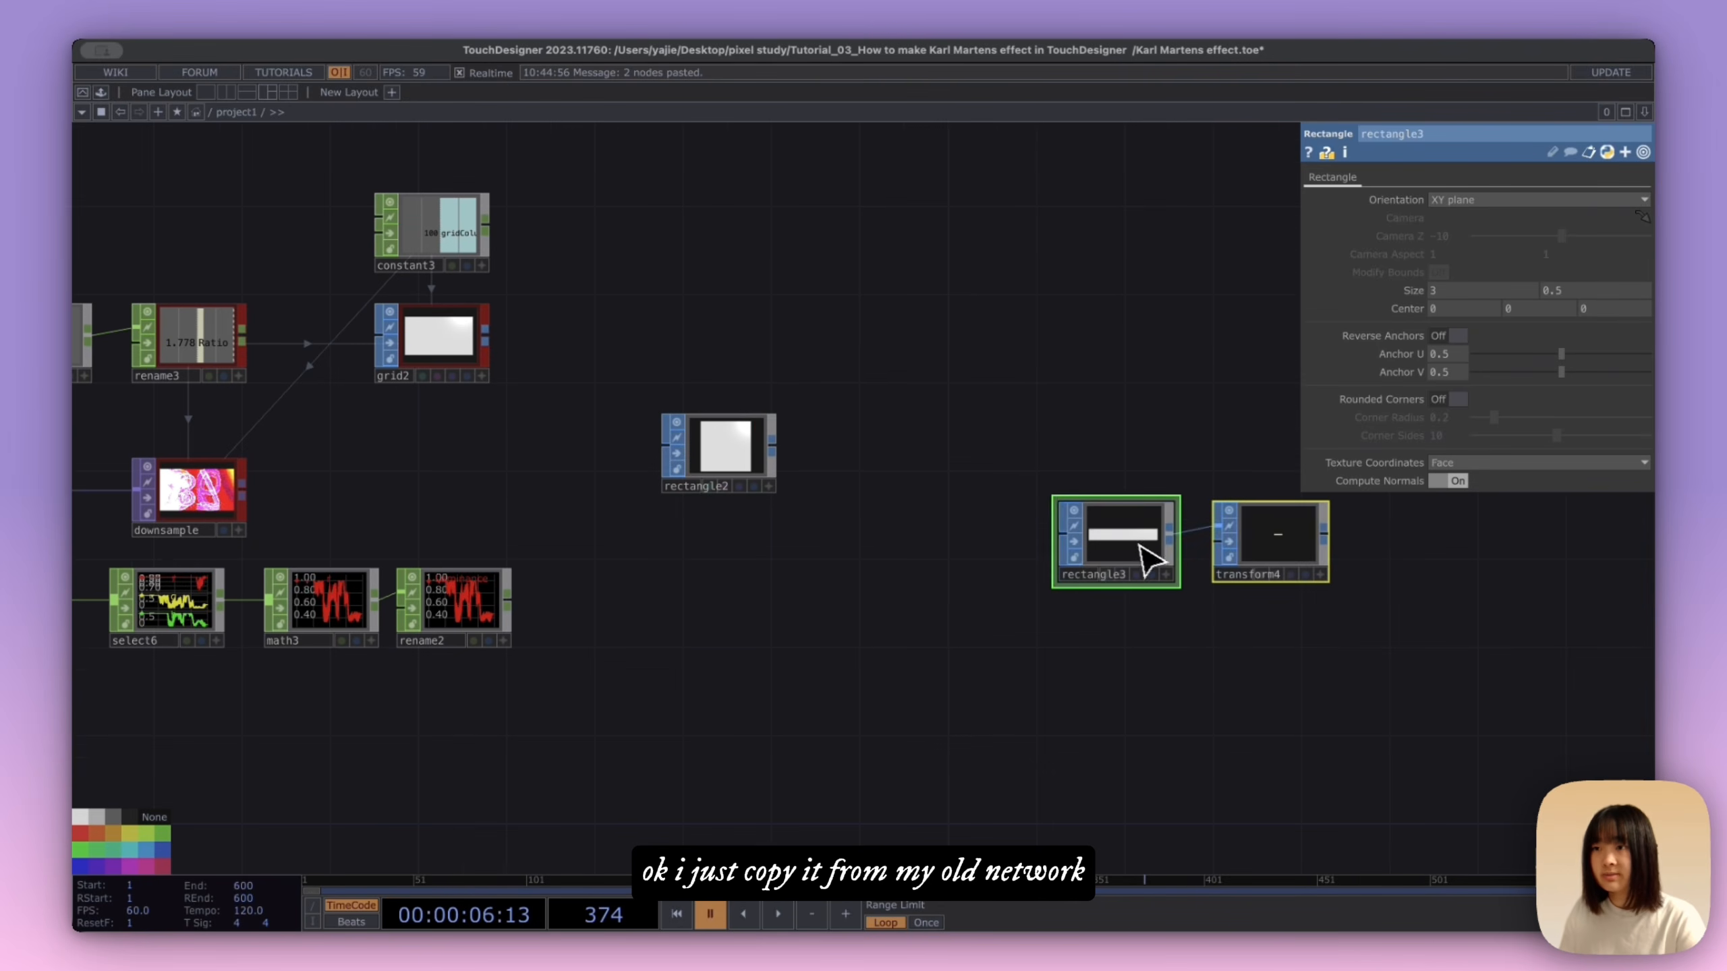
{"action": "left_click_drag", "start_coordinate": [1149, 558], "coordinate": [884, 409]}
{"action": "left_click", "coordinate": [729, 452]}
{"action": "key", "text": "Delete"}
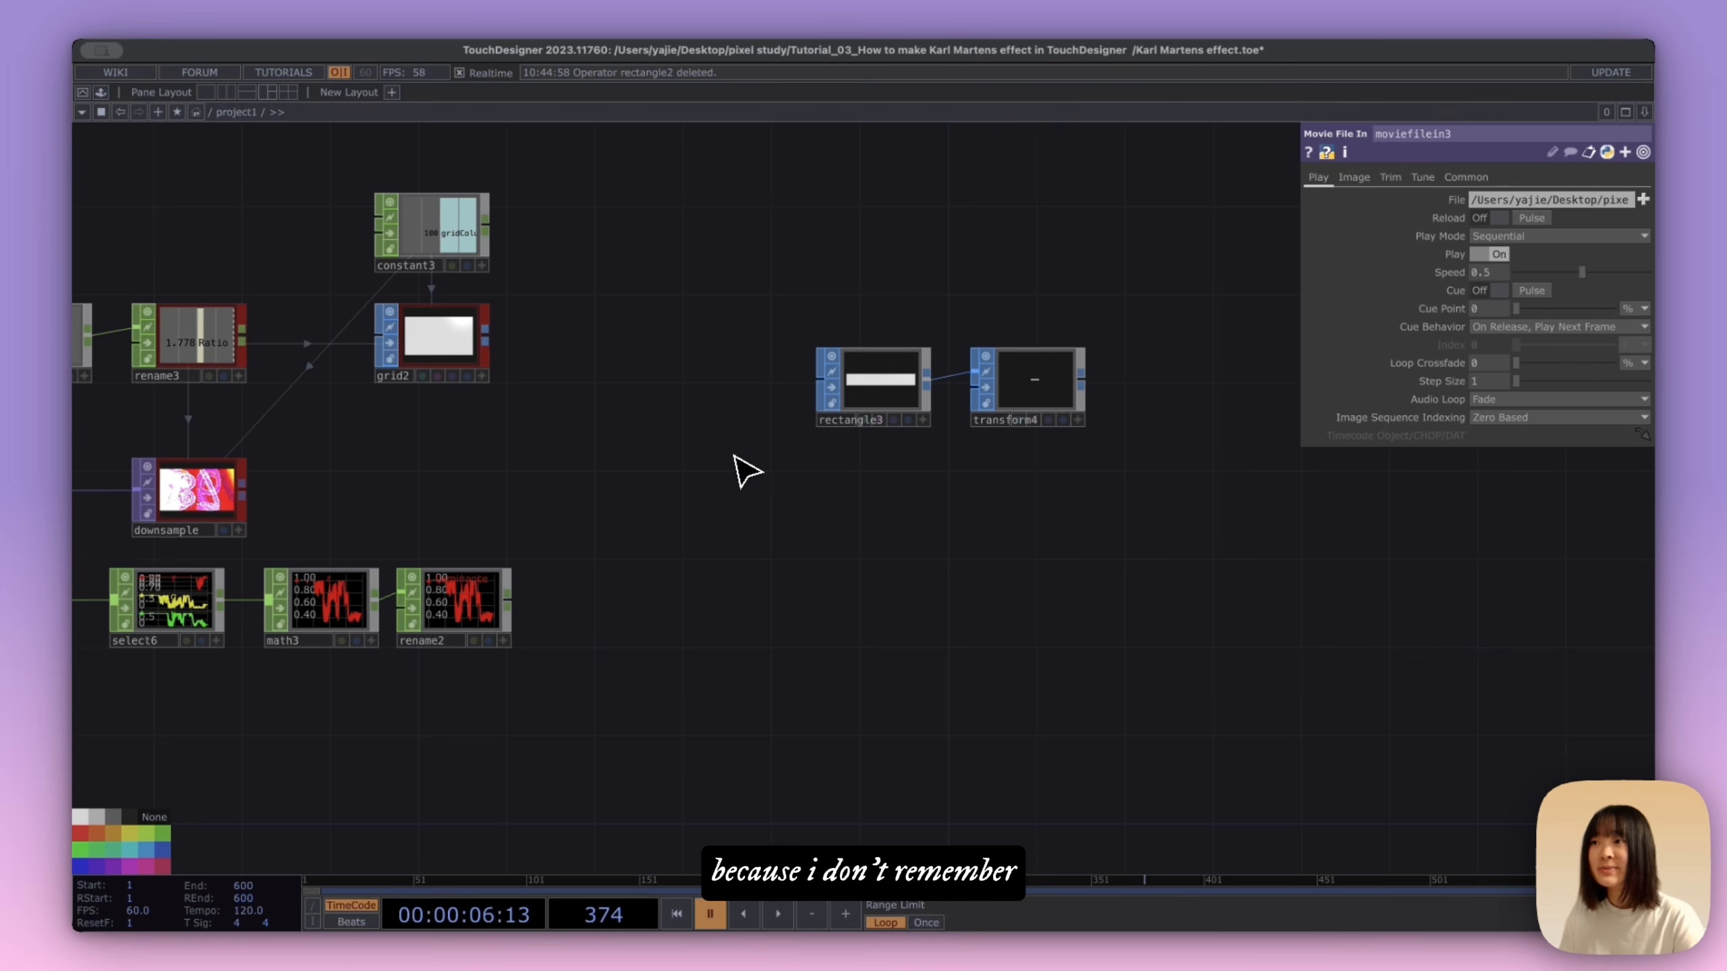
{"action": "left_click_drag", "start_coordinate": [900, 542], "coordinate": [772, 545]}
{"action": "left_click", "coordinate": [749, 391]}
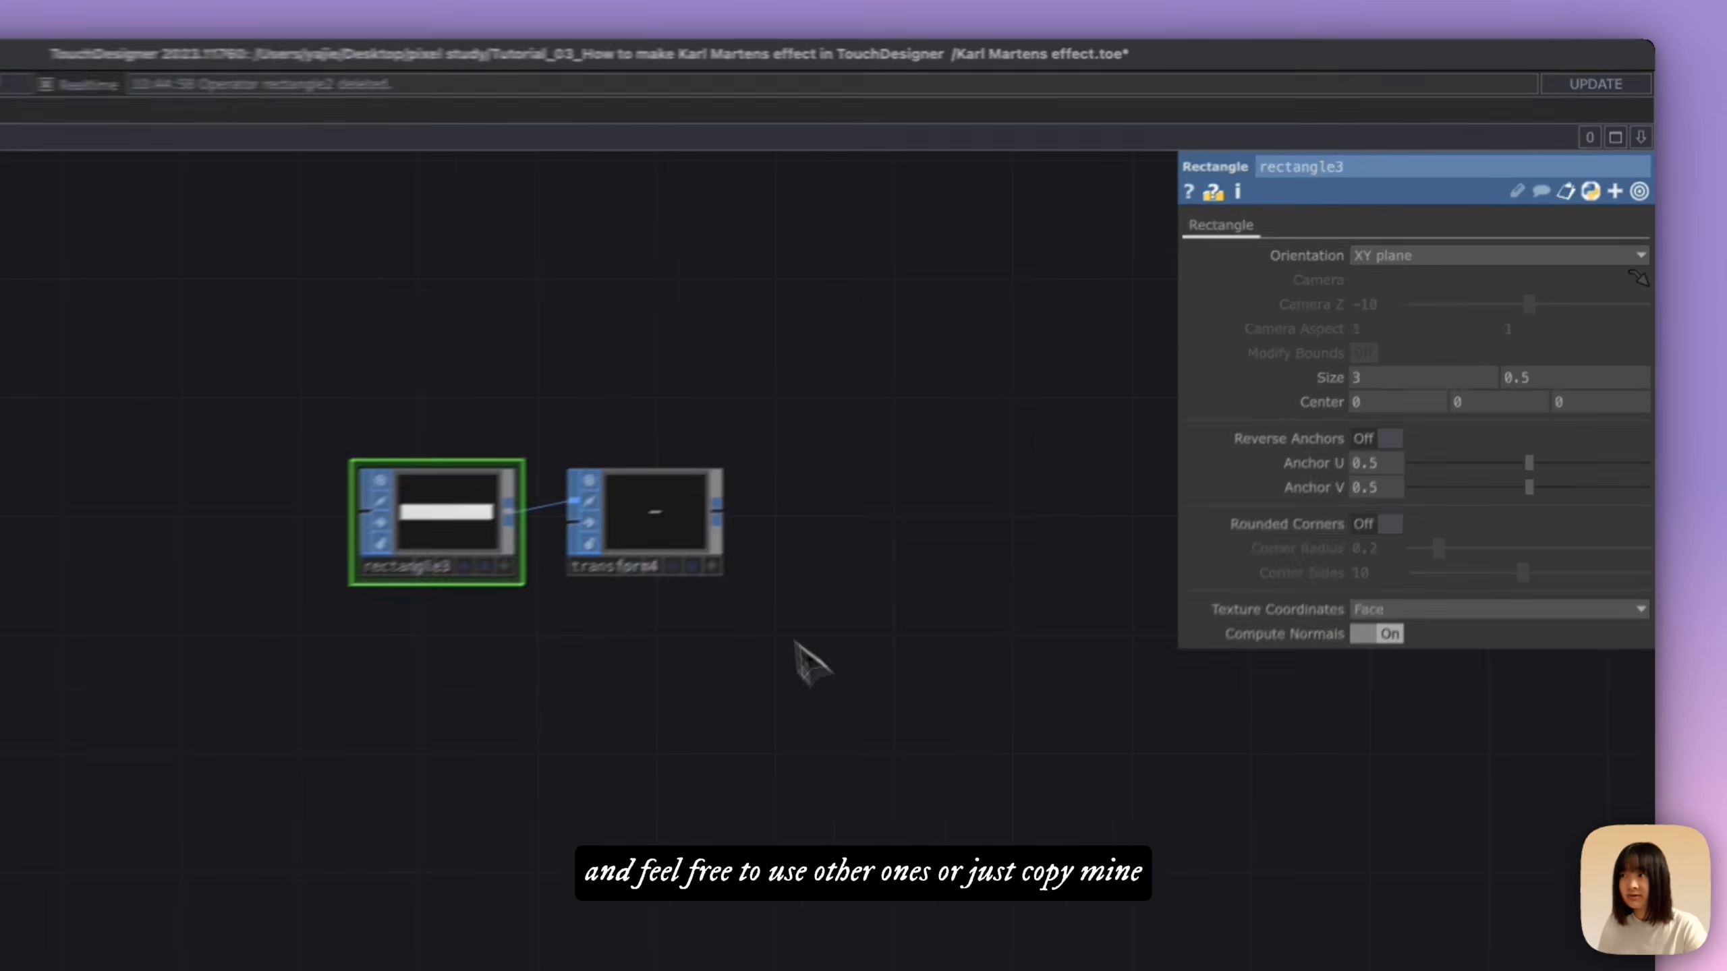
{"action": "left_click", "coordinate": [674, 537]}
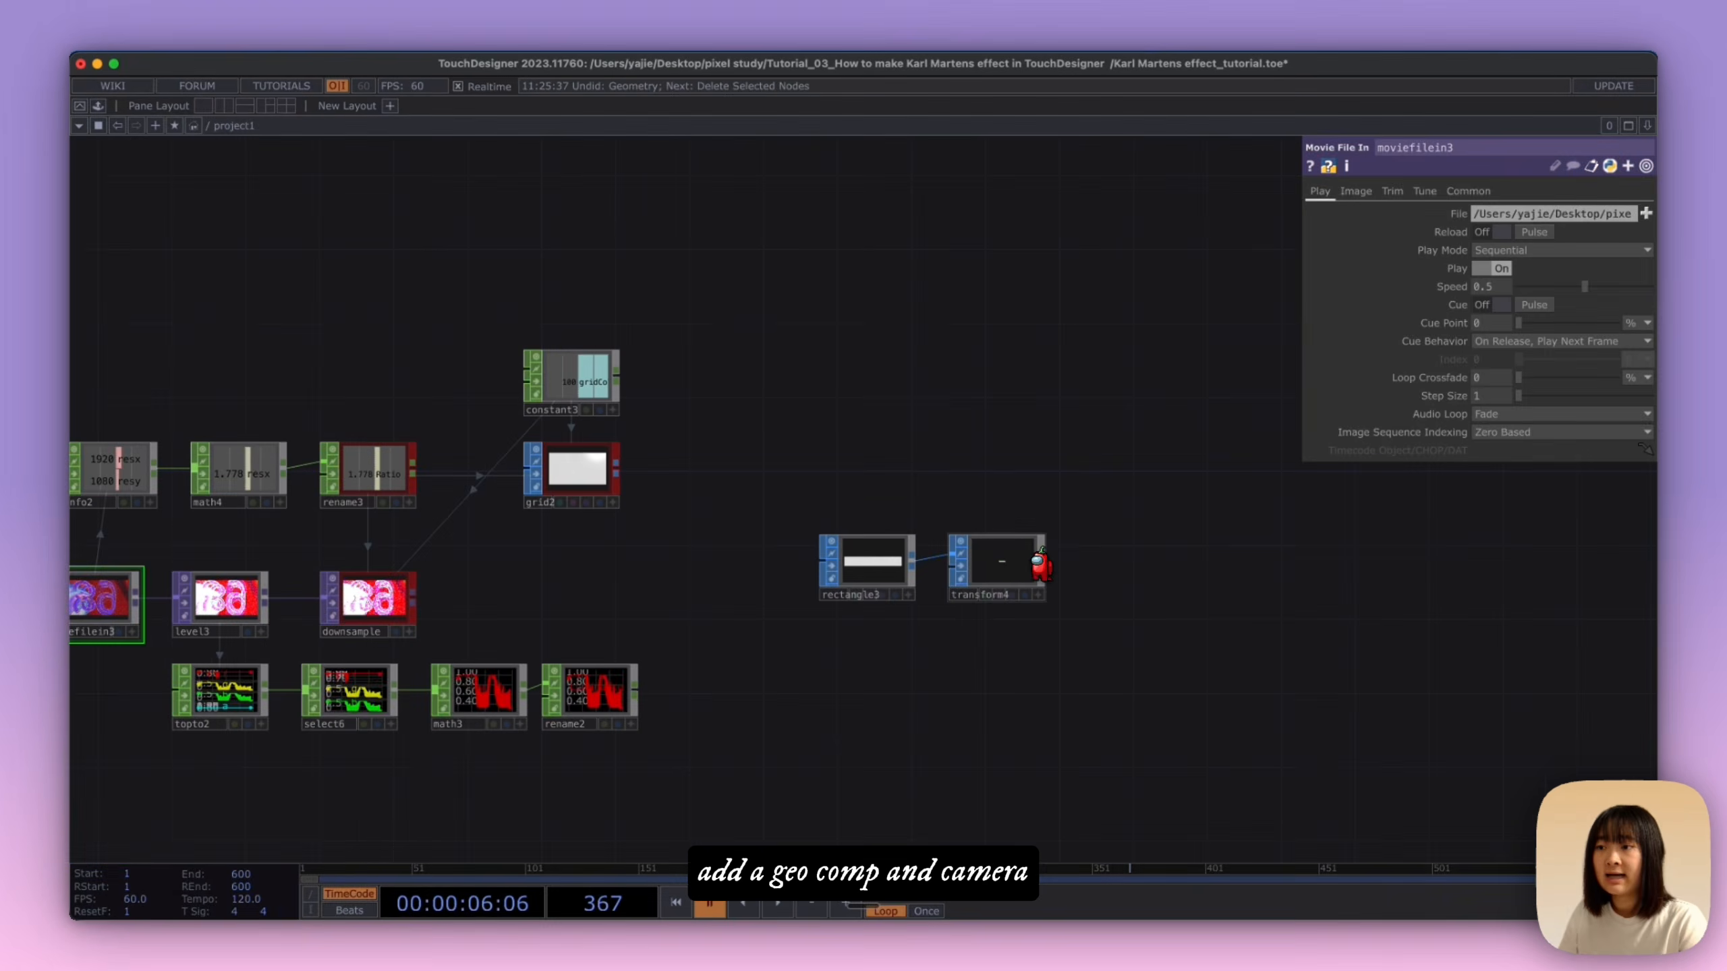
Step: Add a Geometry COMP fed by transform4 and place it just after that node
{"action": "key", "text": "Tab"}
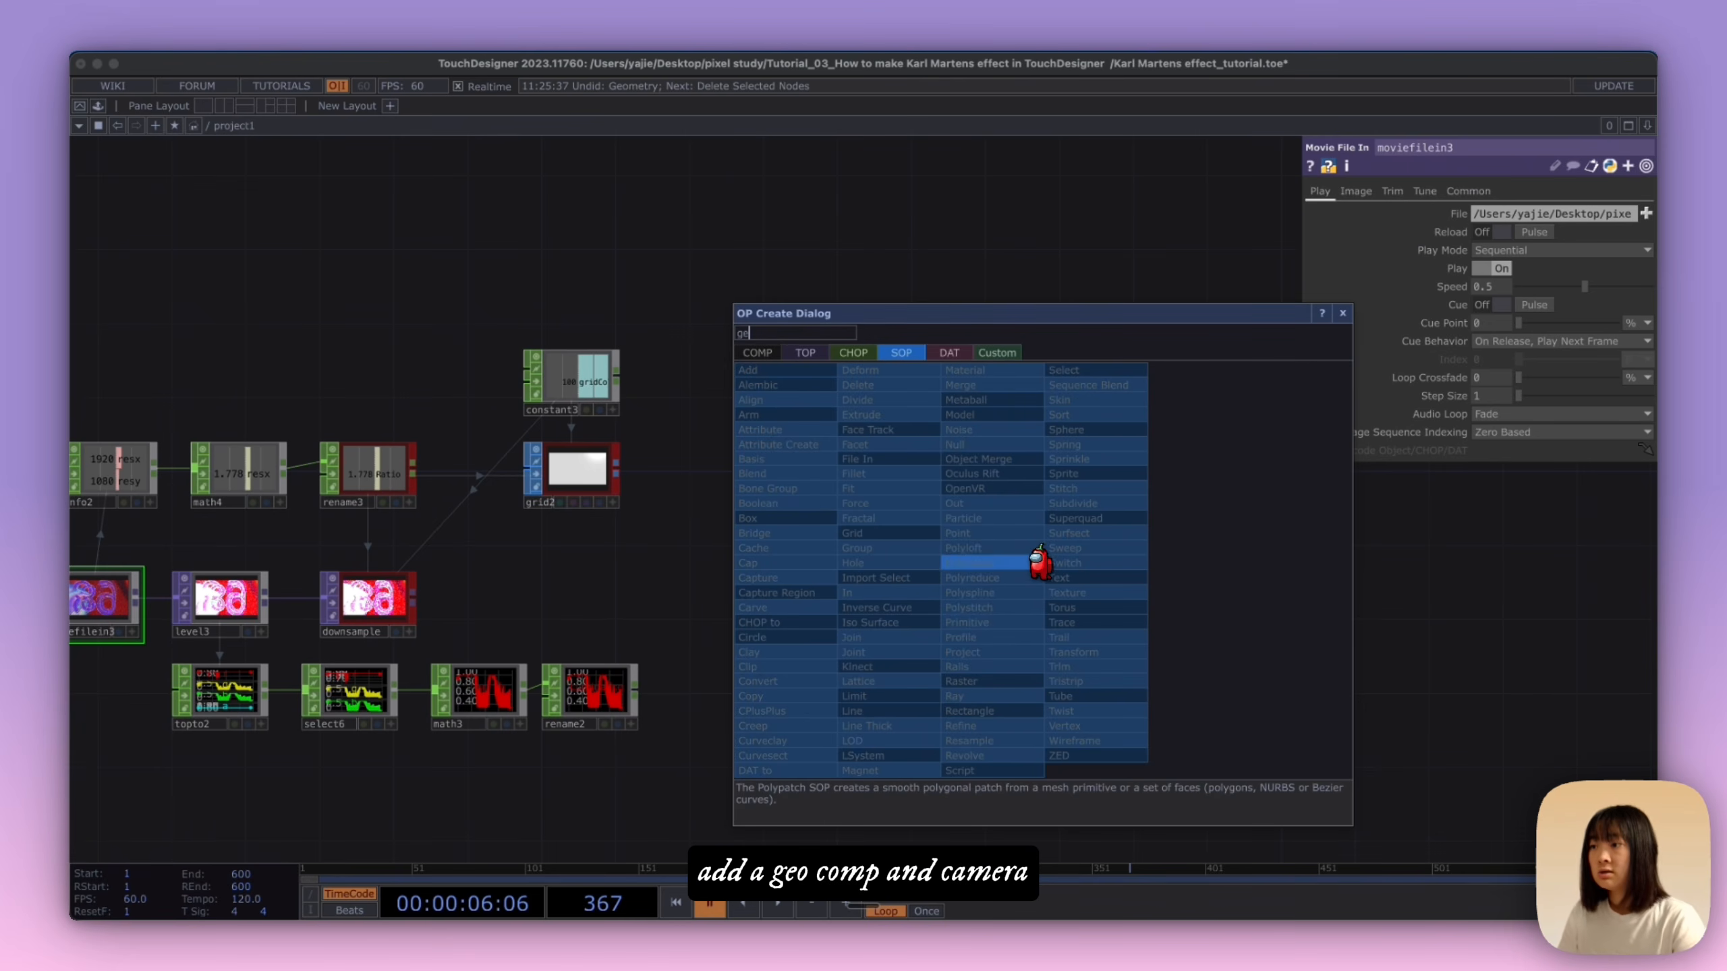
{"action": "left_click", "coordinate": [760, 352]}
{"action": "type", "text": "ge"}
{"action": "left_click", "coordinate": [813, 491]}
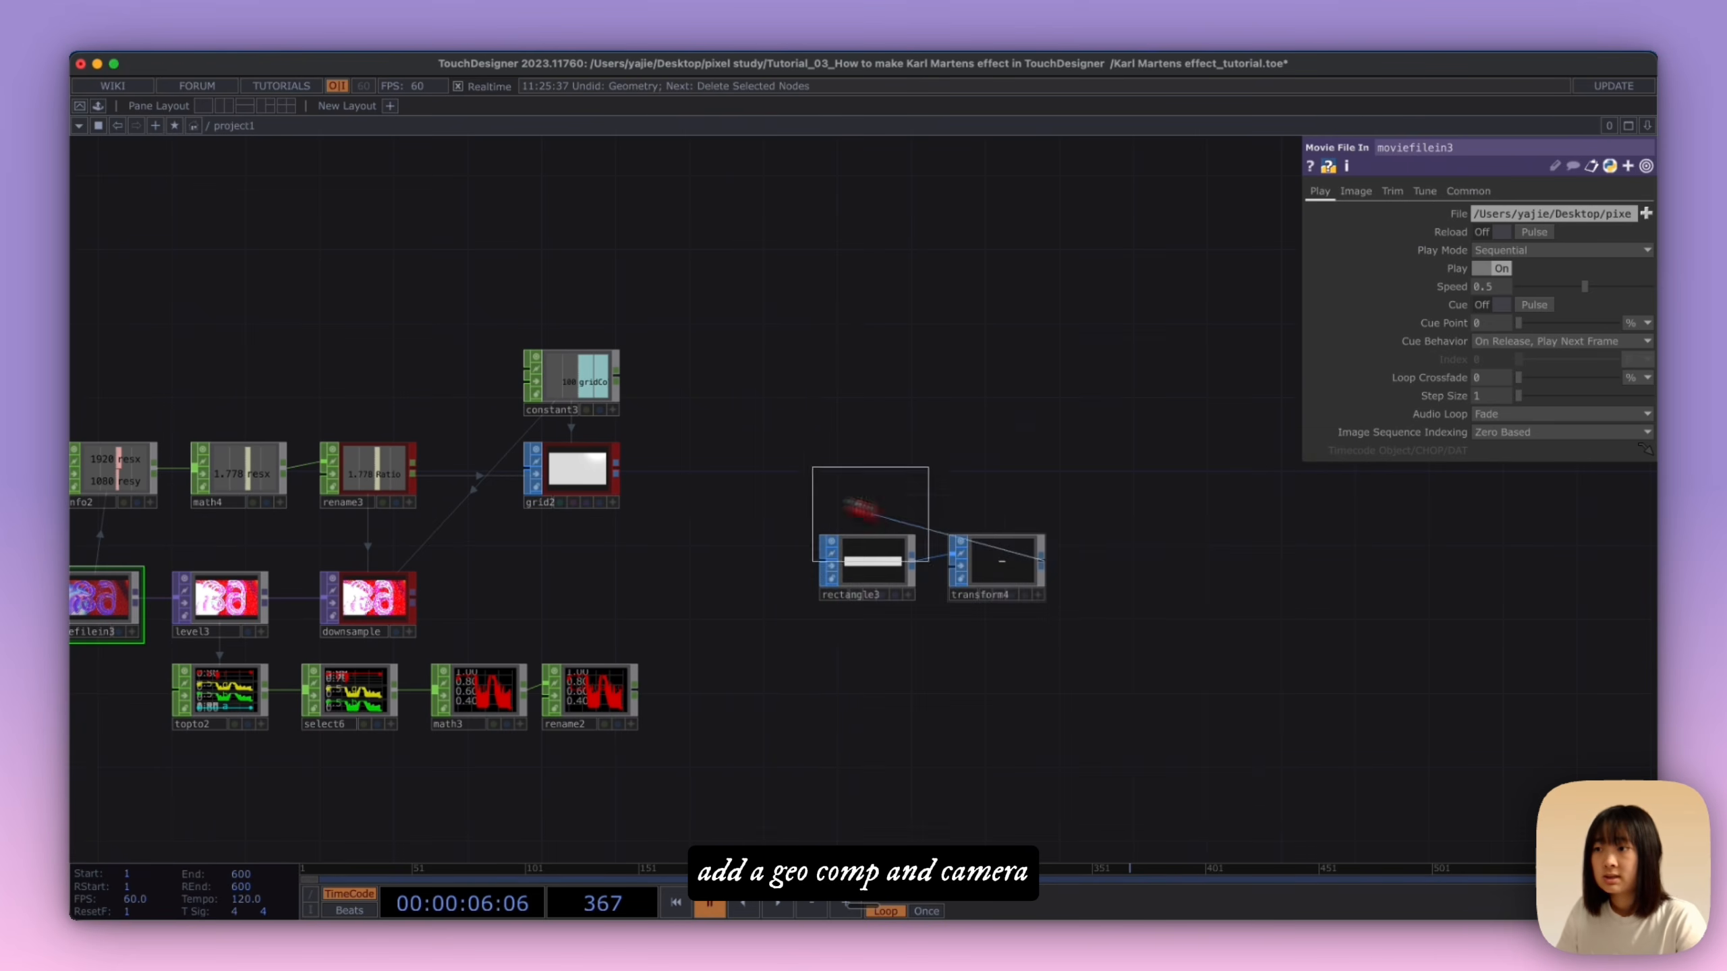
{"action": "left_click", "coordinate": [1100, 566]}
{"action": "left_click_drag", "start_coordinate": [1110, 568], "coordinate": [1163, 568]}
Step: Add a Camera COMP directly above geo1
{"action": "left_click_drag", "start_coordinate": [1066, 451], "coordinate": [794, 479]}
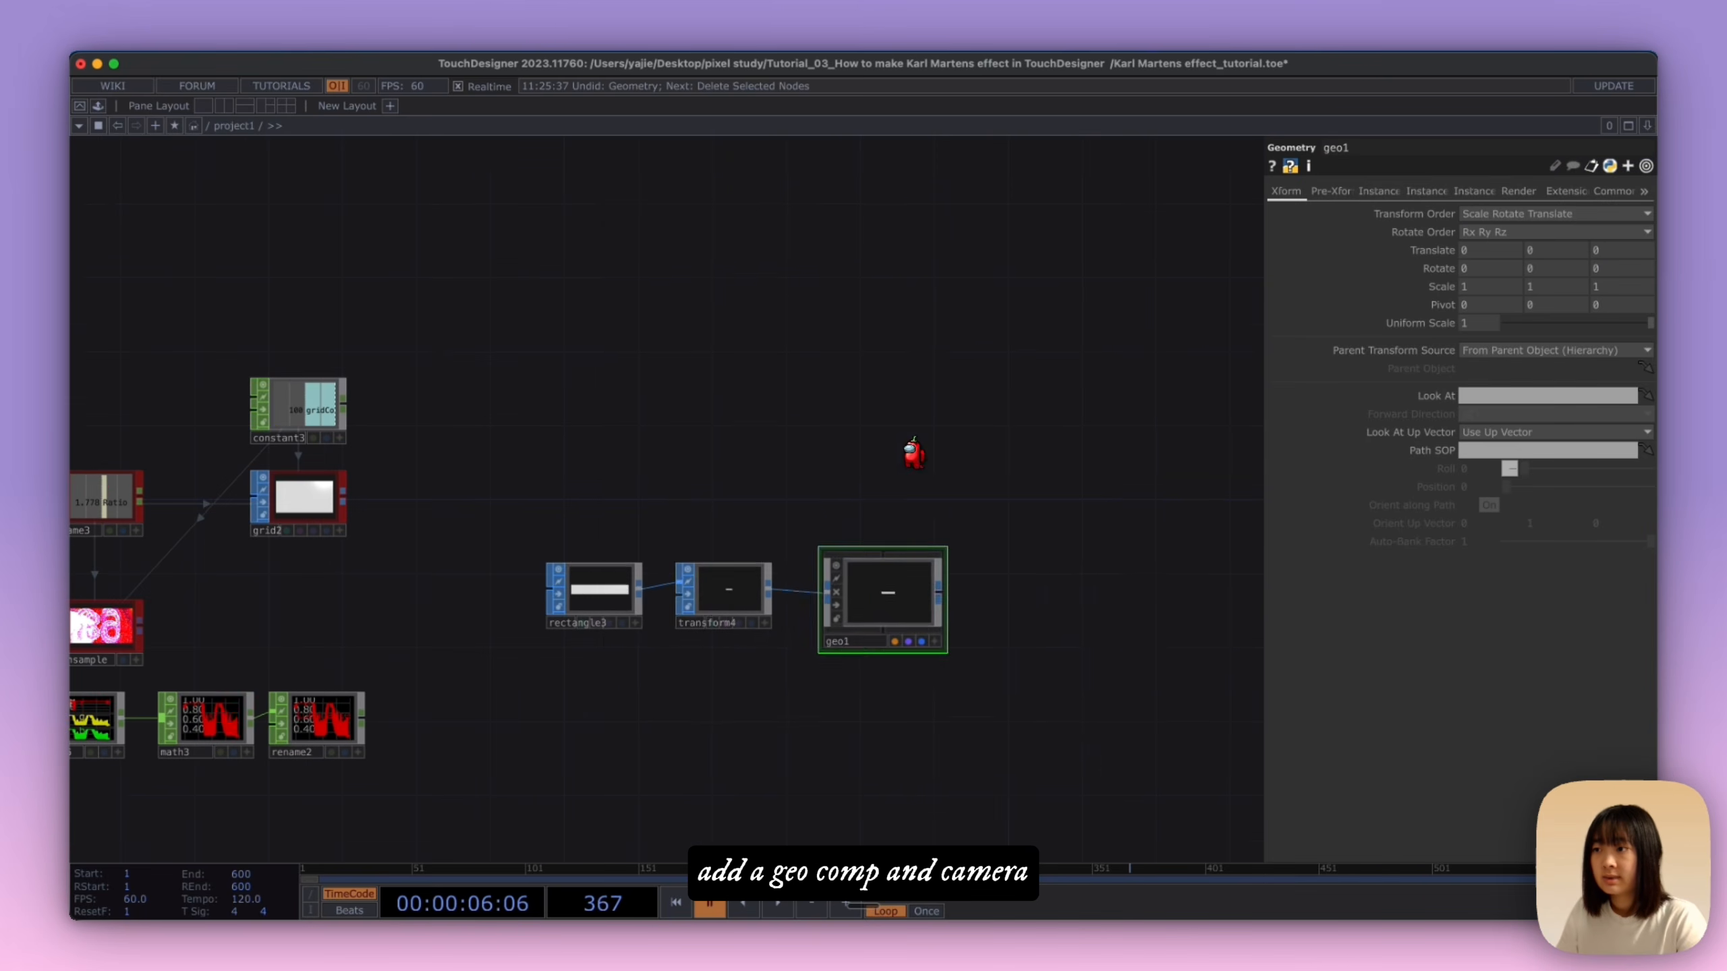
{"action": "key", "text": "Tab"}
{"action": "type", "text": "ca"}
{"action": "left_click", "coordinate": [635, 320]}
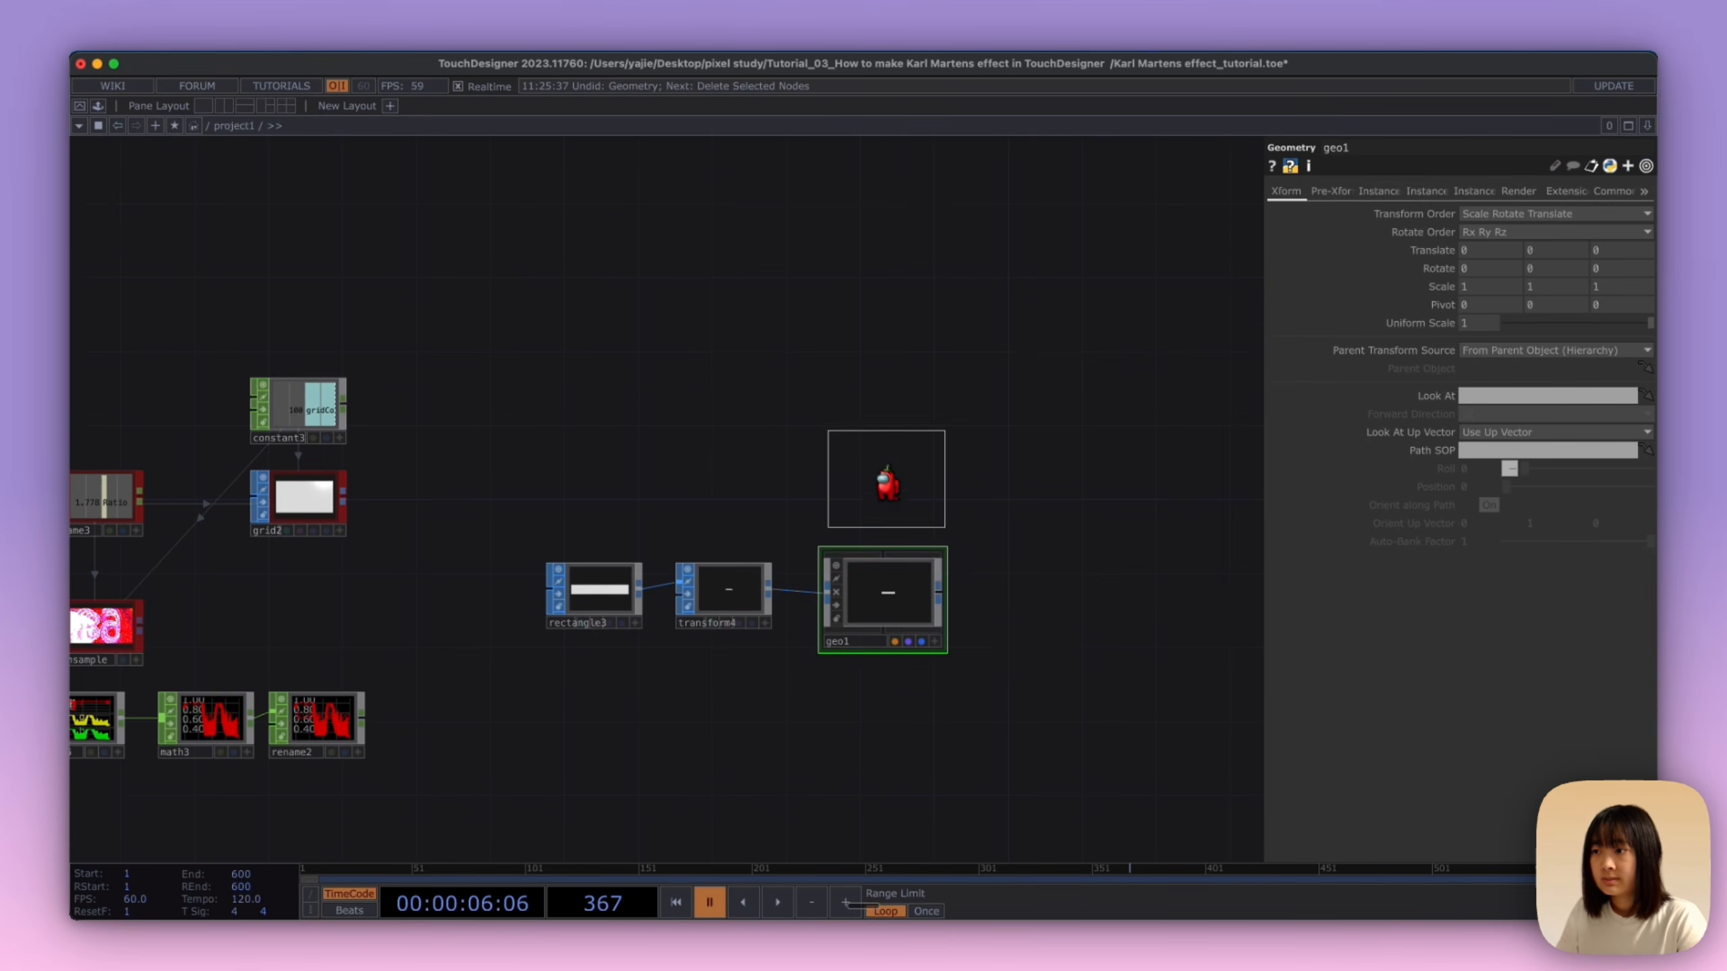
{"action": "left_click", "coordinate": [887, 484]}
Step: Add a Constant MAT next to the camera node
{"action": "key", "text": "Tab"}
{"action": "left_click", "coordinate": [919, 274]}
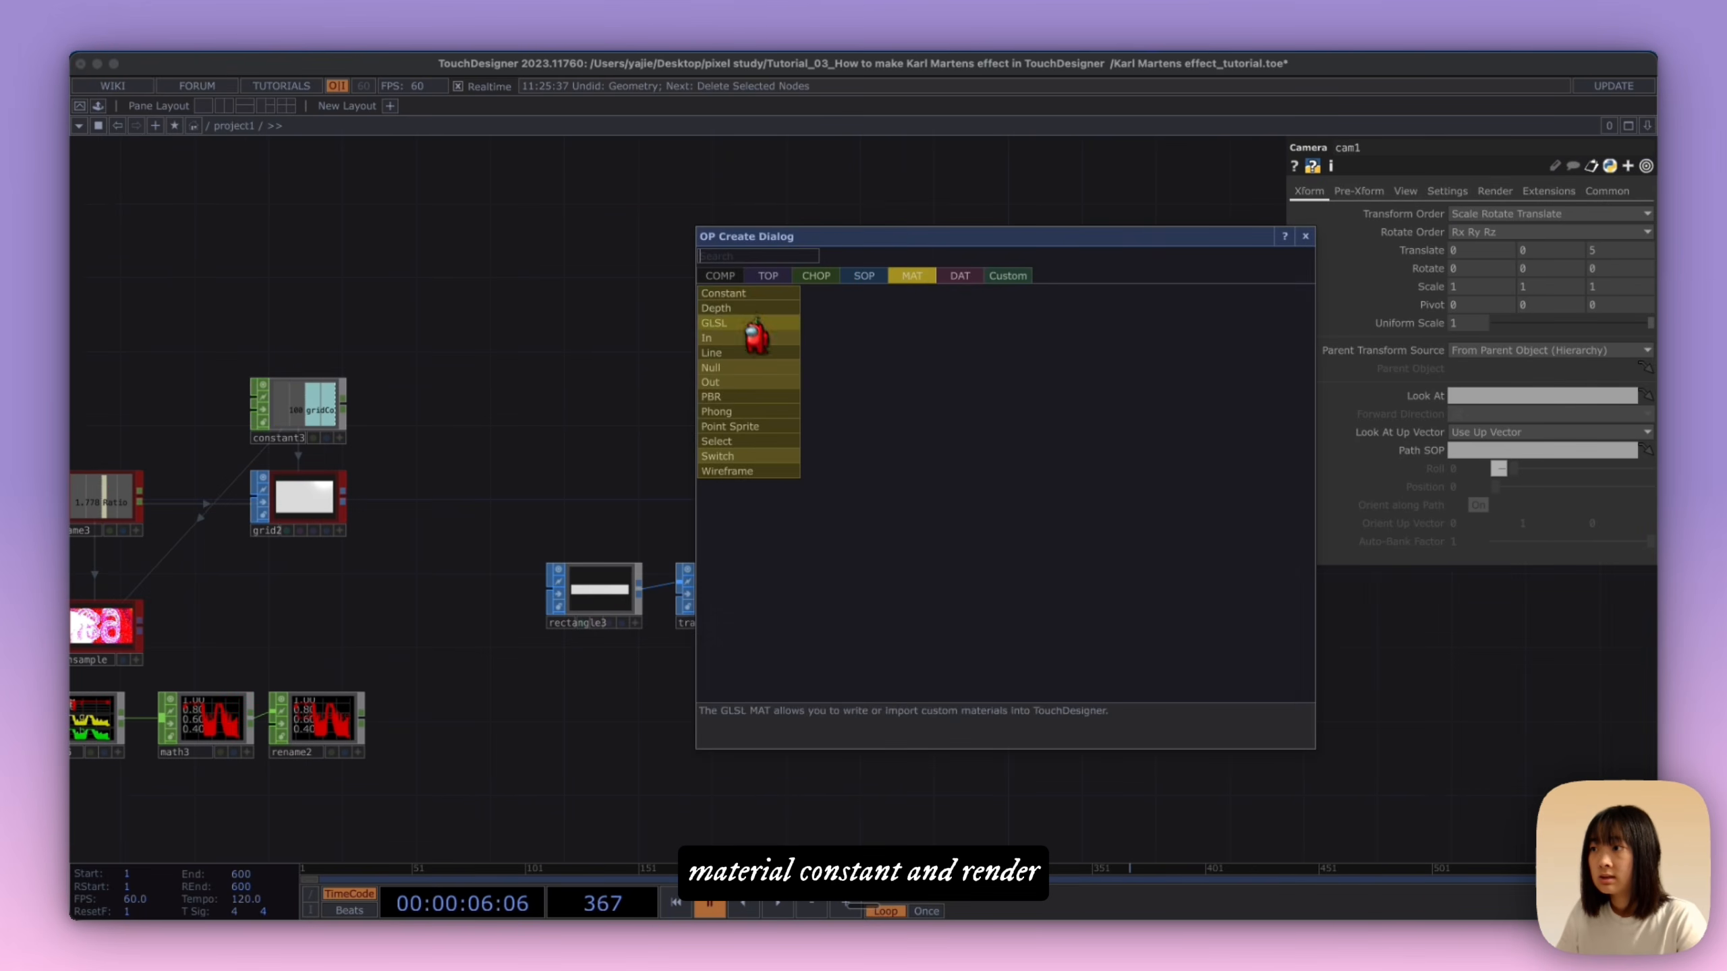
{"action": "left_click", "coordinate": [748, 294]}
{"action": "left_click", "coordinate": [1047, 480]}
Step: Add a Render TOP below the Constant material, beside geo1
{"action": "key", "text": "Tab"}
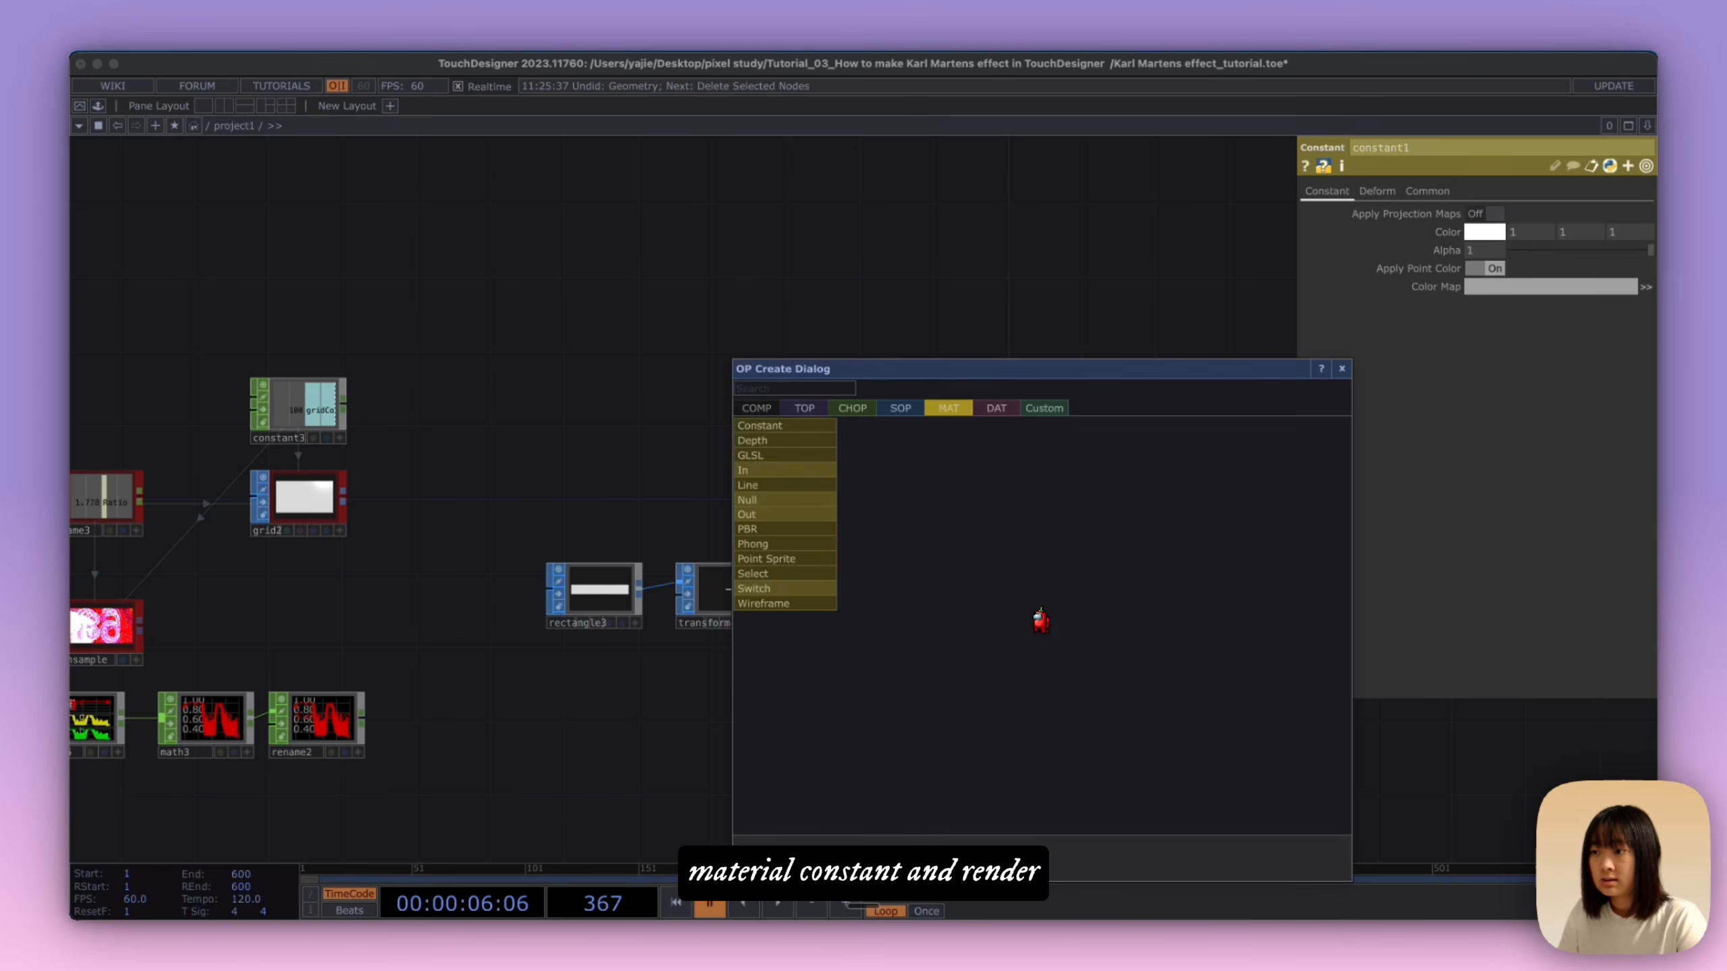
{"action": "left_click", "coordinate": [792, 407]}
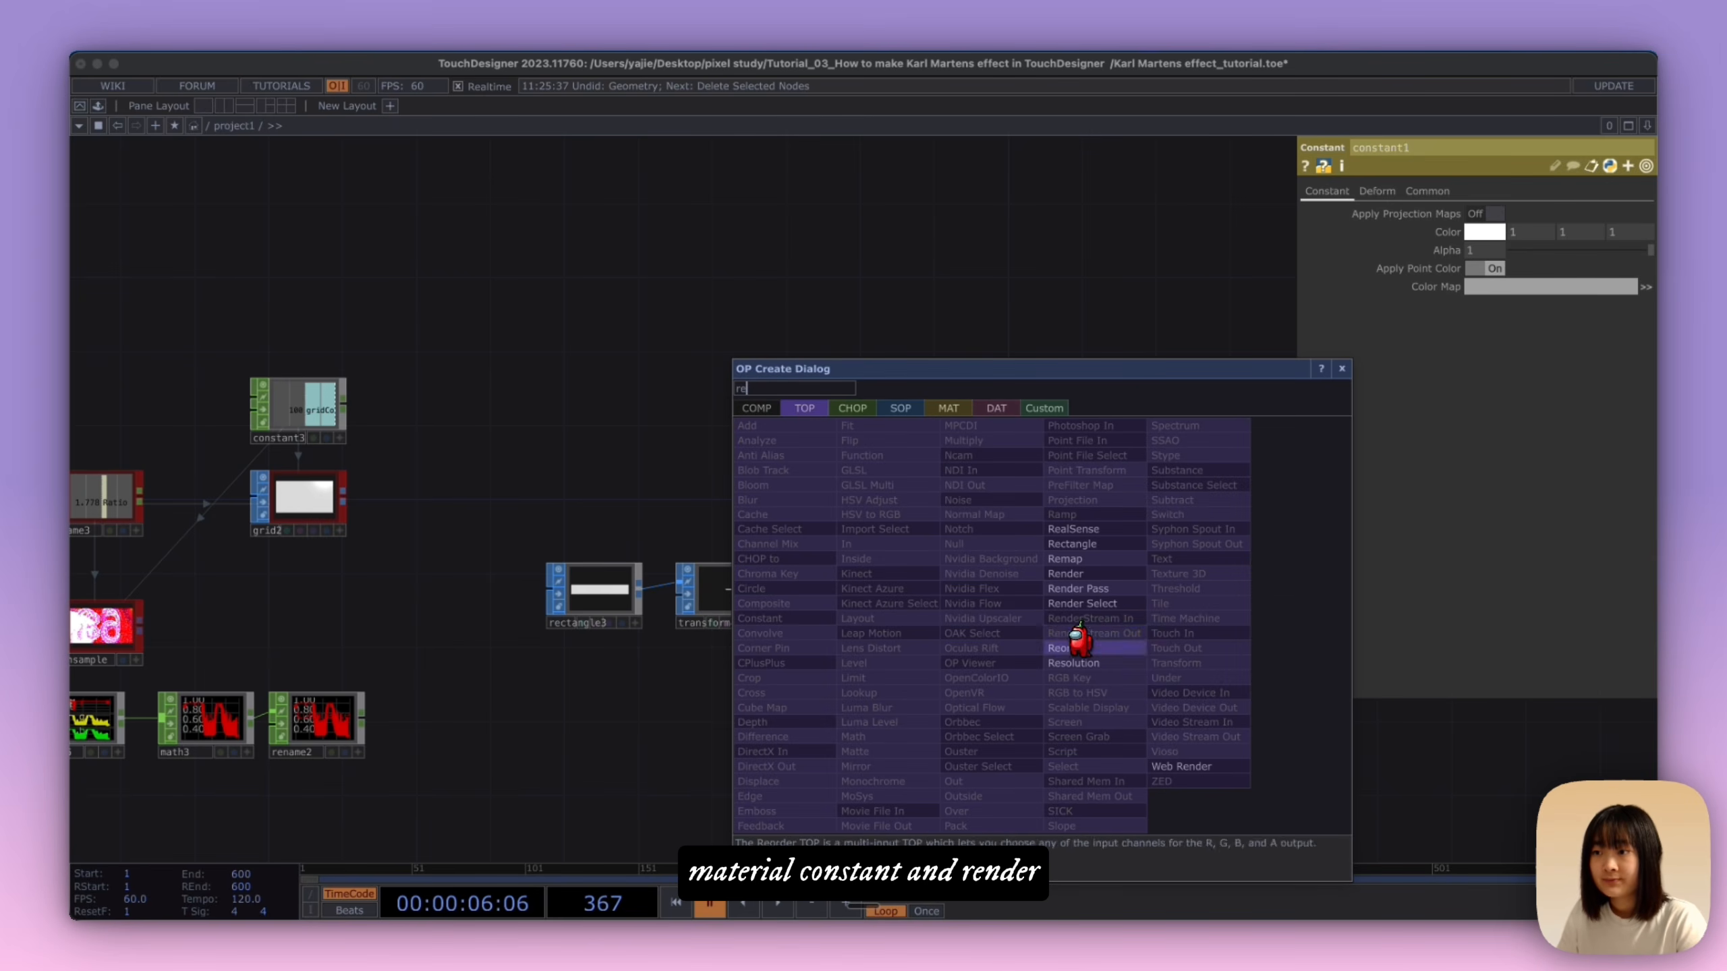
{"action": "left_click", "coordinate": [1077, 574]}
{"action": "left_click", "coordinate": [1035, 577]}
Step: Assign the Constant material to geo1 and align render1 with the geometry node
{"action": "left_click_drag", "start_coordinate": [1046, 463], "coordinate": [933, 545]}
{"action": "left_click", "coordinate": [920, 548]}
{"action": "scroll", "coordinate": [1020, 554], "scroll_direction": "up", "scroll_amount": 3}
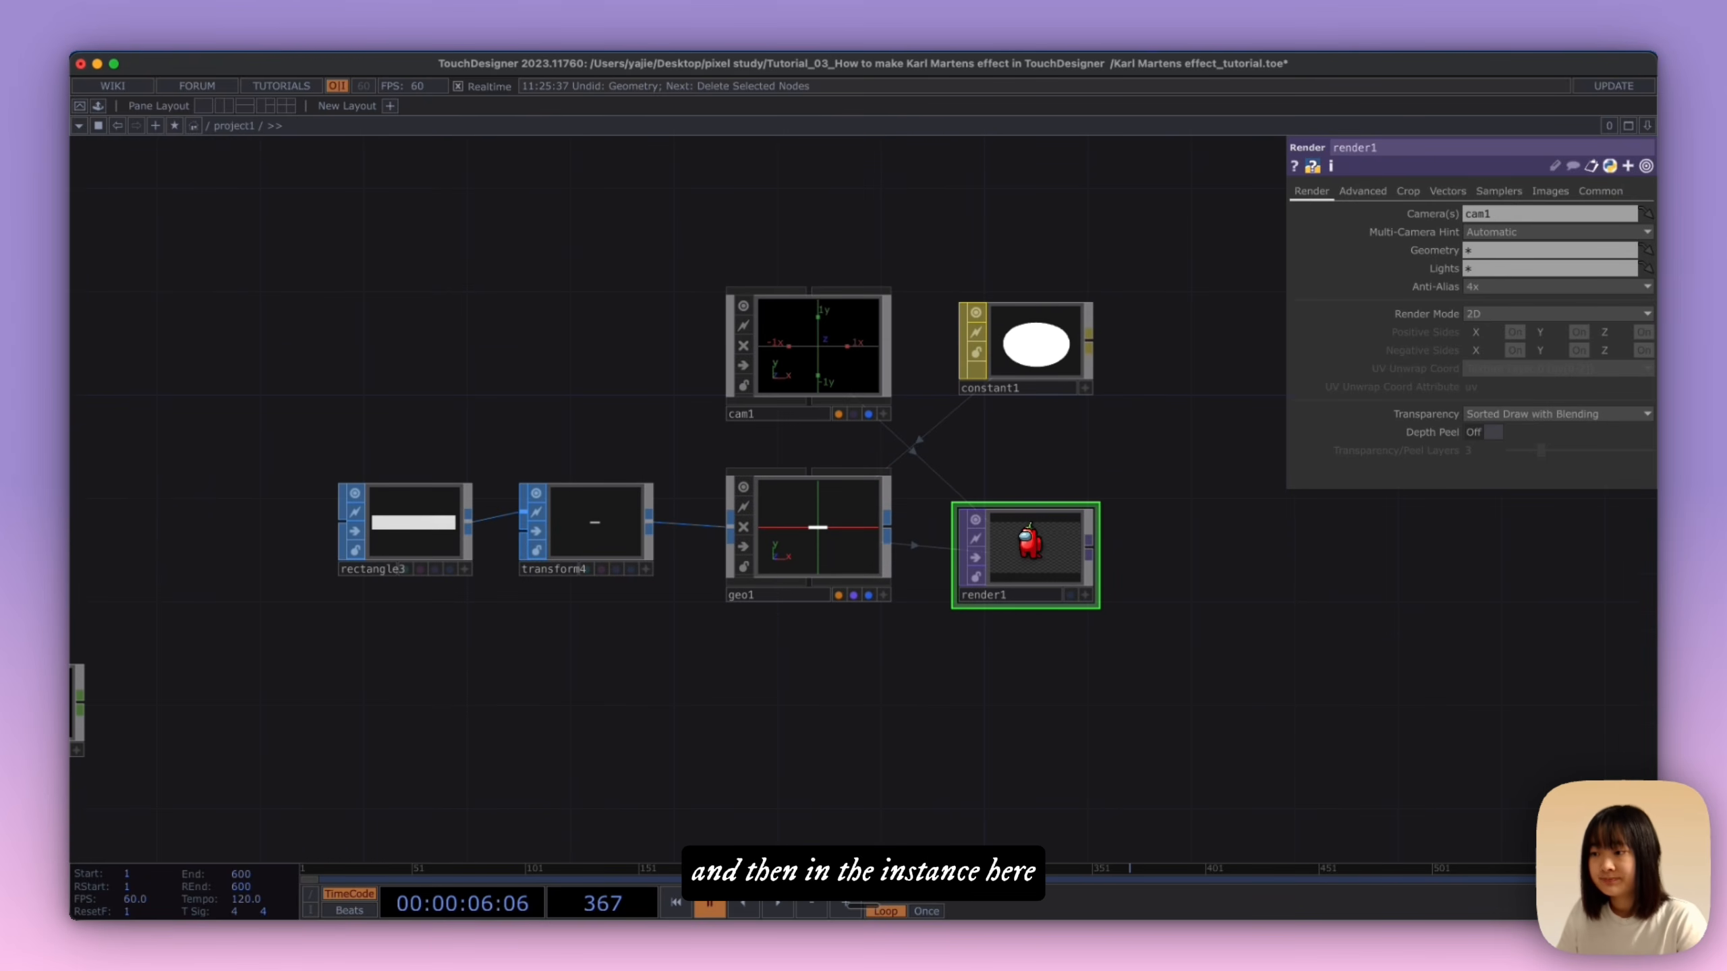
{"action": "left_click_drag", "start_coordinate": [959, 601], "coordinate": [959, 575]}
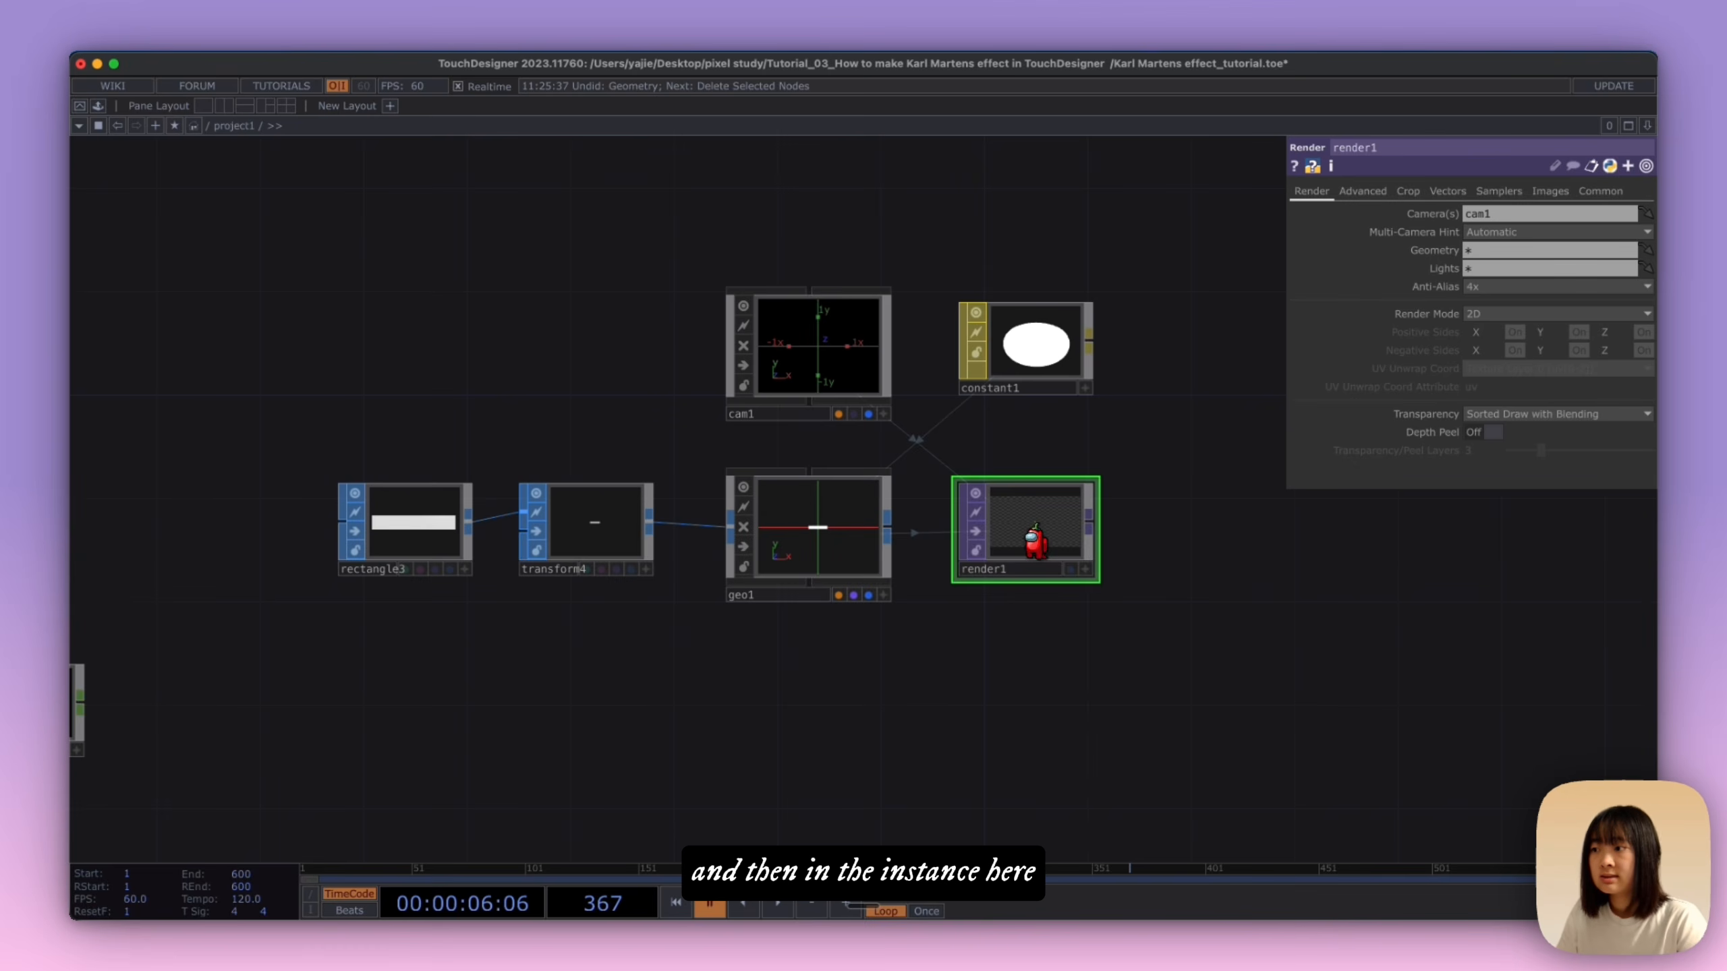
Step: Turn on Instancing for geo1
{"action": "left_click", "coordinate": [820, 539]}
{"action": "left_click", "coordinate": [1411, 190]}
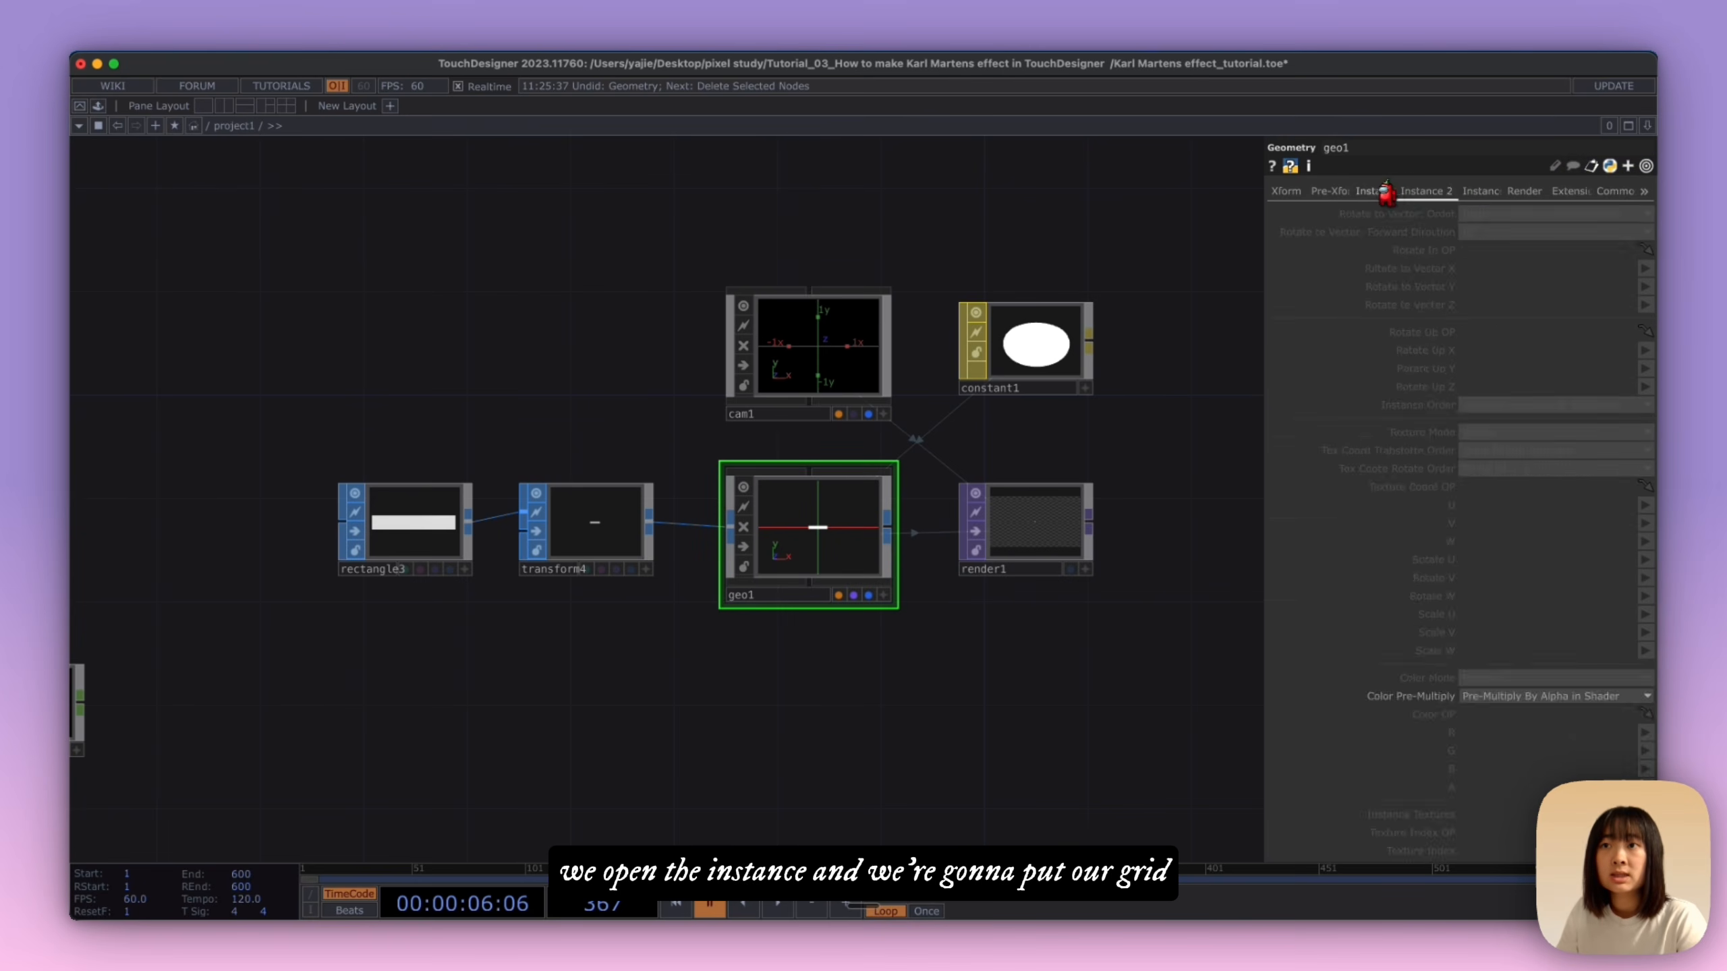
{"action": "left_click", "coordinate": [1387, 193]}
{"action": "left_click", "coordinate": [1488, 216]}
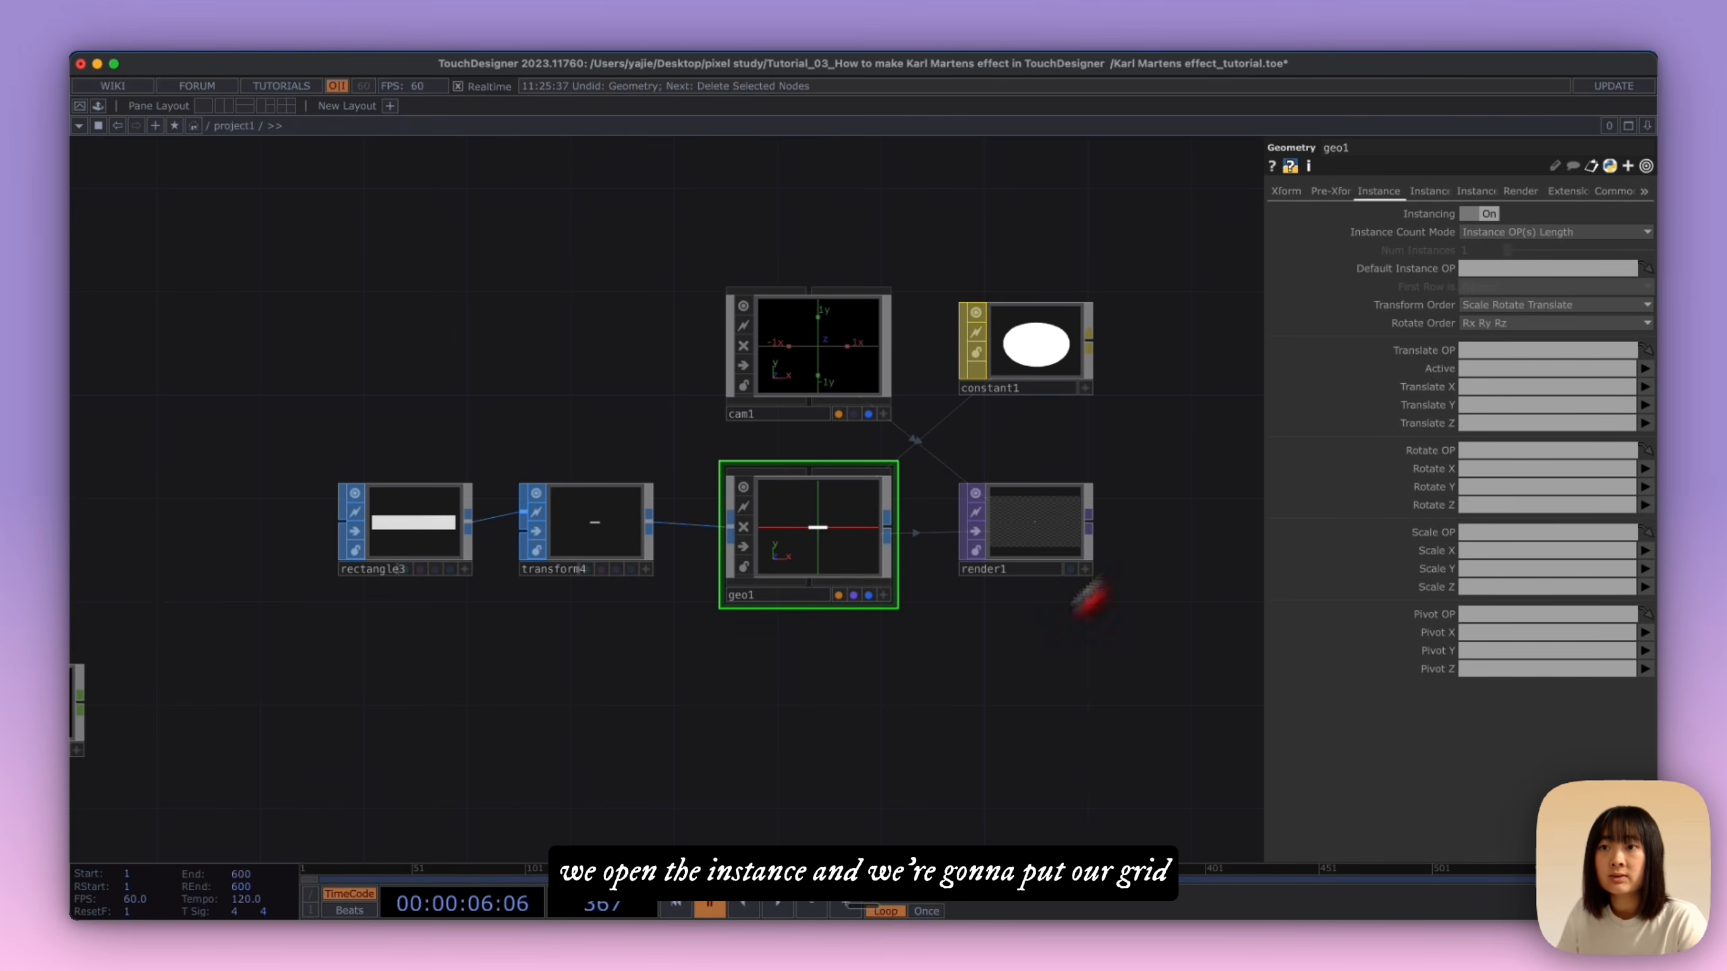
Step: Convert grid2 to channel data with a SOP to CHOP placed right after it
{"action": "scroll", "coordinate": [977, 725], "scroll_direction": "down", "scroll_amount": 3}
{"action": "left_click_drag", "start_coordinate": [702, 723], "coordinate": [864, 709]}
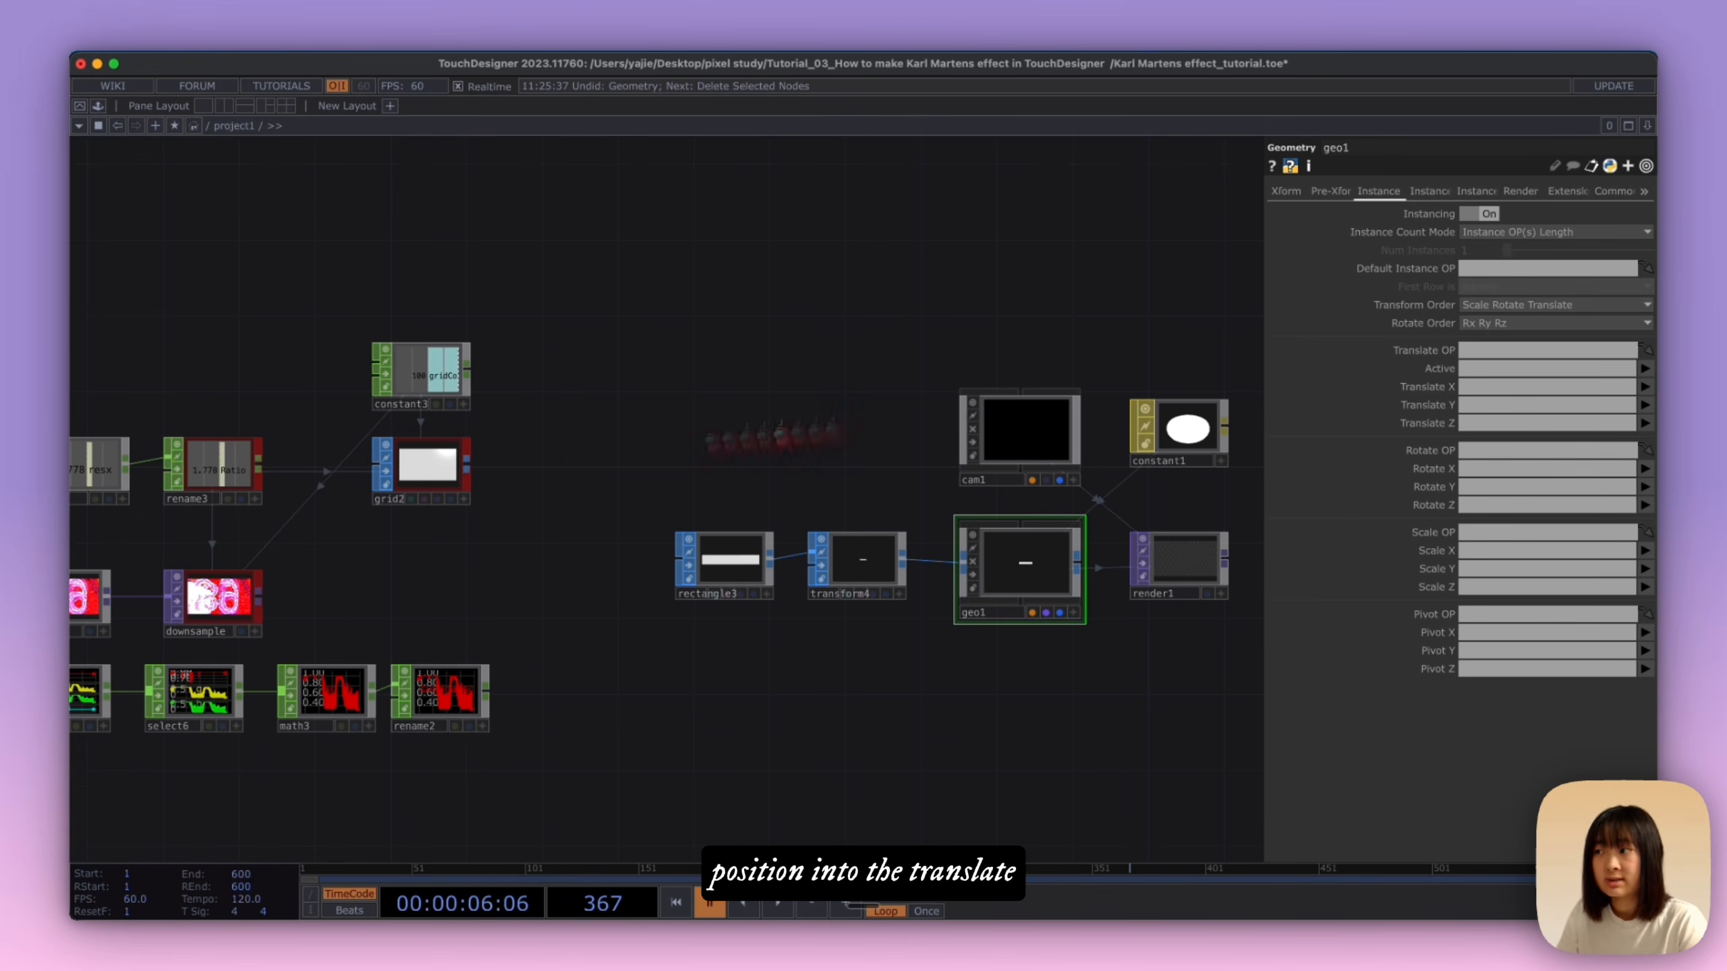
{"action": "left_click_drag", "start_coordinate": [547, 471], "coordinate": [779, 488]}
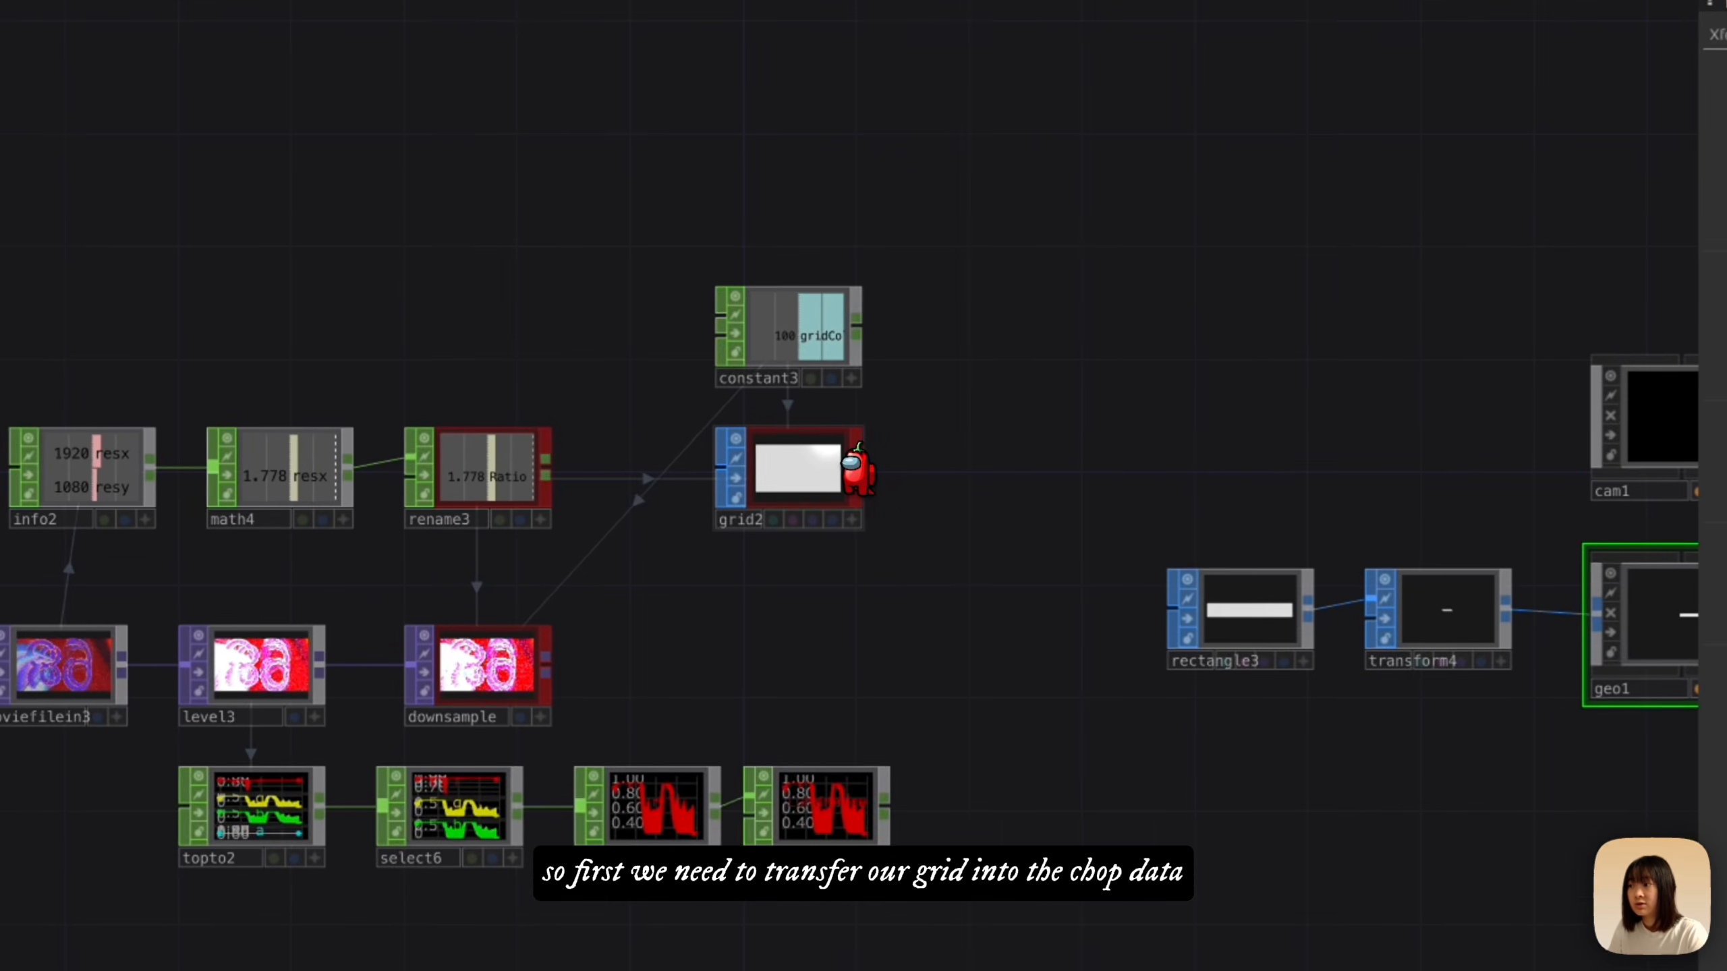
{"action": "right_click", "coordinate": [699, 478]}
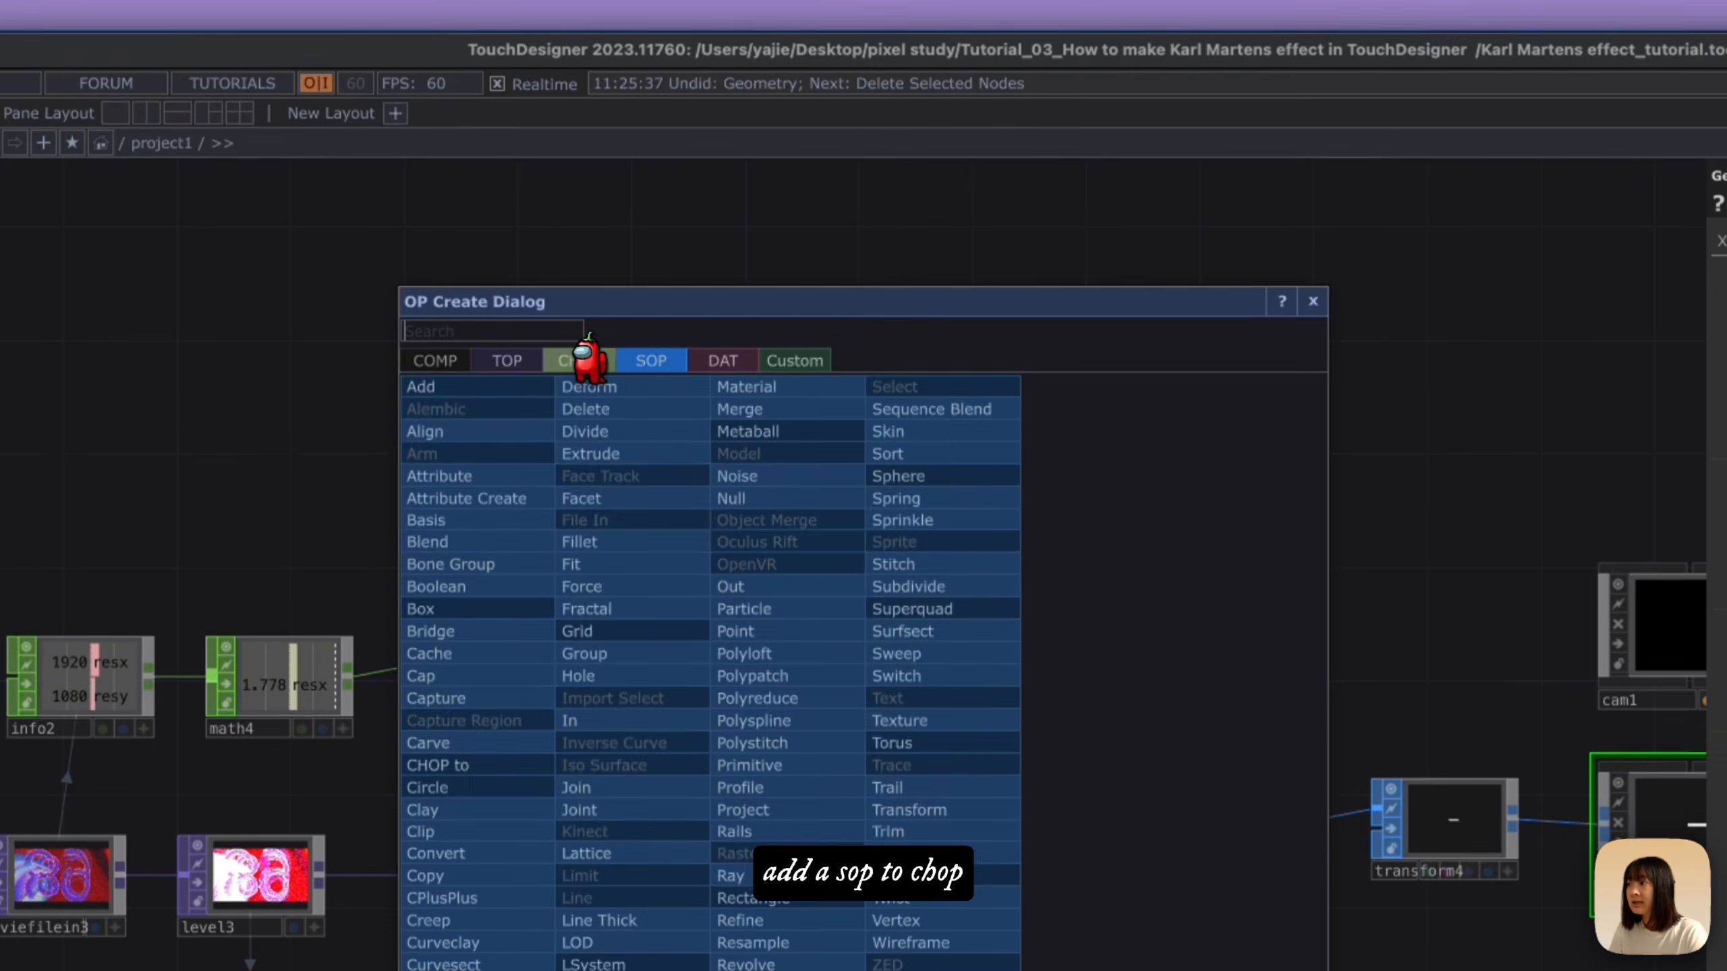
{"action": "left_click", "coordinate": [582, 225]}
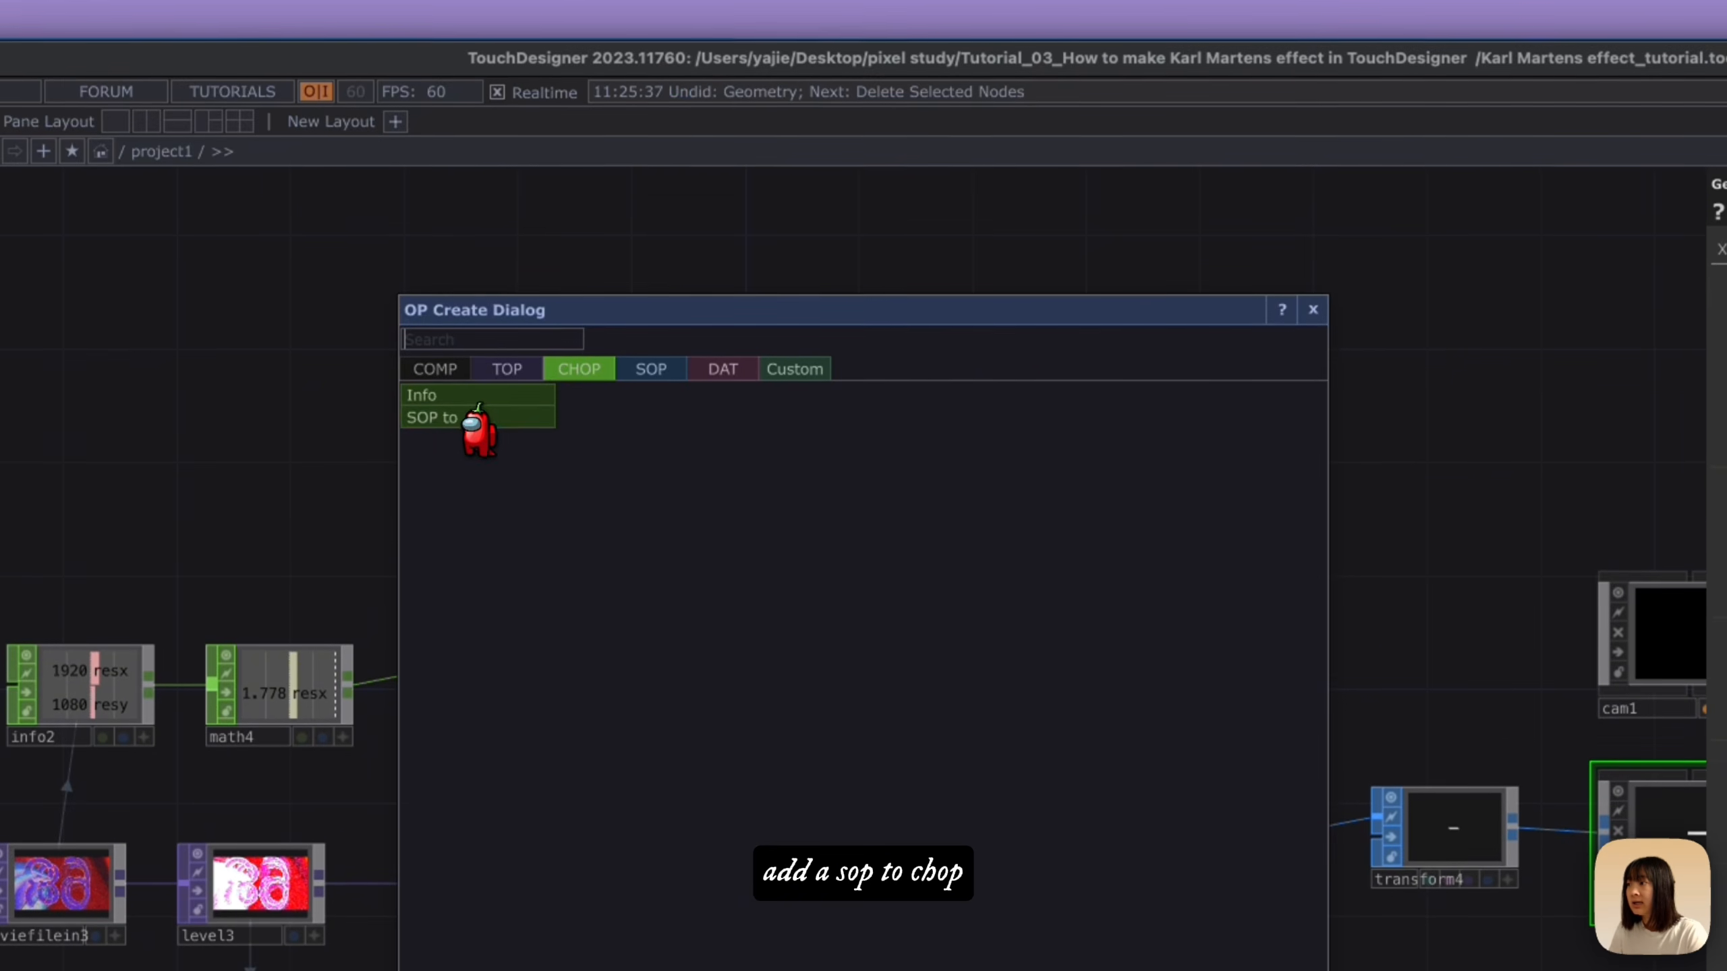
{"action": "left_click", "coordinate": [473, 274]}
{"action": "left_click", "coordinate": [974, 596]}
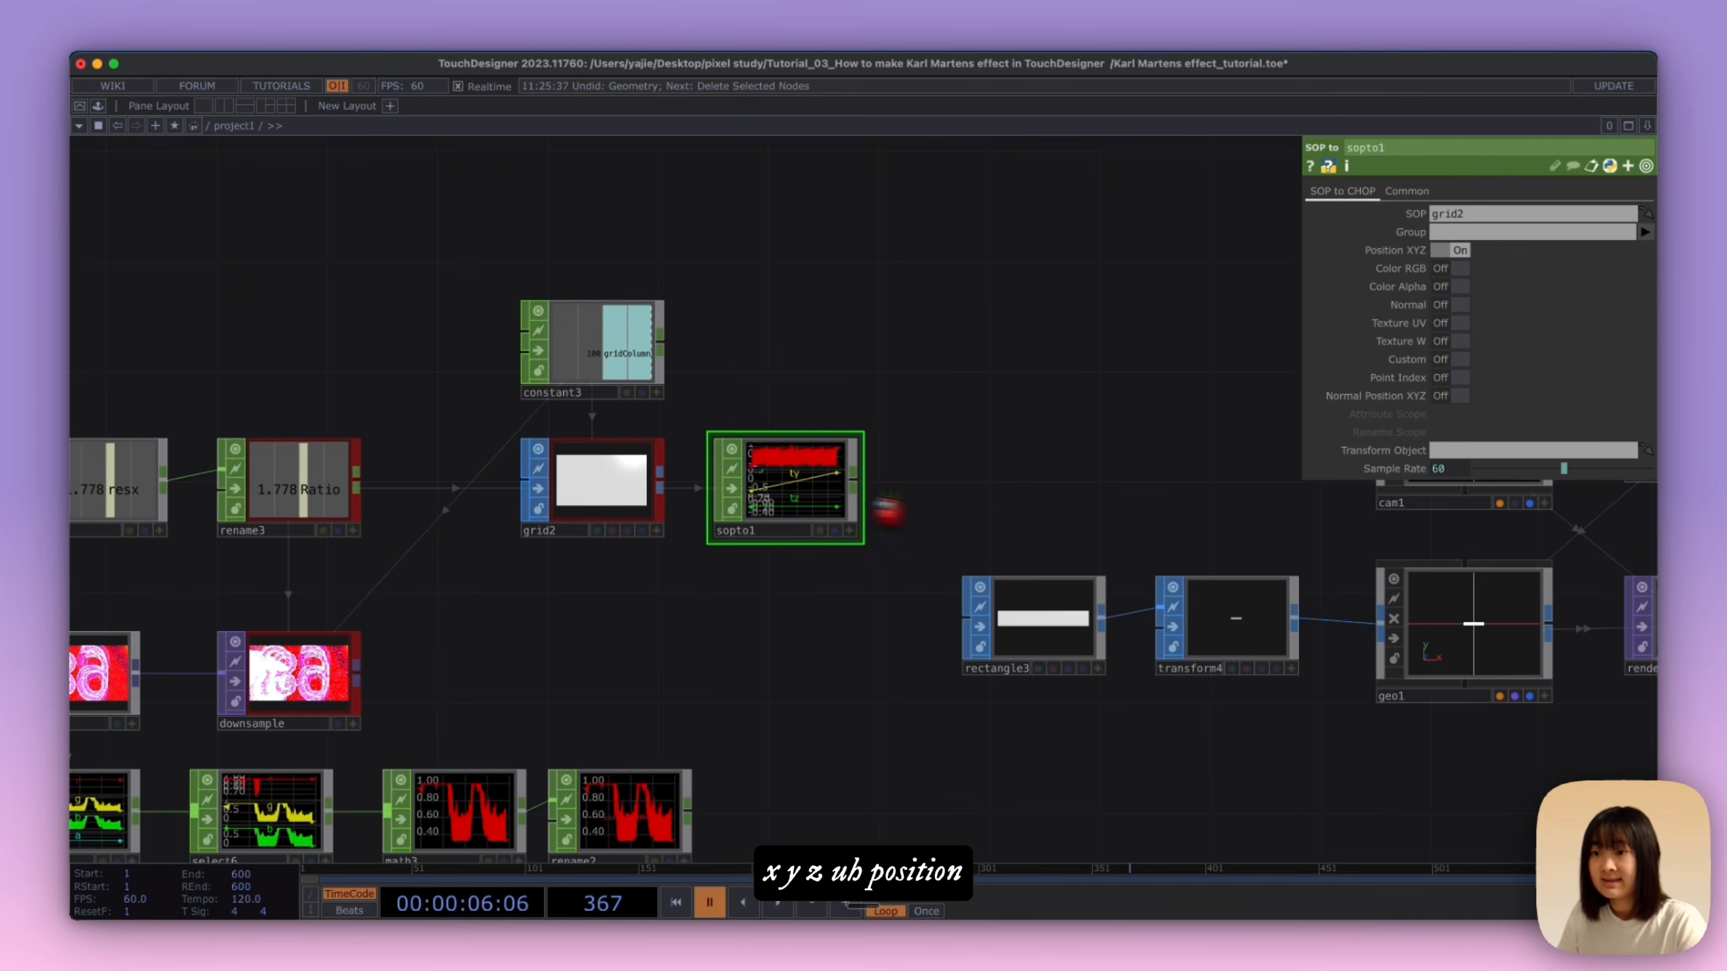
Step: Use sopto1 as geo1's instance Translate OP and map Translate X, Y and Z to tx, ty and tz
{"action": "scroll", "coordinate": [952, 512], "scroll_direction": "right", "scroll_amount": 3}
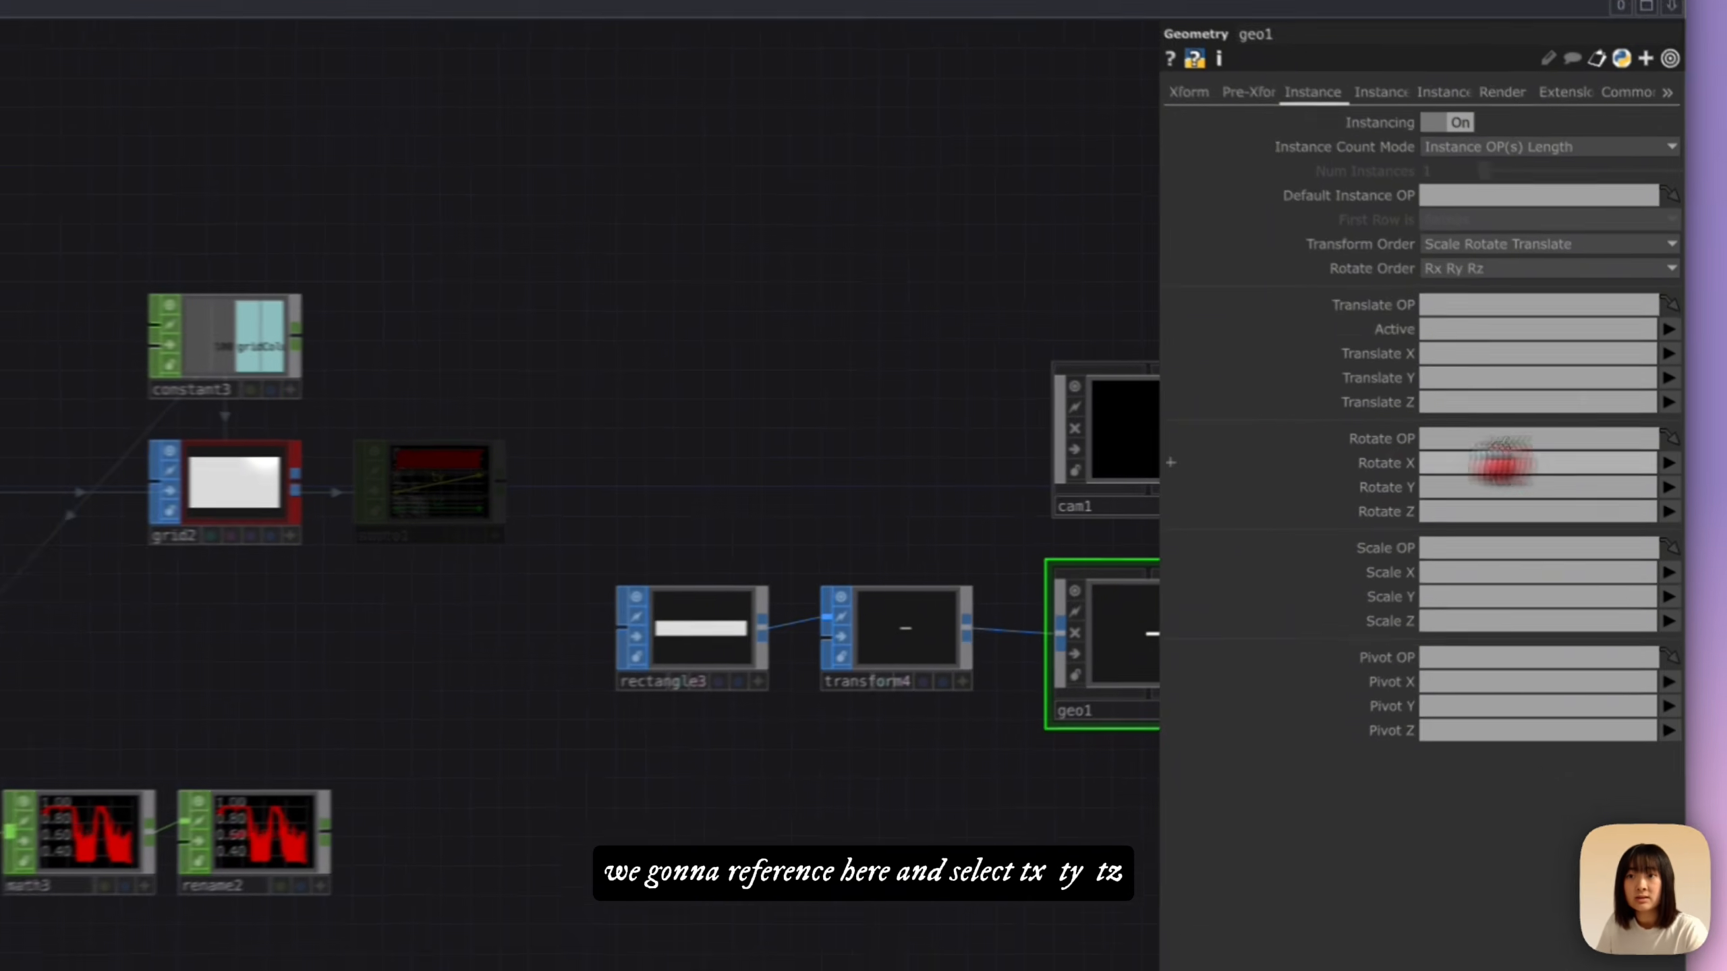
{"action": "left_click_drag", "start_coordinate": [1503, 463], "coordinate": [1482, 305]}
{"action": "left_click", "coordinate": [1558, 354]}
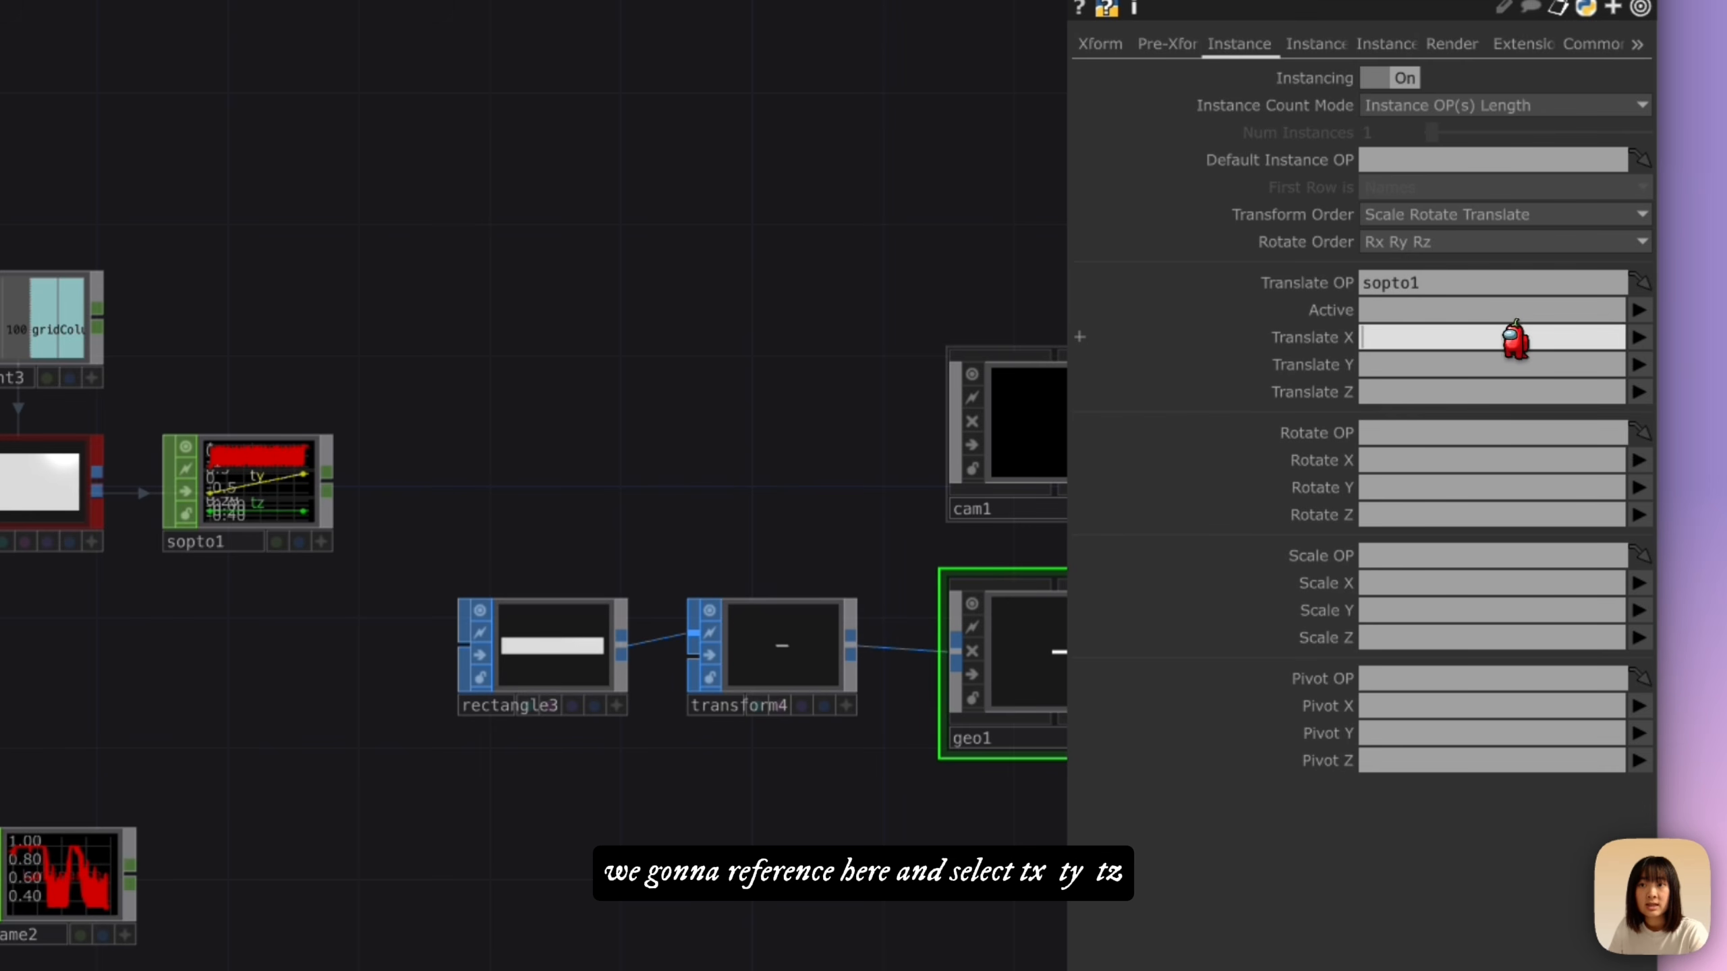
{"action": "left_click", "coordinate": [1639, 365]}
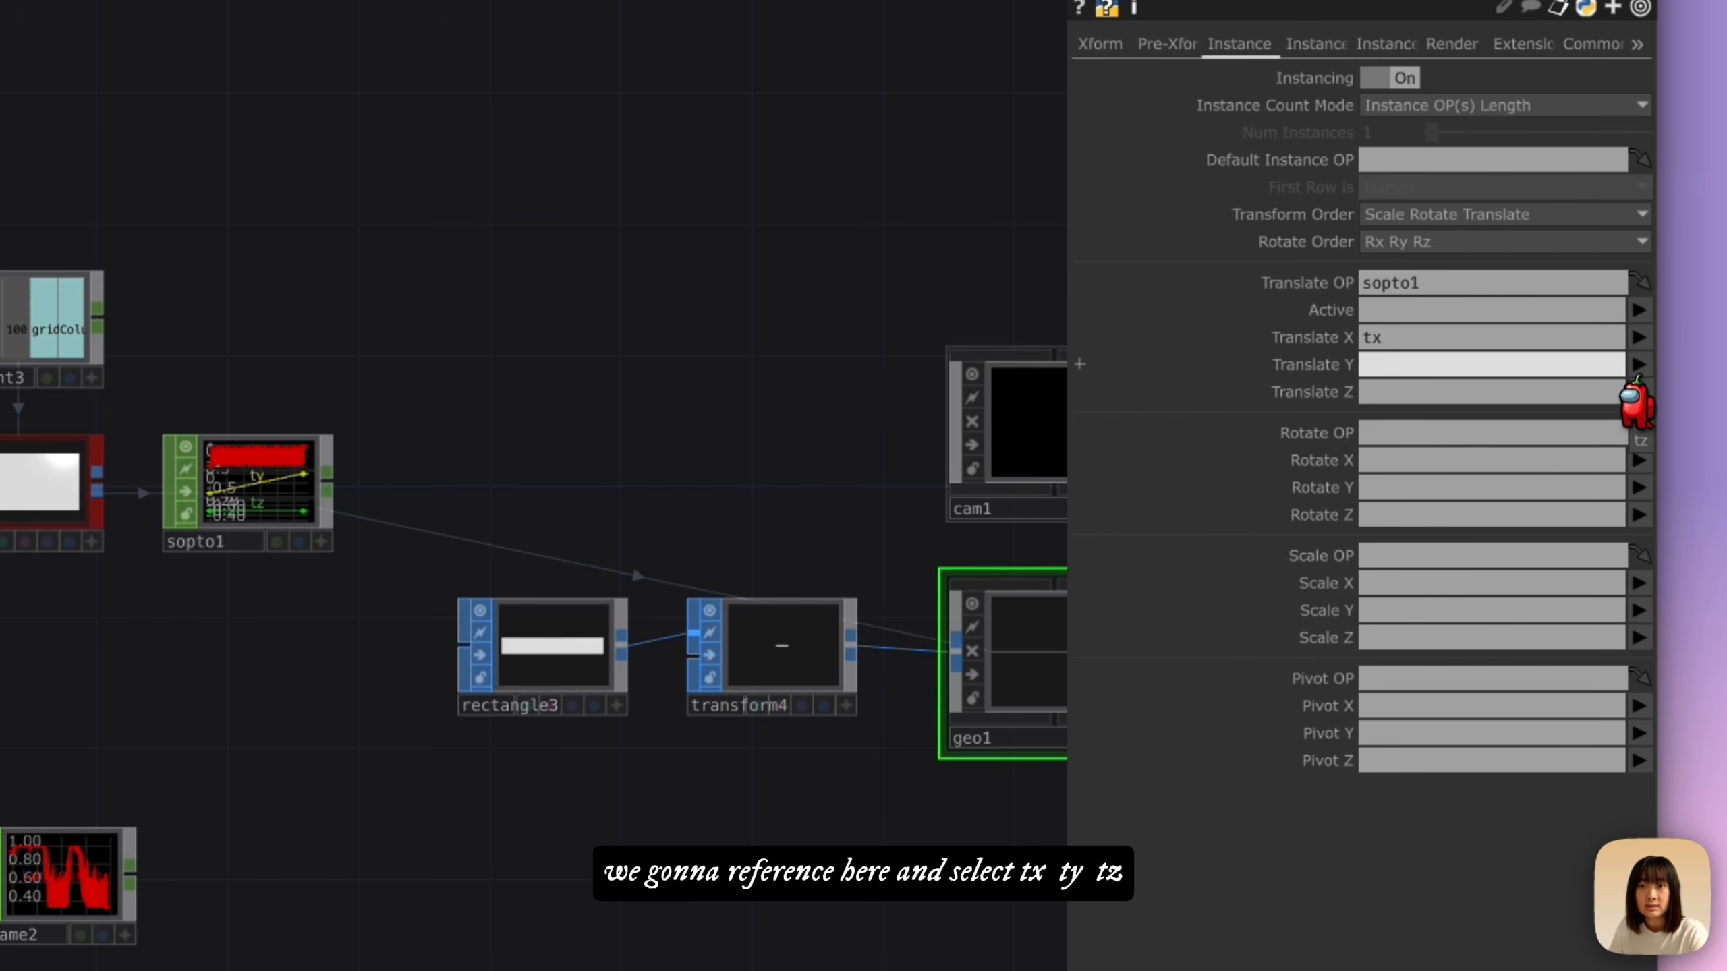
{"action": "left_click", "coordinate": [1640, 416]}
{"action": "left_click", "coordinate": [1639, 393]}
{"action": "left_click", "coordinate": [1637, 464]}
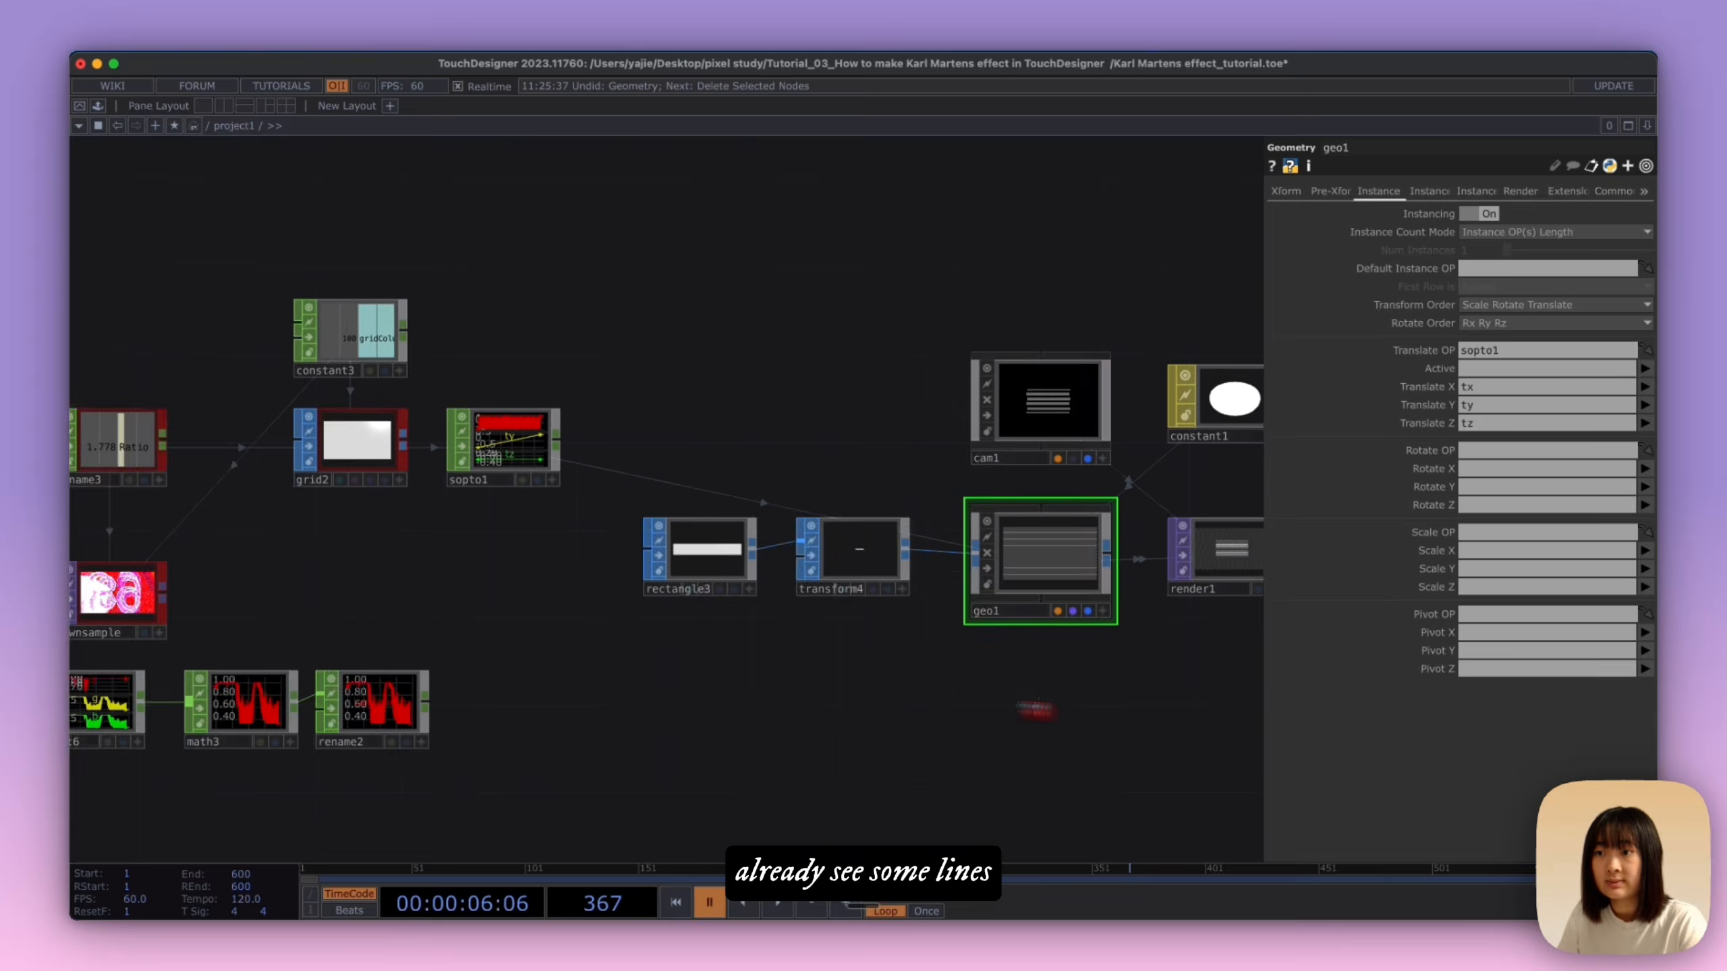
Step: Display render1's output as the network background
{"action": "scroll", "coordinate": [1034, 709], "scroll_direction": "right", "scroll_amount": 3}
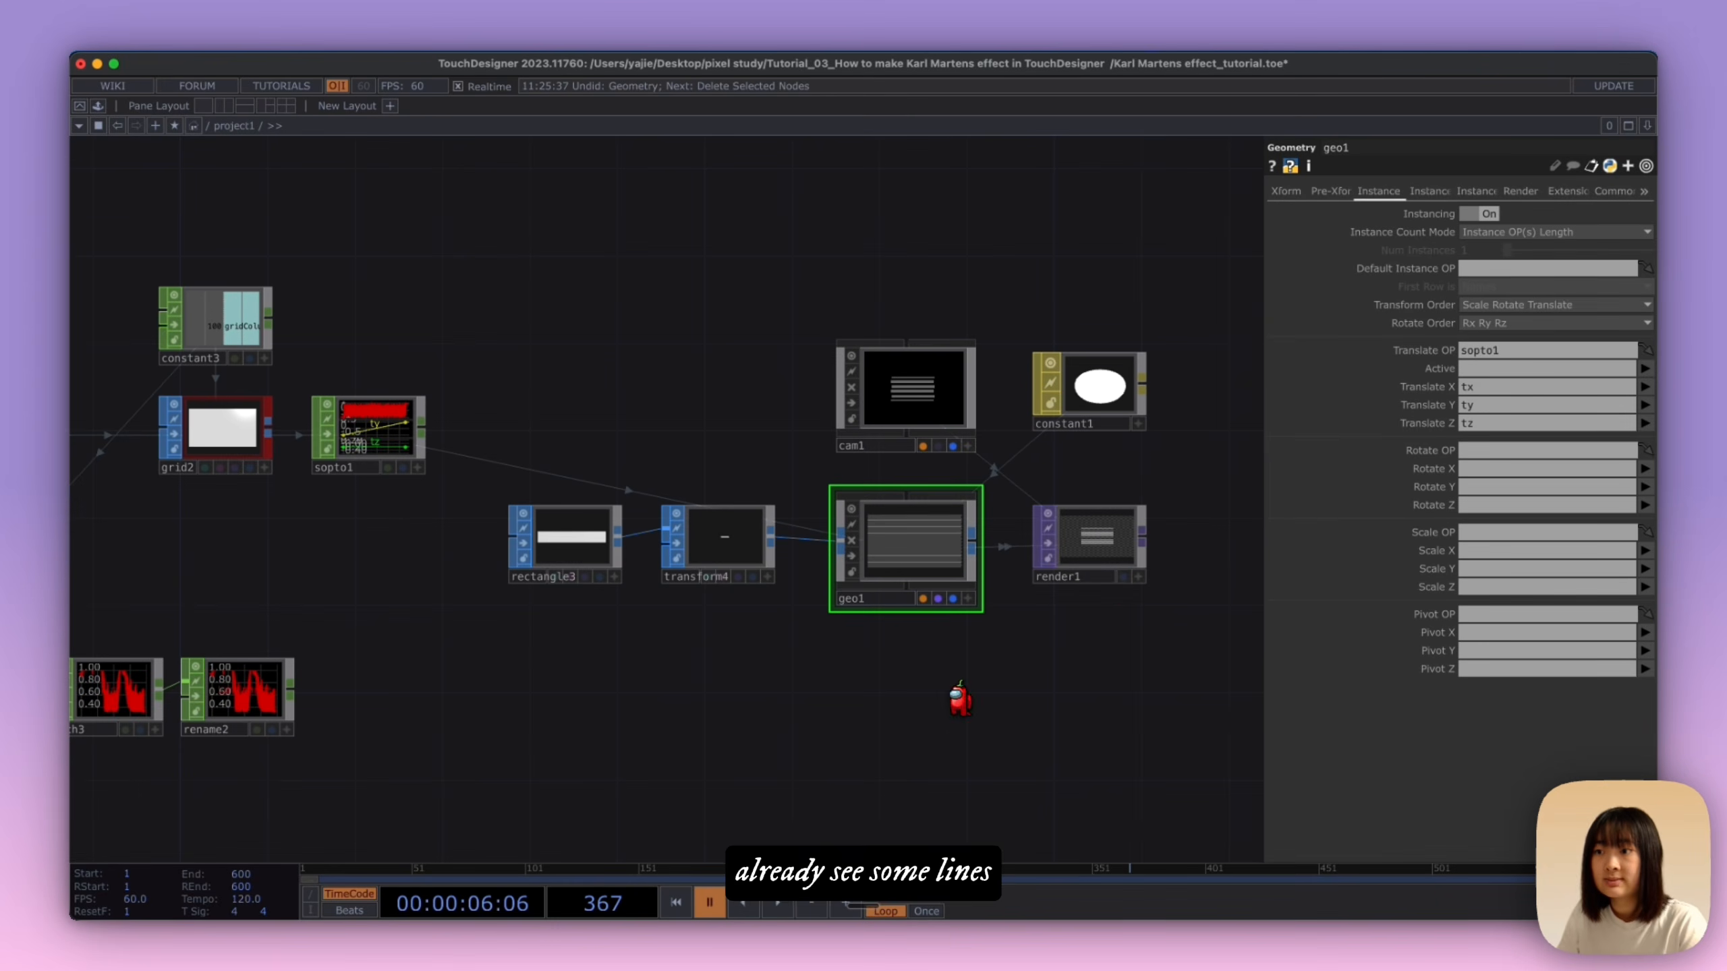
{"action": "left_click", "coordinate": [1123, 577]}
Step: Use rename2 as geo1's instance Scale OP and map Scale Y to Luminance
{"action": "left_click_drag", "start_coordinate": [590, 383], "coordinate": [849, 431]}
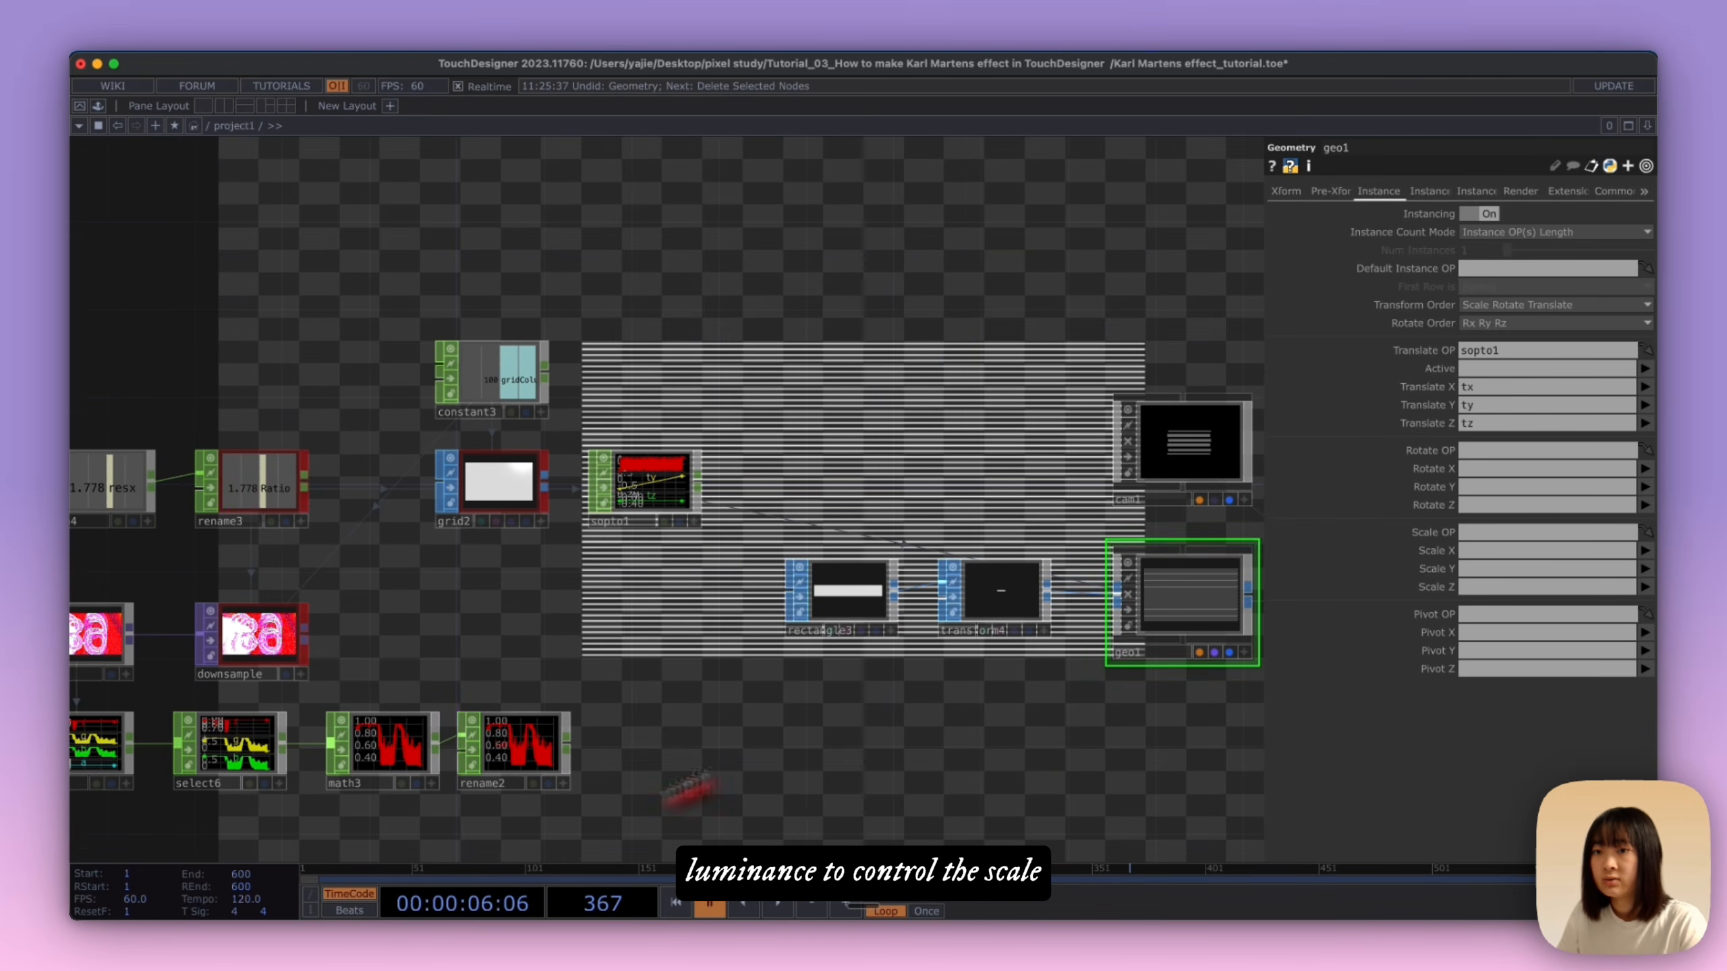
{"action": "scroll", "coordinate": [729, 771], "scroll_direction": "down", "scroll_amount": 4}
{"action": "scroll", "coordinate": [728, 771], "scroll_direction": "left", "scroll_amount": 3}
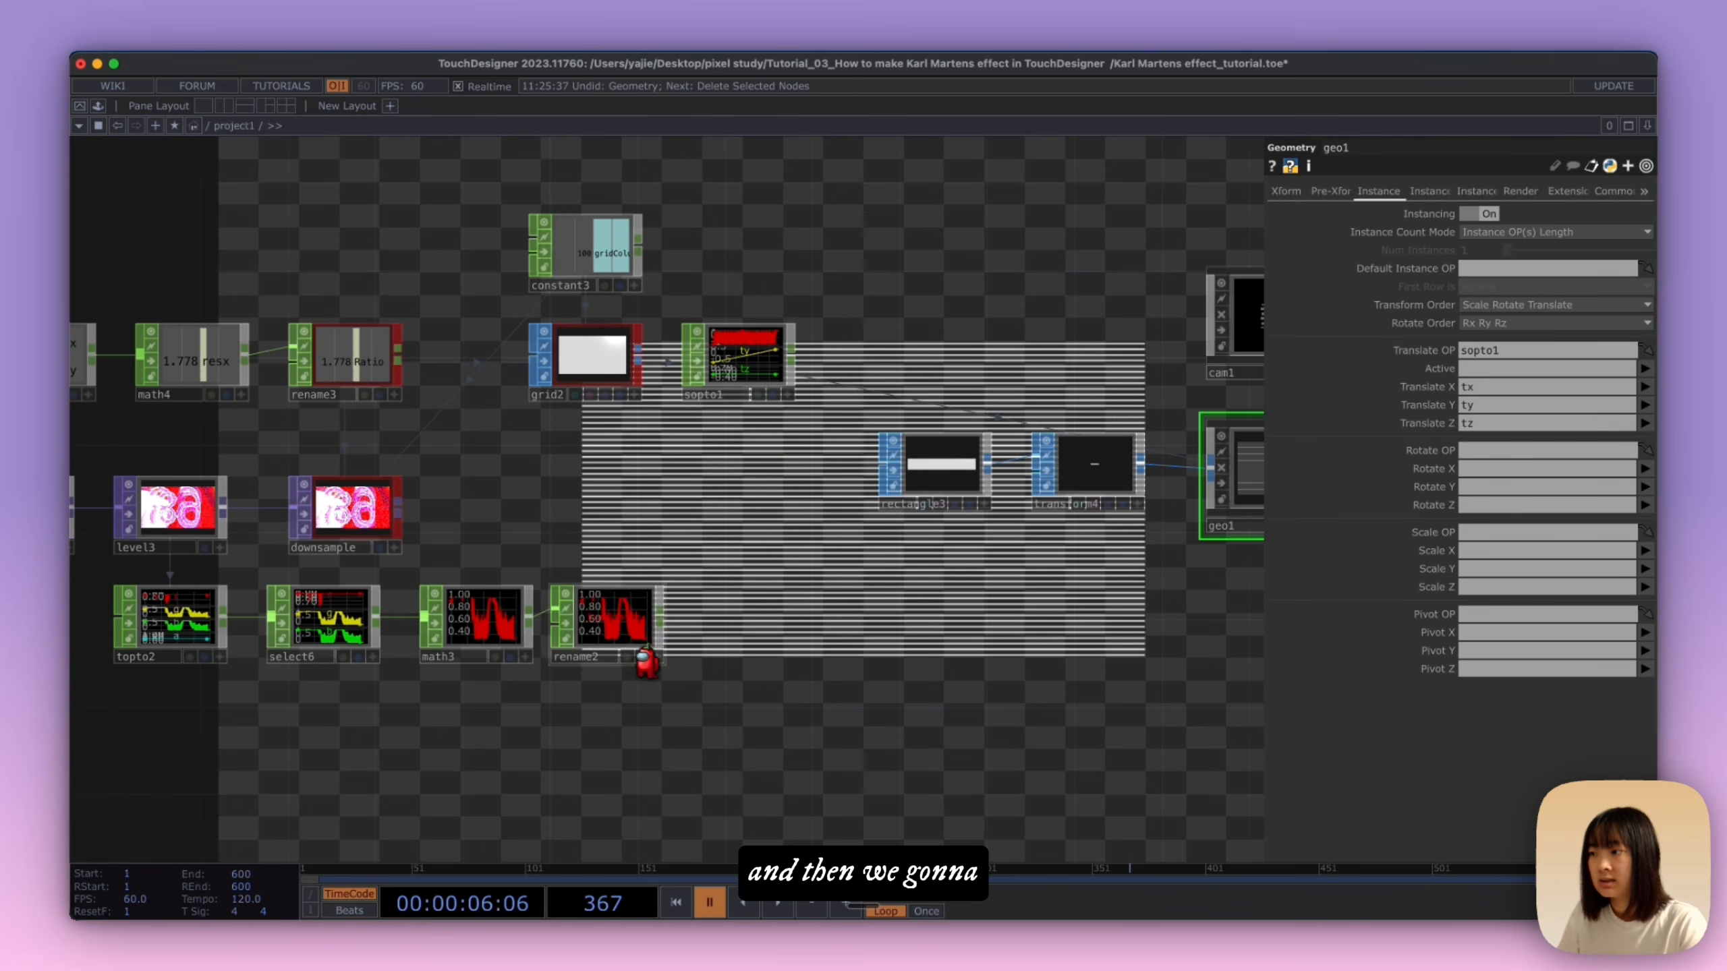
{"action": "left_click_drag", "start_coordinate": [637, 629], "coordinate": [1530, 538]}
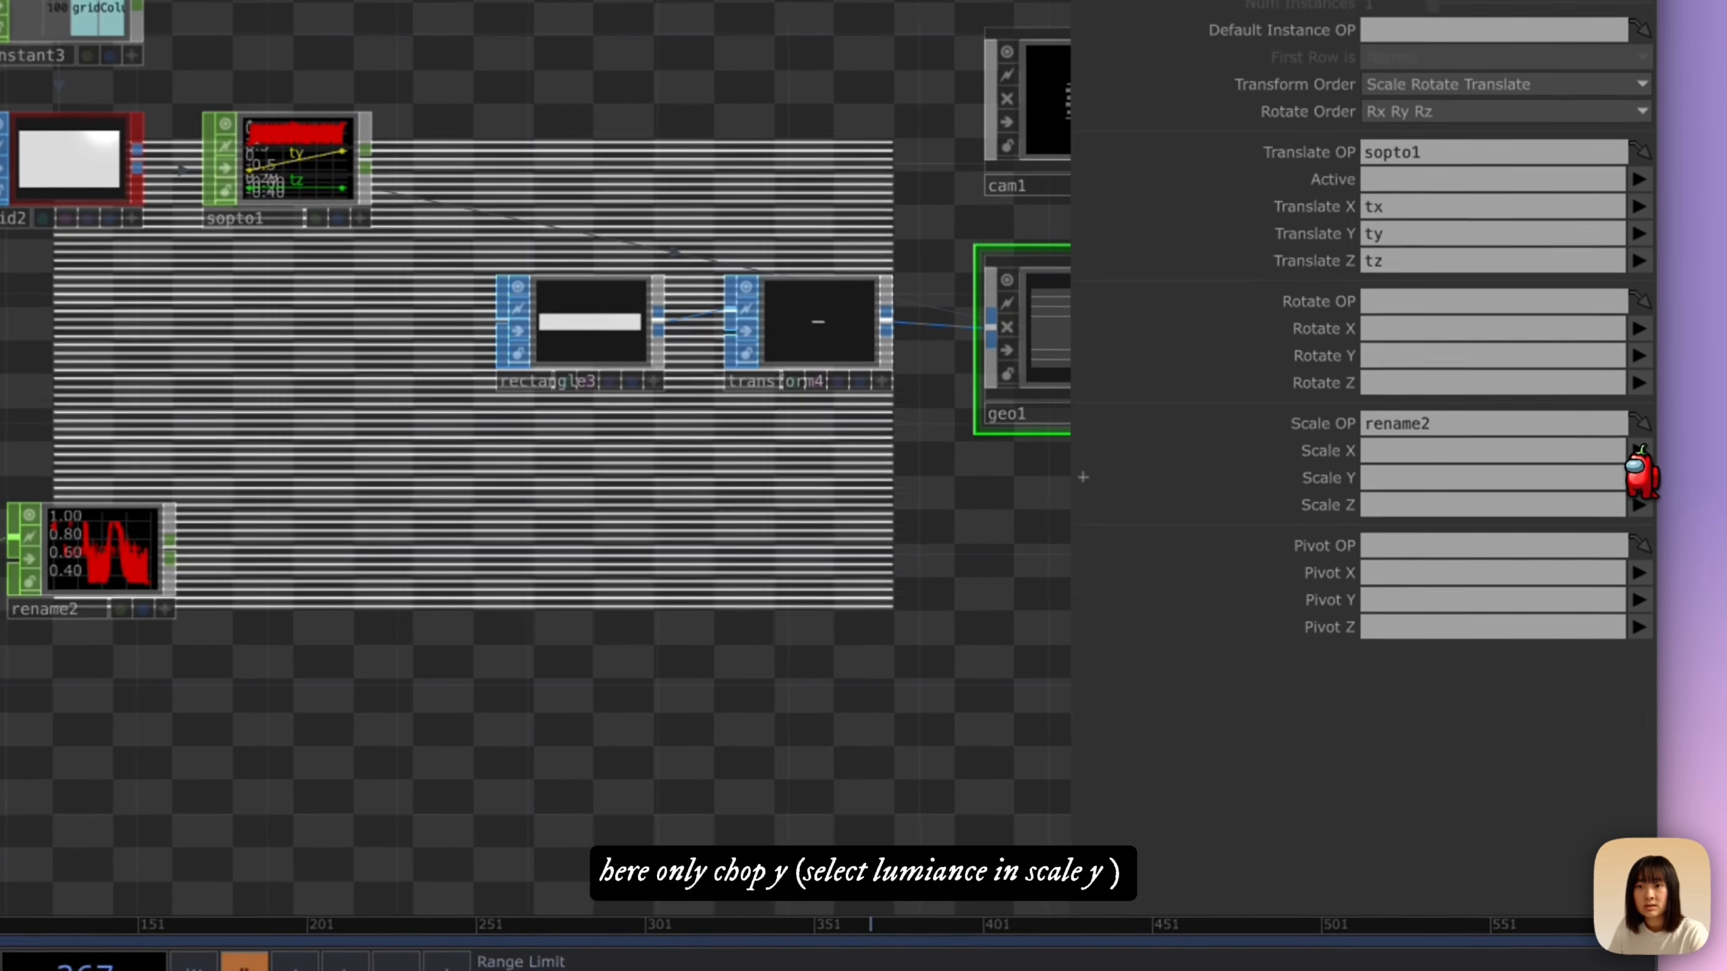
{"action": "left_click", "coordinate": [1513, 569]}
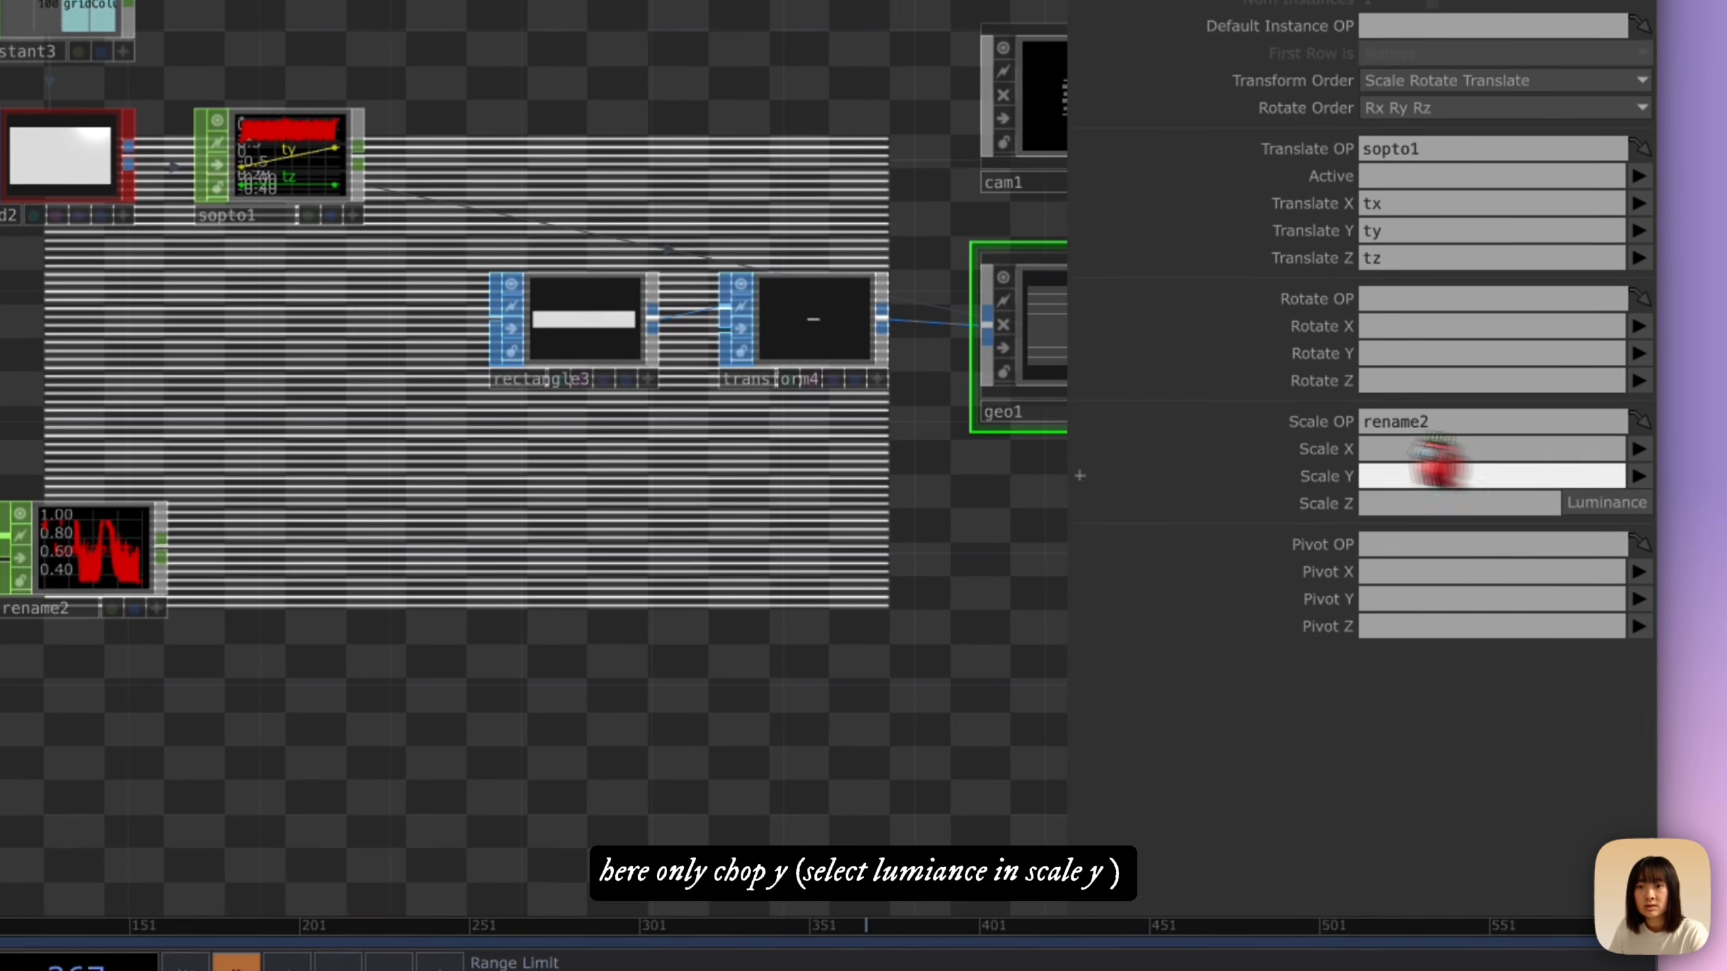
{"action": "left_click", "coordinate": [1590, 502]}
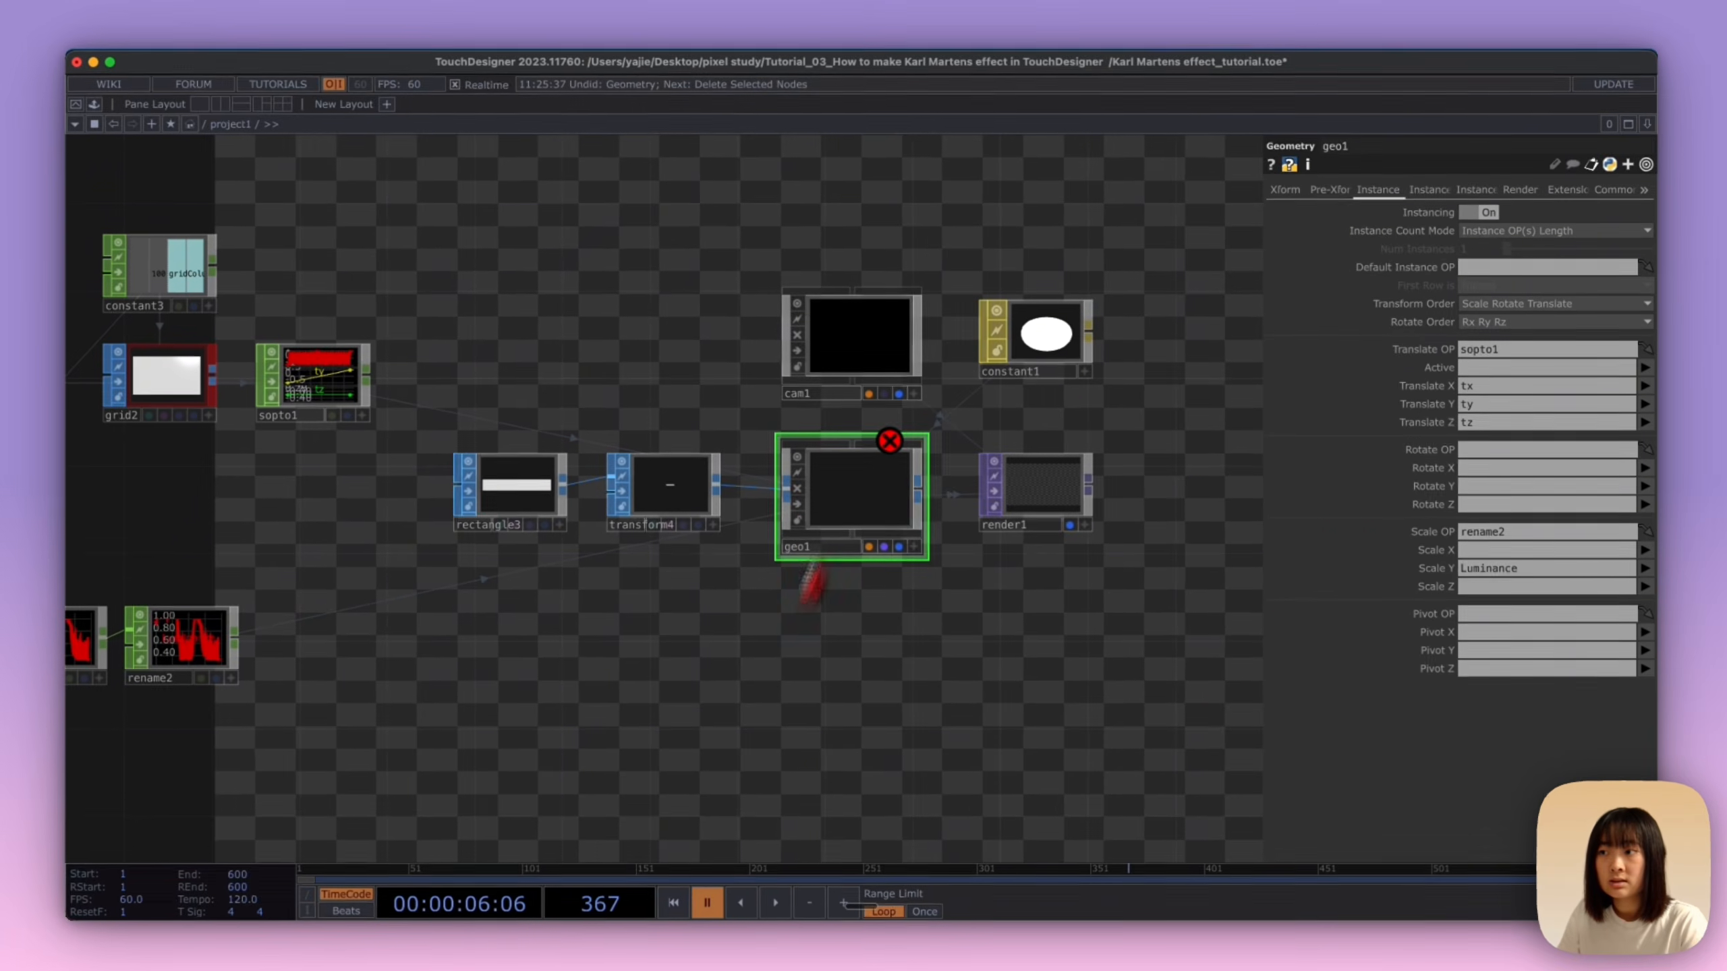
Step: Read geo1's error information and turn on Output as Single Channel Set for topto2
{"action": "middle_click", "coordinate": [860, 470]}
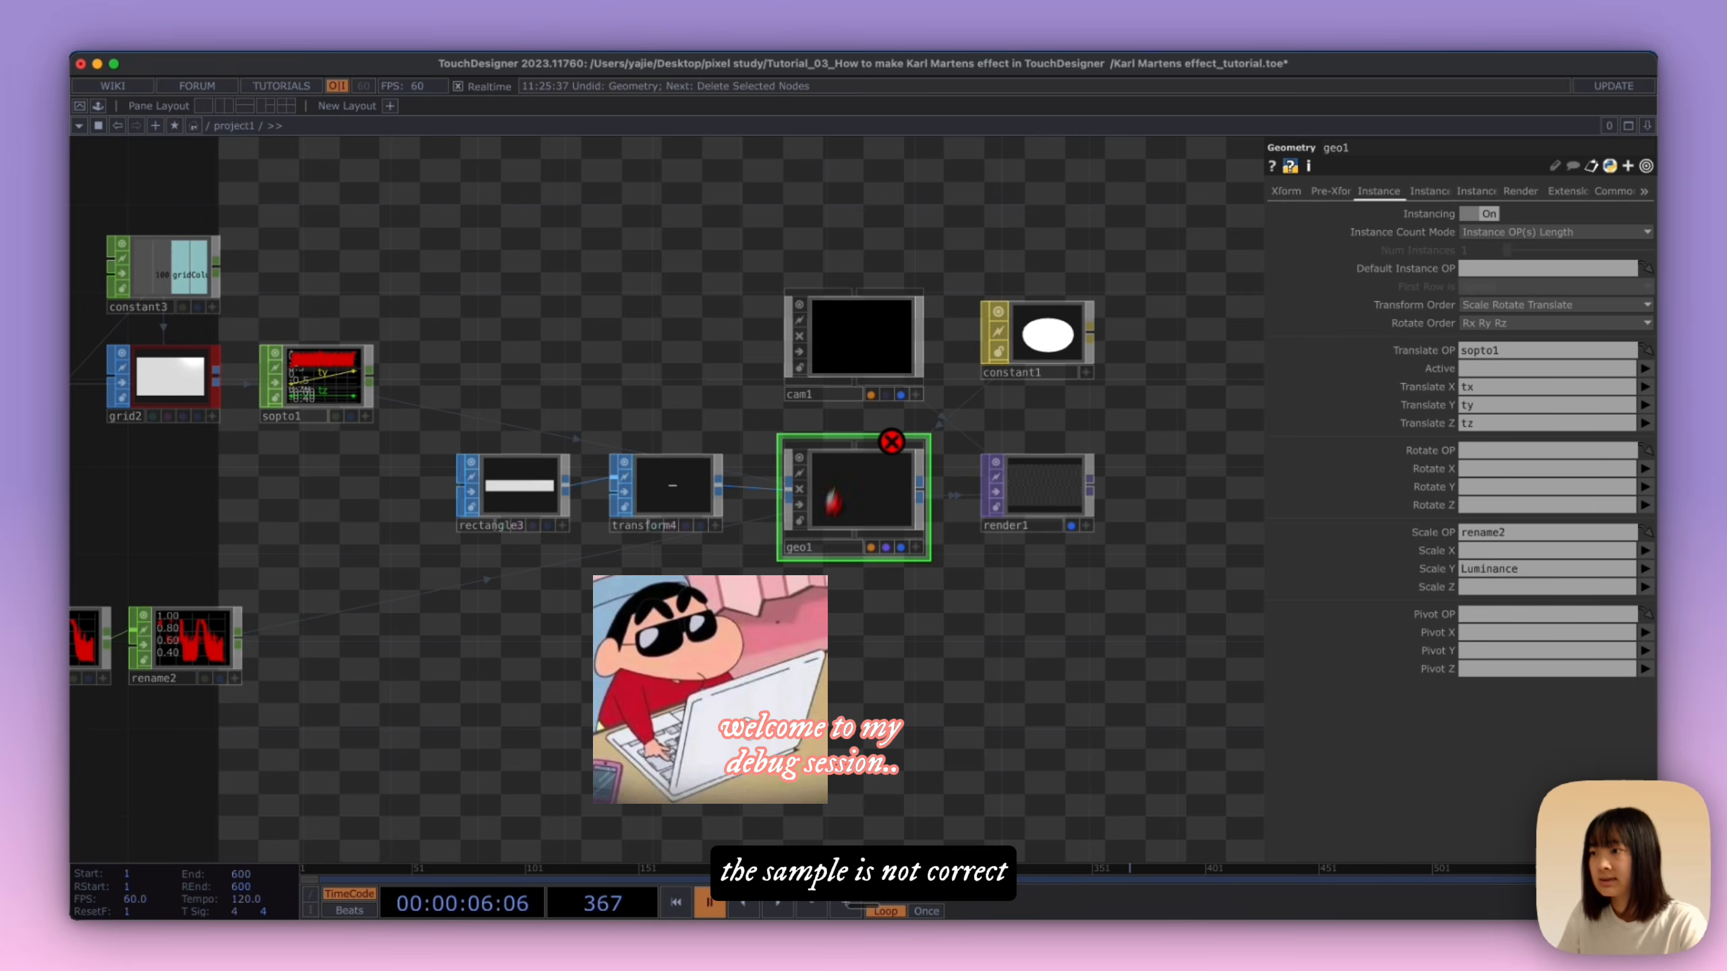
{"action": "mouse_move", "coordinate": [794, 655]}
{"action": "left_mouse_down"}
{"action": "mouse_move", "coordinate": [1271, 564]}
{"action": "mouse_move", "coordinate": [1010, 650]}
{"action": "mouse_move", "coordinate": [1051, 649]}
{"action": "left_mouse_up"}
{"action": "scroll", "coordinate": [948, 637], "scroll_direction": "down", "scroll_amount": 1}
{"action": "left_click", "coordinate": [480, 524]}
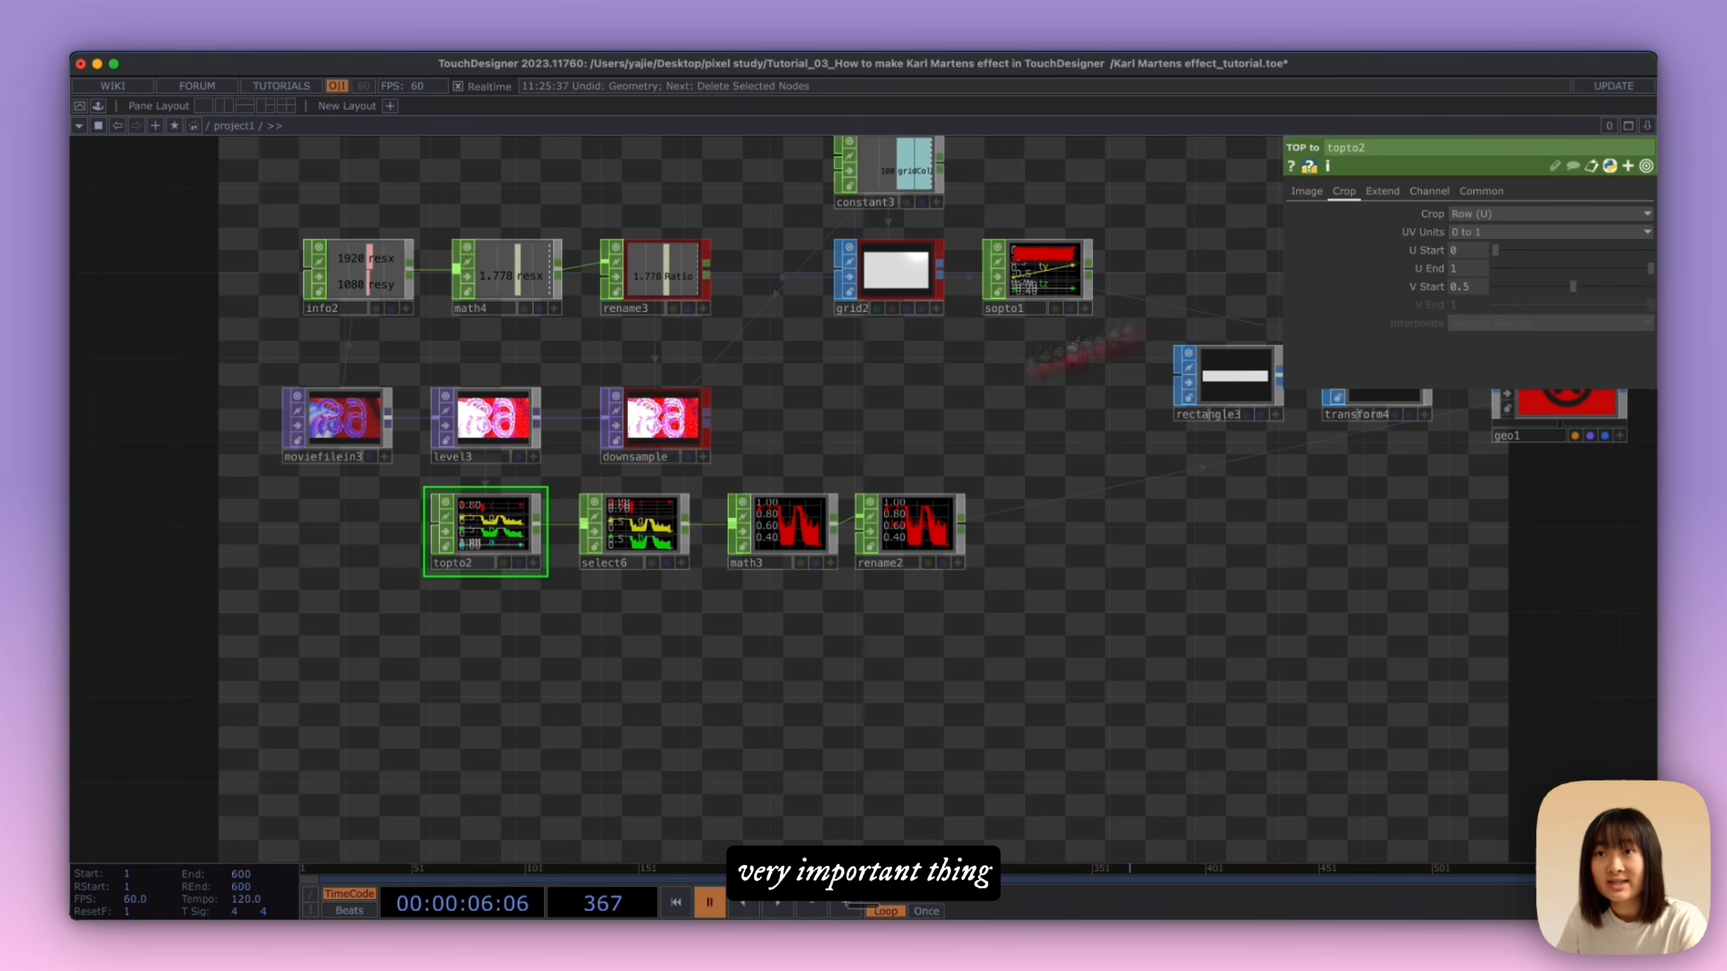
{"action": "left_click", "coordinate": [1306, 191]}
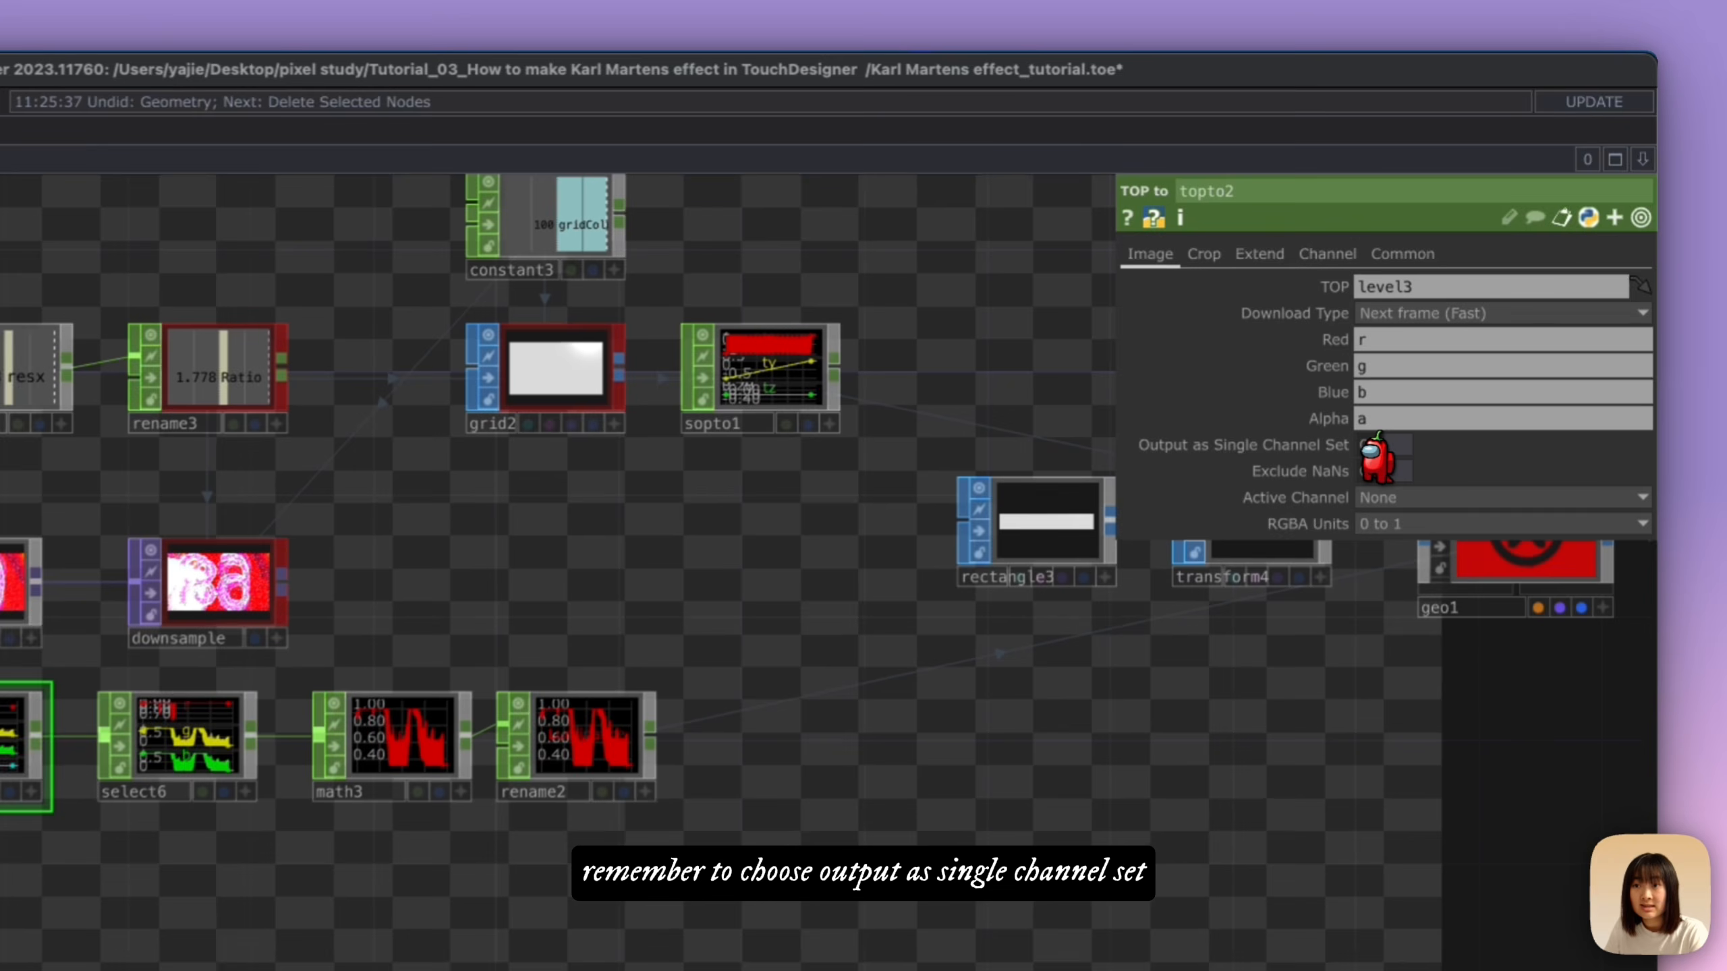
{"action": "left_click", "coordinate": [1468, 322]}
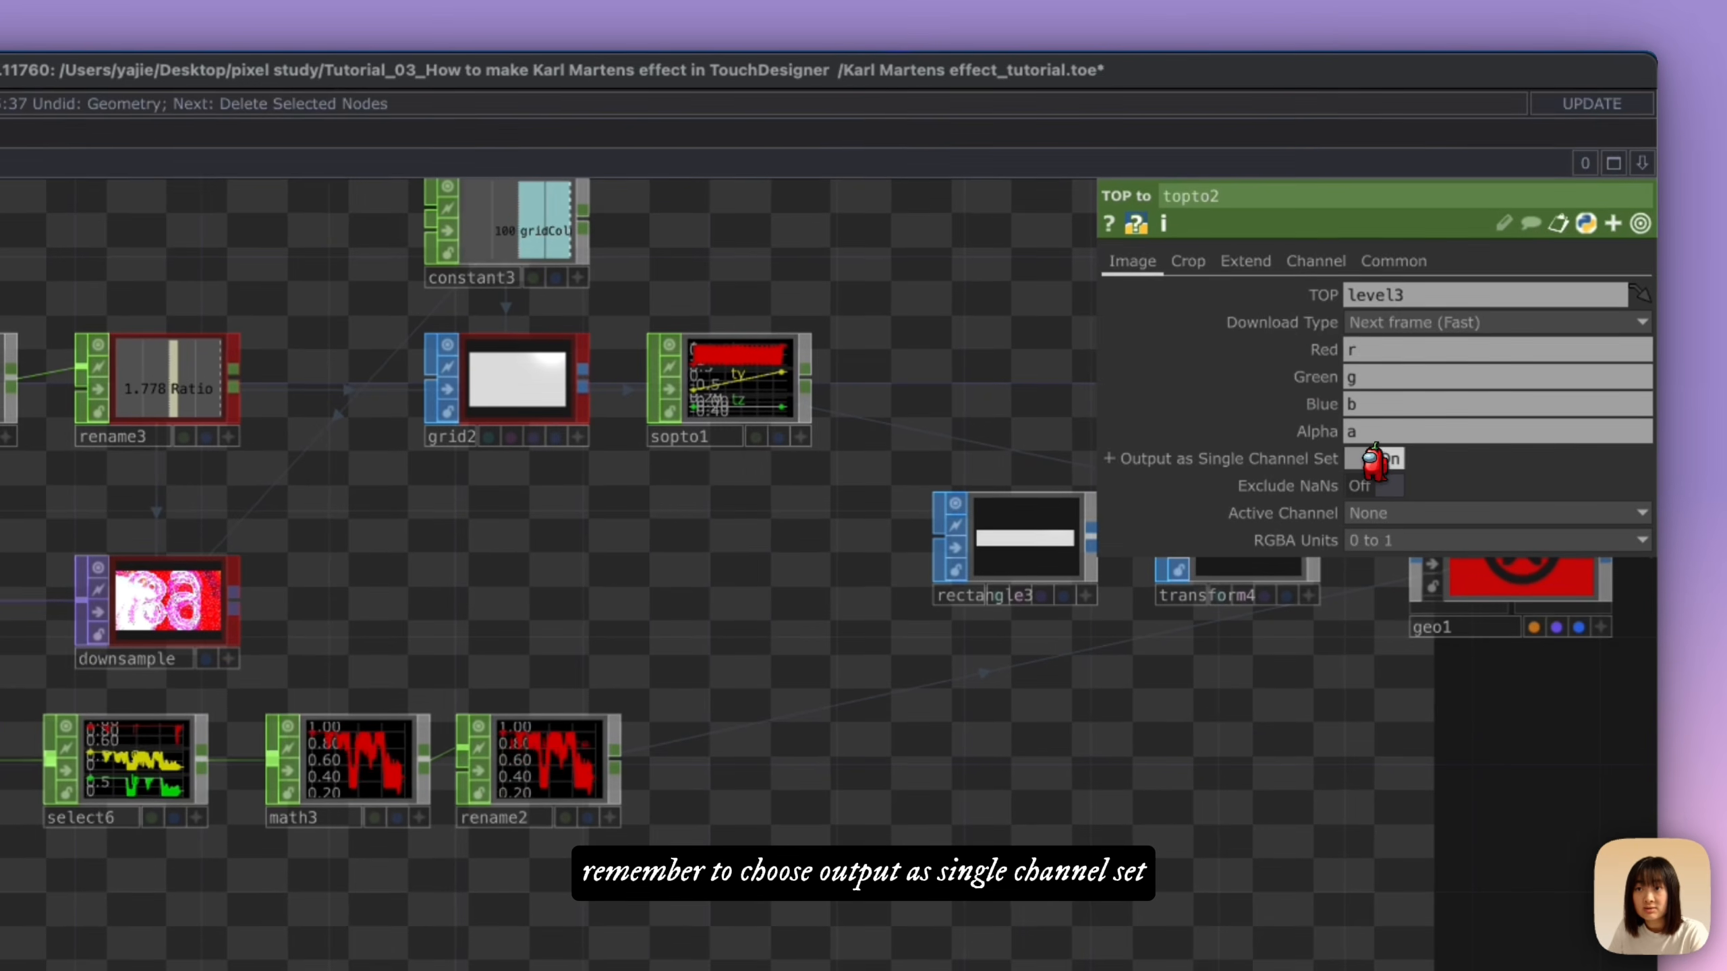
Step: Set topto2's Crop to Full Image so that every pixel is sampled
{"action": "left_click", "coordinate": [1261, 261]}
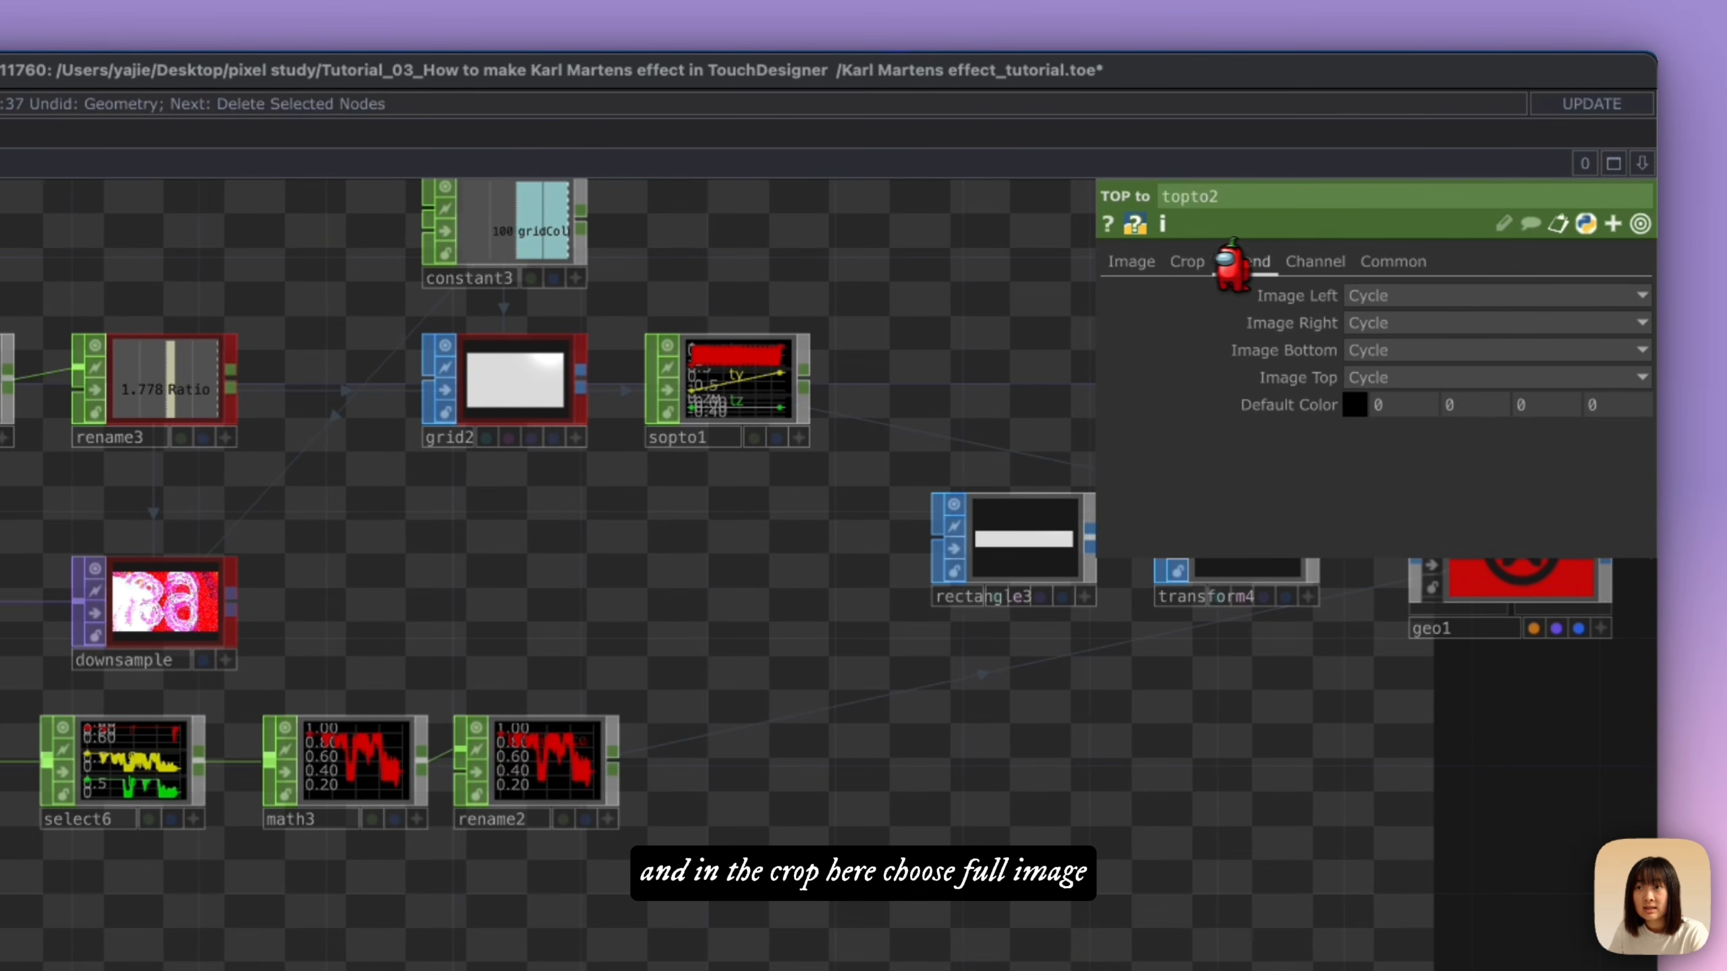
{"action": "left_click", "coordinate": [1188, 261]}
{"action": "left_click", "coordinate": [1367, 296]}
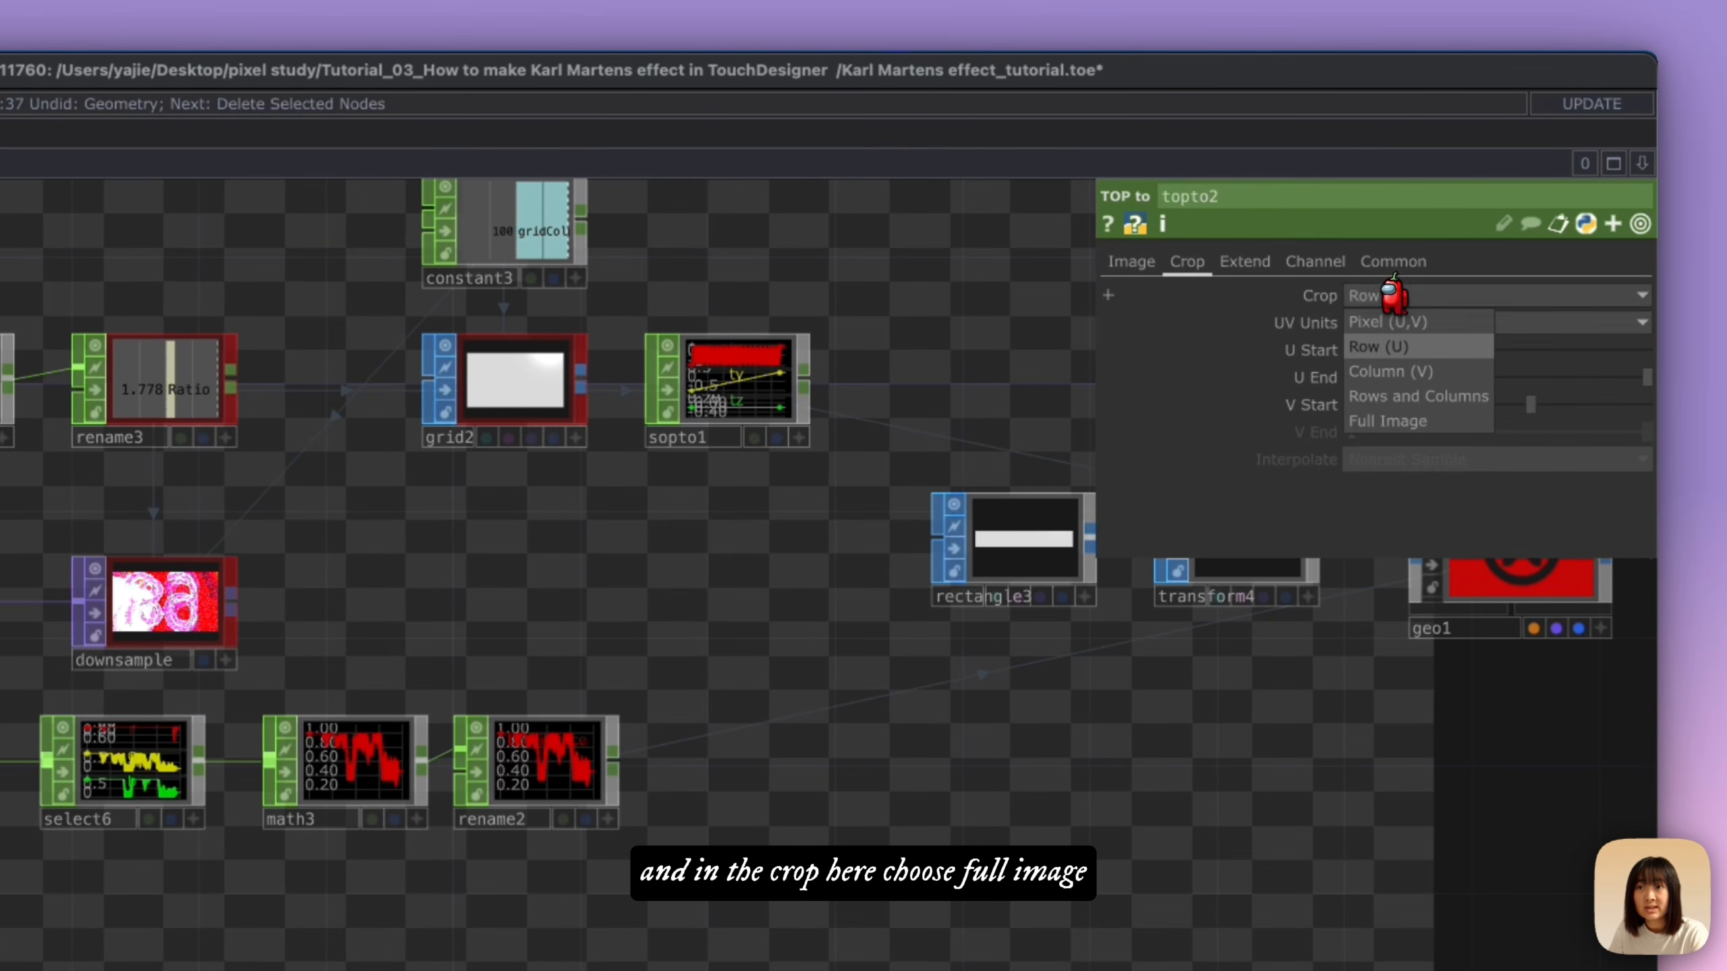
{"action": "left_click", "coordinate": [1394, 421]}
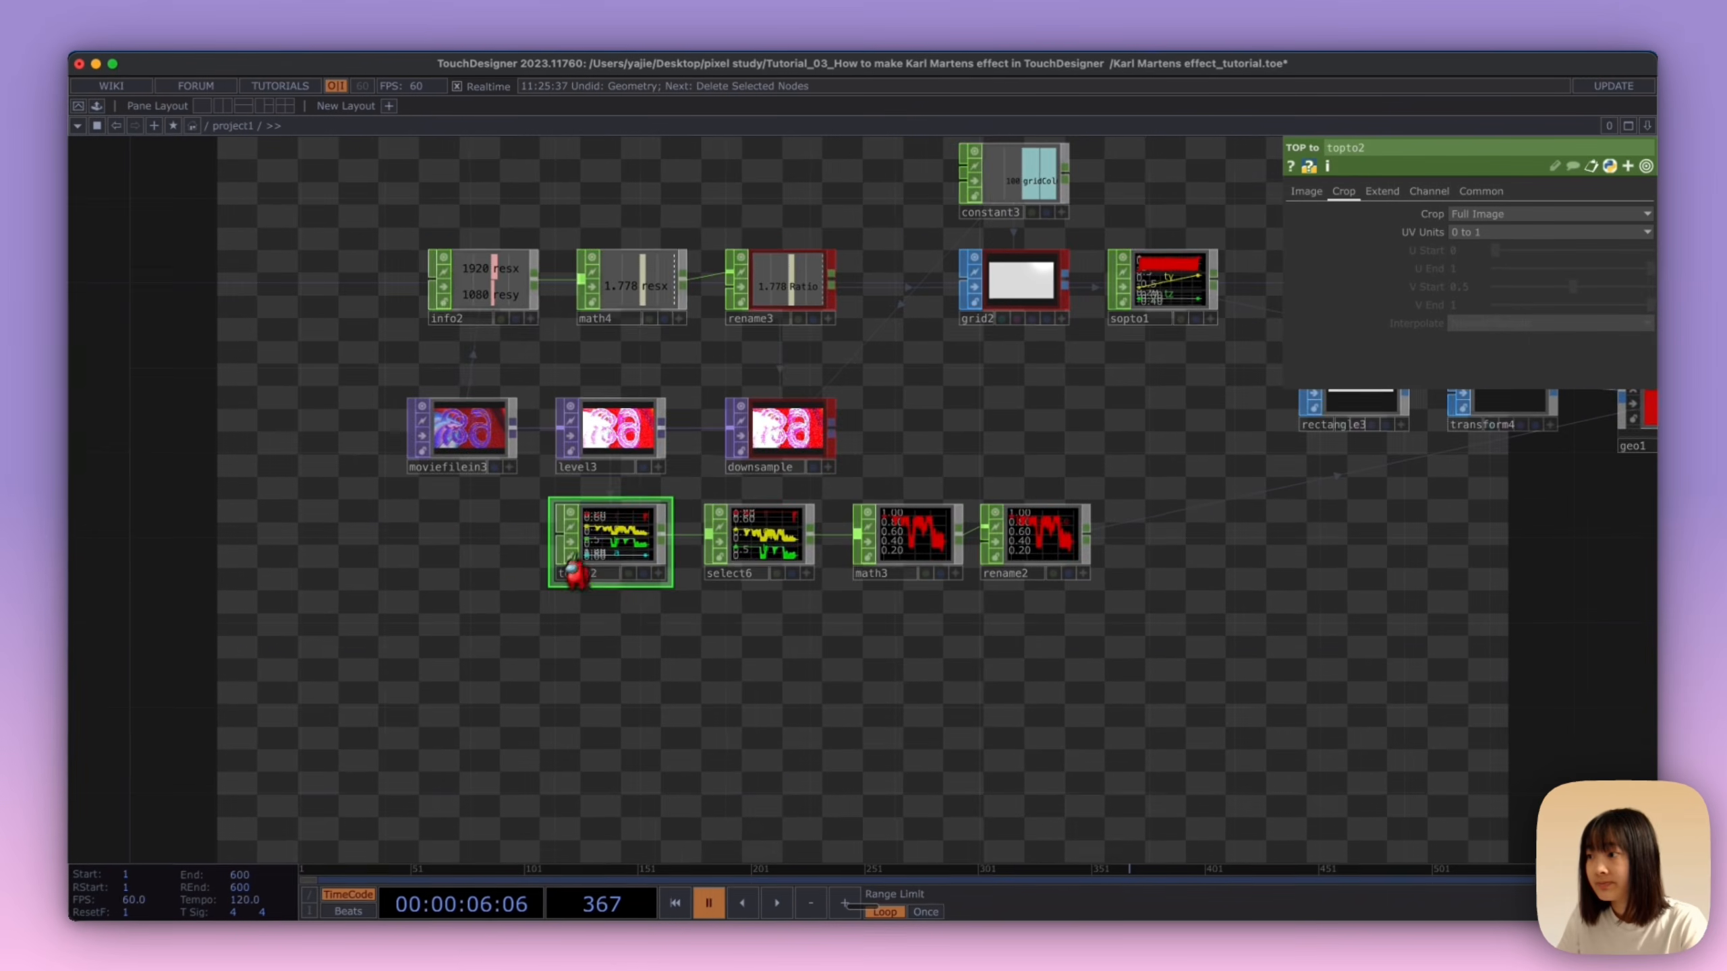
{"action": "scroll", "coordinate": [605, 531], "scroll_direction": "up", "scroll_amount": 1}
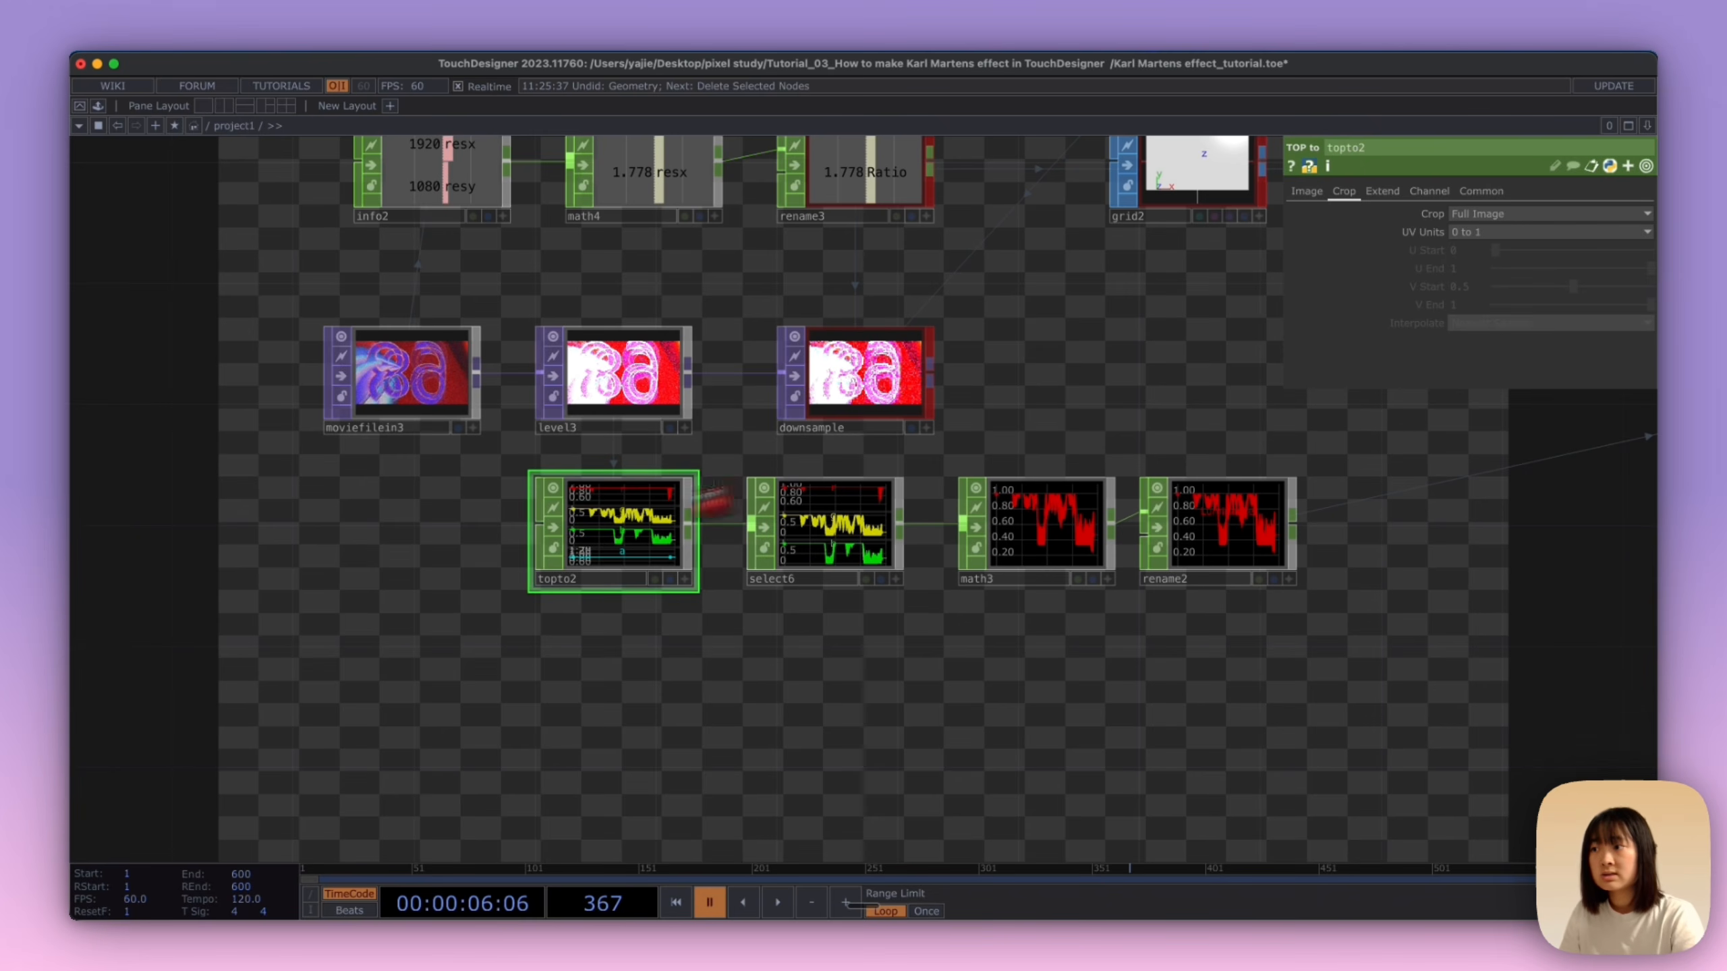
{"action": "left_click", "coordinate": [1419, 212]}
{"action": "left_click", "coordinate": [1431, 213]}
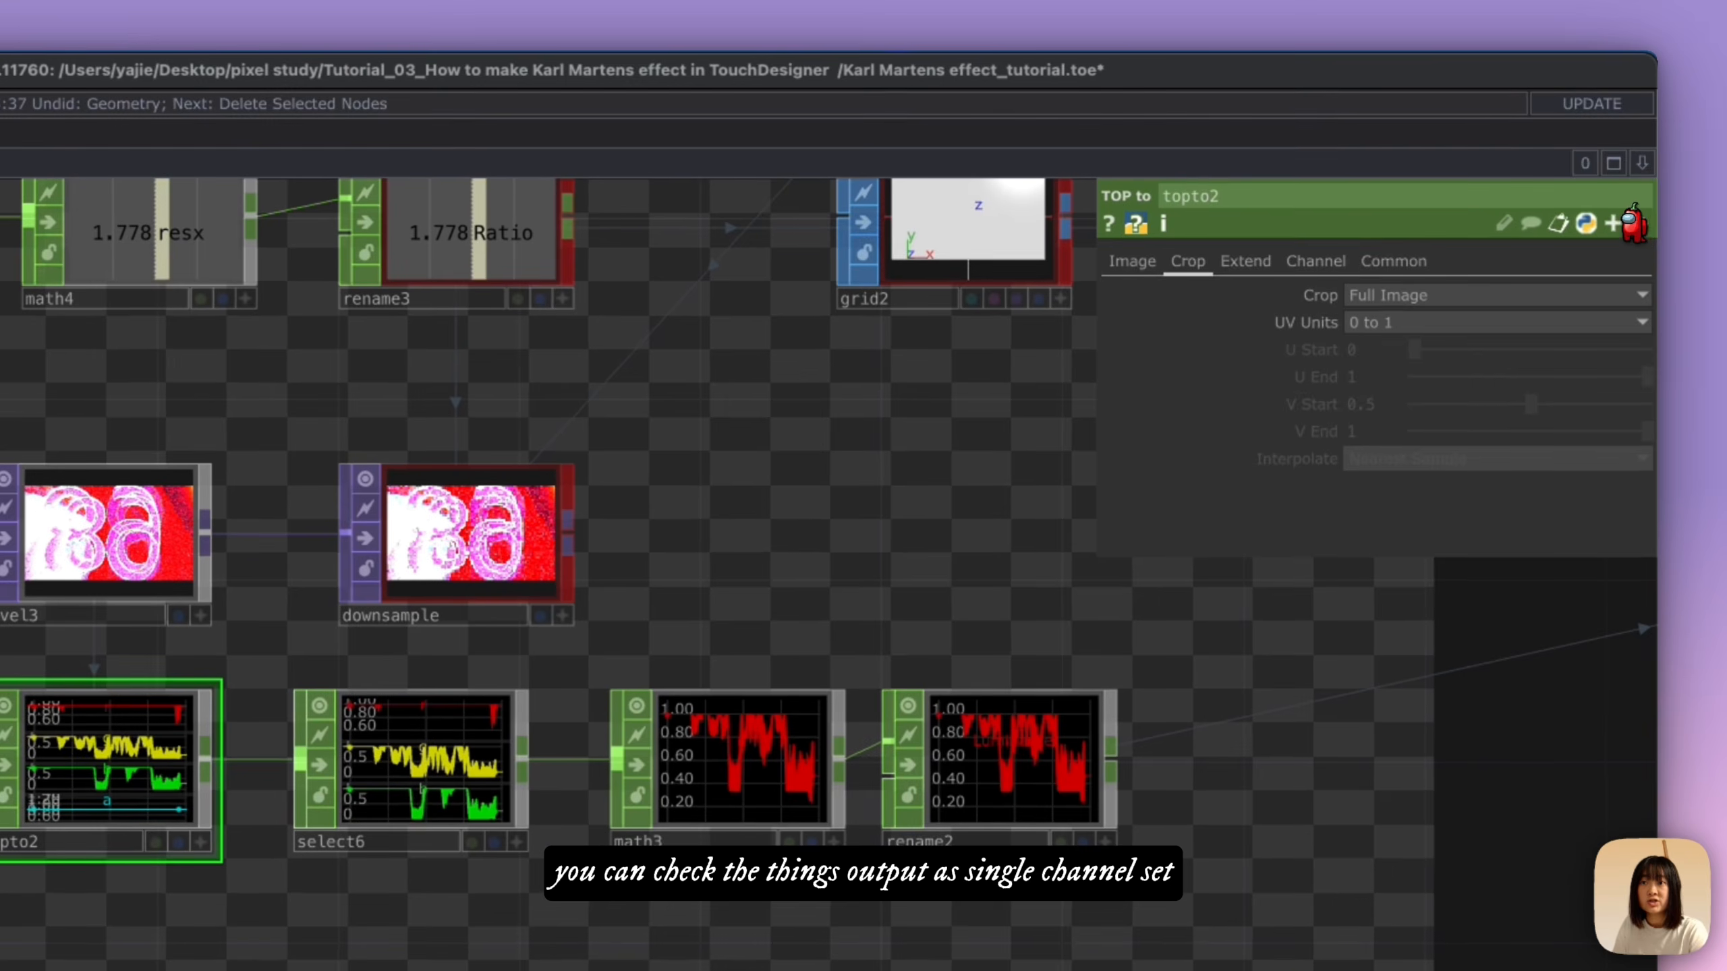
Step: Review the non-default parameters of topto2 and geo1, and read geo1's error information again
{"action": "left_click", "coordinate": [1646, 166]}
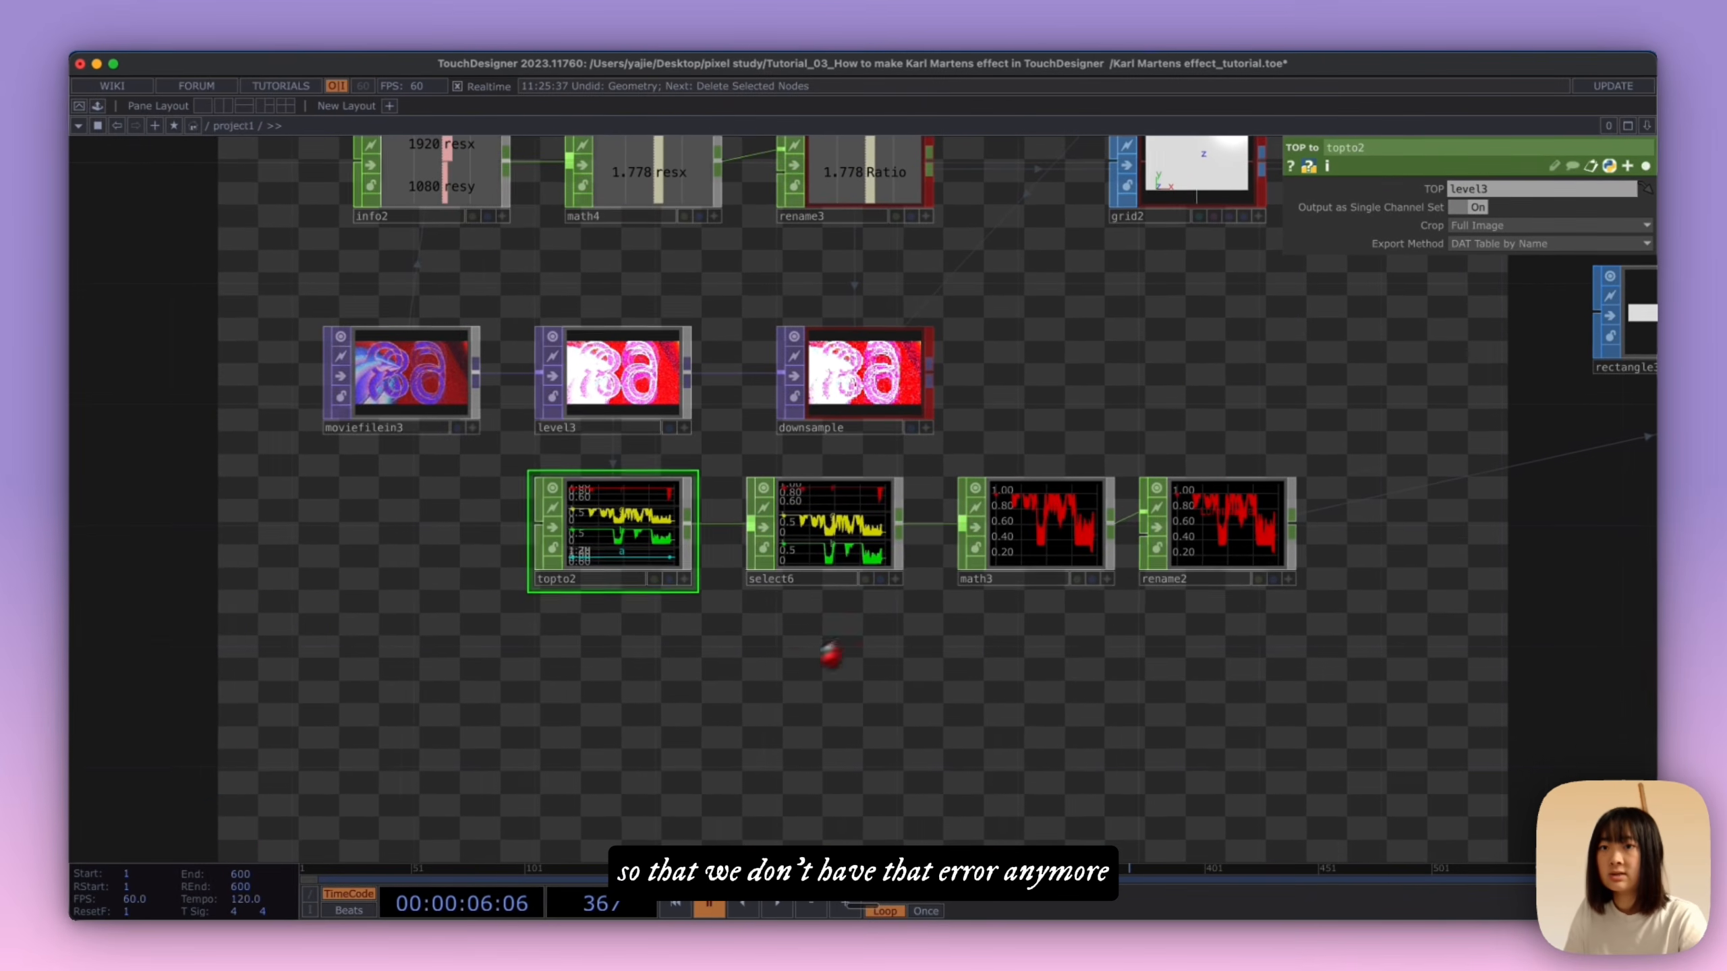
{"action": "scroll", "coordinate": [831, 654], "scroll_direction": "right", "scroll_amount": 15}
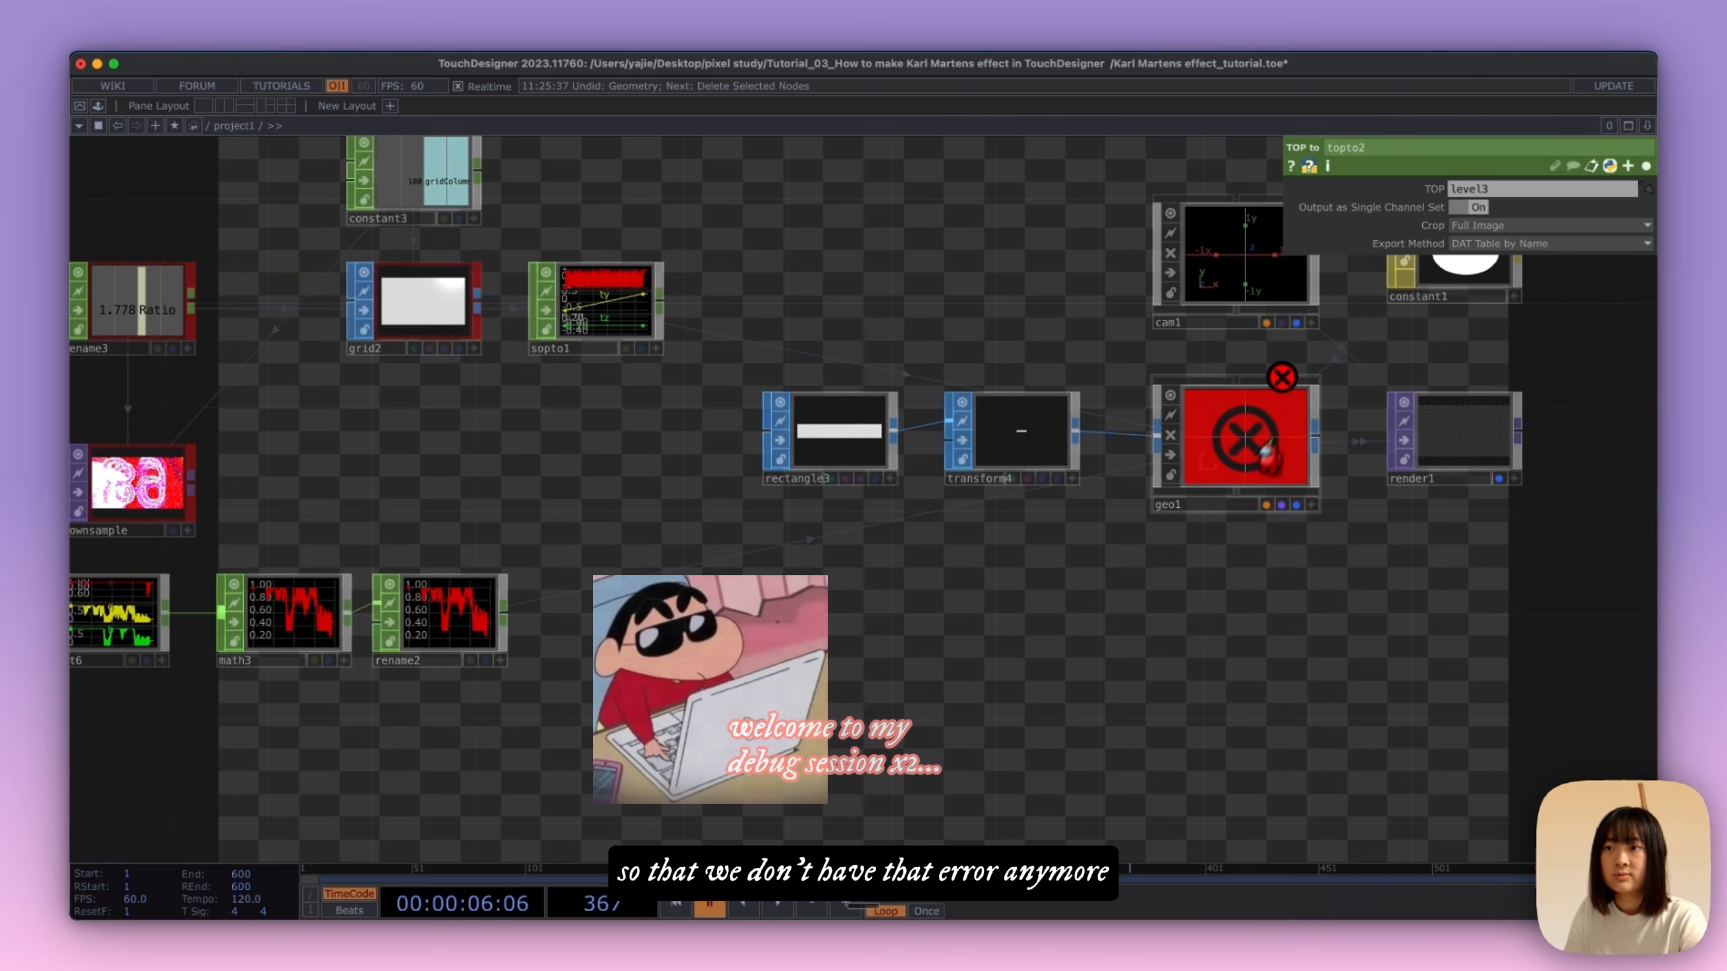
{"action": "left_click", "coordinate": [1265, 453]}
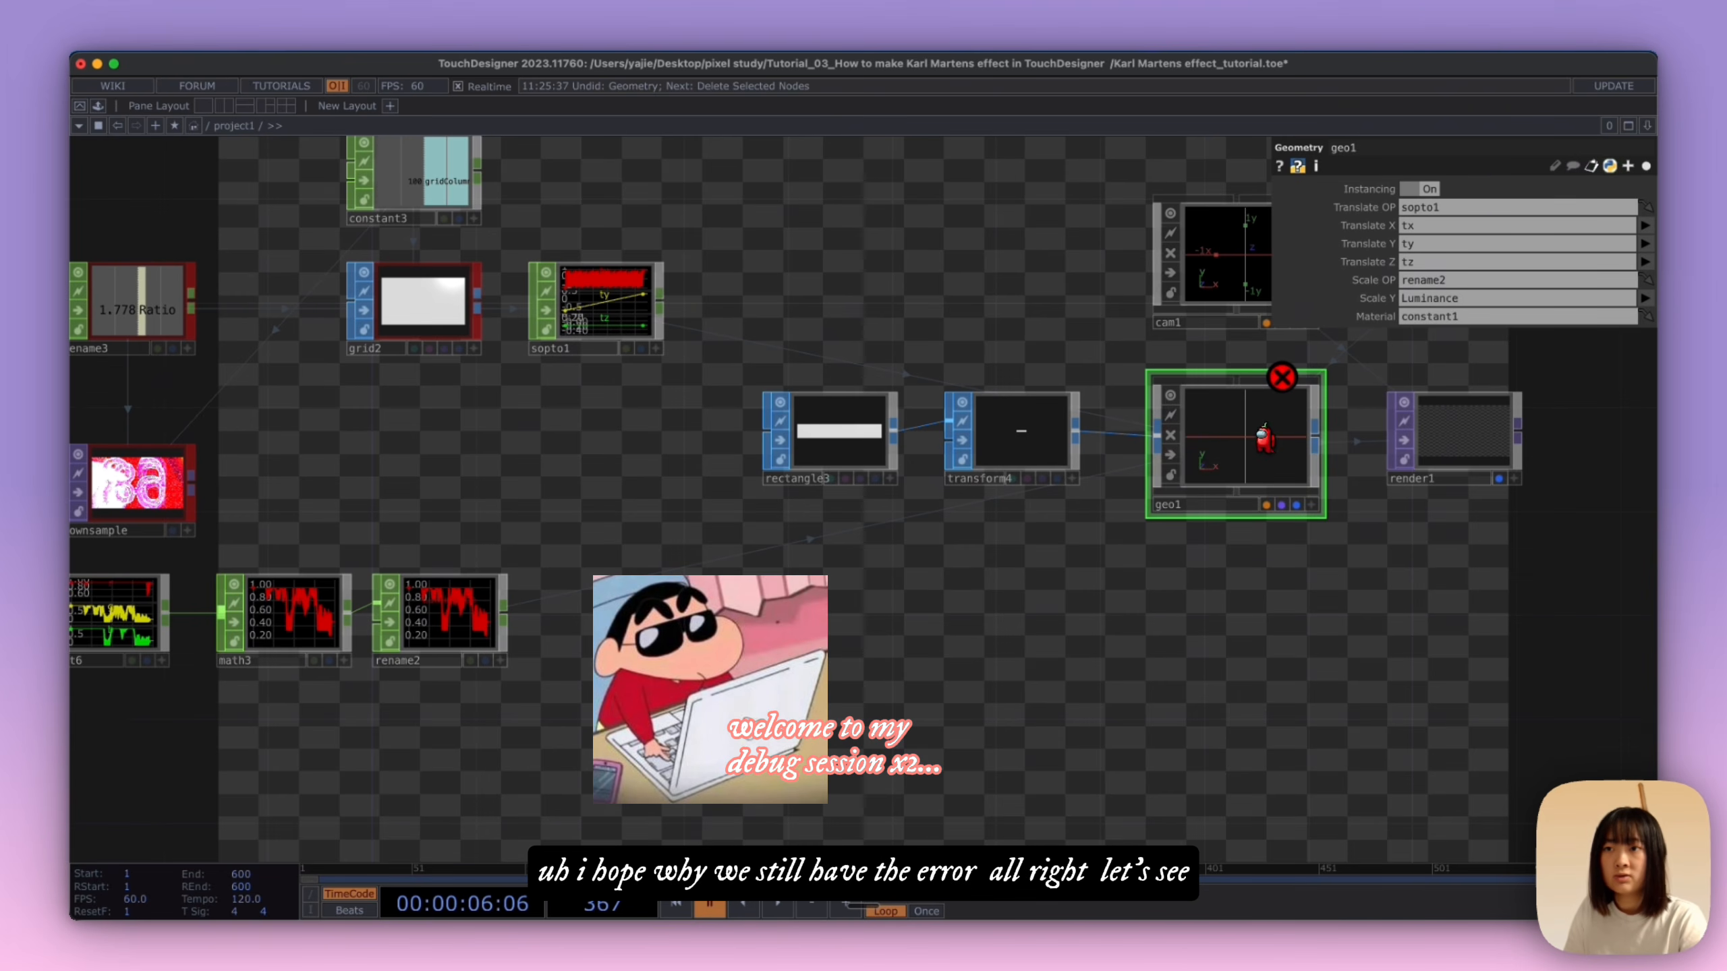
{"action": "left_click", "coordinate": [1641, 165]}
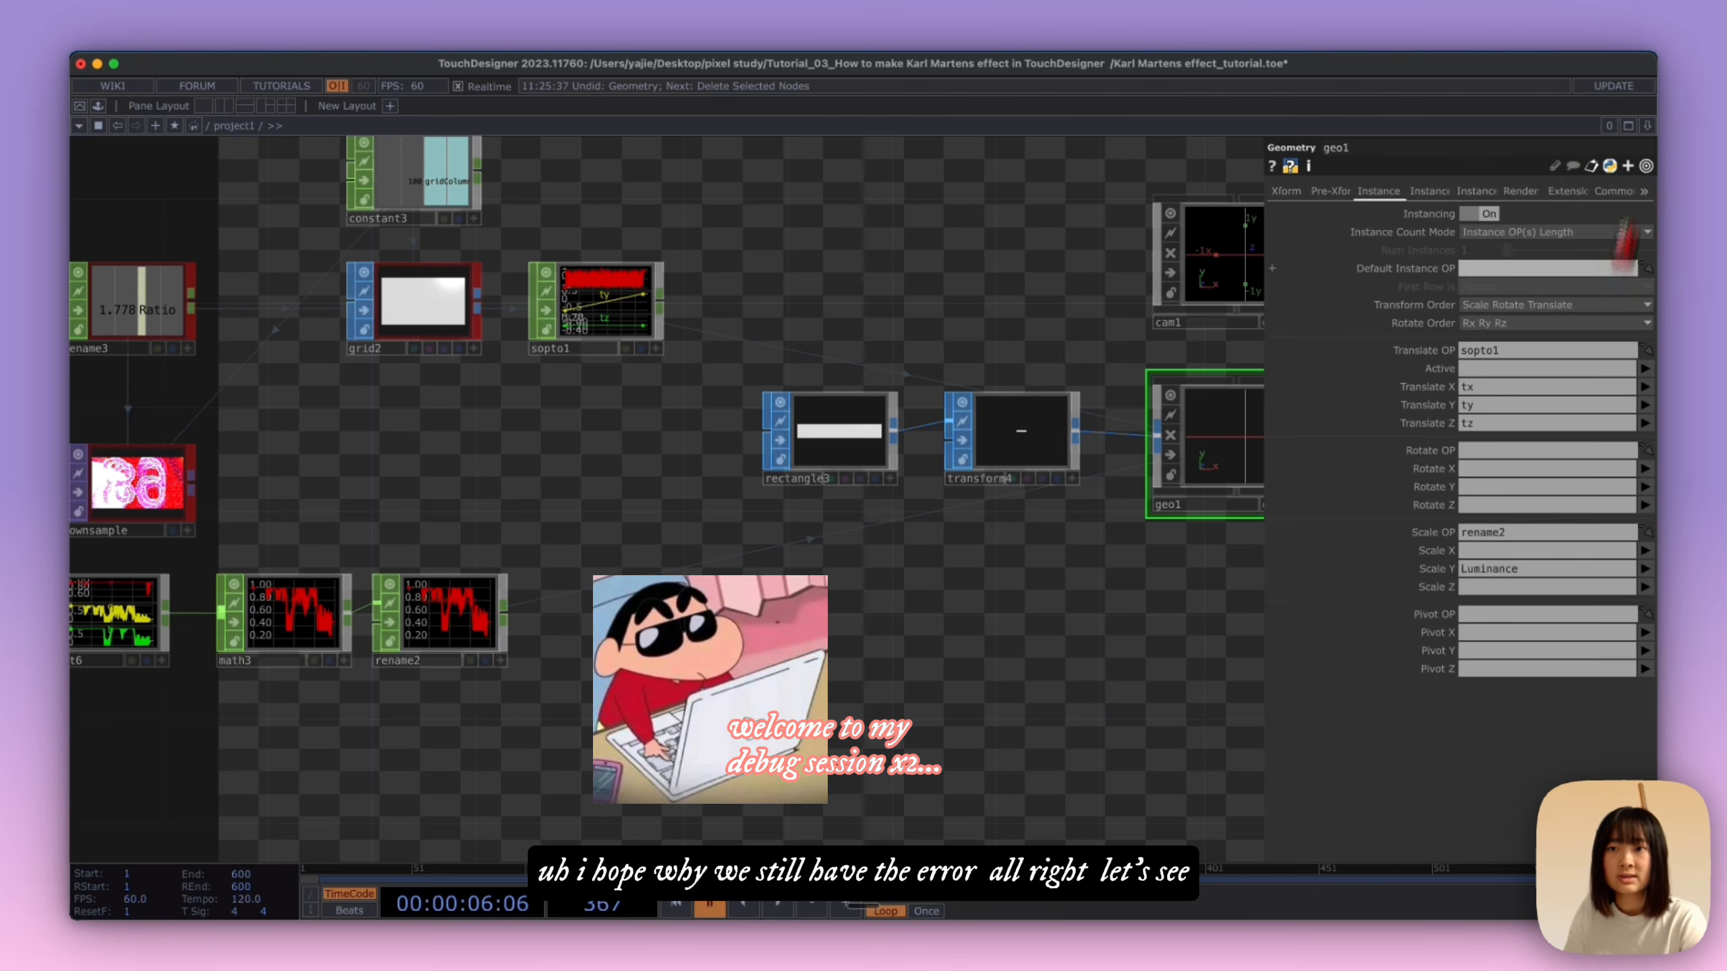
{"action": "scroll", "coordinate": [1016, 634], "scroll_direction": "down", "scroll_amount": 3}
{"action": "left_click_drag", "start_coordinate": [925, 656], "coordinate": [782, 650]}
{"action": "middle_click", "coordinate": [1060, 456]}
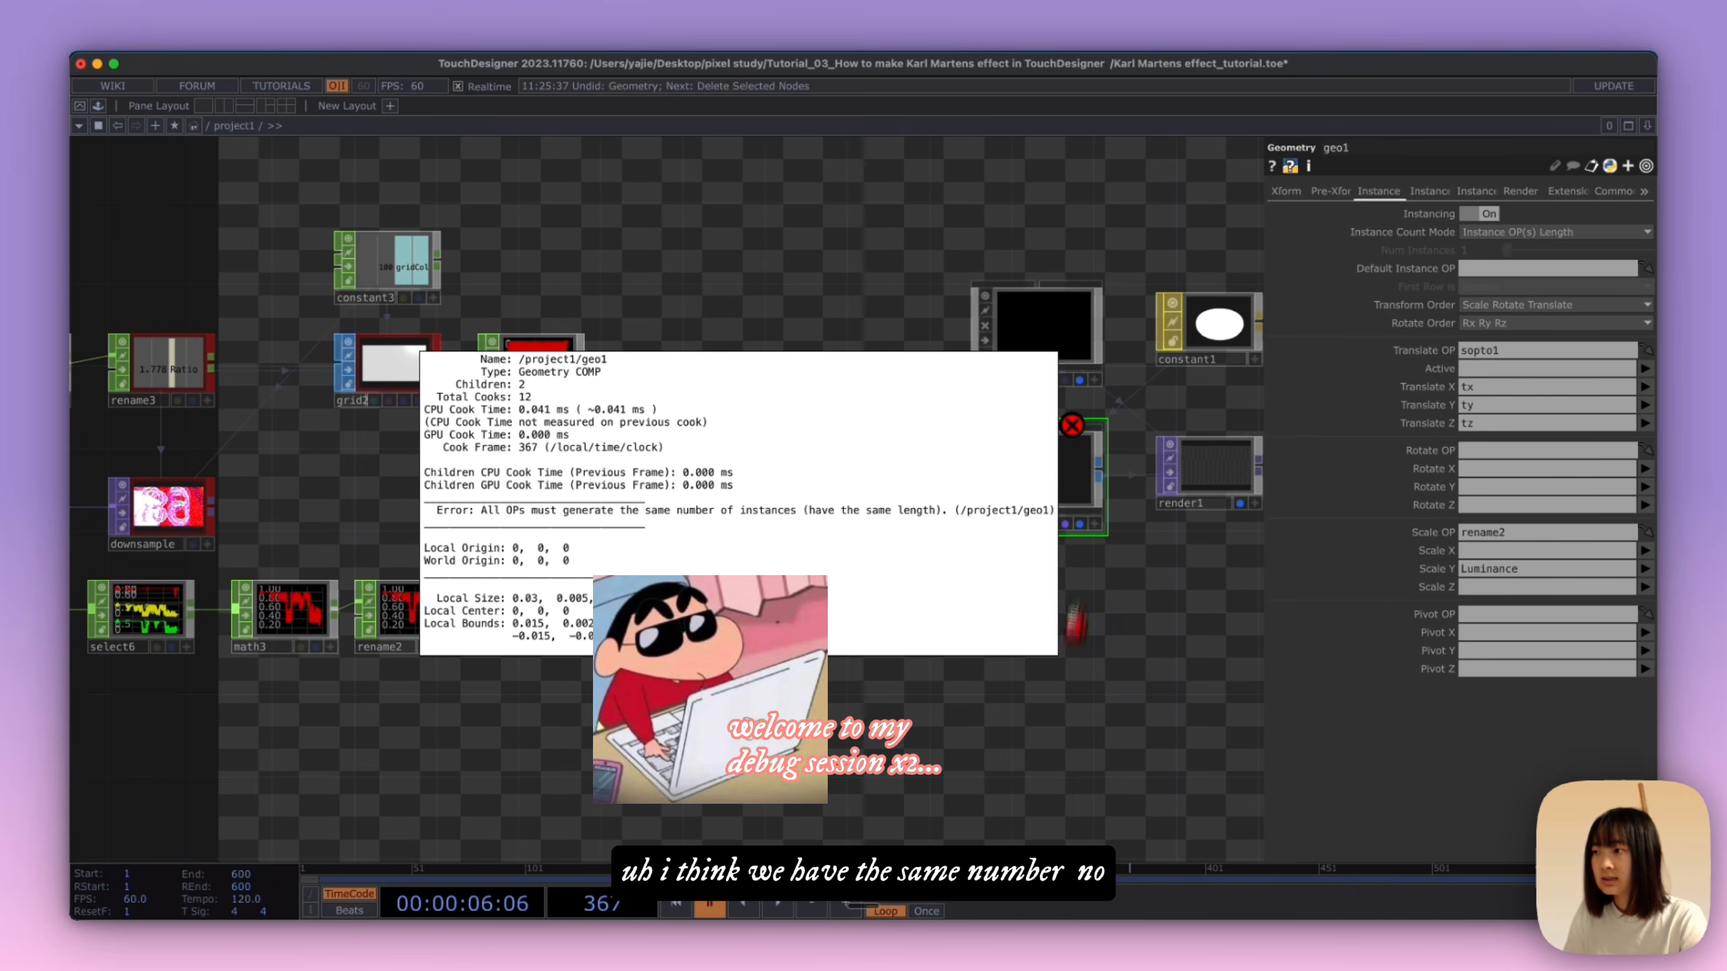
Step: Check topto2's source TOP and image settings, and inspect the sample counts of topto2 and rename2
{"action": "left_click_drag", "start_coordinate": [860, 690], "coordinate": [1137, 646]}
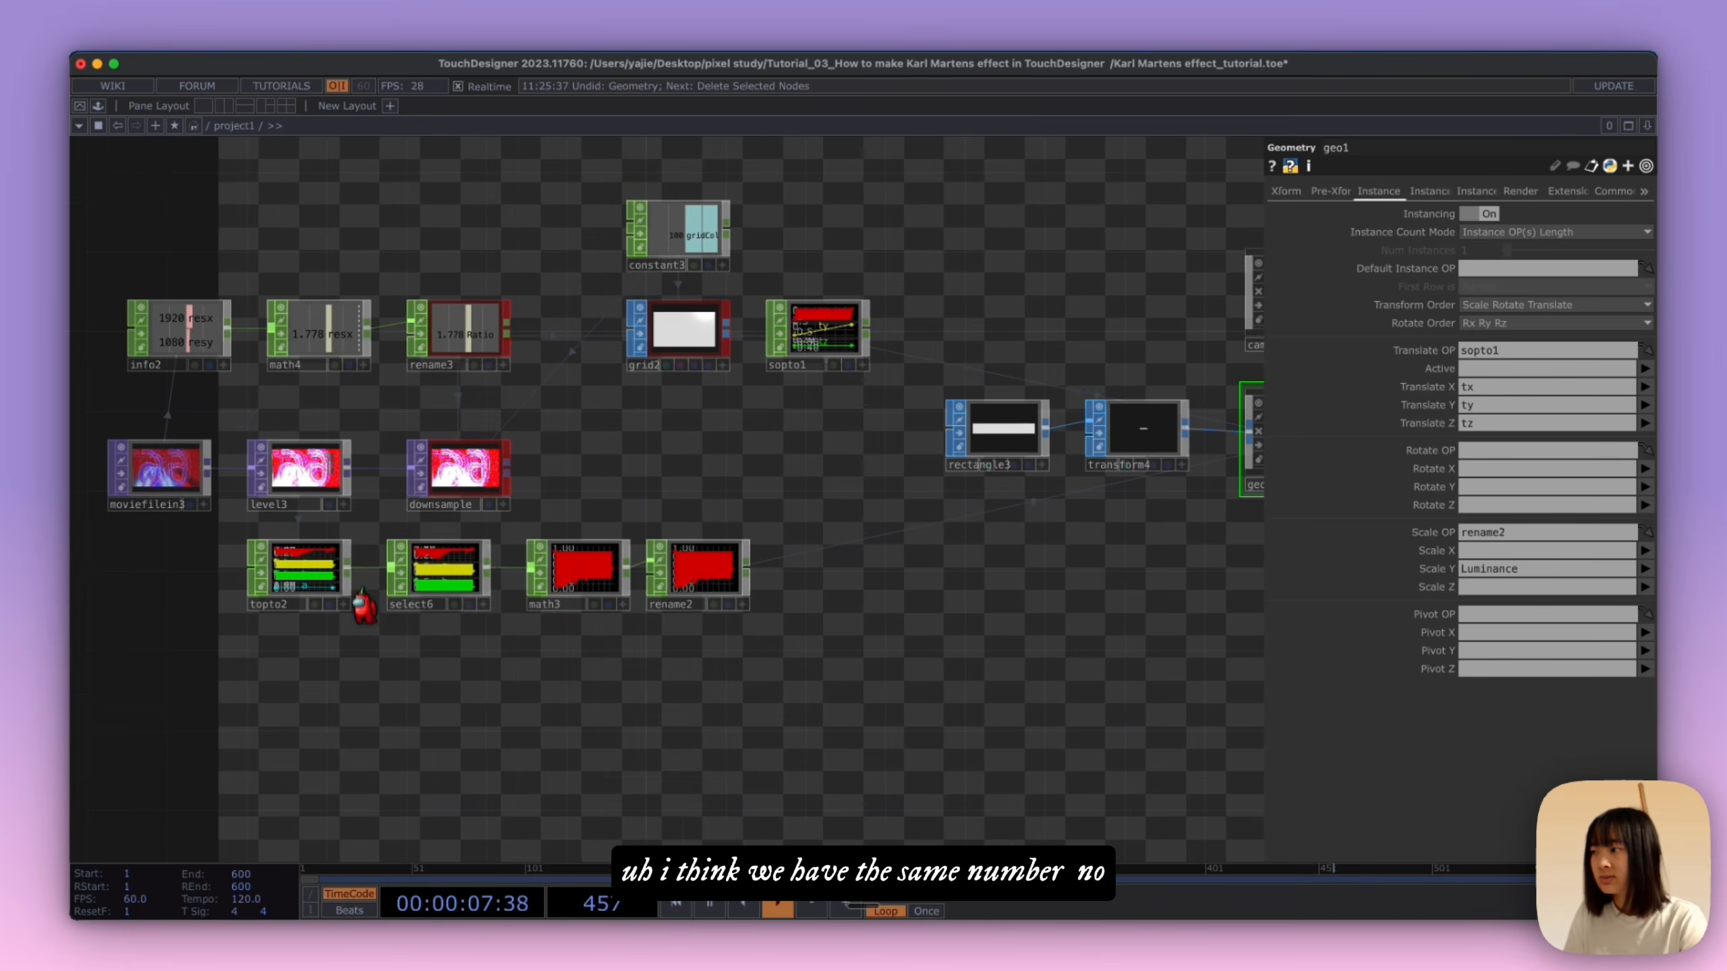
{"action": "left_click", "coordinate": [297, 575]}
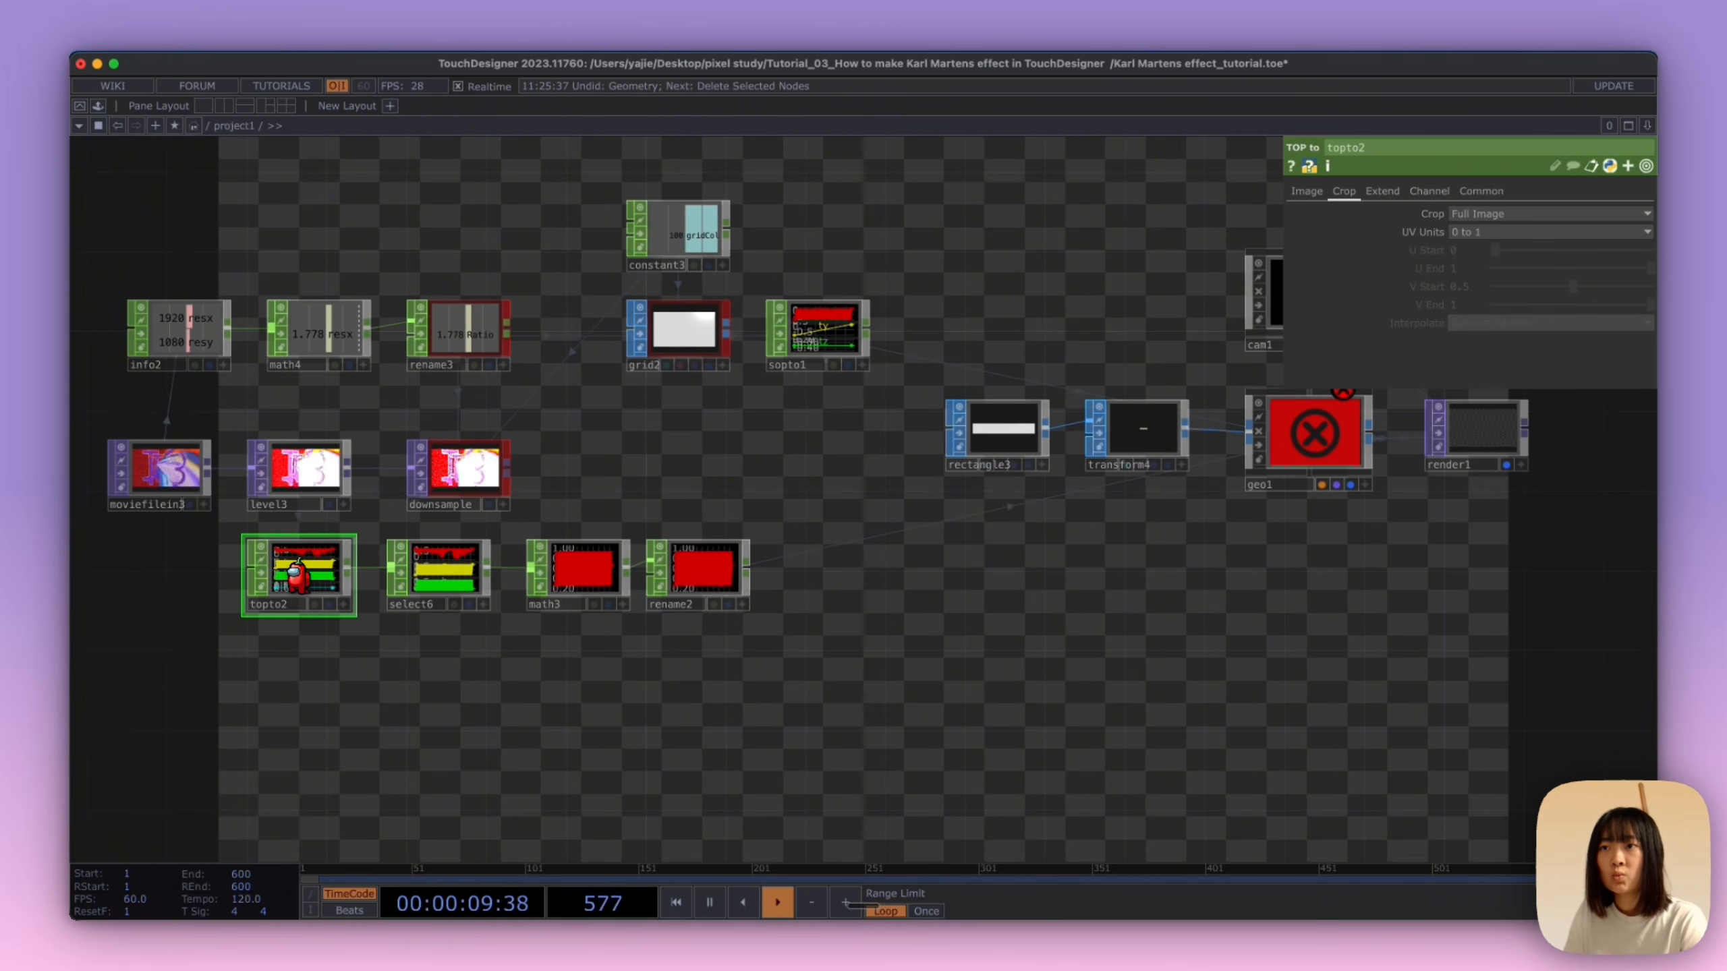
{"action": "left_click", "coordinate": [1306, 191]}
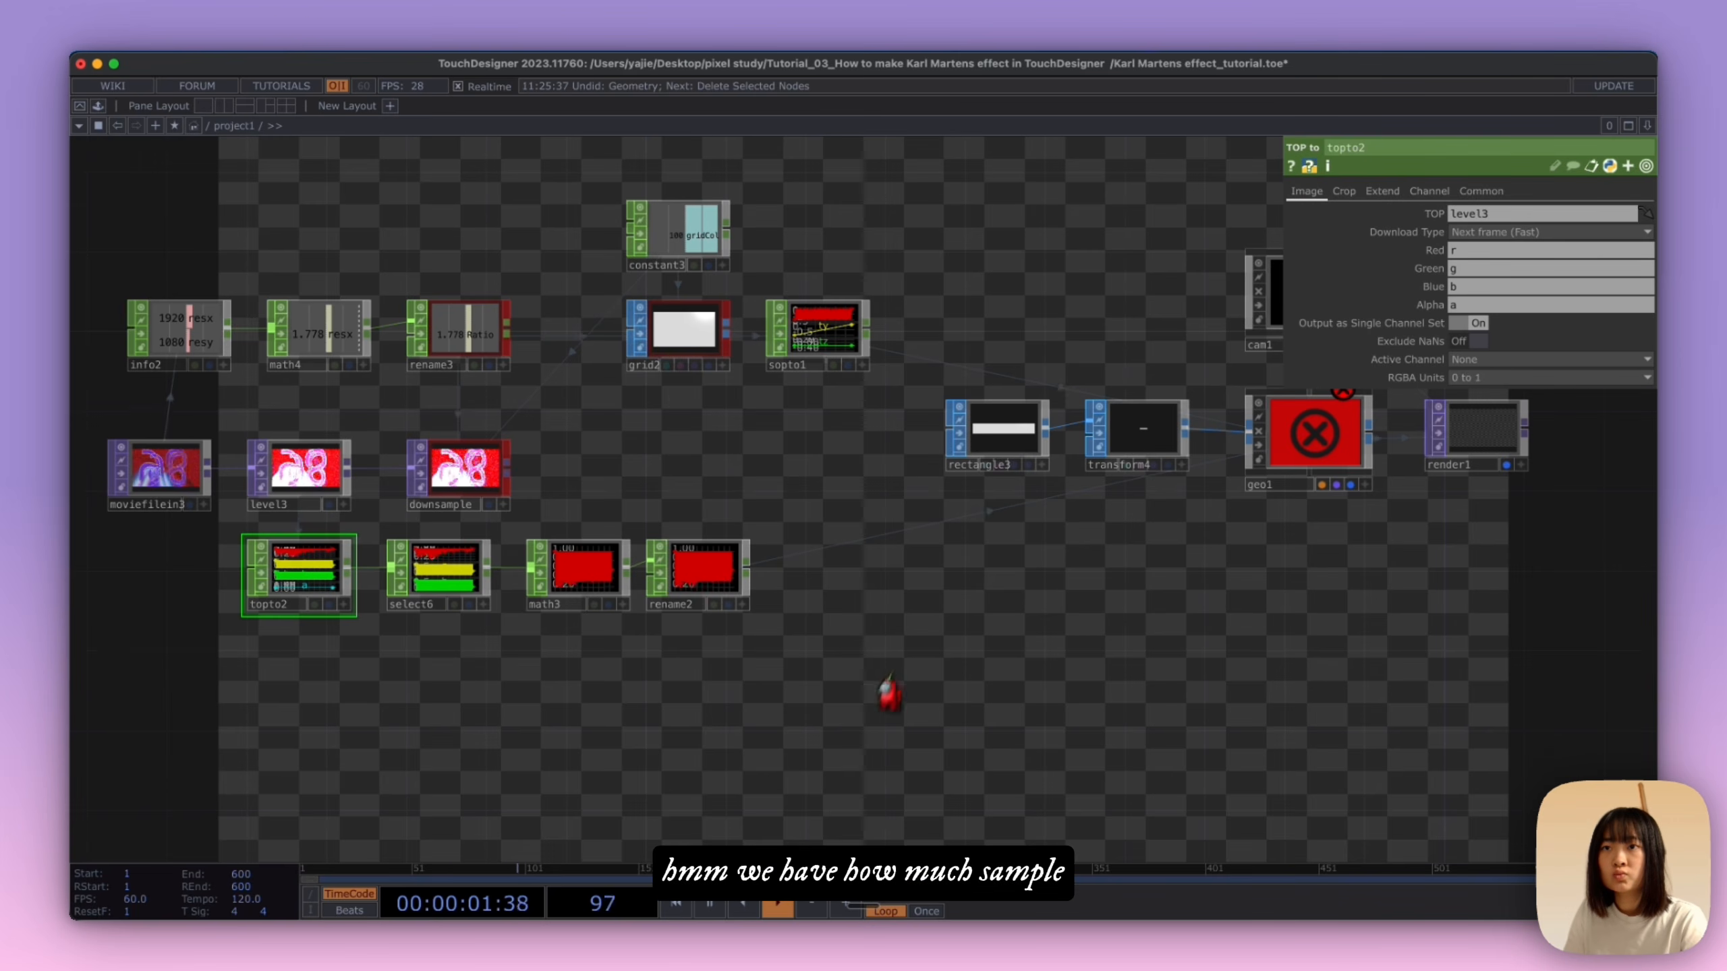
{"action": "left_click_drag", "start_coordinate": [887, 694], "coordinate": [1164, 637]}
{"action": "middle_click", "coordinate": [673, 527]}
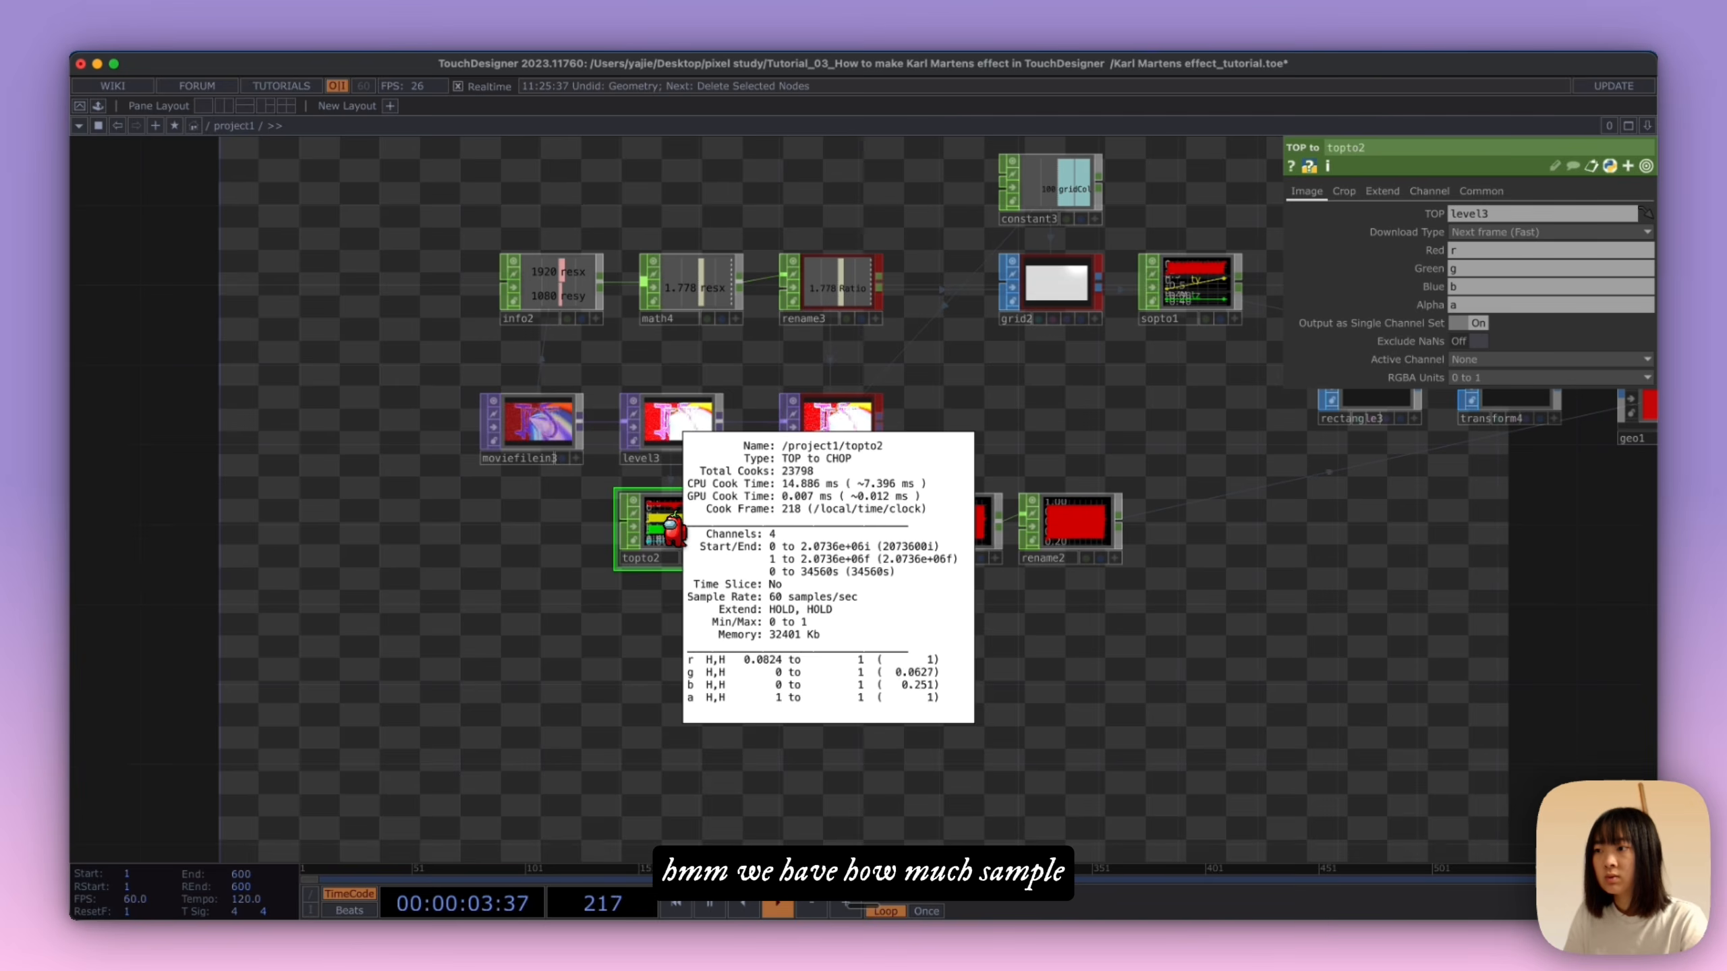
{"action": "middle_click", "coordinate": [1074, 520]}
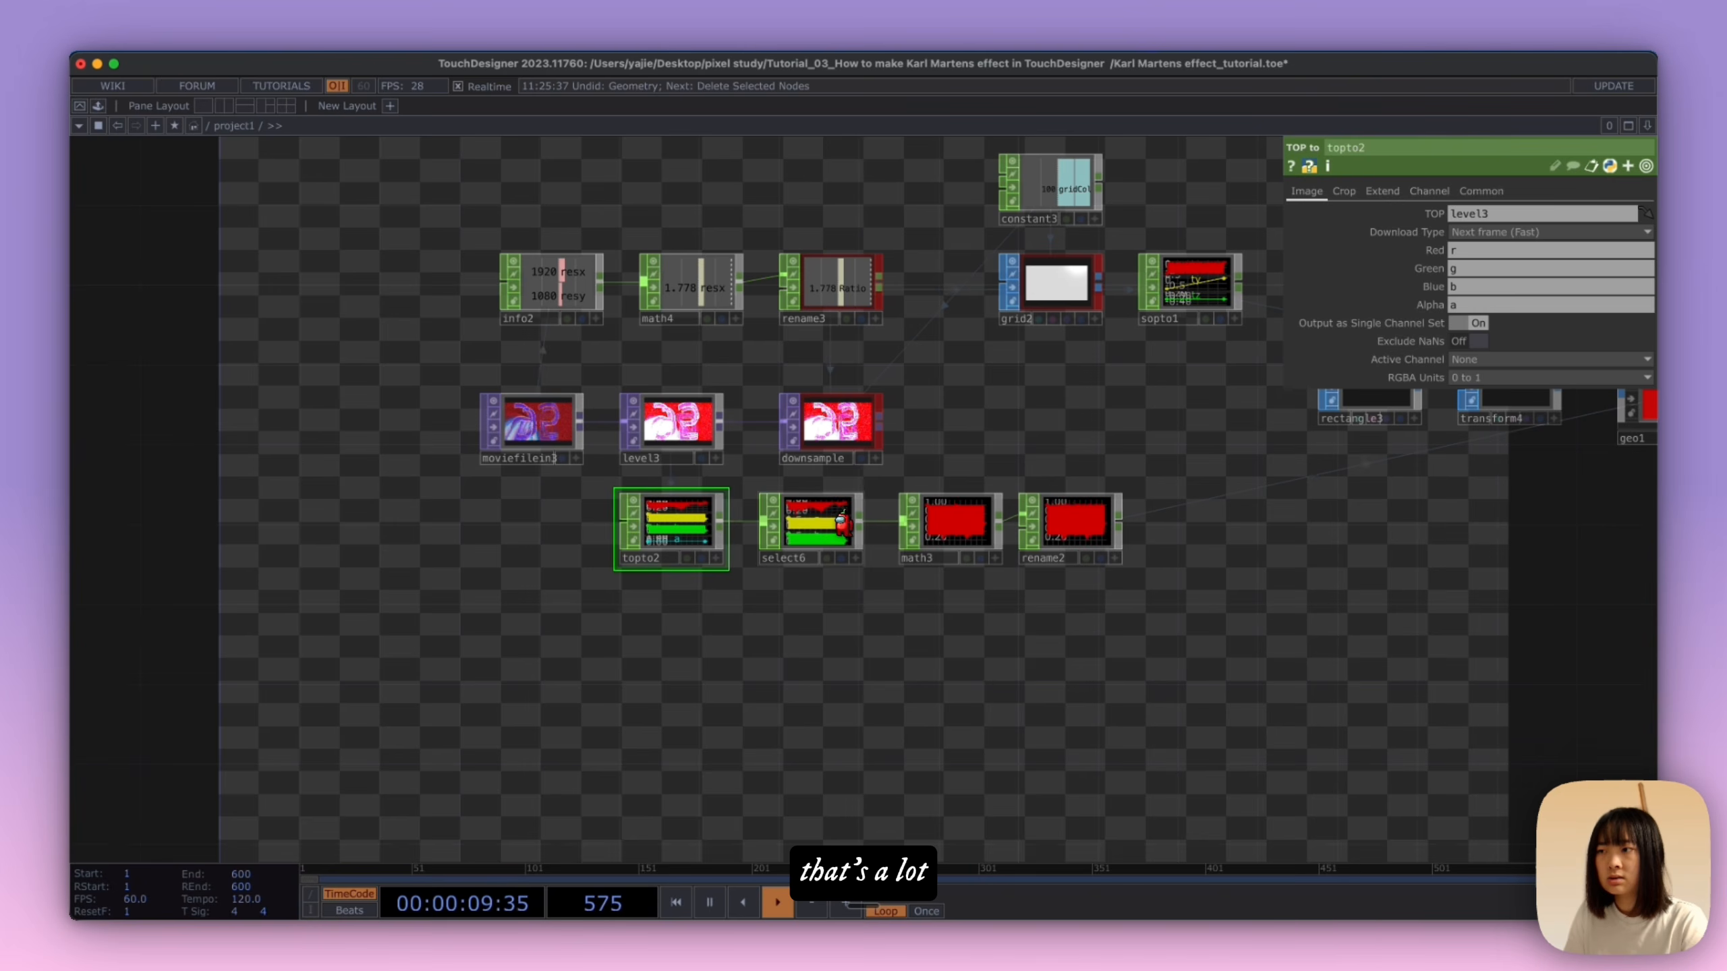
Step: Use the downsample node as topto2's source TOP in place of level3
{"action": "left_click", "coordinate": [842, 525]}
{"action": "left_click_drag", "start_coordinate": [838, 427], "coordinate": [690, 523]}
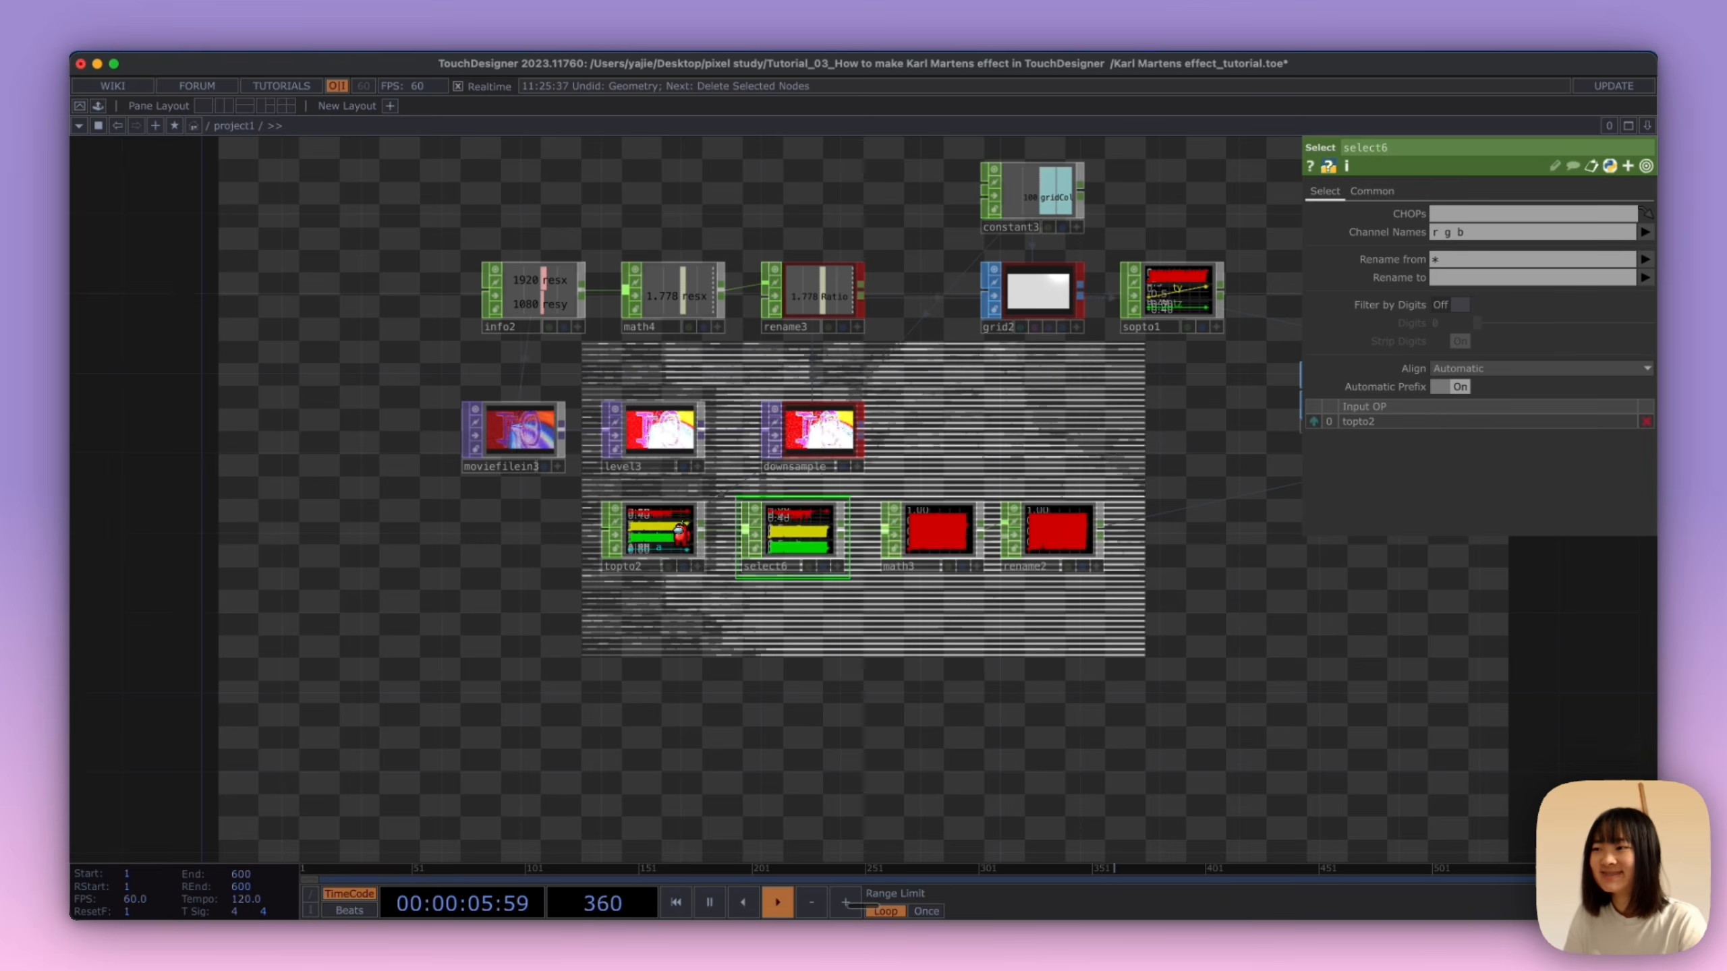
{"action": "left_click", "coordinate": [1360, 190]}
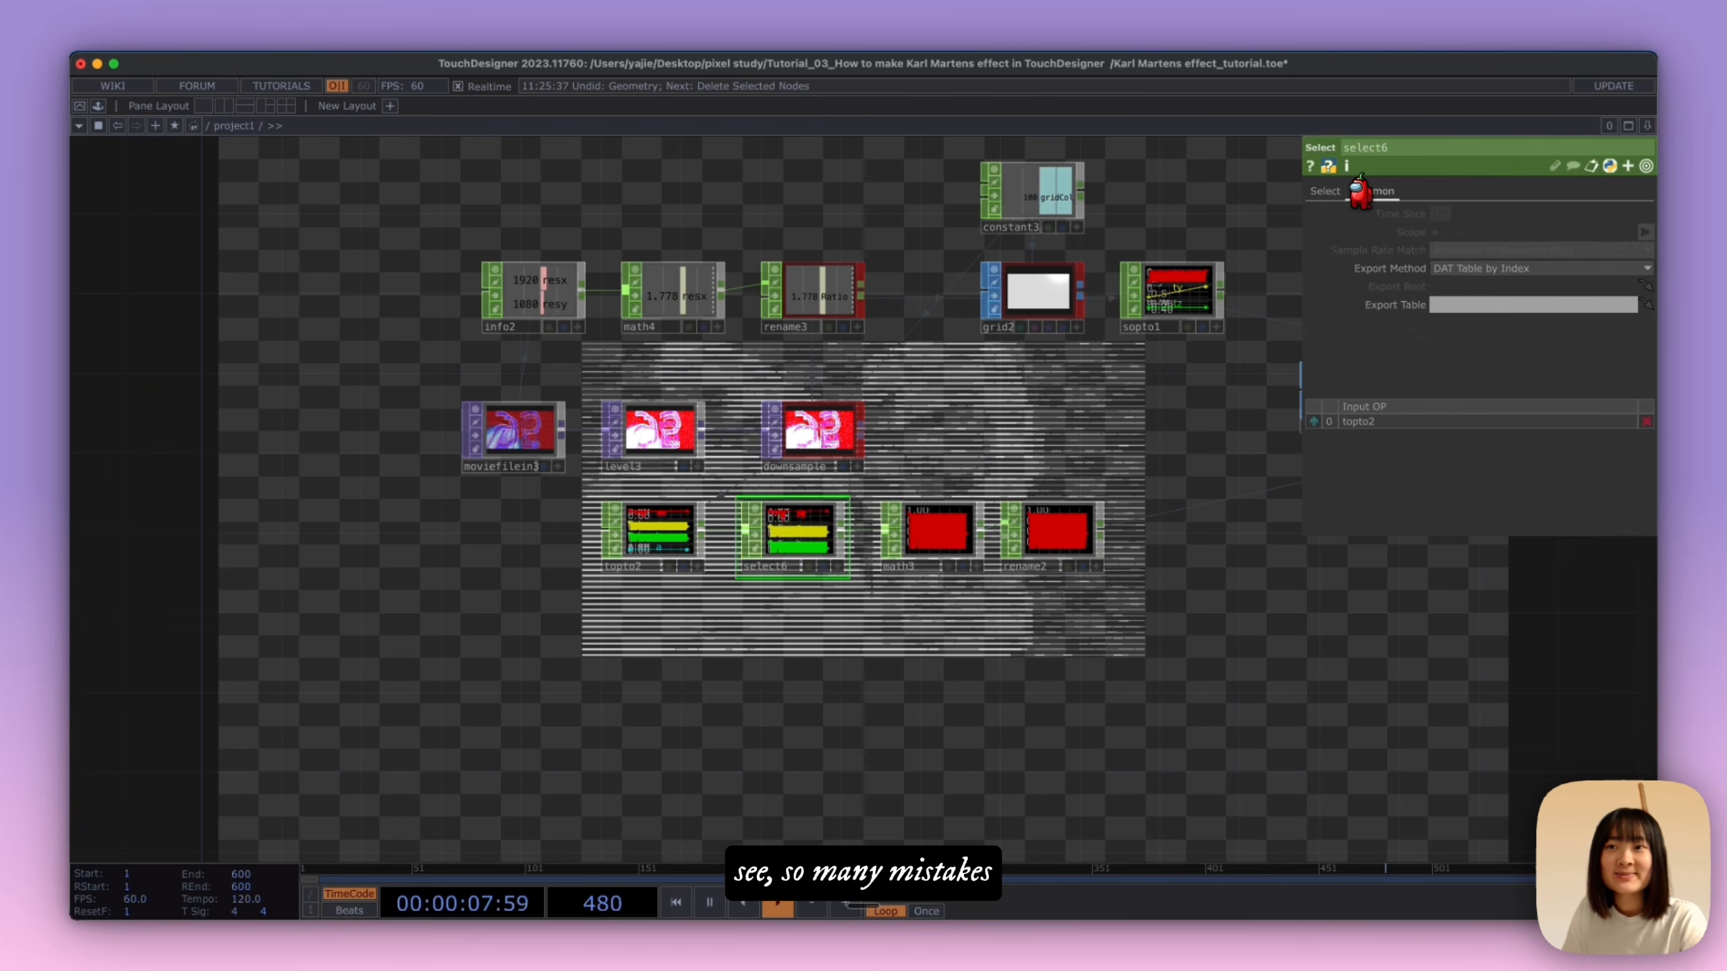
{"action": "left_click", "coordinate": [1324, 192]}
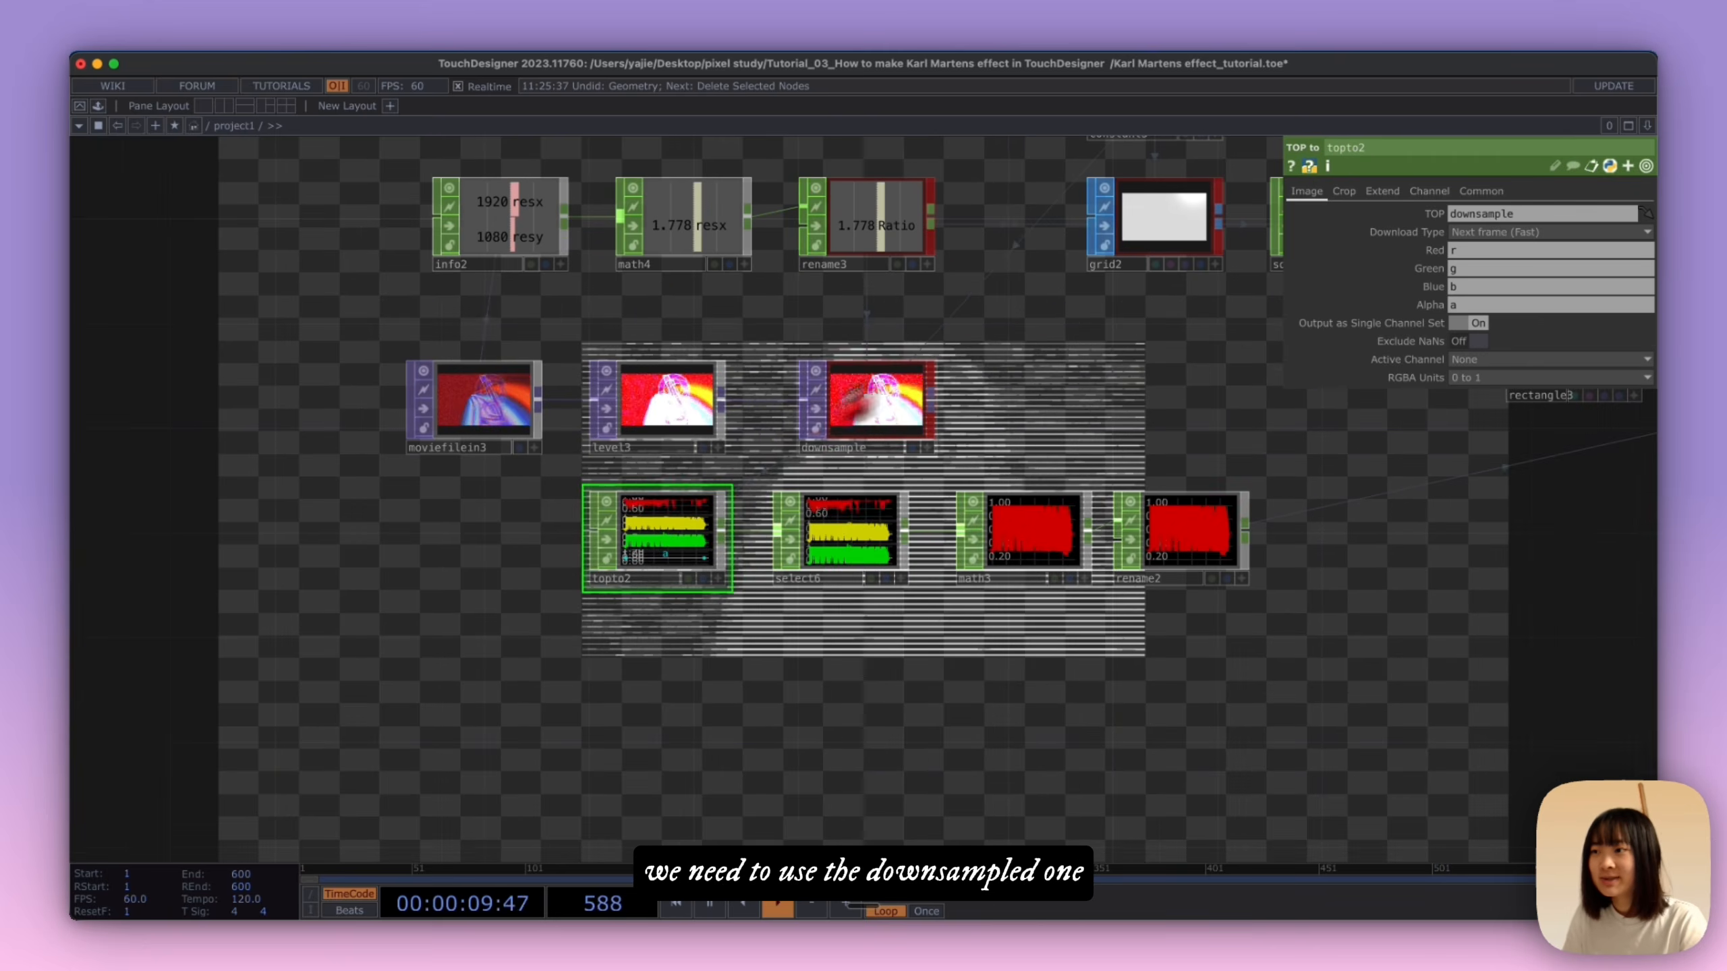
Step: Move topto2, select6, math3 and rename2 together so that the chain starts directly beneath the downsample node
{"action": "left_click", "coordinate": [870, 403]}
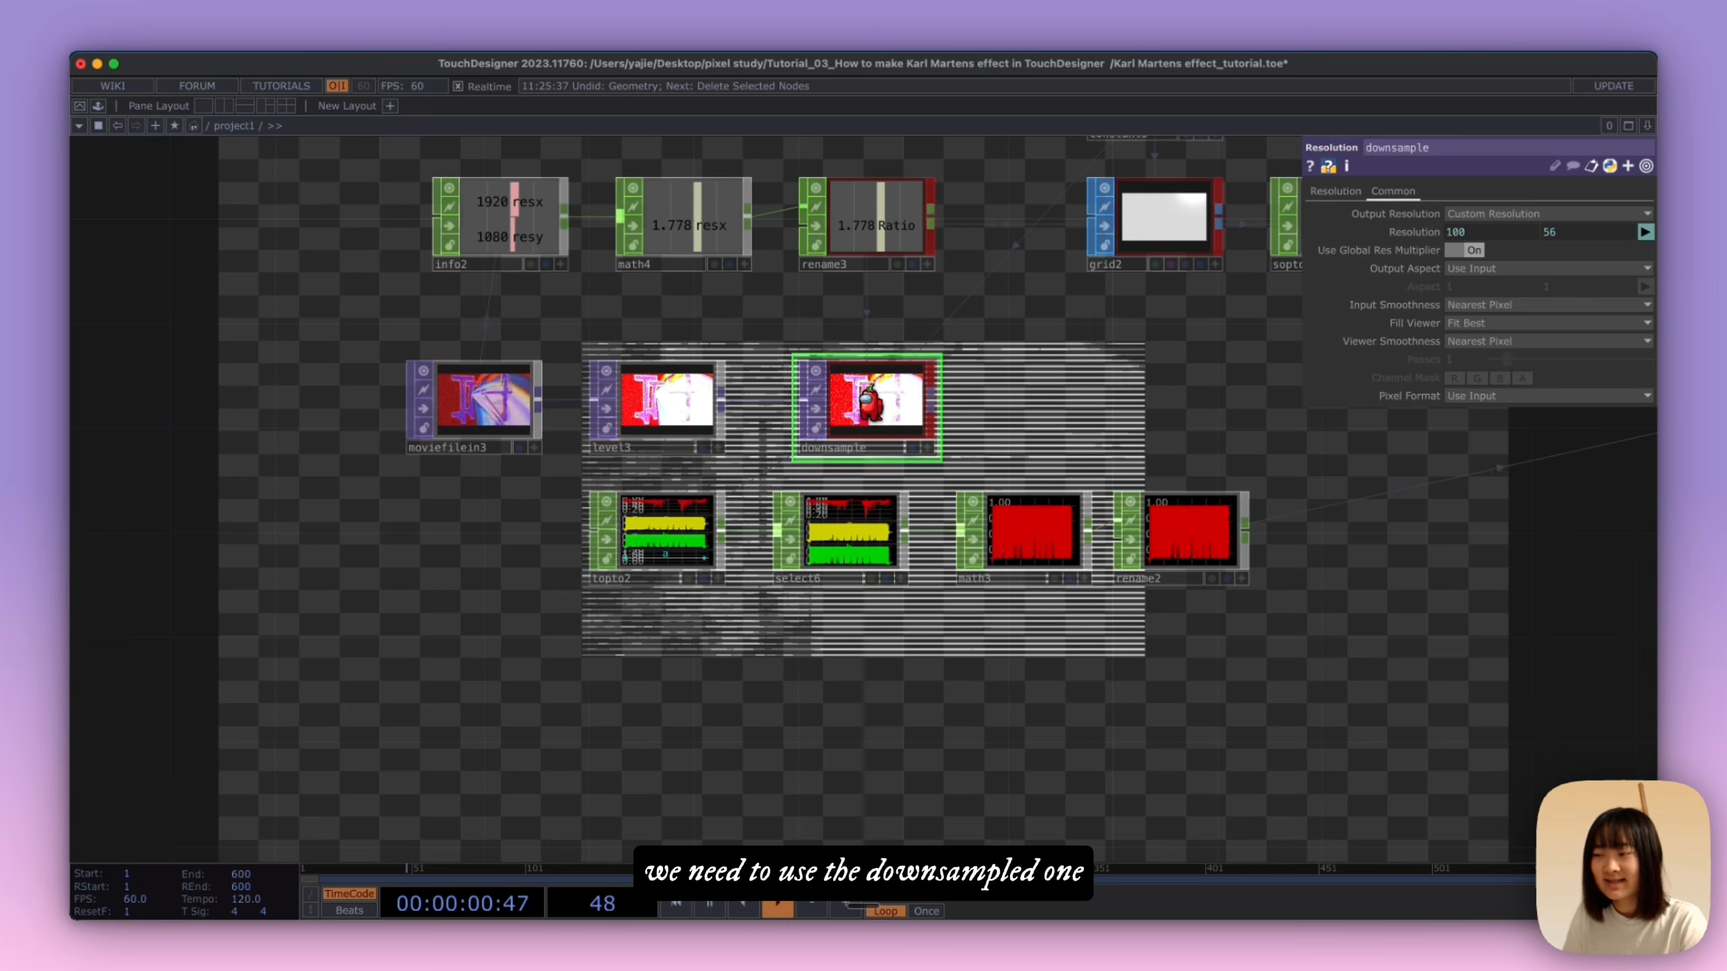
{"action": "scroll", "coordinate": [1026, 656], "scroll_direction": "down", "scroll_amount": 5}
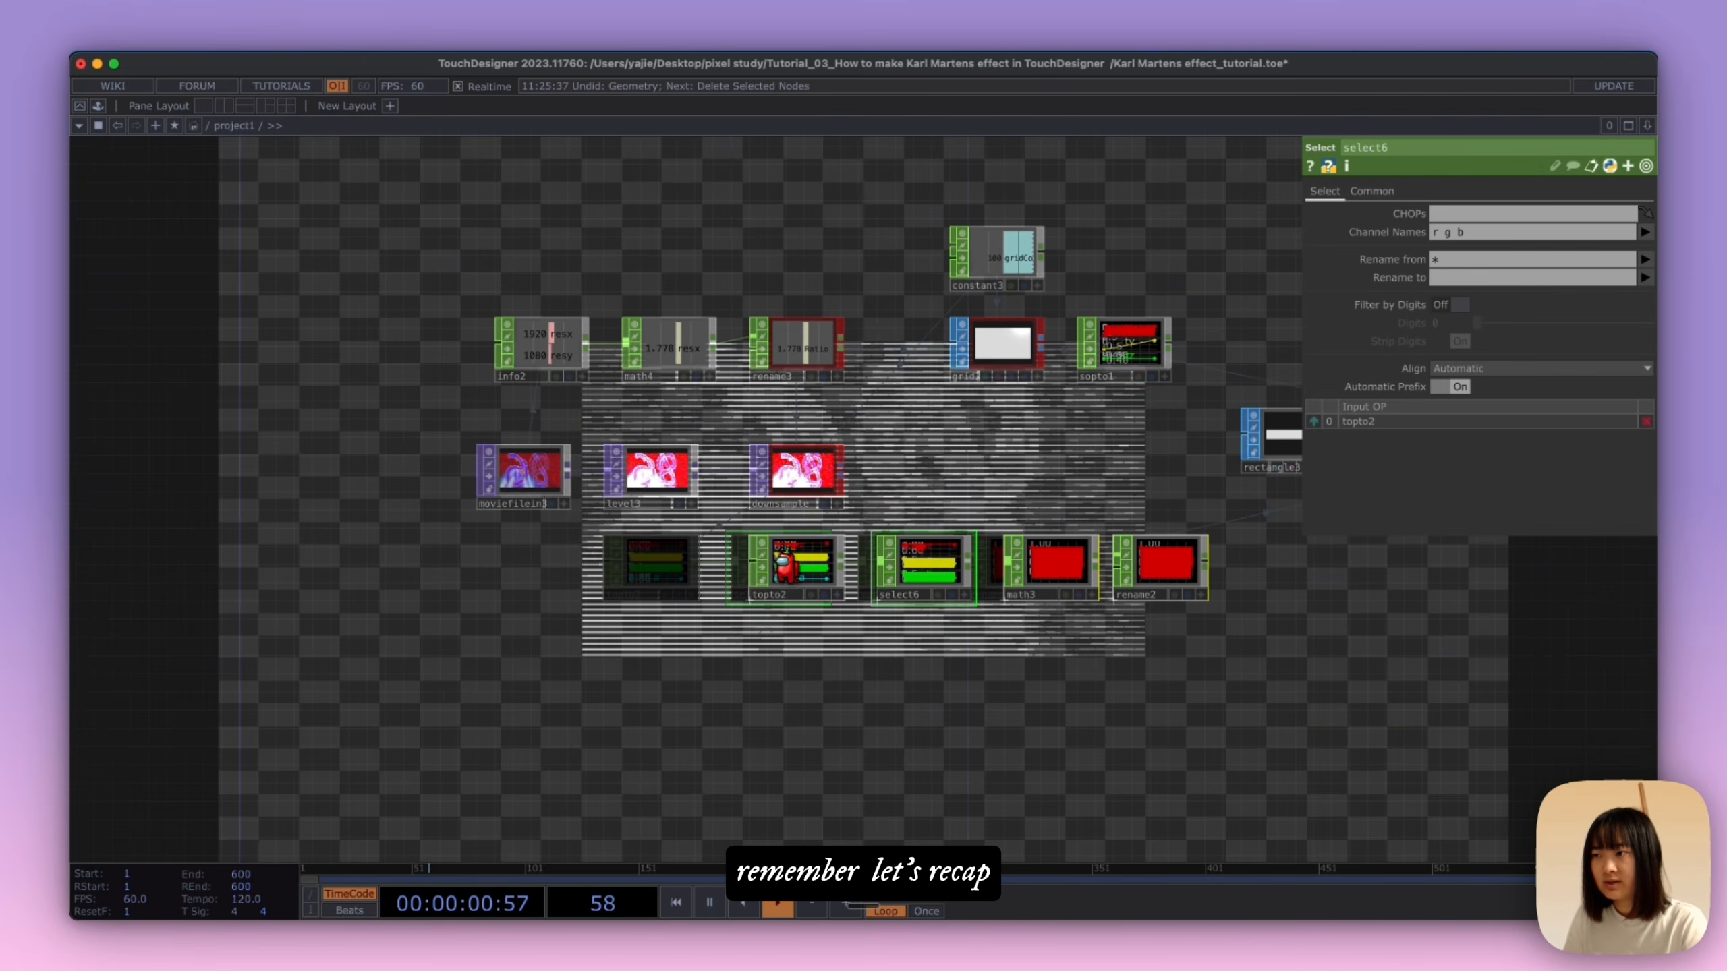
{"action": "mouse_move", "coordinate": [1263, 705]}
{"action": "left_mouse_down"}
{"action": "mouse_move", "coordinate": [1091, 725]}
{"action": "mouse_move", "coordinate": [1265, 726]}
{"action": "left_mouse_up"}
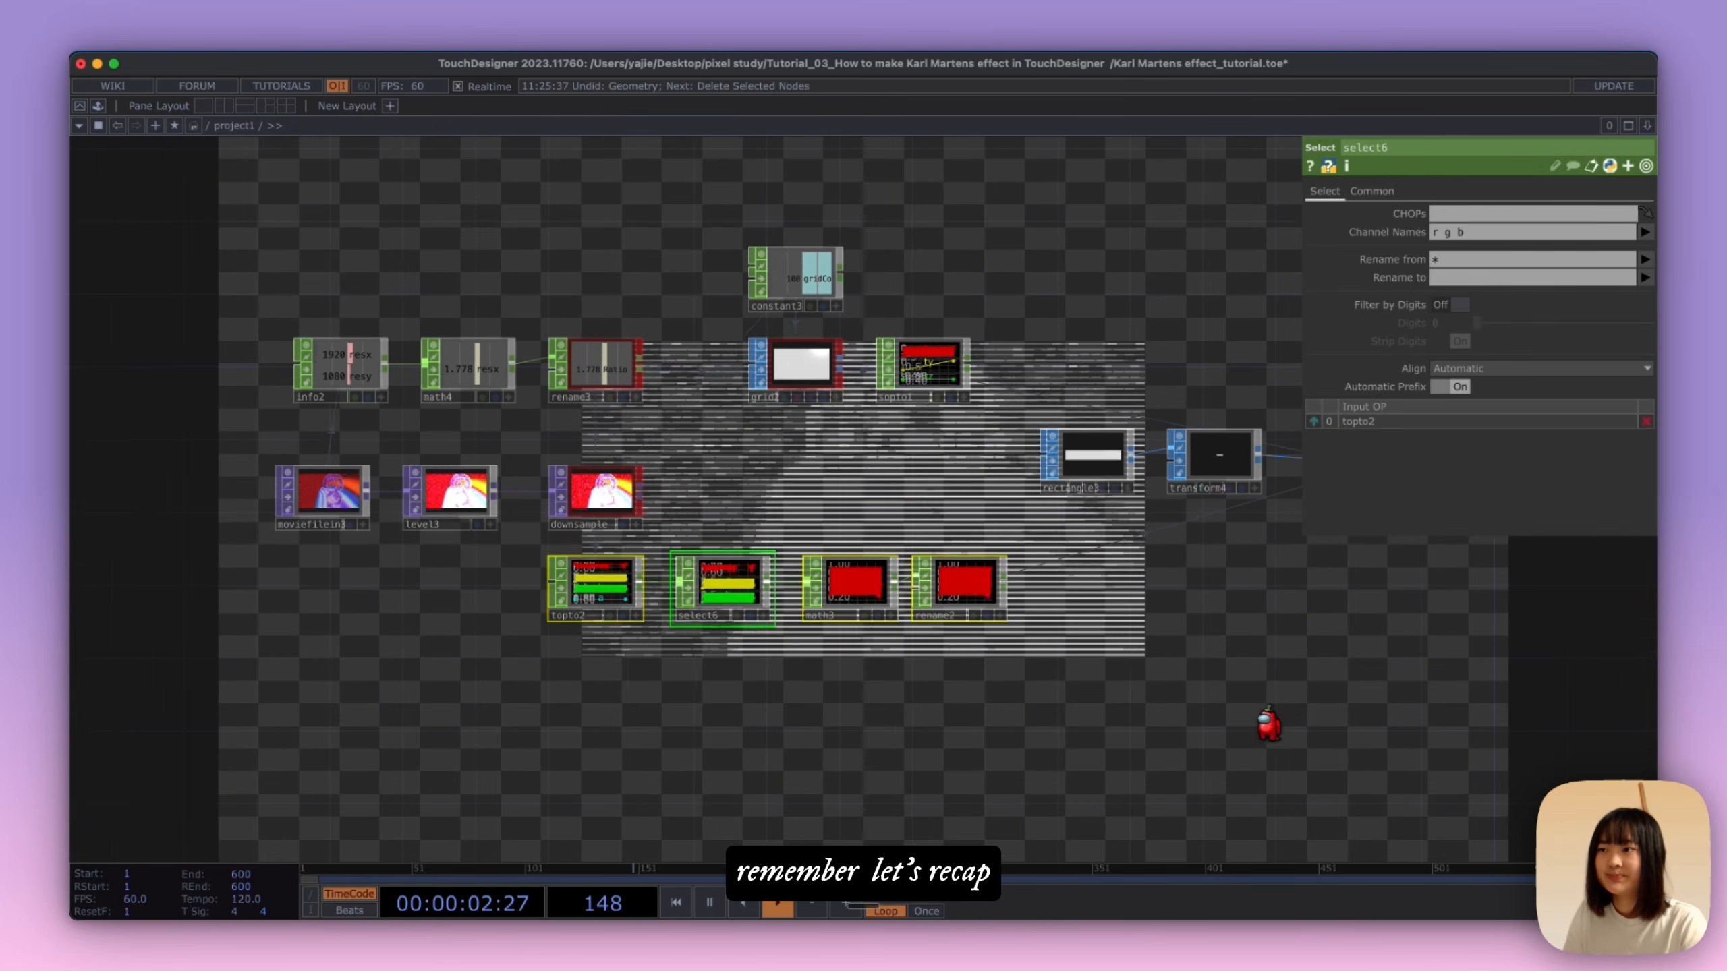
{"action": "left_click", "coordinate": [804, 360]}
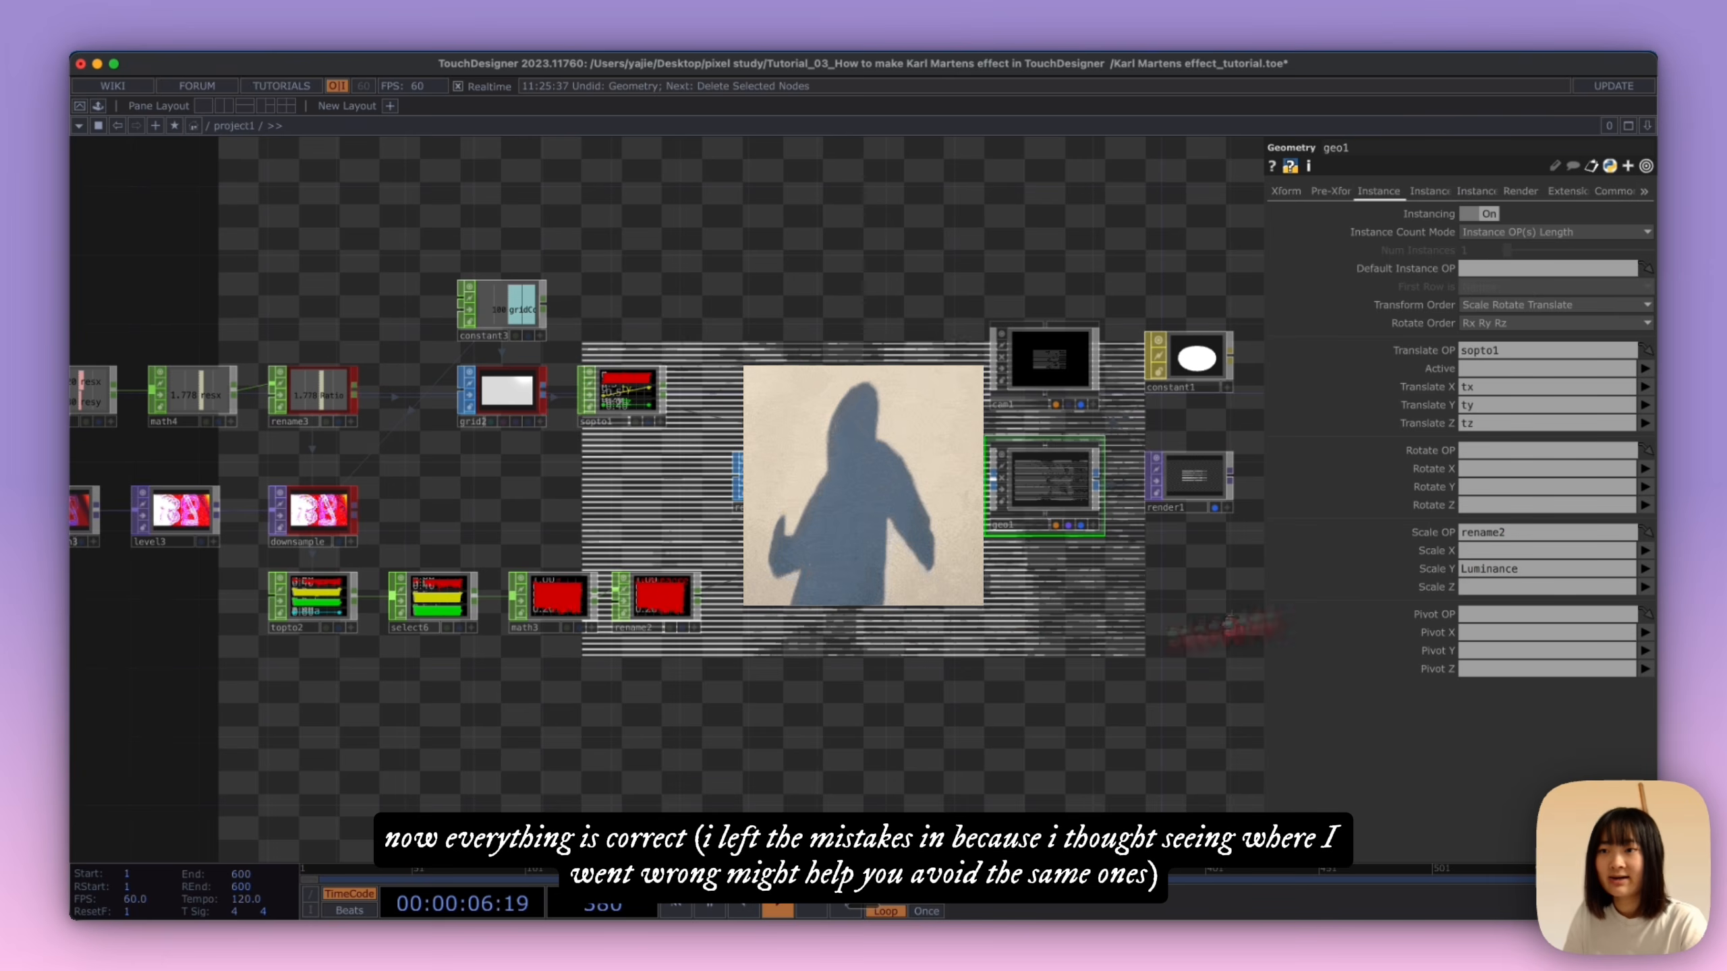
{"action": "left_click_drag", "start_coordinate": [895, 657], "coordinate": [1050, 636]}
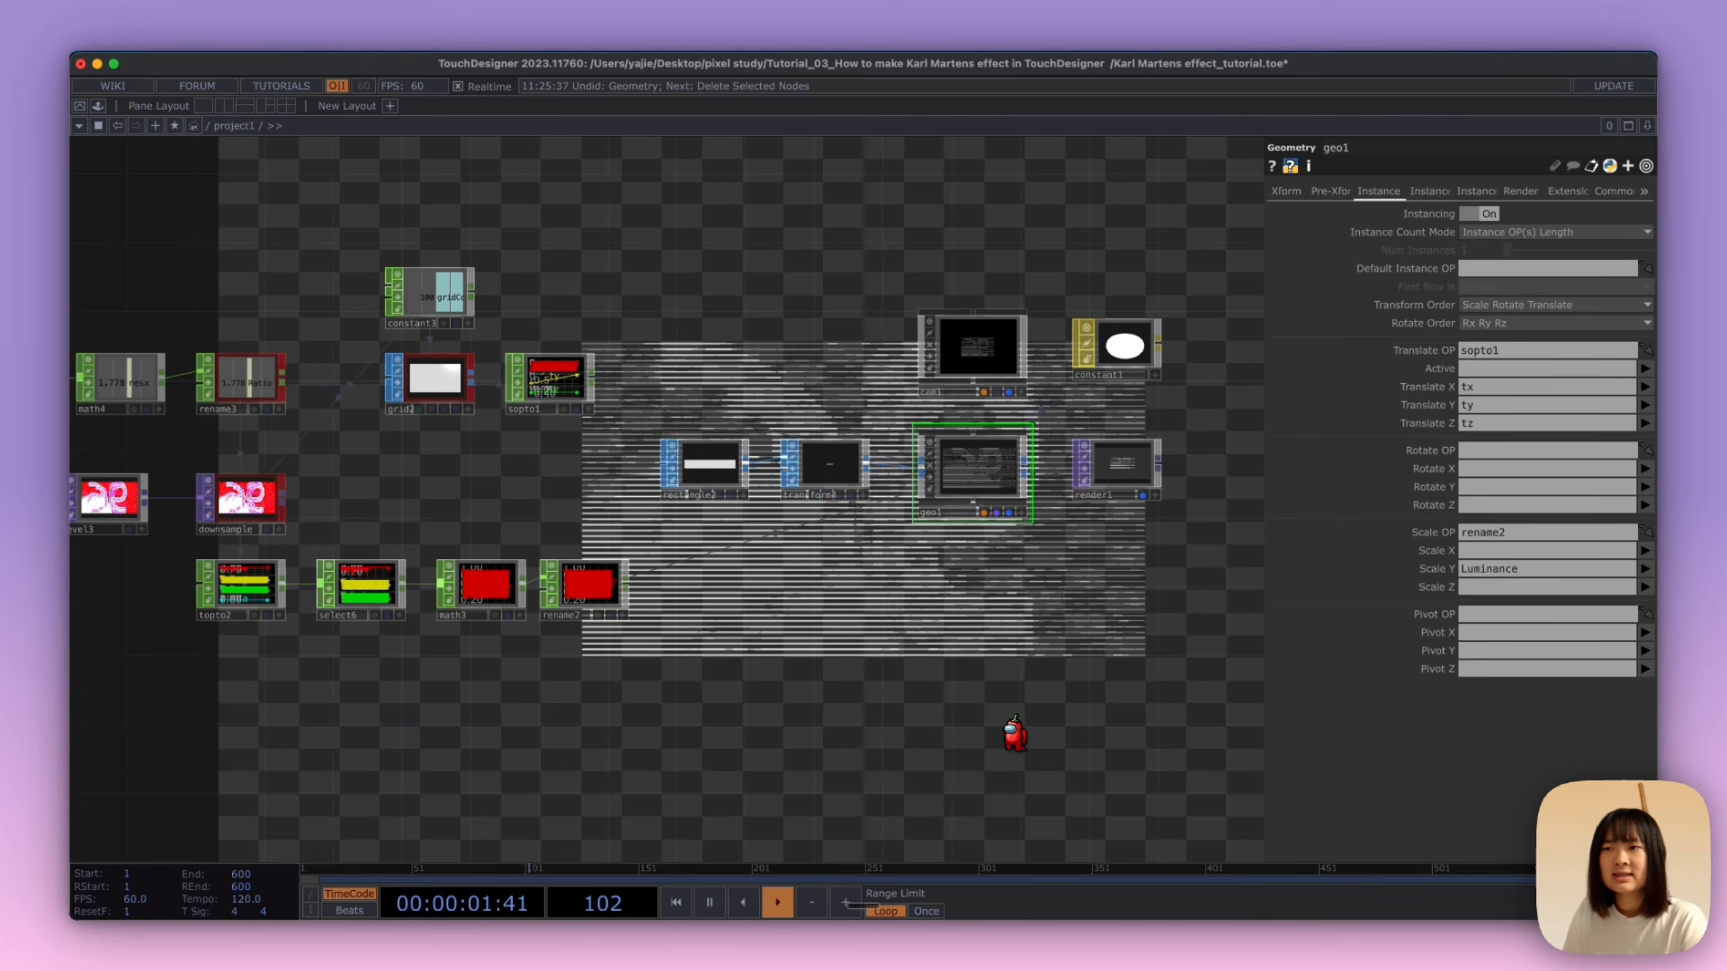
Step: Set cam1's projection to Orthographic with an Ortho Width of 1.7 so the lines fill the frame
{"action": "left_click_drag", "start_coordinate": [1107, 682], "coordinate": [975, 636]}
{"action": "left_click", "coordinate": [858, 417]}
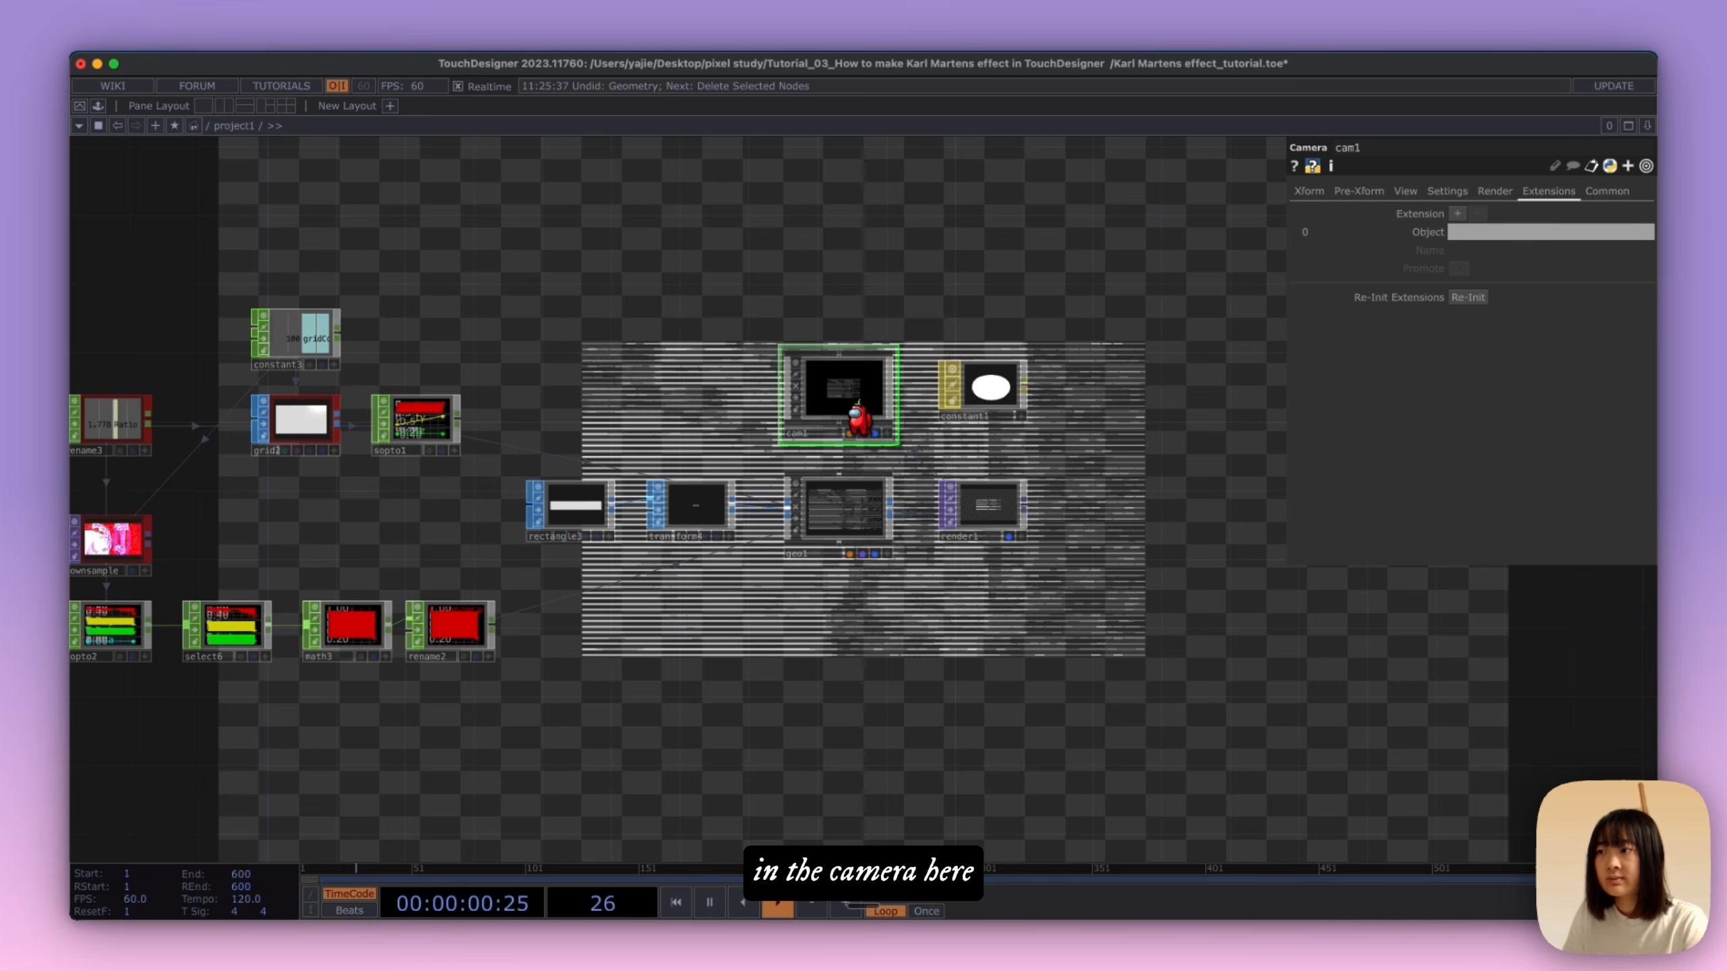
{"action": "left_click", "coordinate": [1302, 190]}
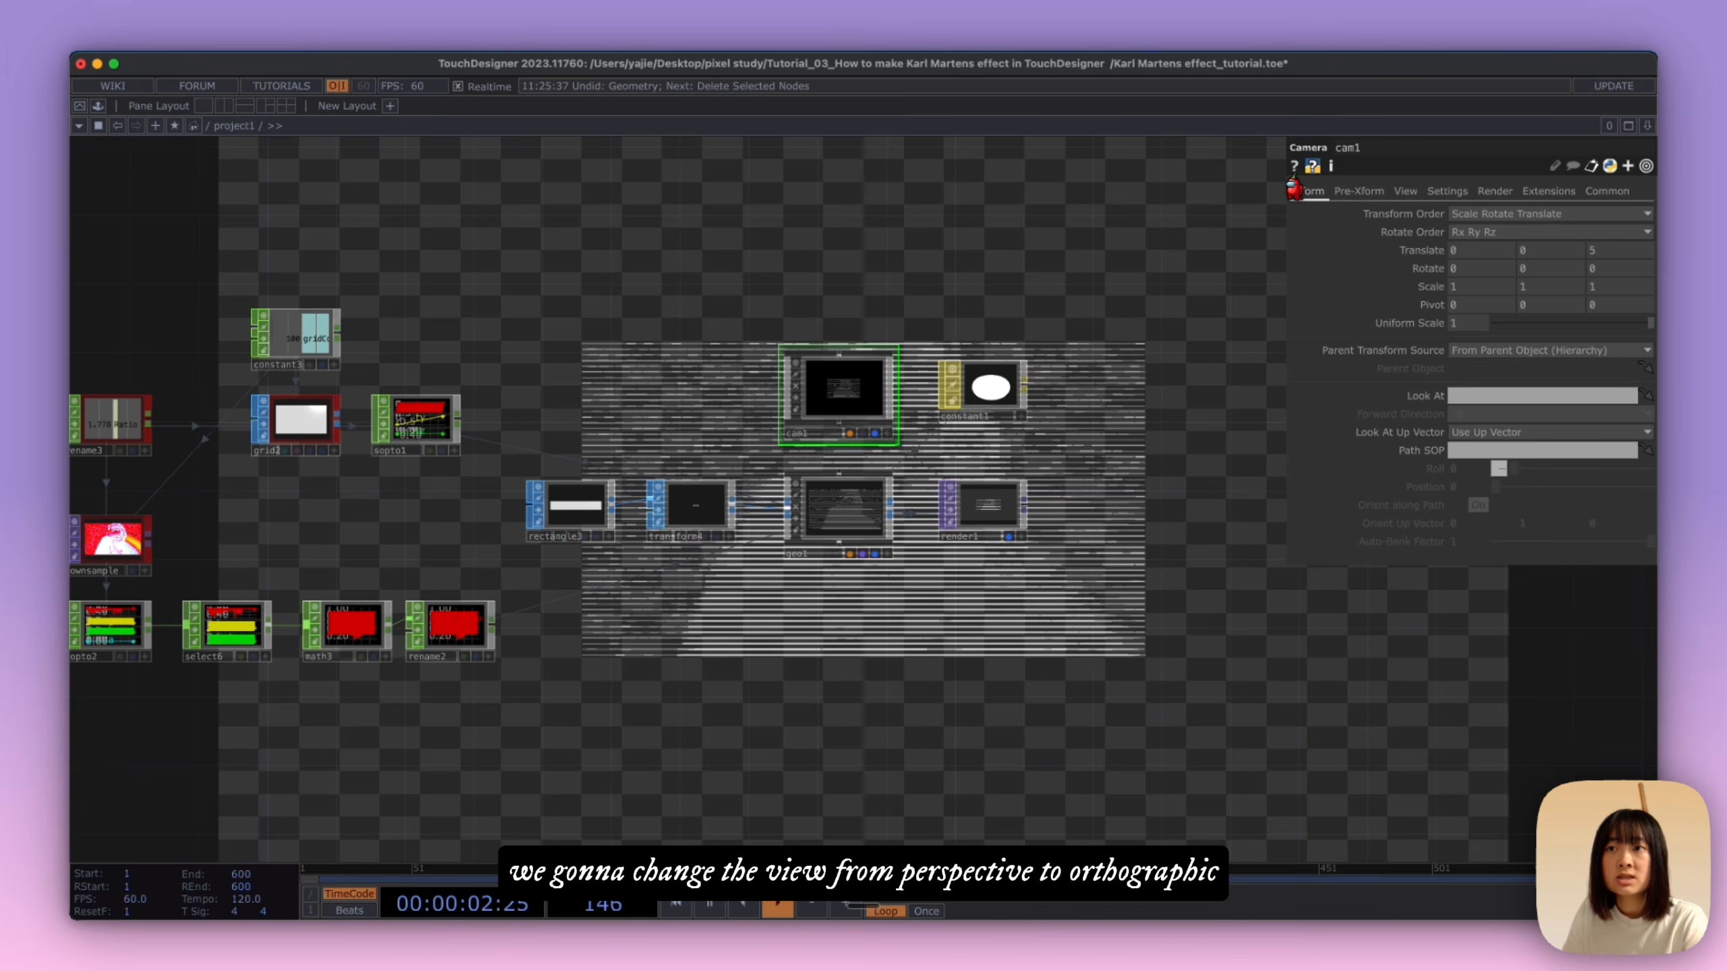
{"action": "left_click", "coordinate": [1405, 190]}
{"action": "left_click", "coordinate": [1475, 214]}
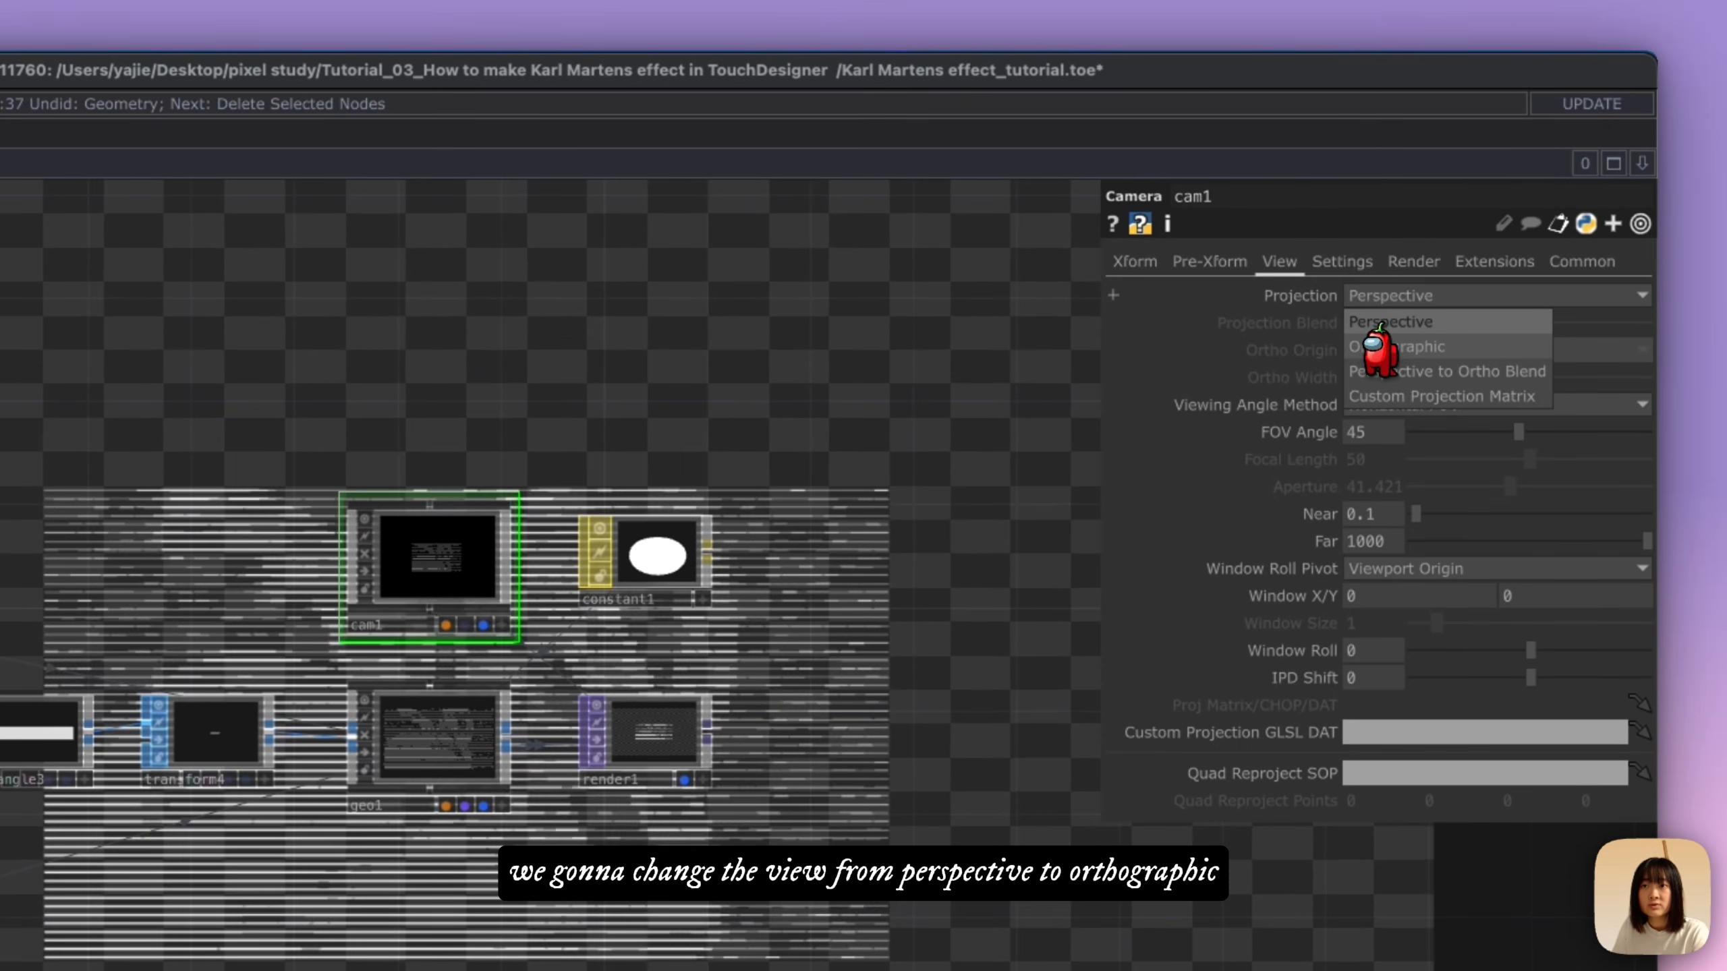
{"action": "left_click", "coordinate": [1380, 347]}
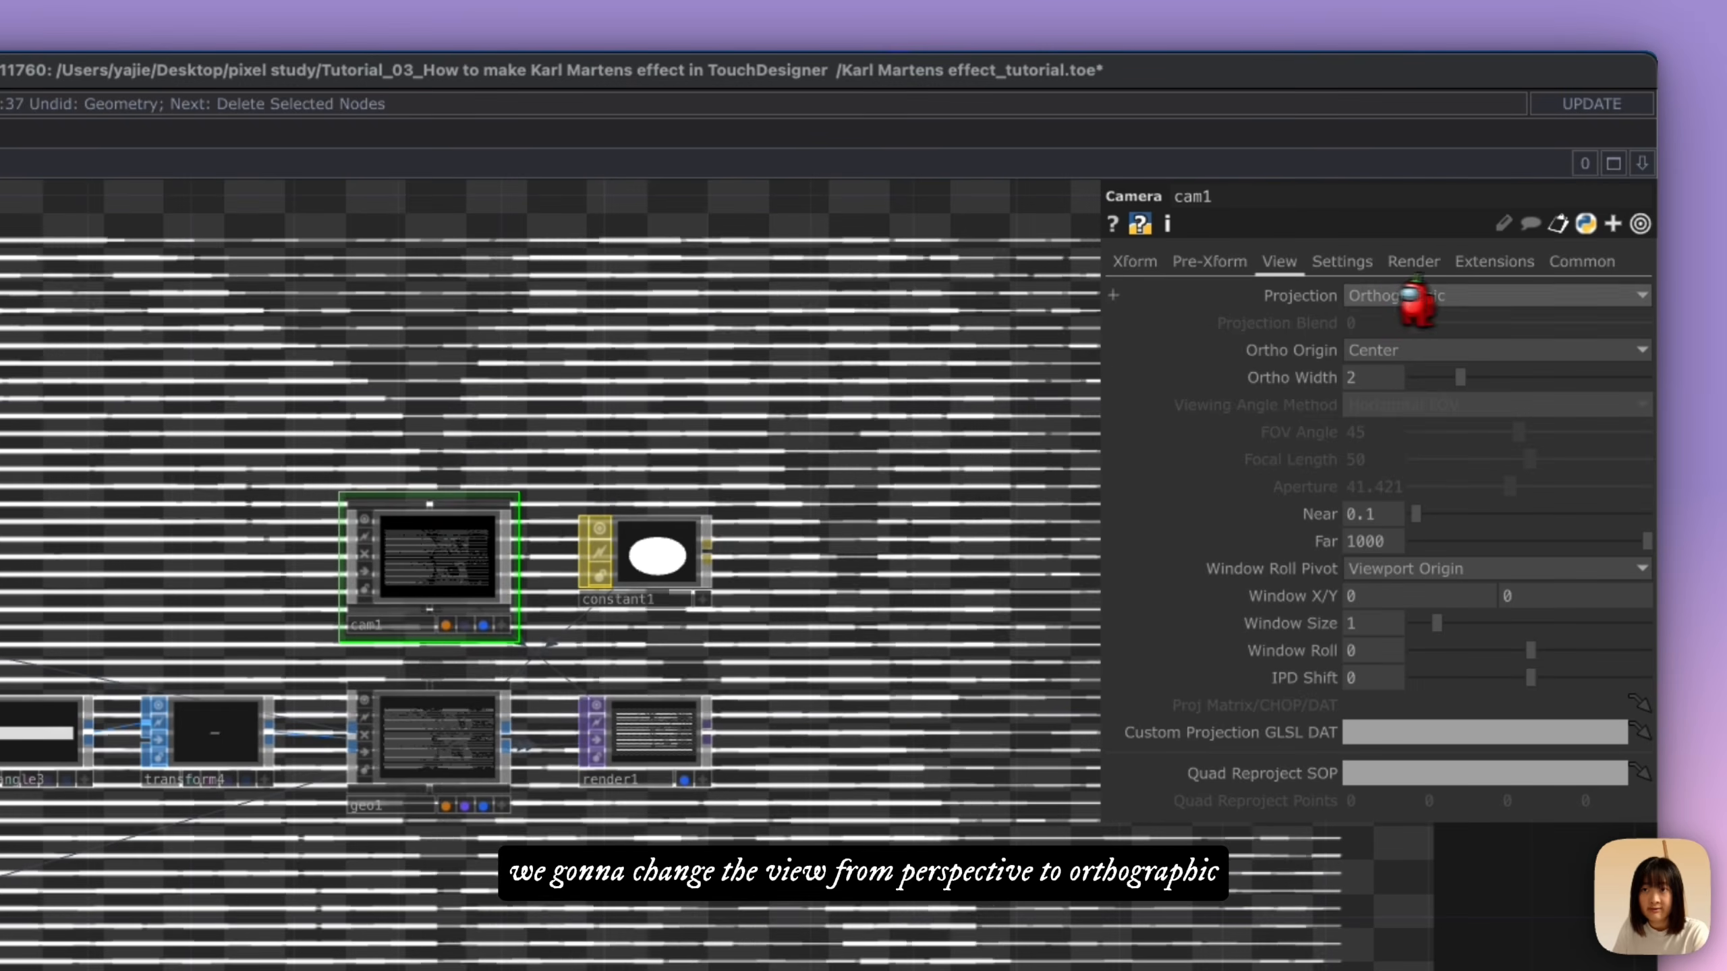
{"action": "left_click_drag", "start_coordinate": [1455, 378], "coordinate": [1449, 386]}
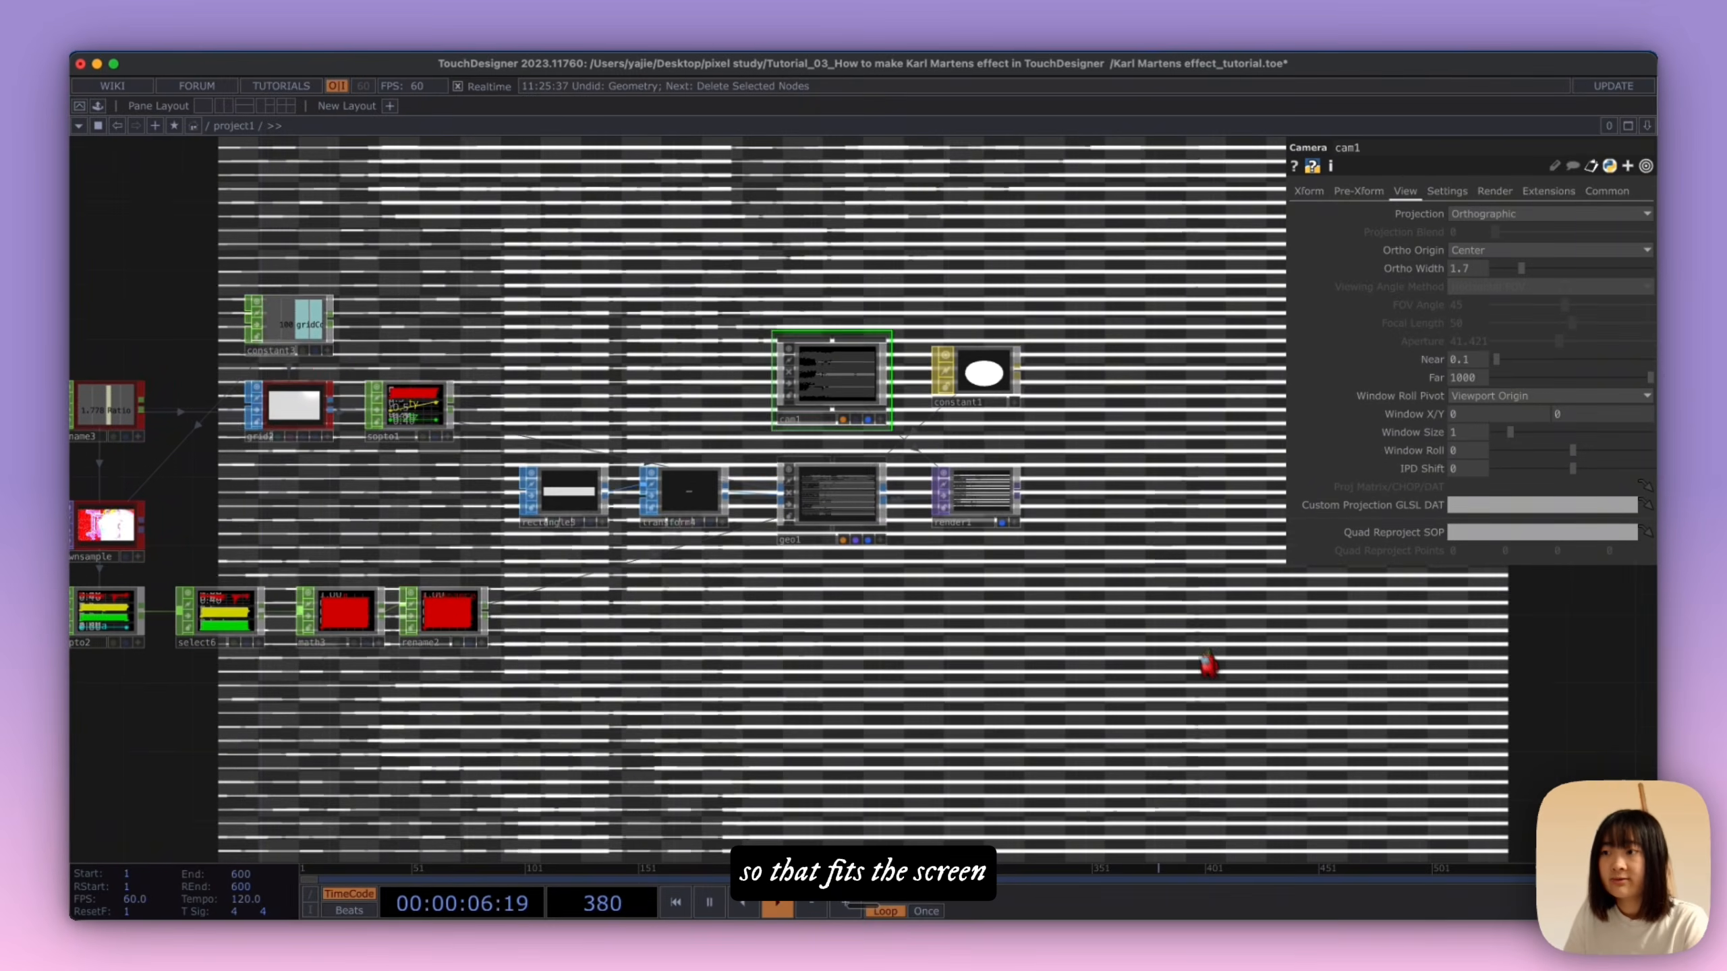
Step: Add a Composite TOP beyond render1 and connect render1 as its first input
{"action": "key", "text": "Tab"}
{"action": "type", "text": "com"}
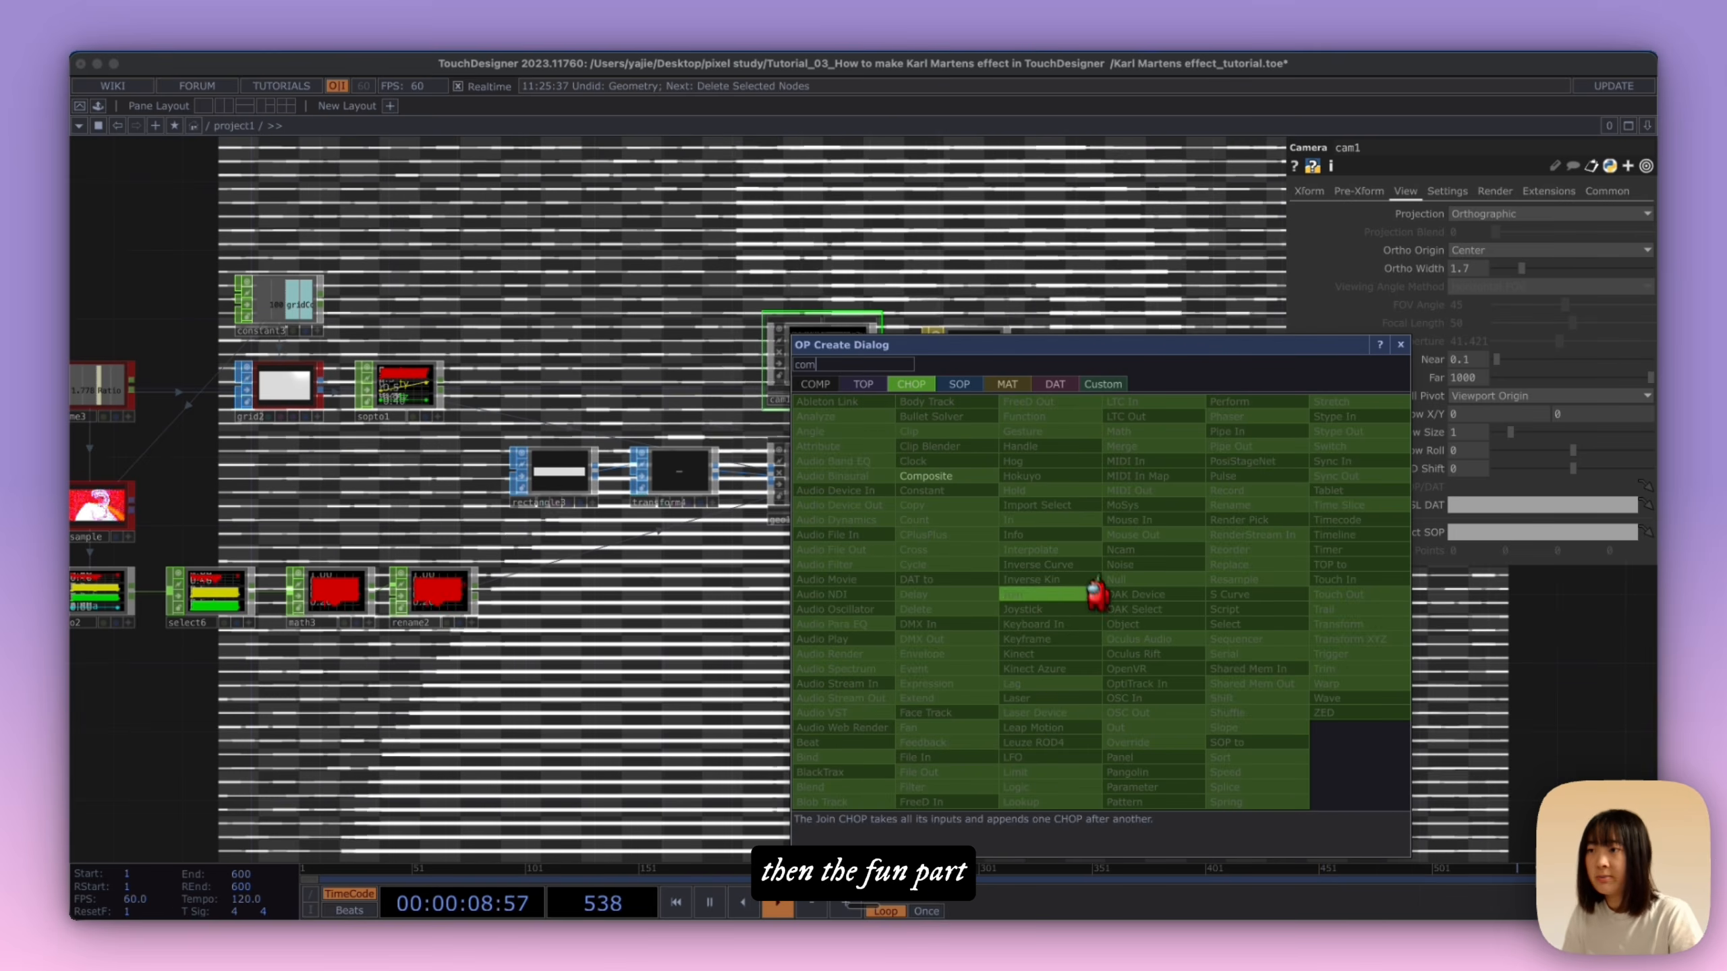
{"action": "left_click", "coordinate": [856, 385]}
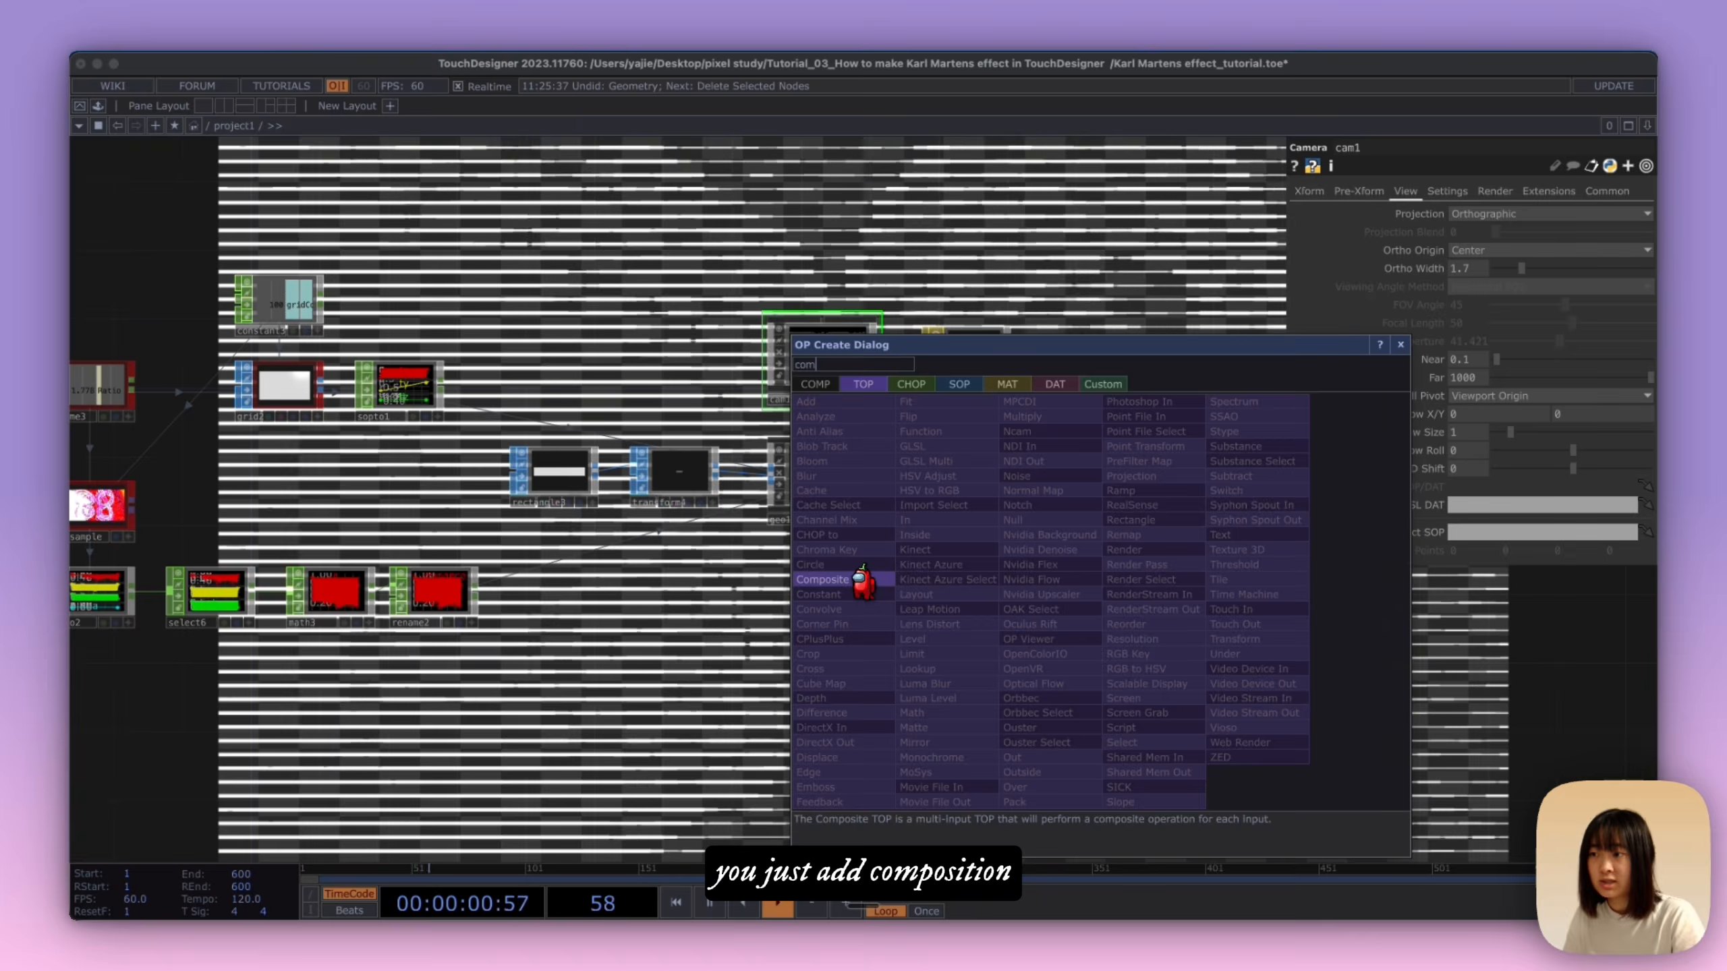
{"action": "left_click", "coordinate": [863, 579]}
{"action": "left_click", "coordinate": [1191, 578]}
{"action": "left_click_drag", "start_coordinate": [1012, 474], "coordinate": [1151, 575]}
Step: Connect moviefilein3 as the second input of comp1 to combine the original video with the lines
{"action": "key", "text": "h"}
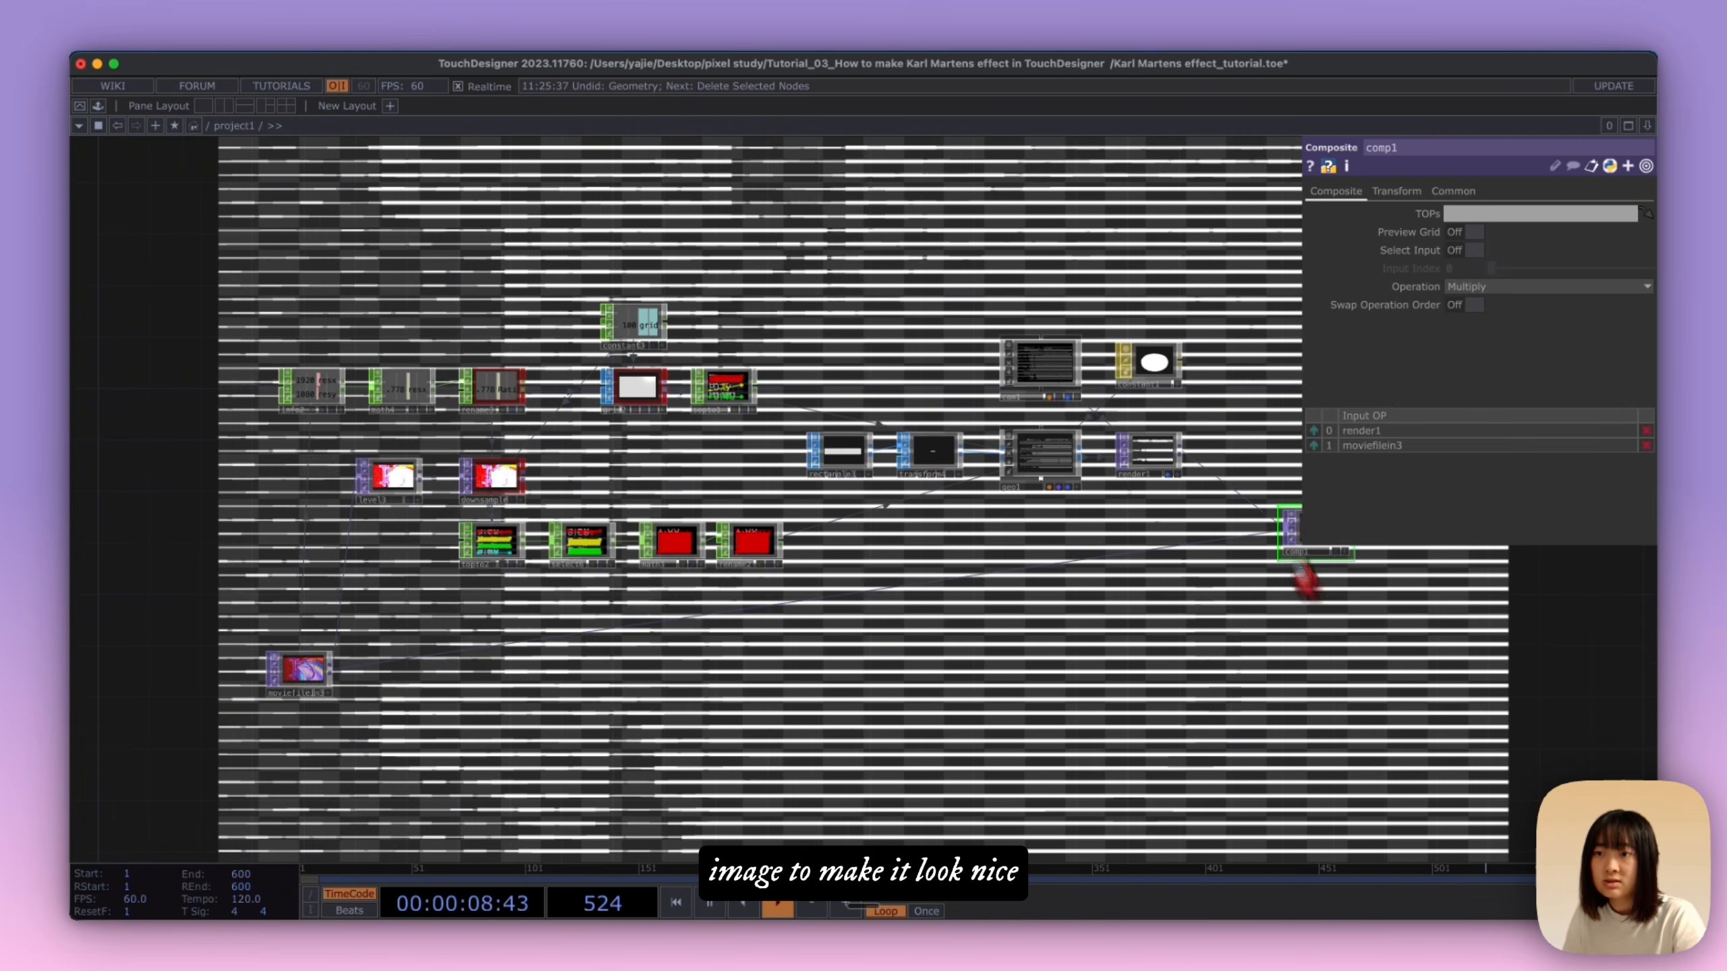
{"action": "left_click_drag", "start_coordinate": [1266, 664], "coordinate": [996, 699]}
{"action": "scroll", "coordinate": [1060, 639], "scroll_direction": "up", "scroll_amount": 3}
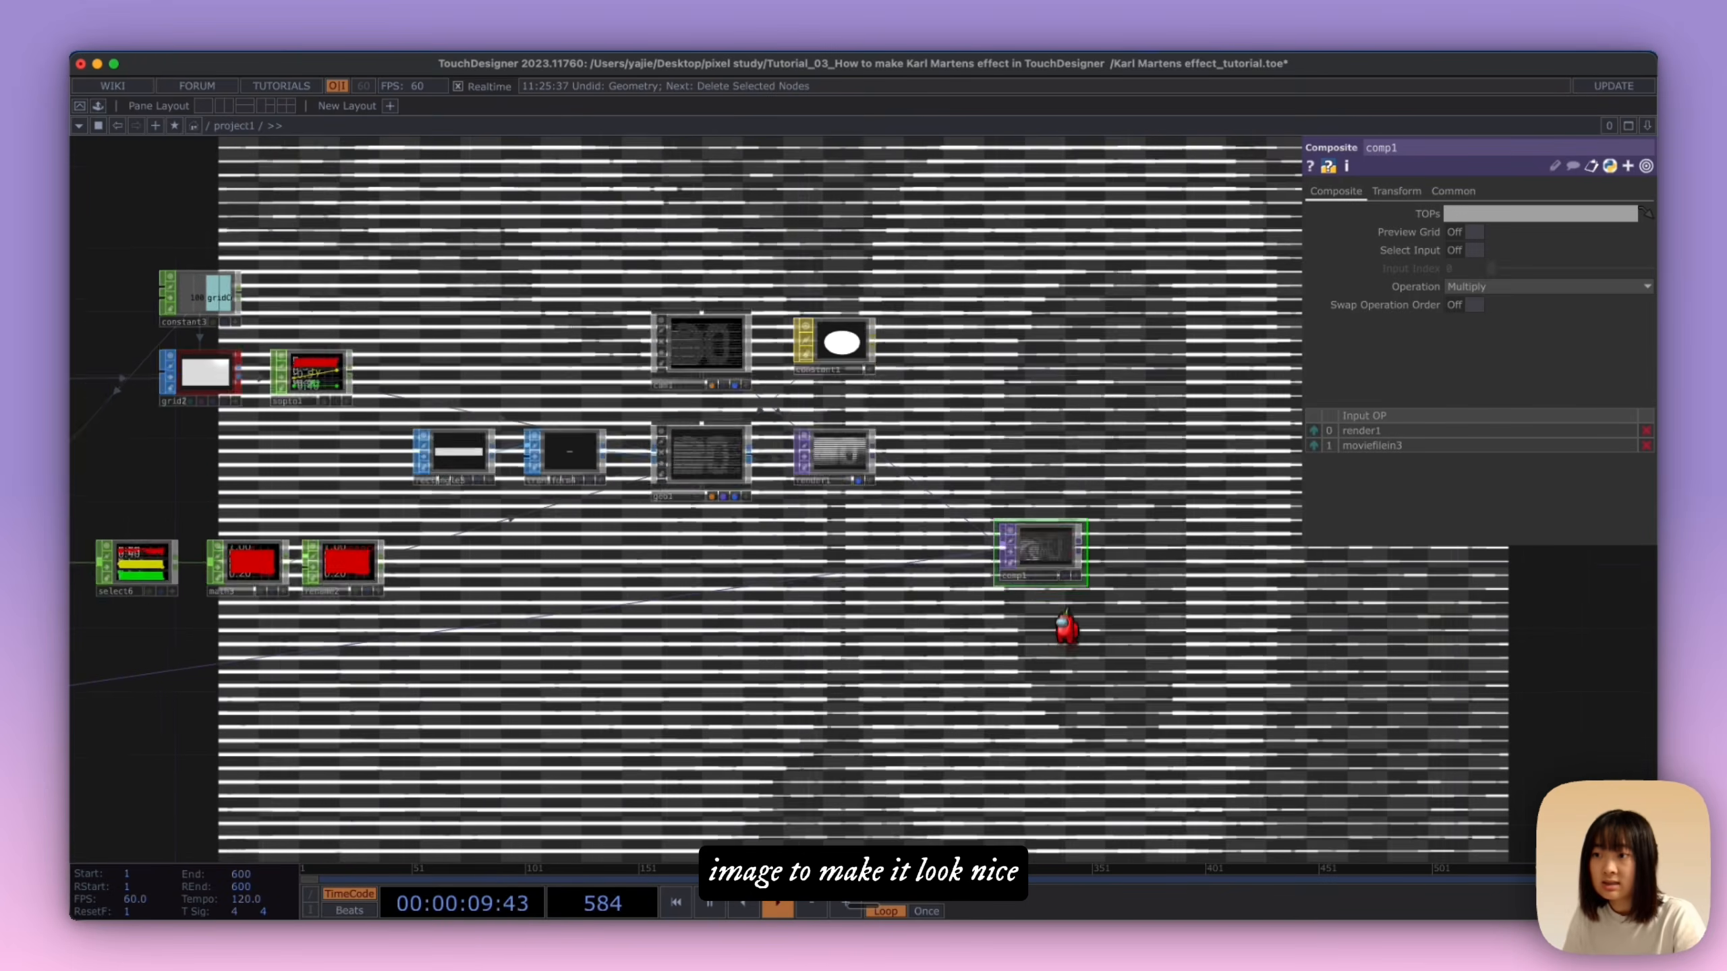
Step: Toggle the display of comp1's result in the network background
{"action": "left_click", "coordinate": [1064, 574]}
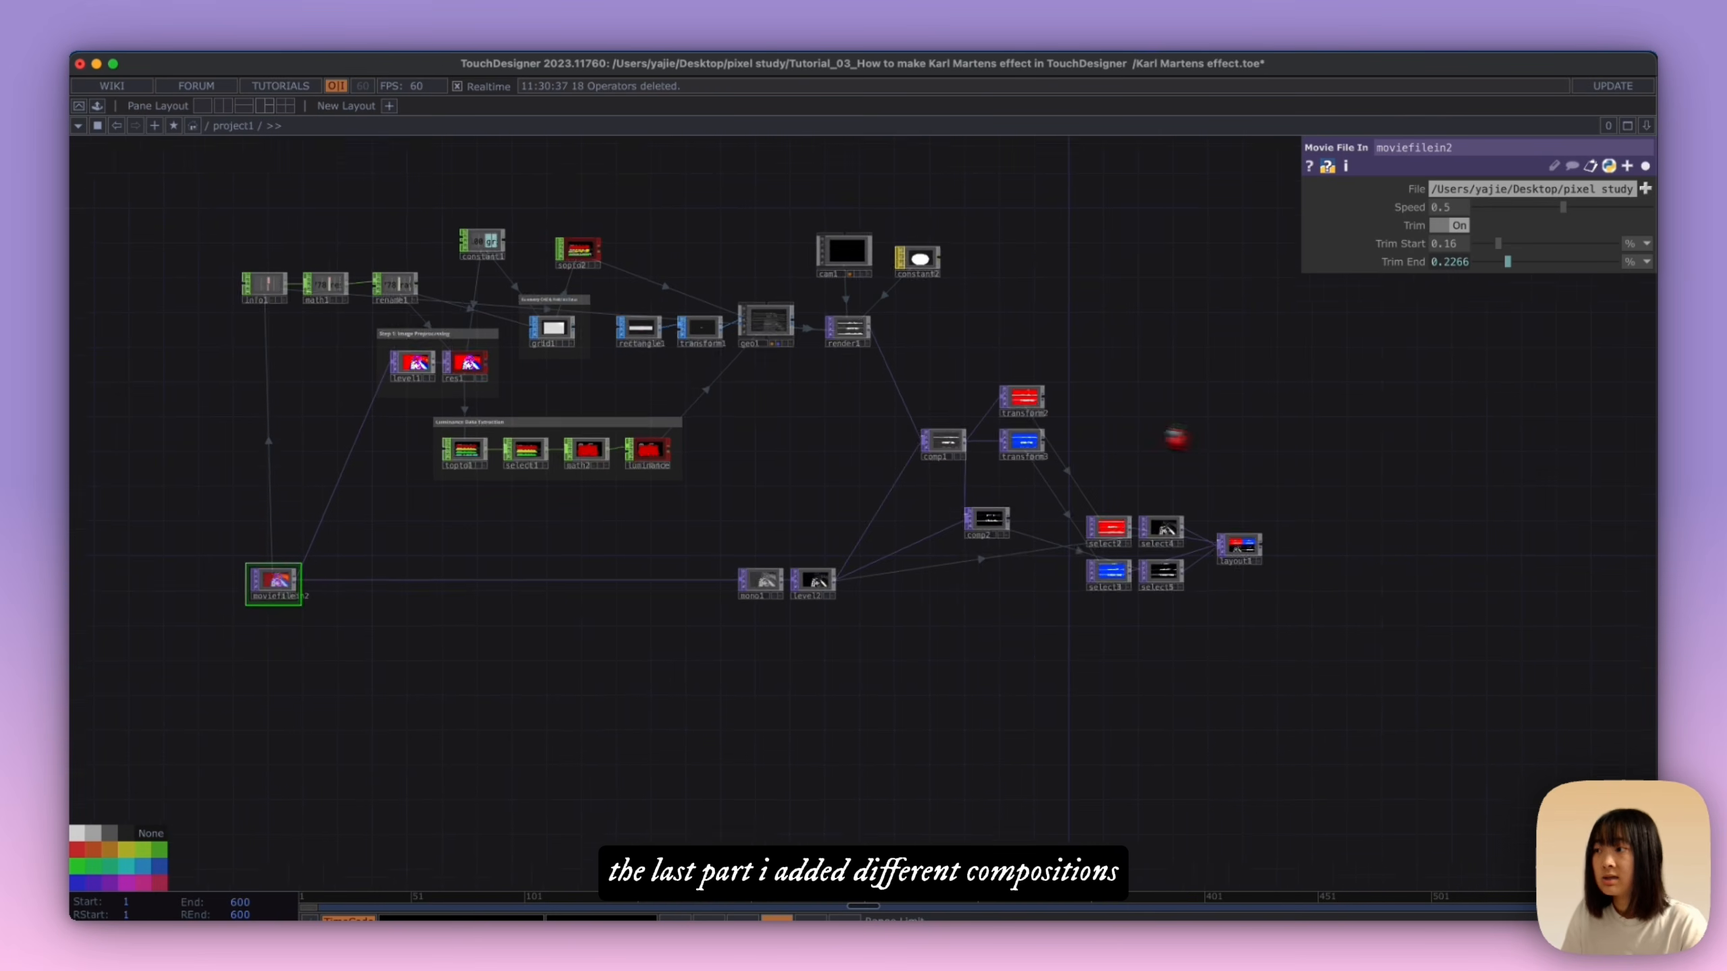
Step: In the finished project network, examine the settings of mono1 and level2 and preview both textures in the background
{"action": "left_click_drag", "start_coordinate": [1063, 659], "coordinate": [1164, 700]}
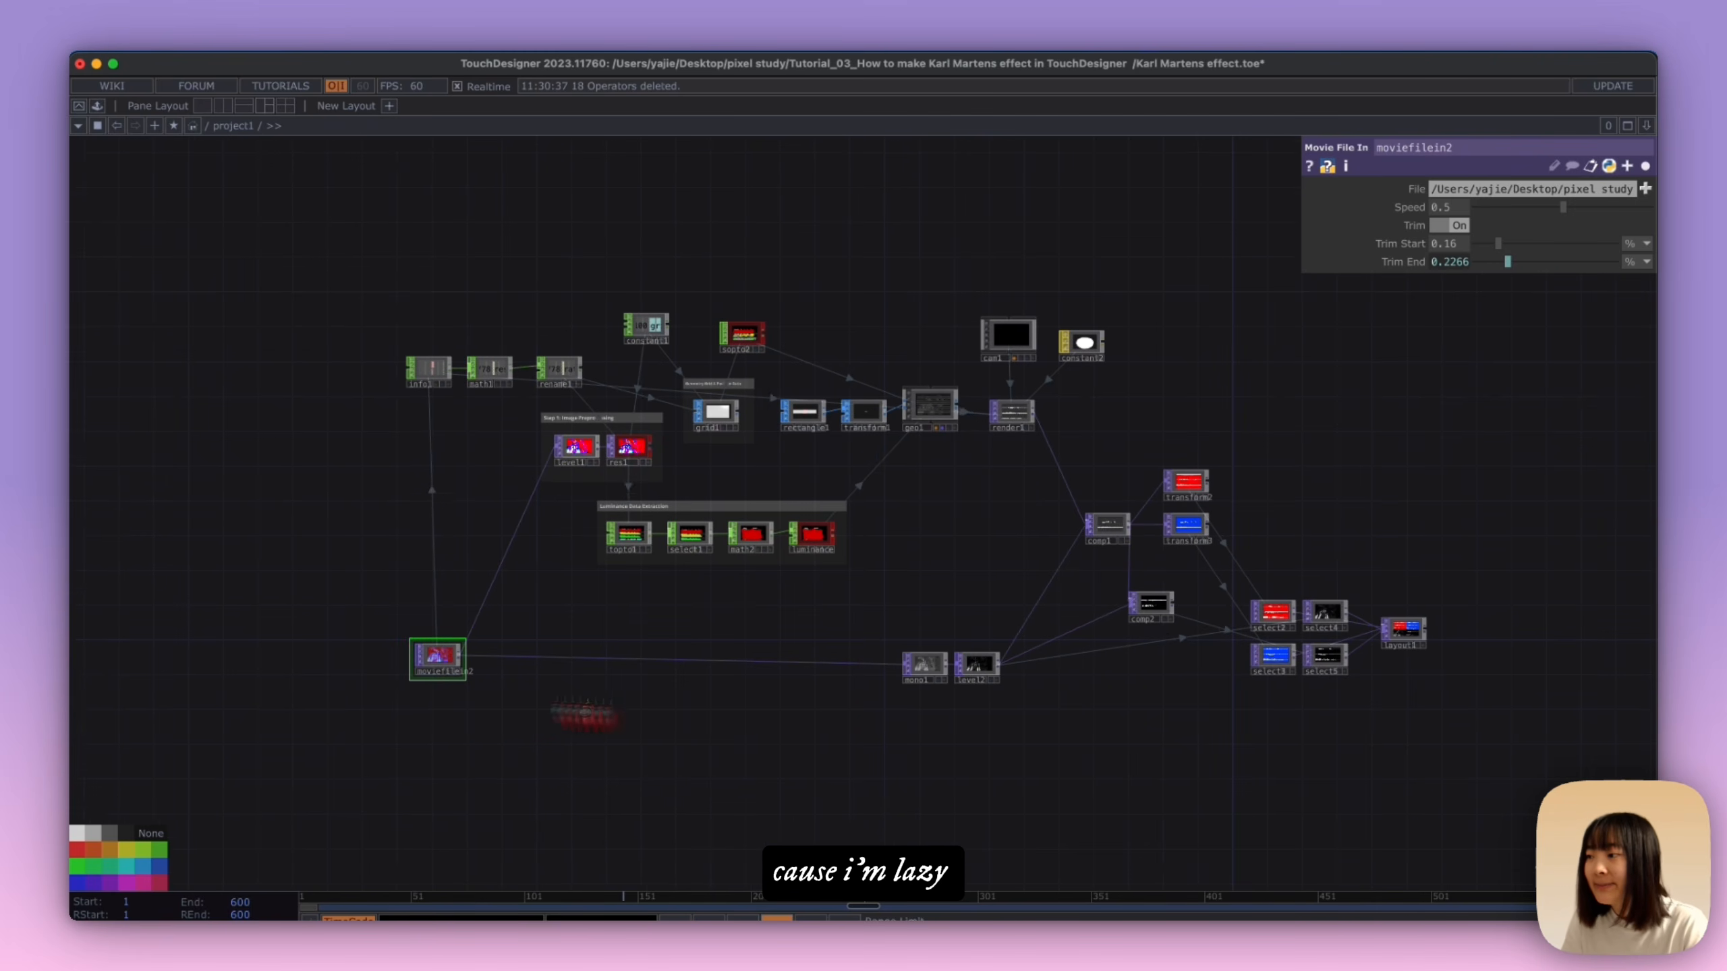
{"action": "scroll", "coordinate": [441, 657], "scroll_direction": "up", "scroll_amount": 2}
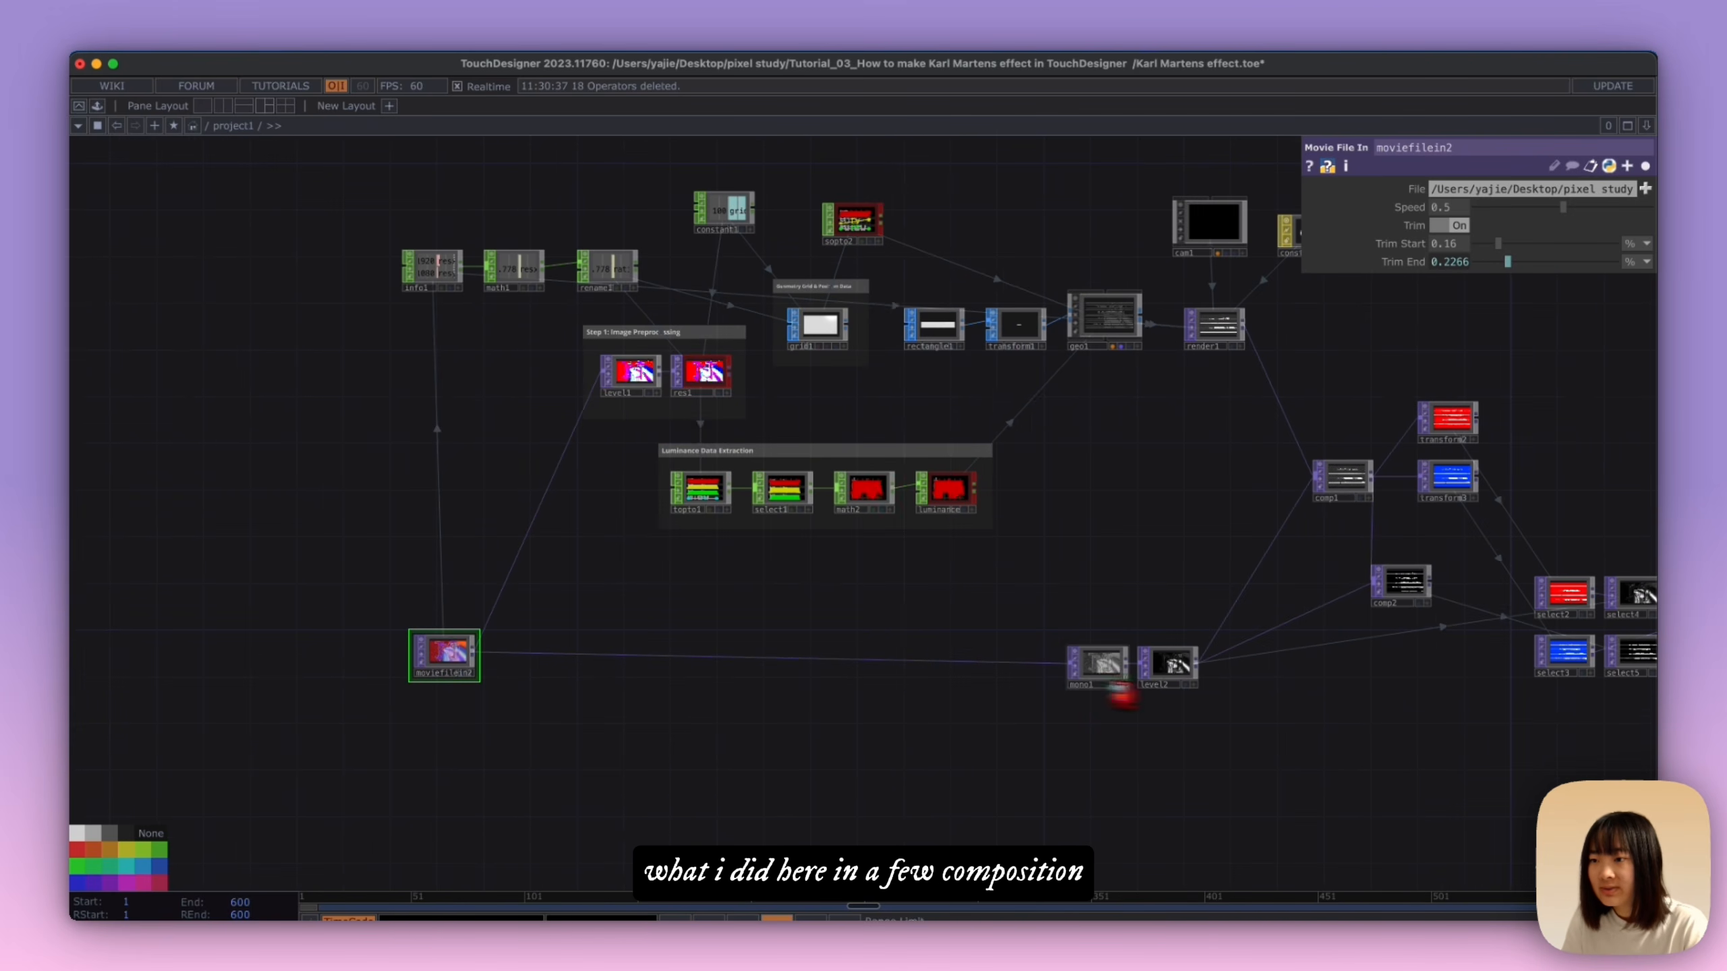
{"action": "left_click", "coordinate": [1103, 666]}
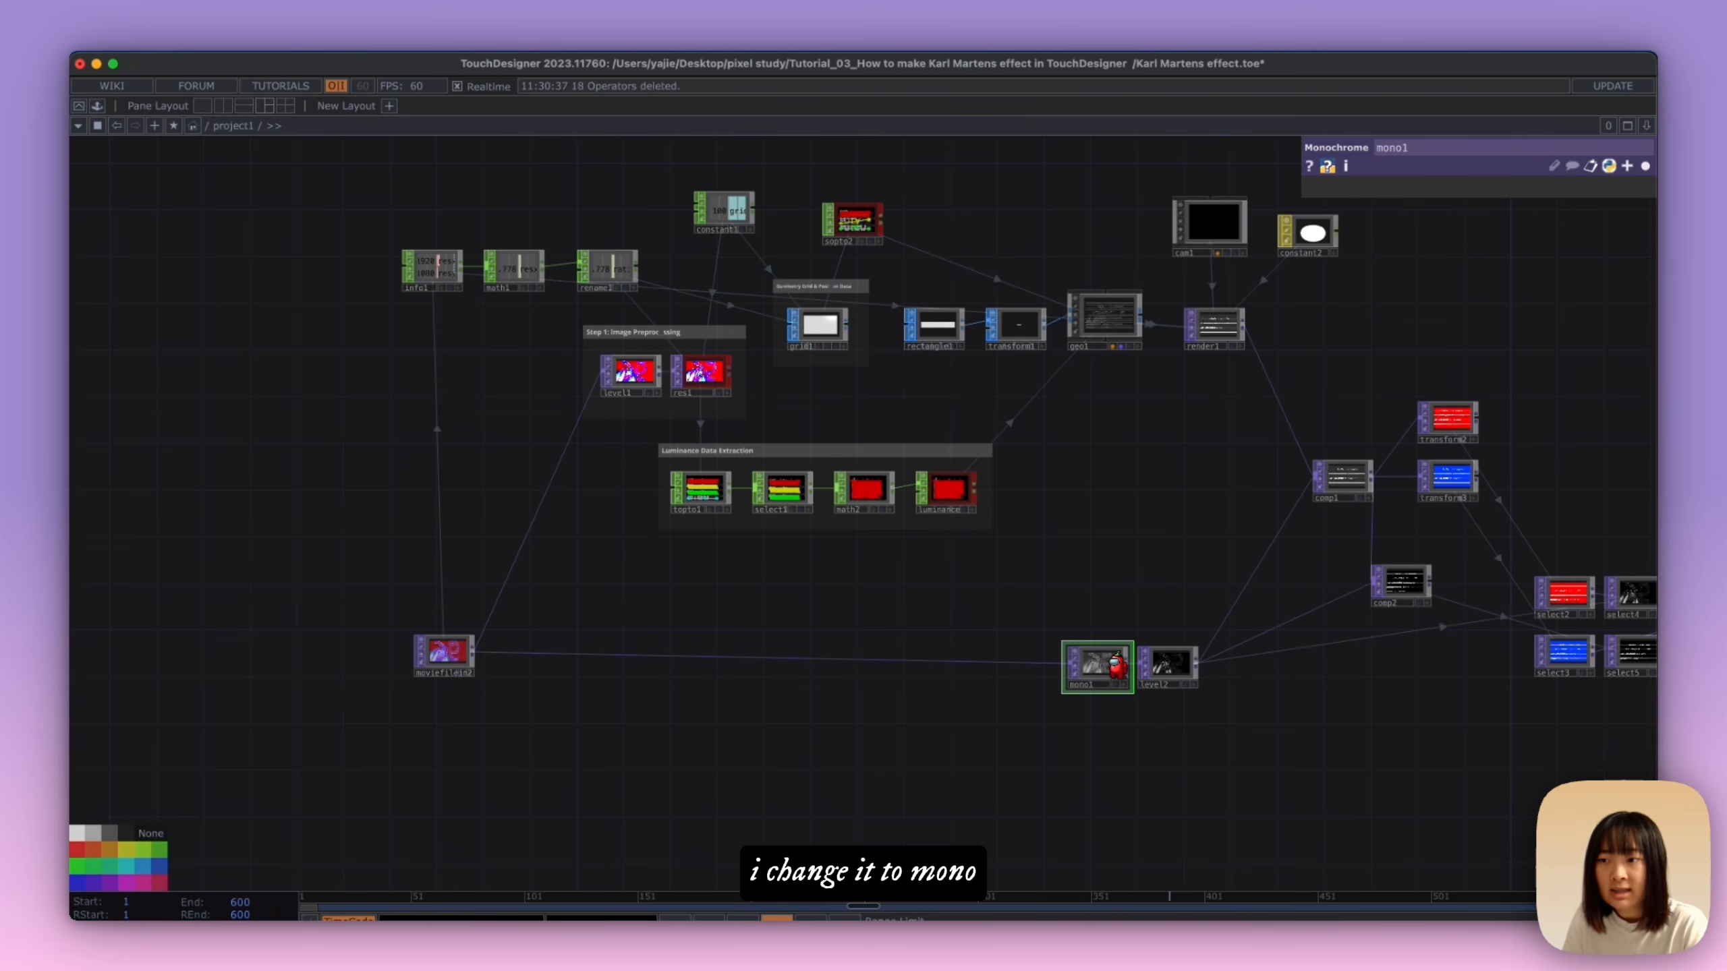
{"action": "left_click", "coordinate": [1168, 666]}
{"action": "left_click_drag", "start_coordinate": [1246, 715], "coordinate": [1104, 705]}
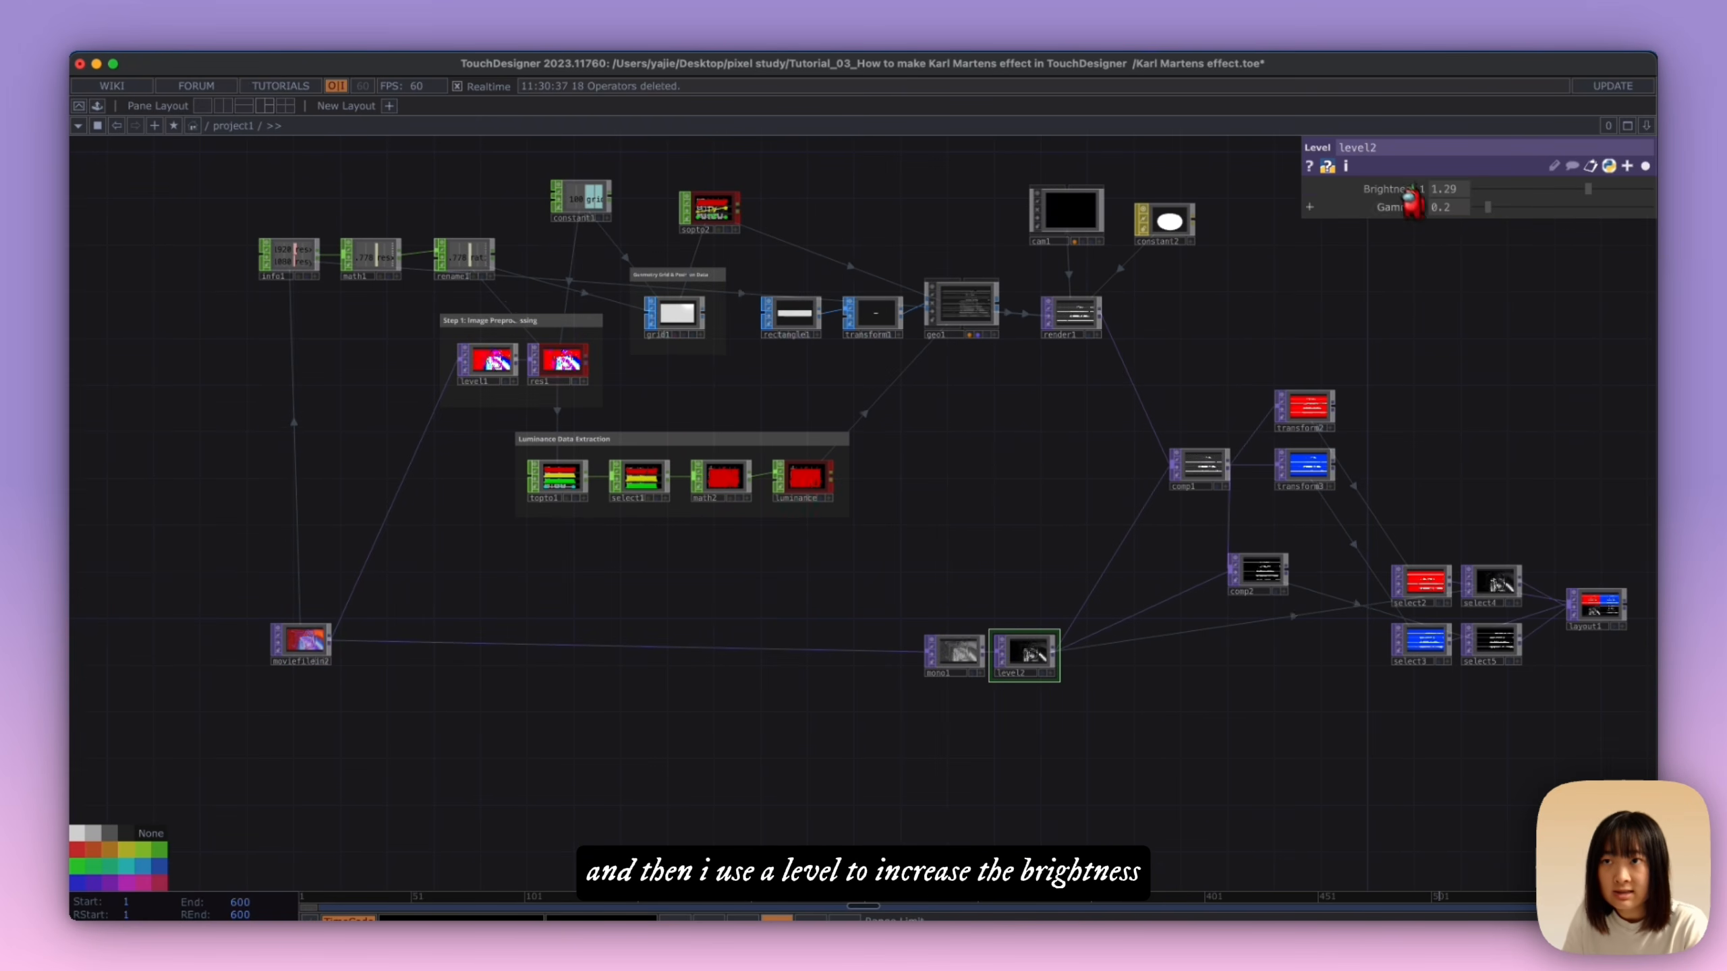
{"action": "scroll", "coordinate": [1022, 686], "scroll_direction": "up", "scroll_amount": 5}
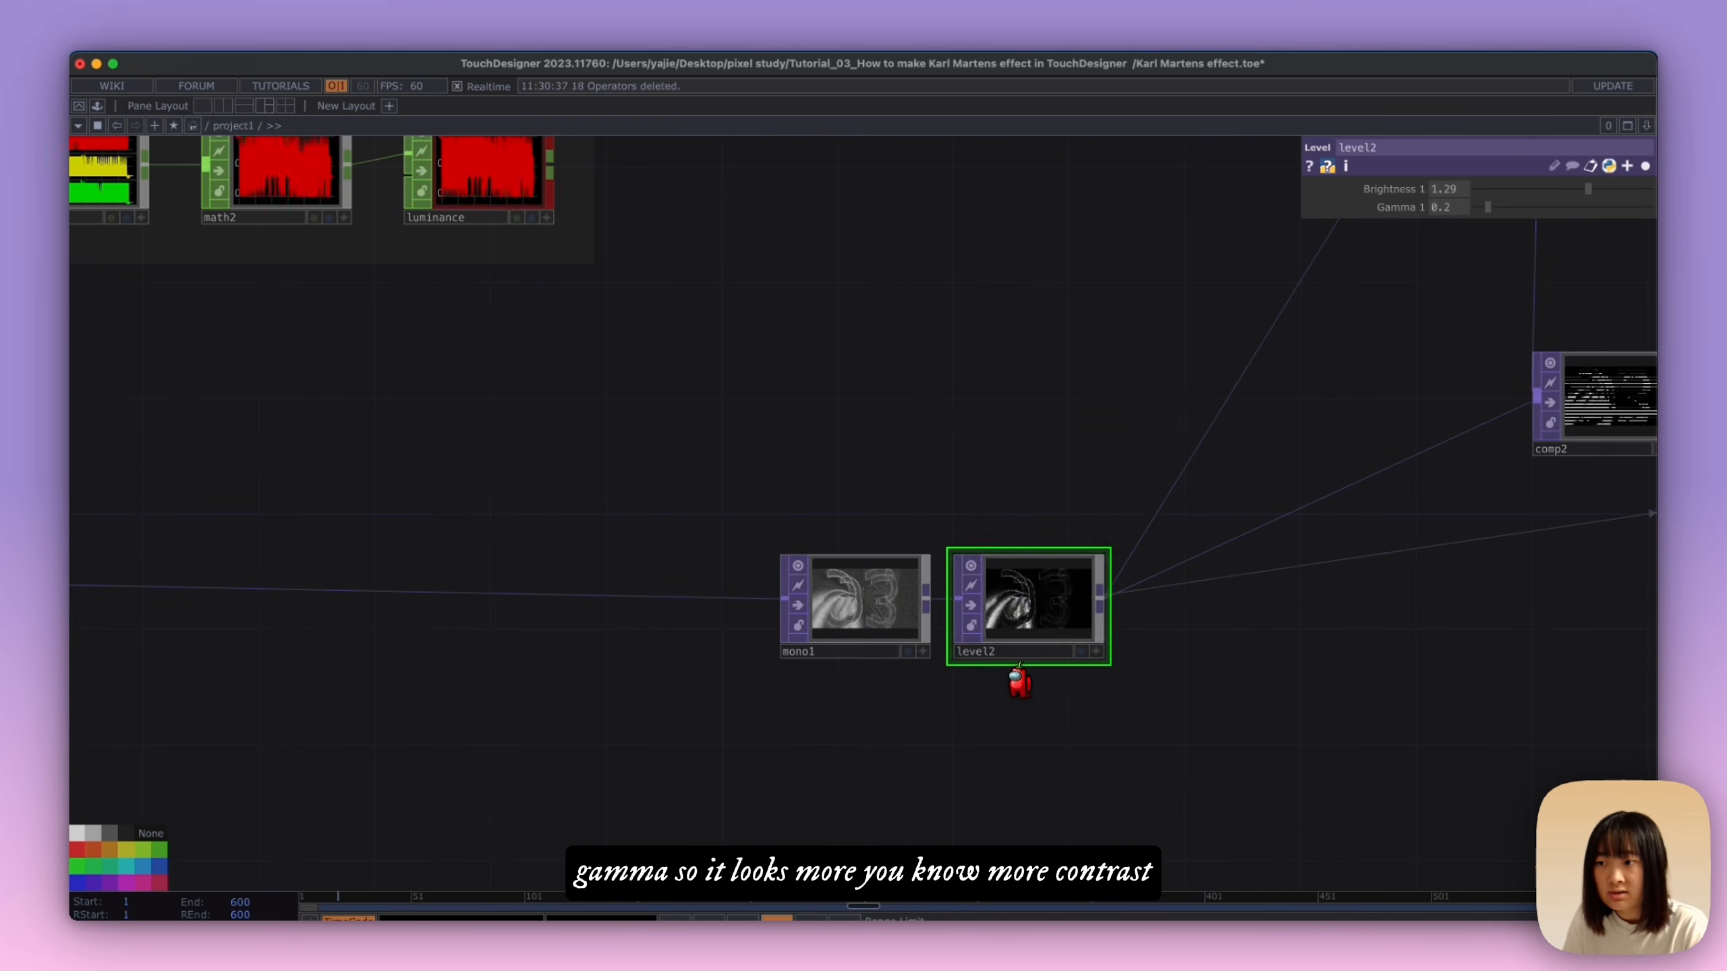
{"action": "left_click", "coordinate": [1080, 651]}
{"action": "left_click", "coordinate": [908, 651]}
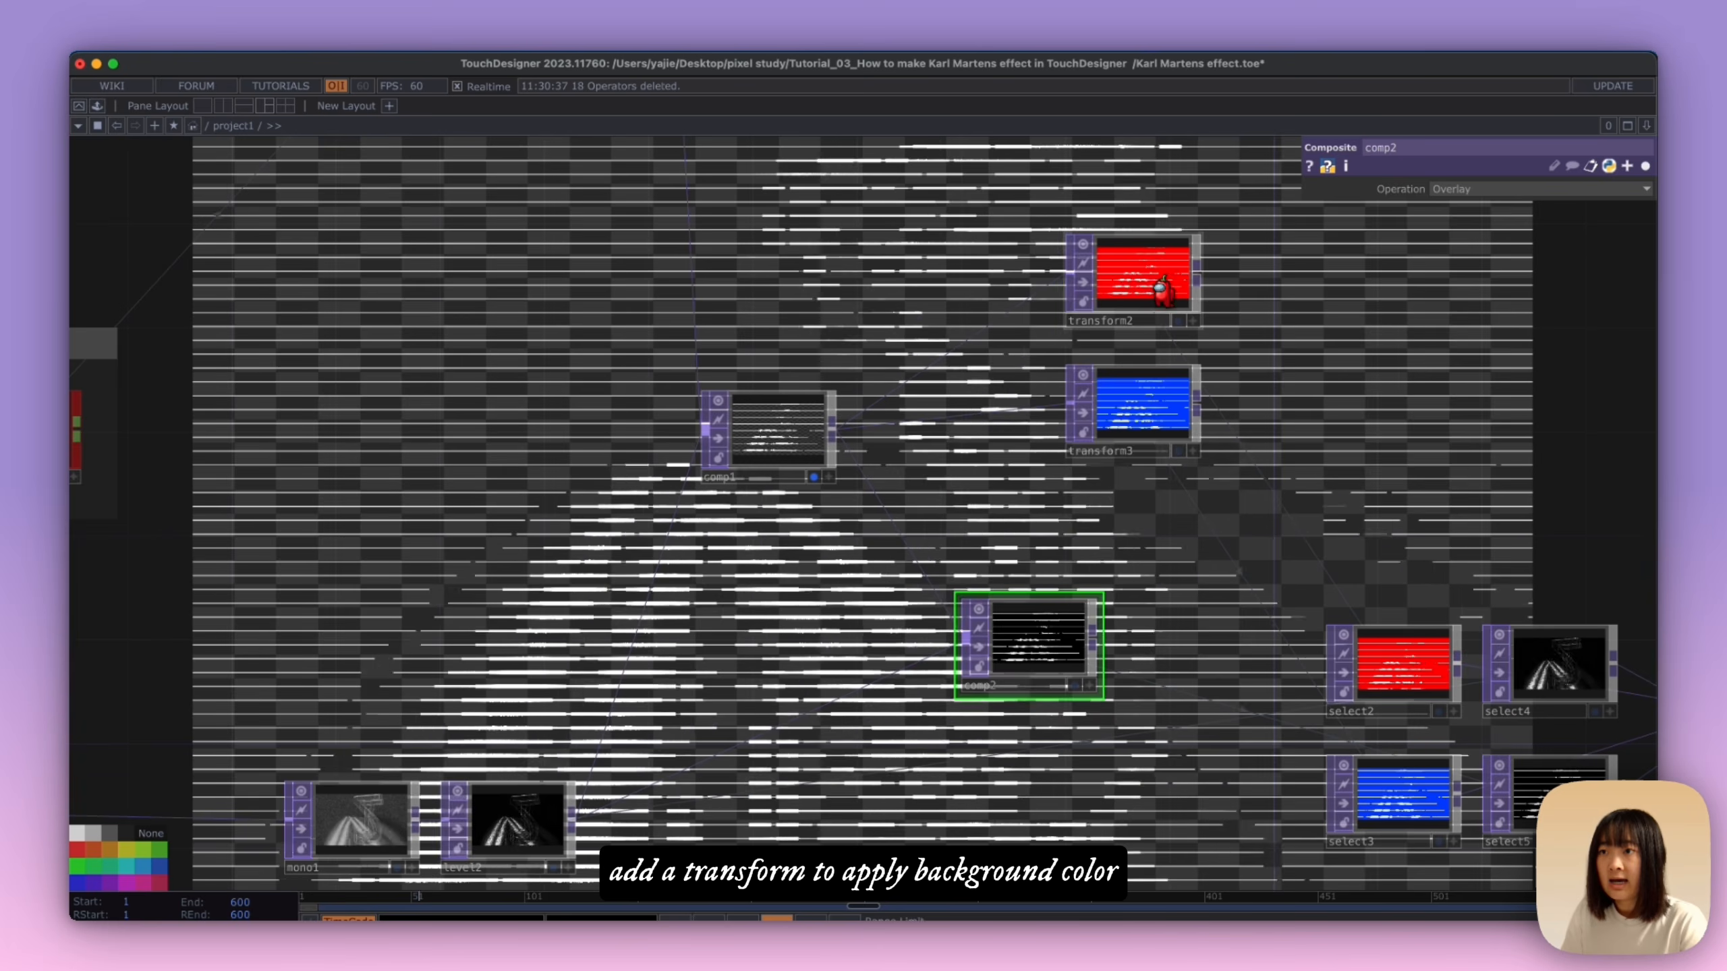
Step: Examine the background color settings of transform2 and transform3 and display both results in the network background
{"action": "left_click", "coordinate": [1149, 286]}
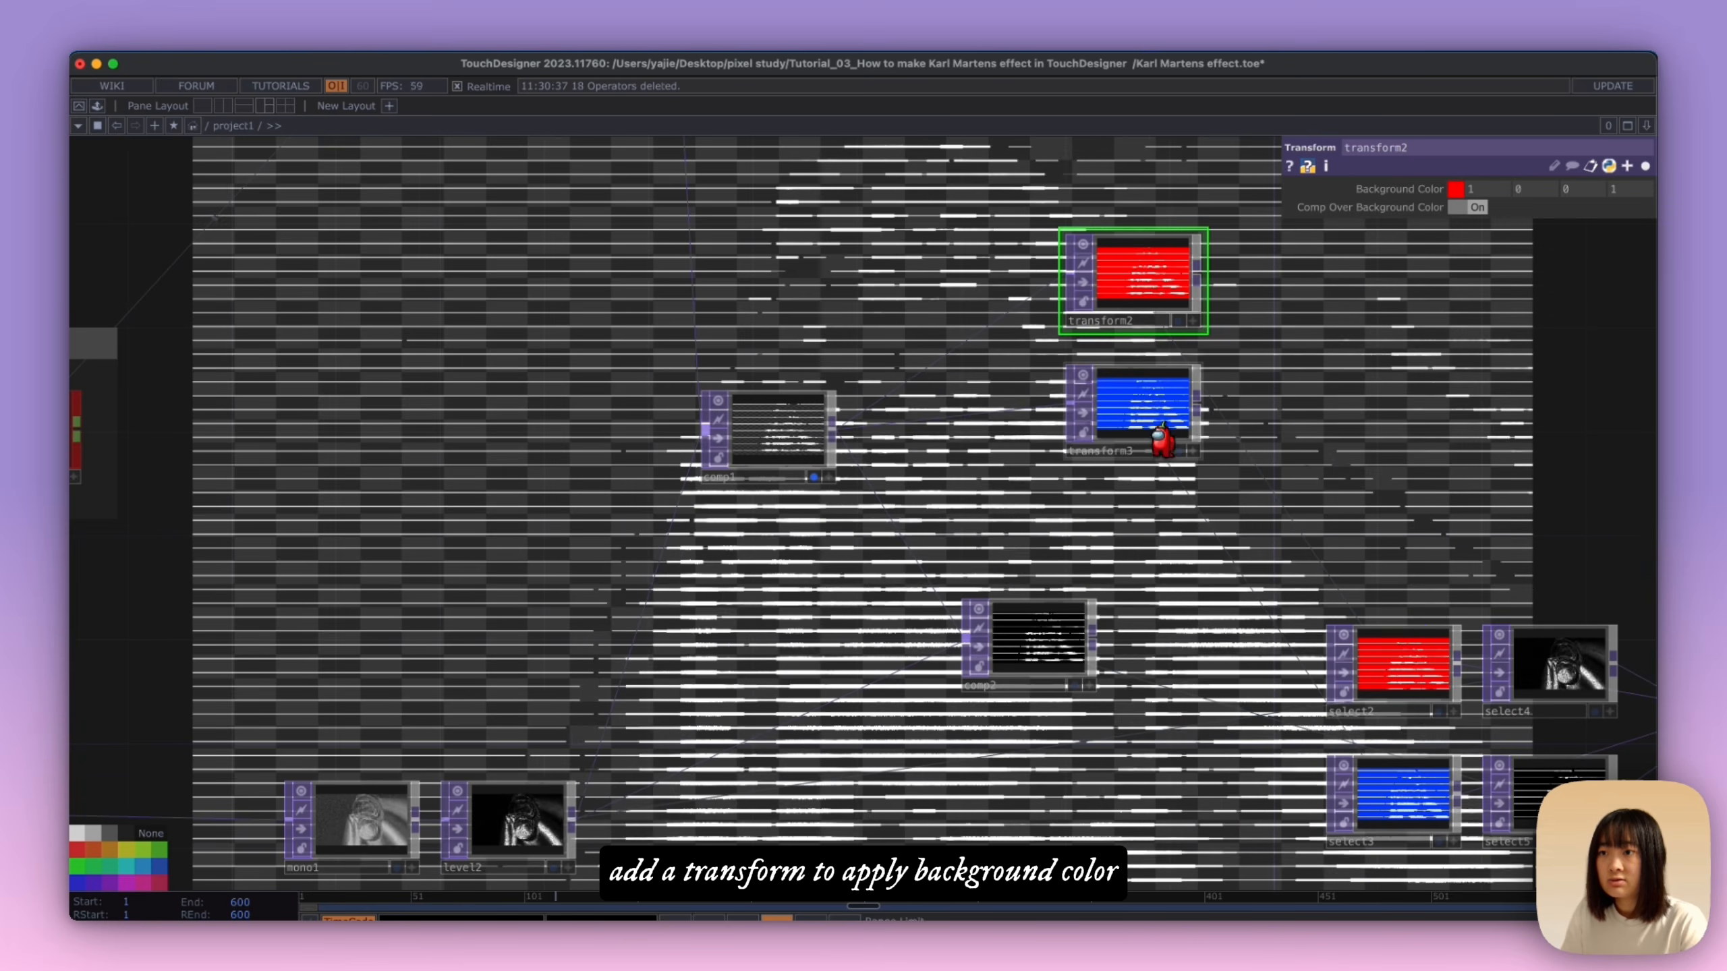
{"action": "left_click", "coordinate": [1178, 452]}
{"action": "left_click", "coordinate": [1179, 320]}
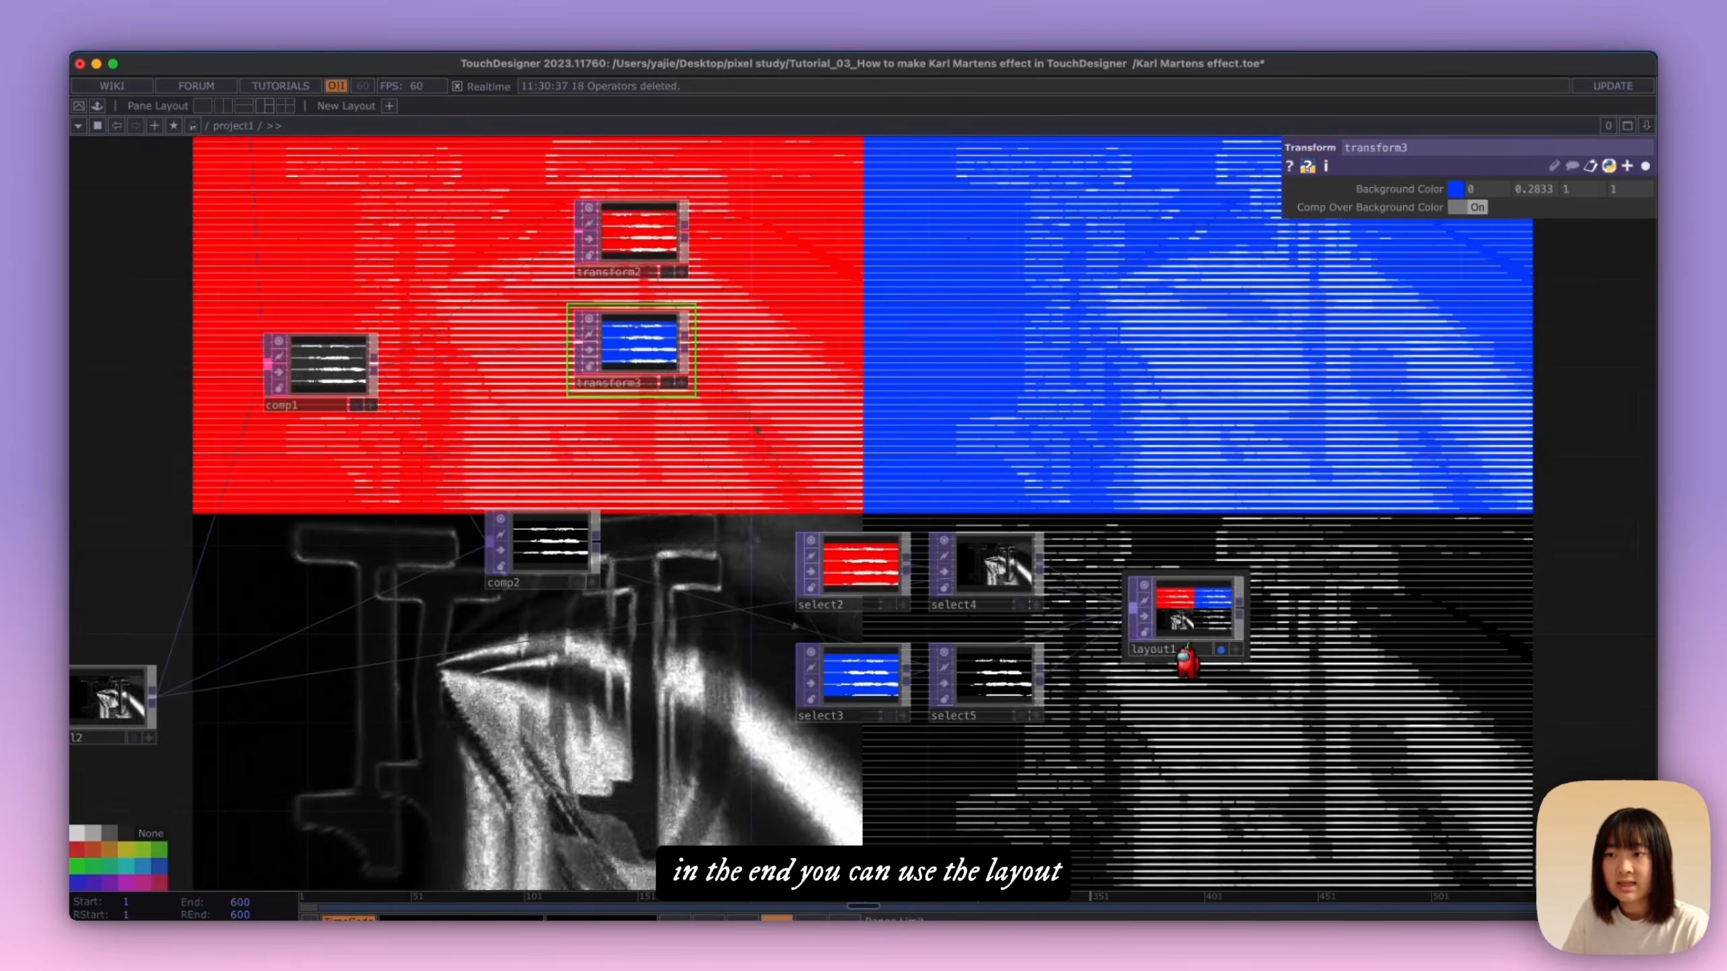
Step: Examine layout1's alignment setting, reveal its full parameter list, and return to showing only the non-default parameters
{"action": "left_click", "coordinate": [1184, 602]}
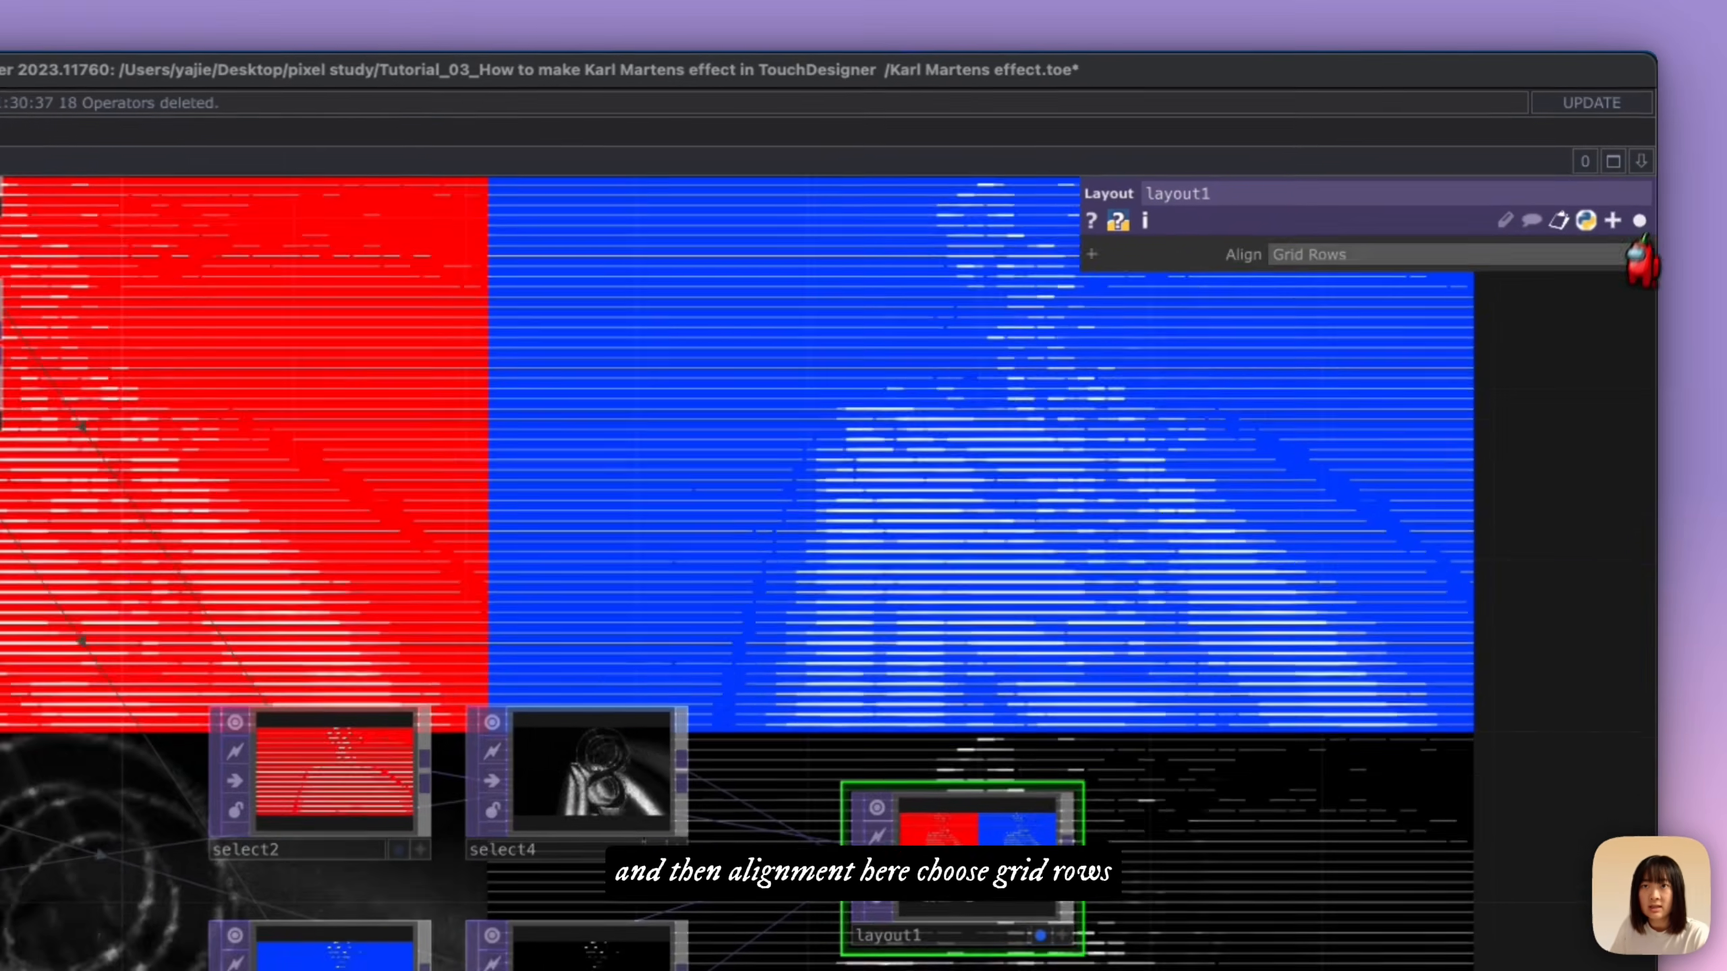
{"action": "left_click", "coordinate": [1646, 166]}
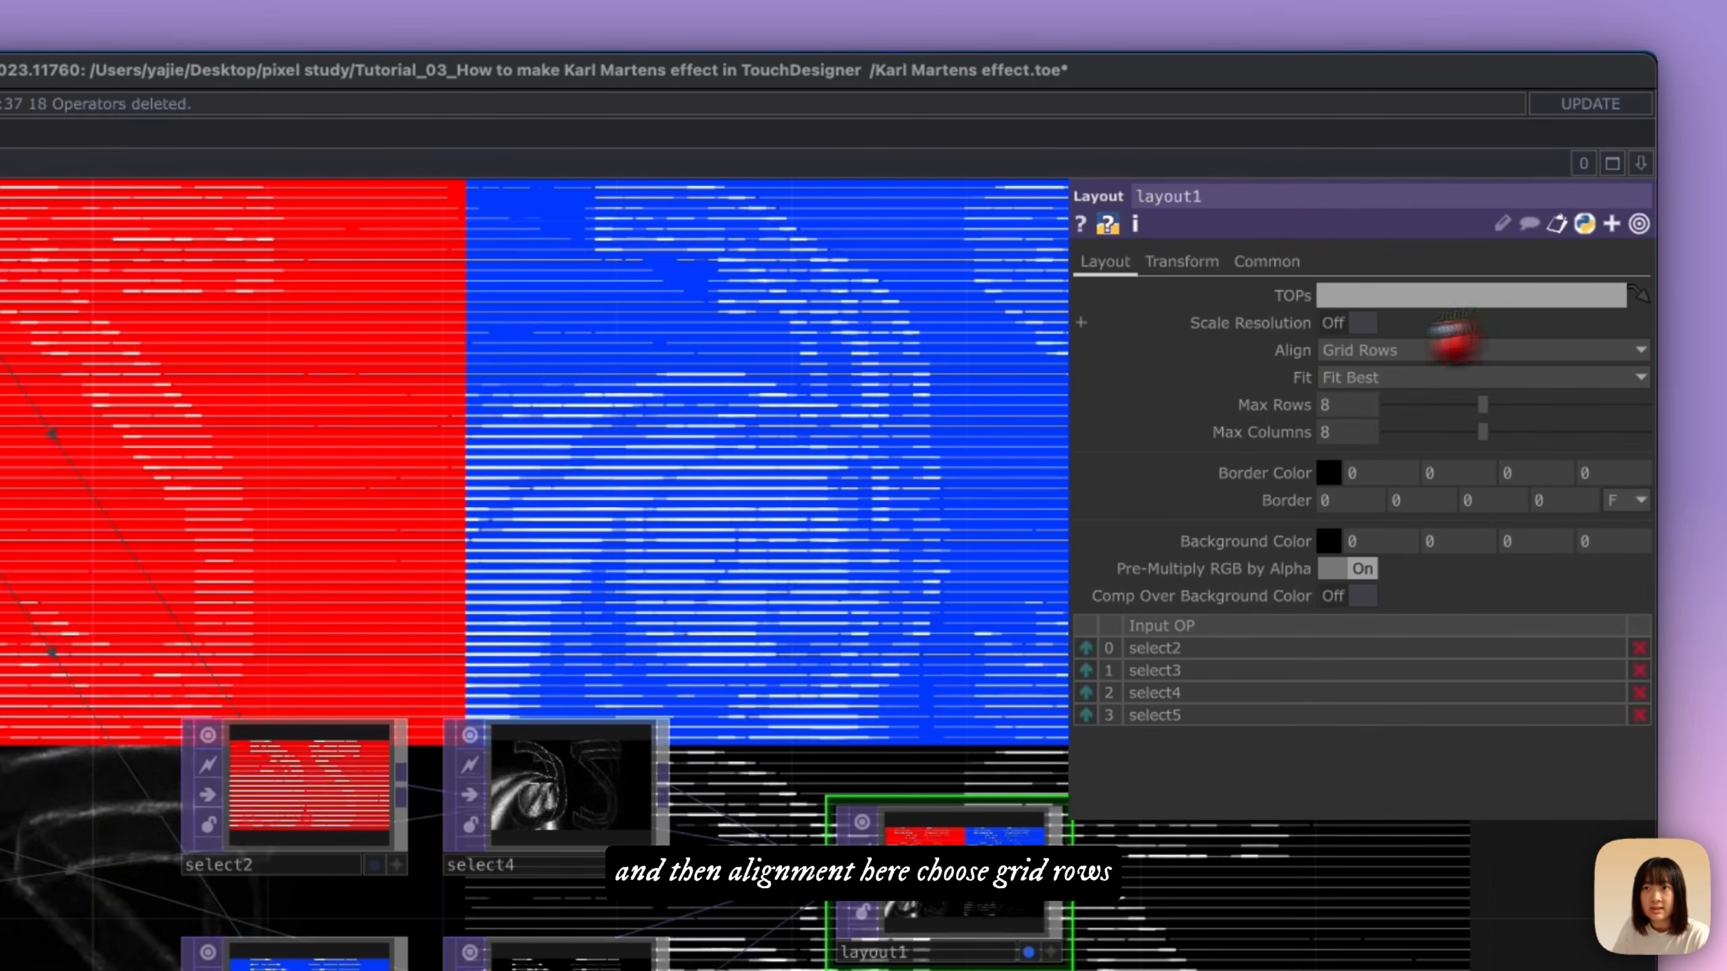
{"action": "left_click", "coordinate": [1632, 219]}
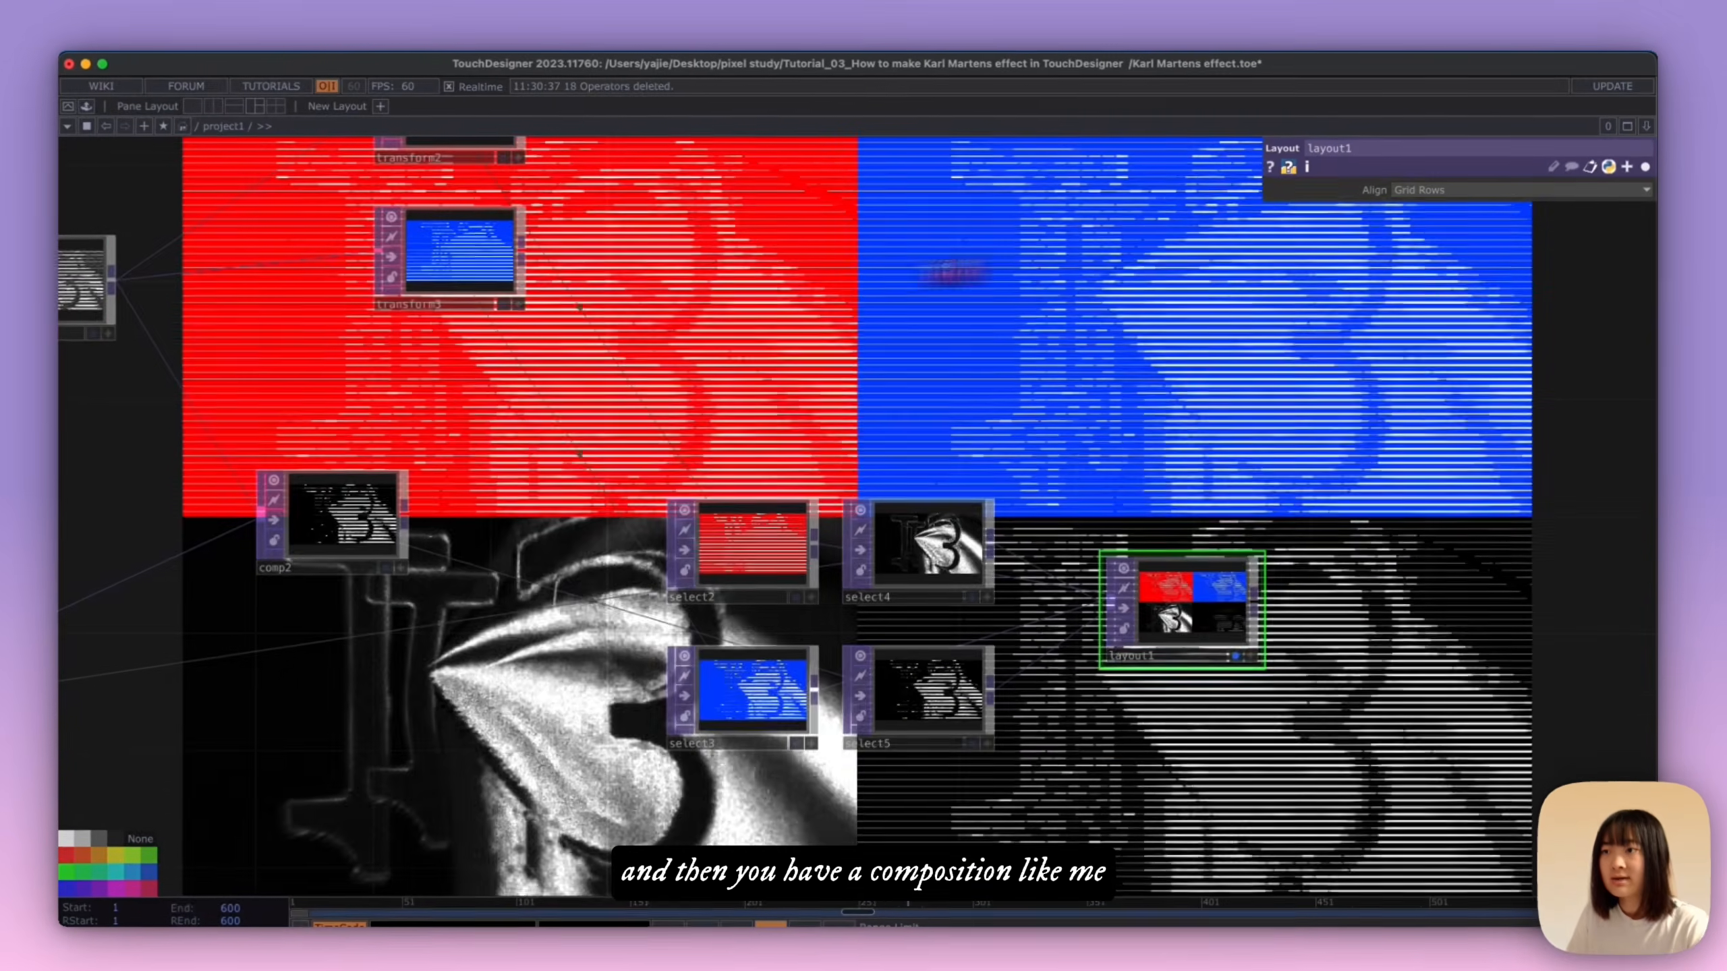
{"action": "left_click_drag", "start_coordinate": [1080, 279], "coordinate": [1147, 342]}
{"action": "scroll", "coordinate": [1147, 341], "scroll_direction": "down", "scroll_amount": 1}
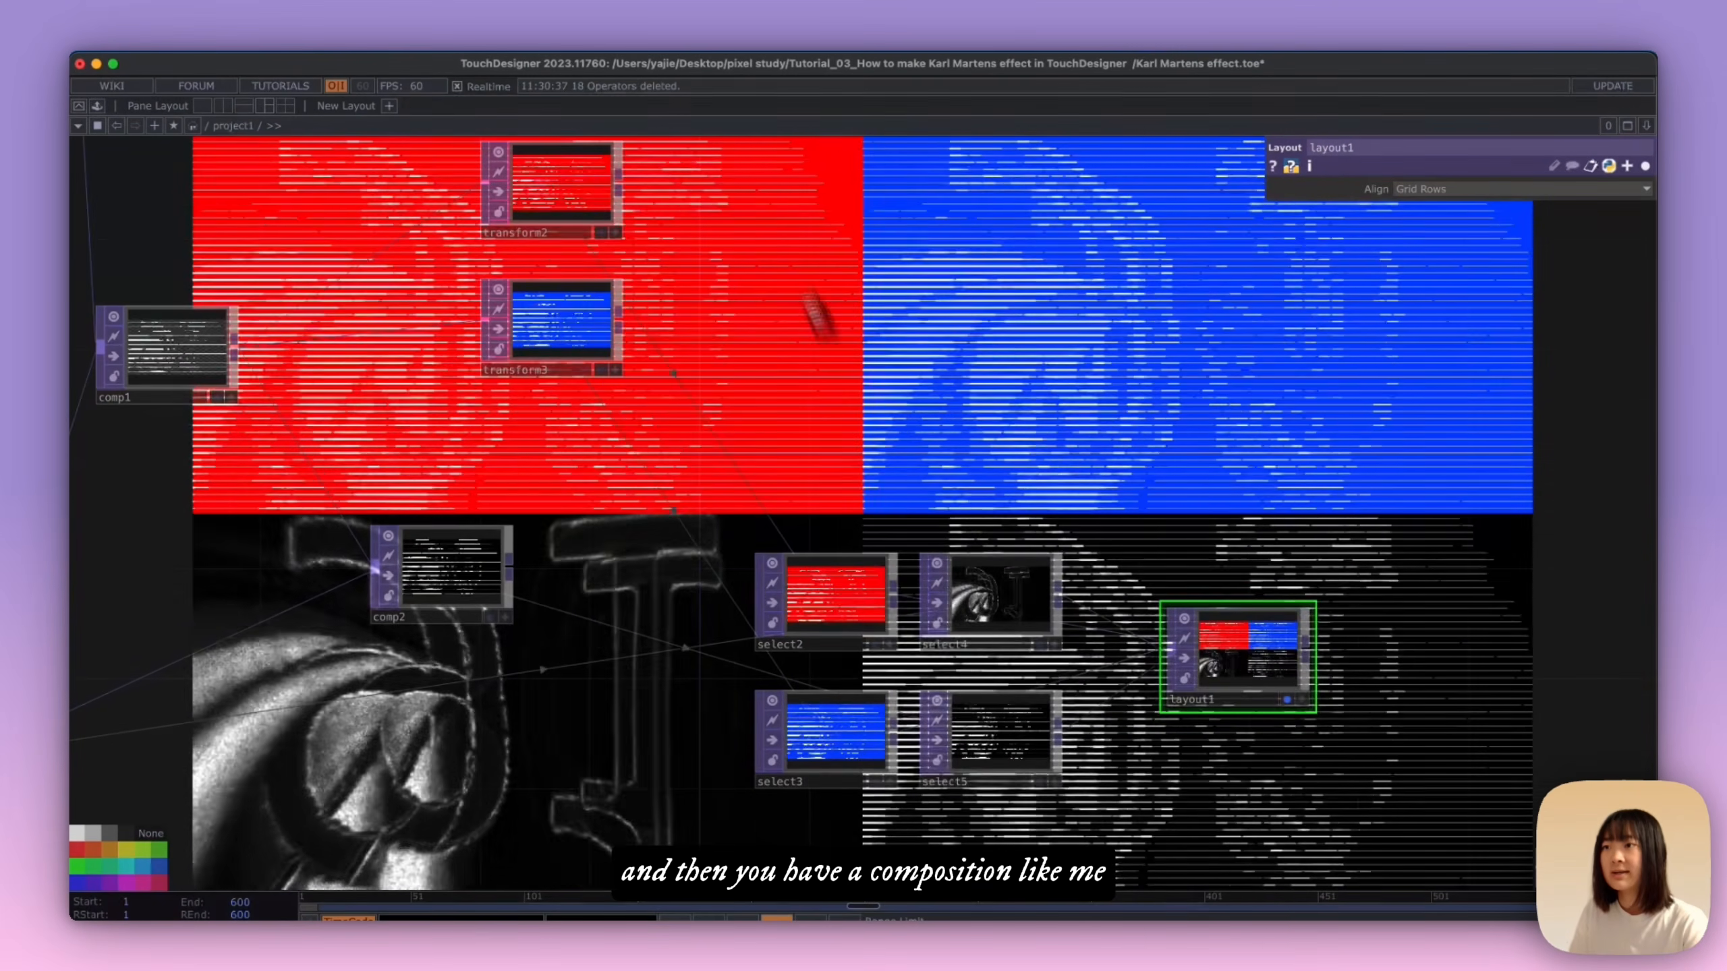
{"action": "scroll", "coordinate": [846, 377], "scroll_direction": "down", "scroll_amount": 5}
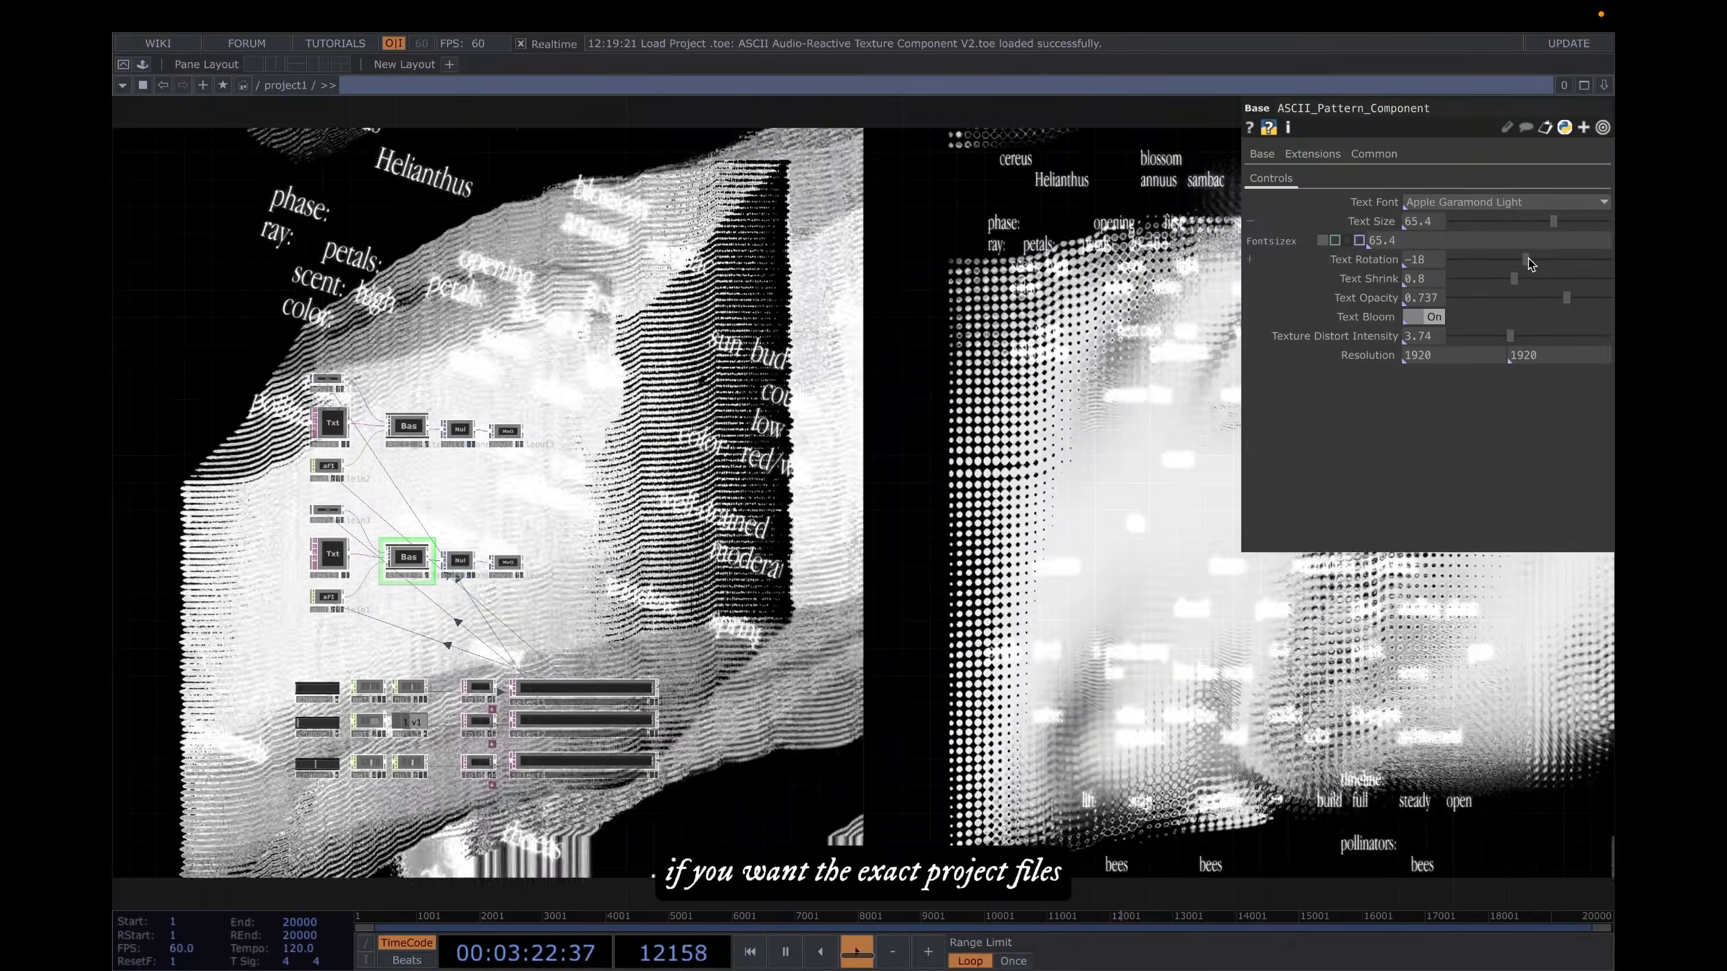
Step: In the ASCII Audio-Reactive Texture project, set ASCII_Pattern_Component's Text Rotation to 203 and Text Size to 35.2
{"action": "left_click_drag", "start_coordinate": [1565, 261], "coordinate": [1508, 229]}
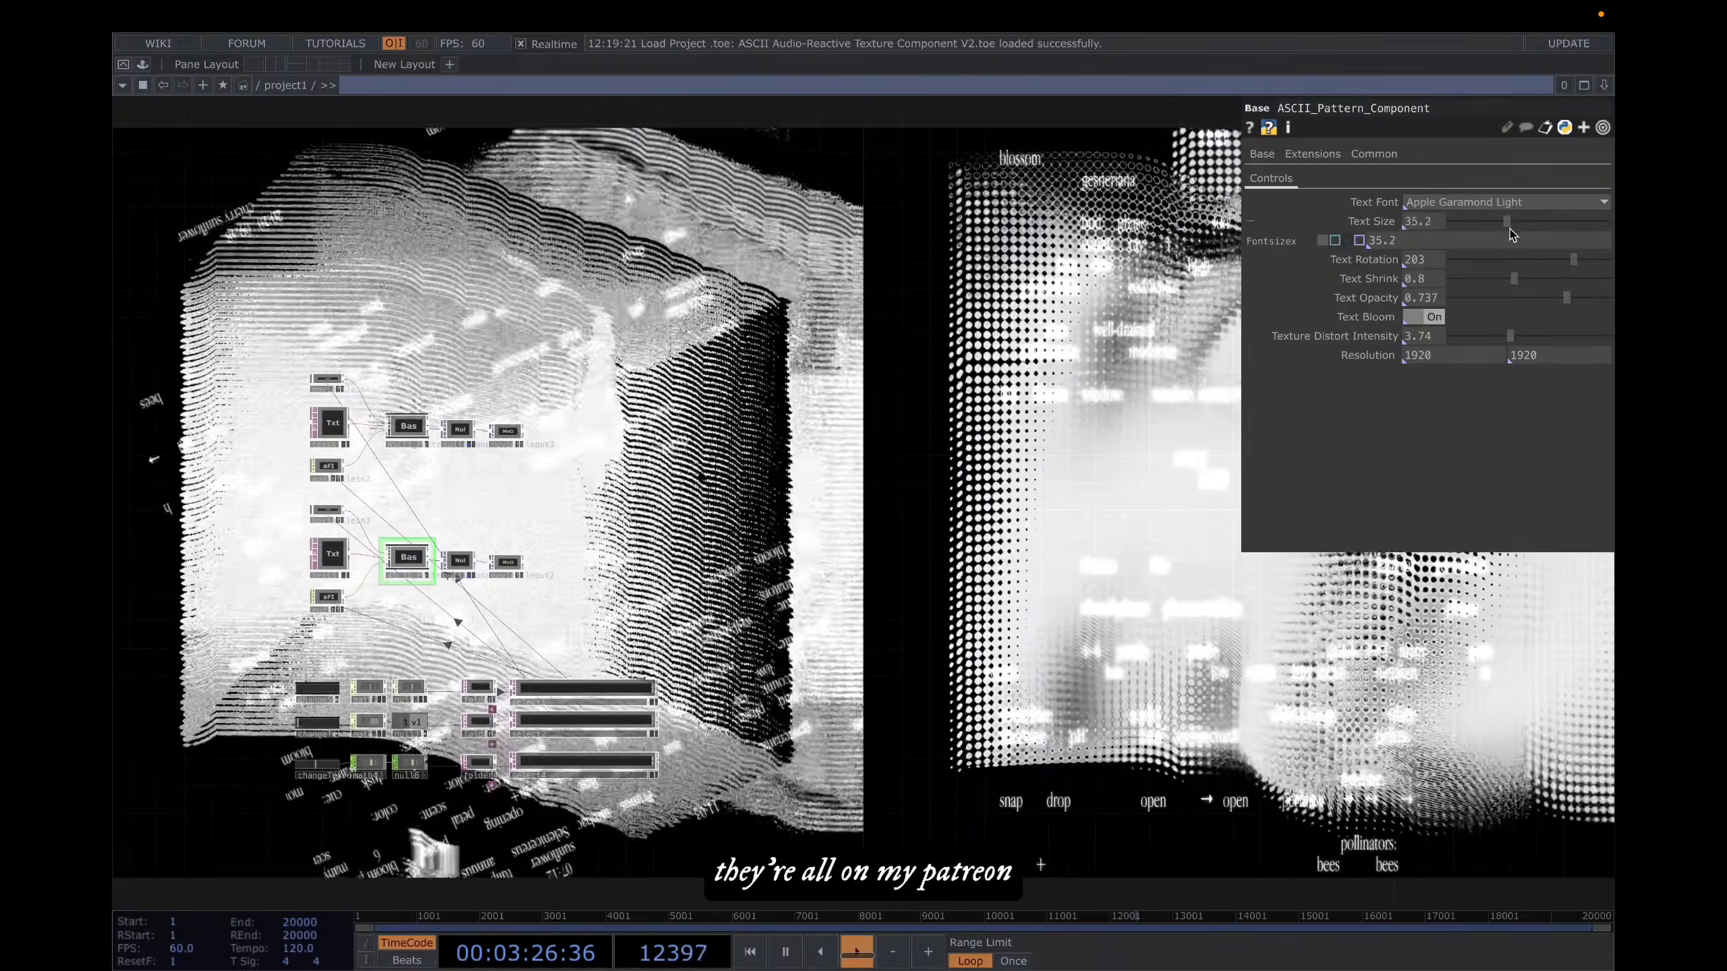